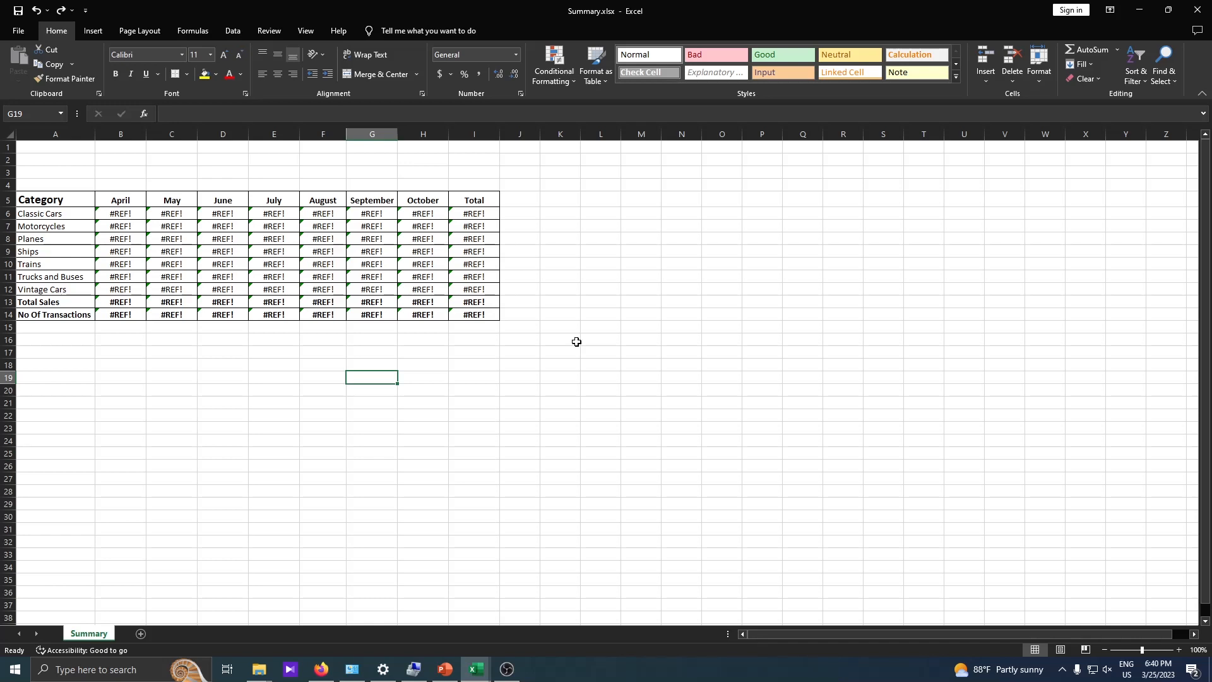
- Examine the Summary table's layout: the vehicle categories in column A, the month headers from April to October, and the value cells beneath them
scroll(449, 176, down, 2)
scroll(463, 246, up, 2)
drag(59, 157, 523, 357)
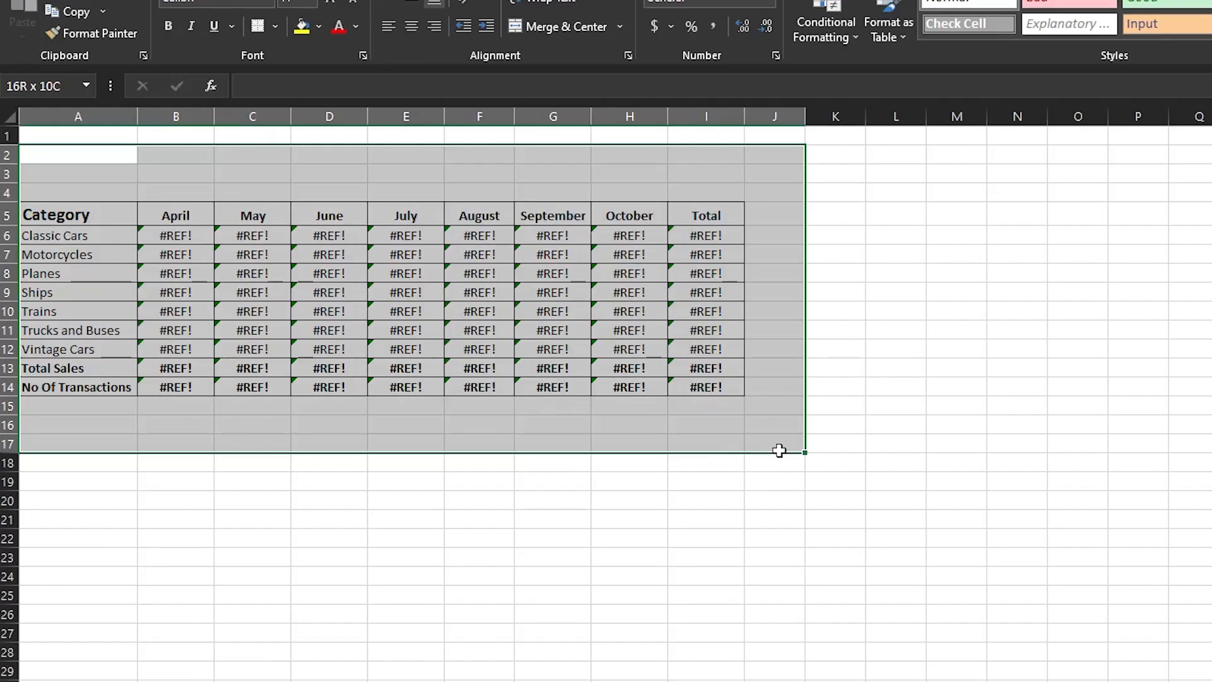
click(625, 499)
click(67, 152)
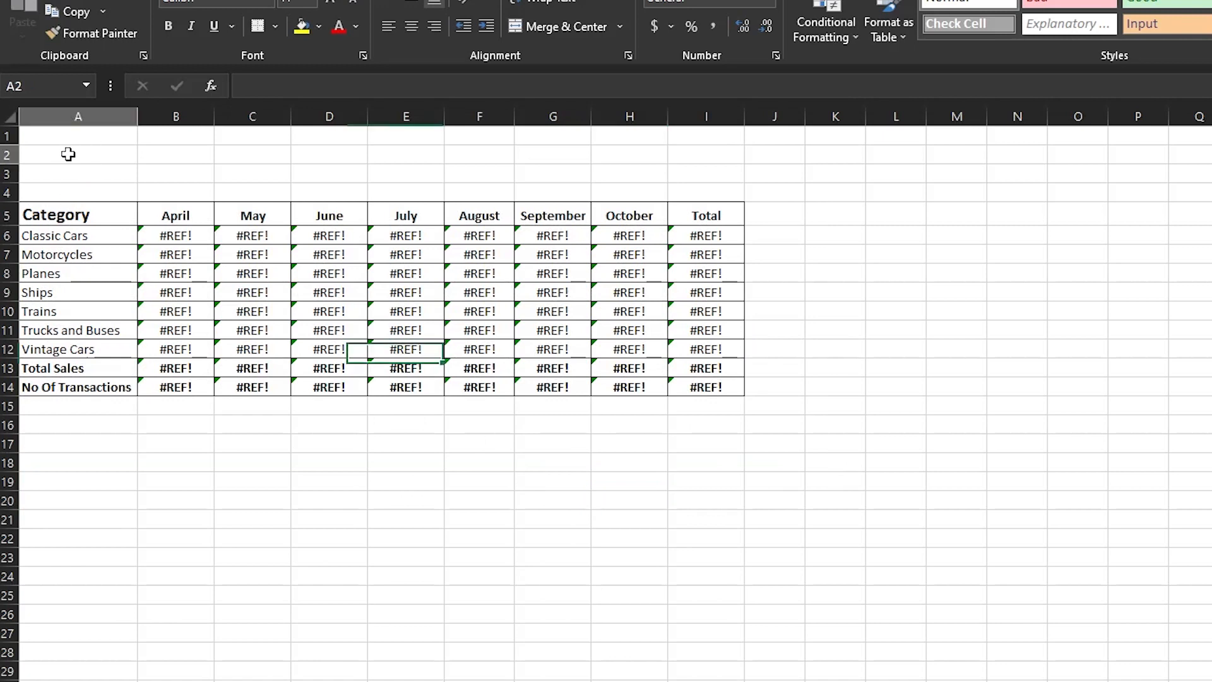
click(110, 214)
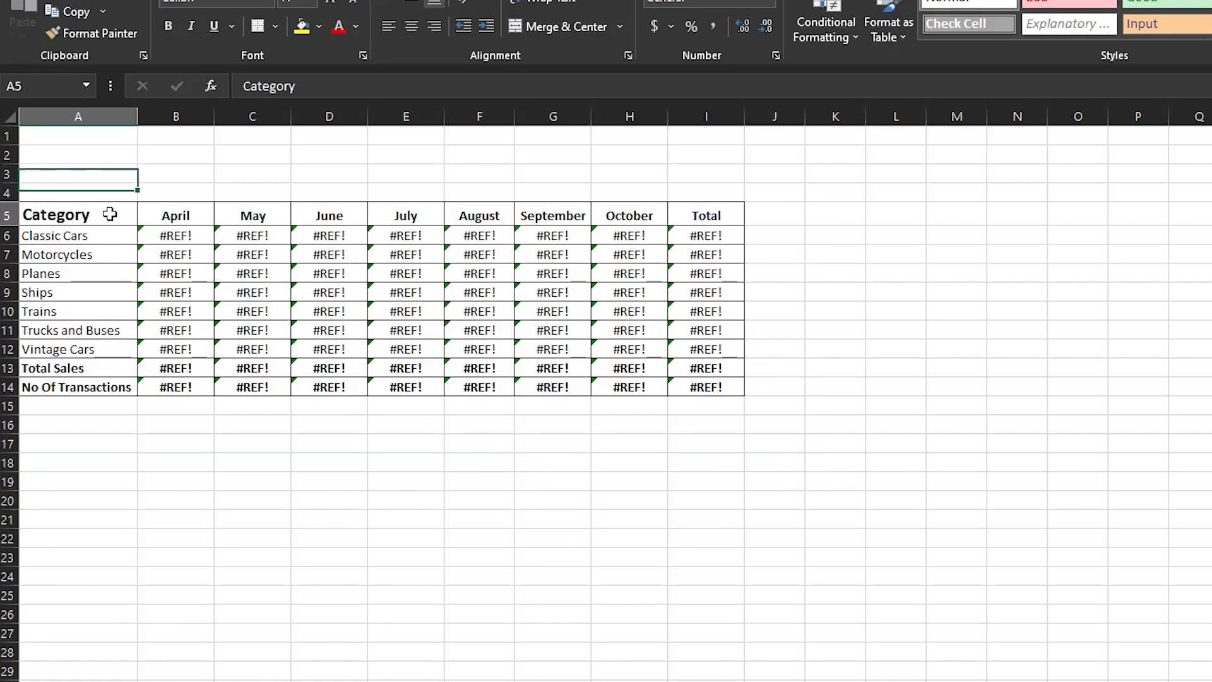
drag(92, 214, 101, 349)
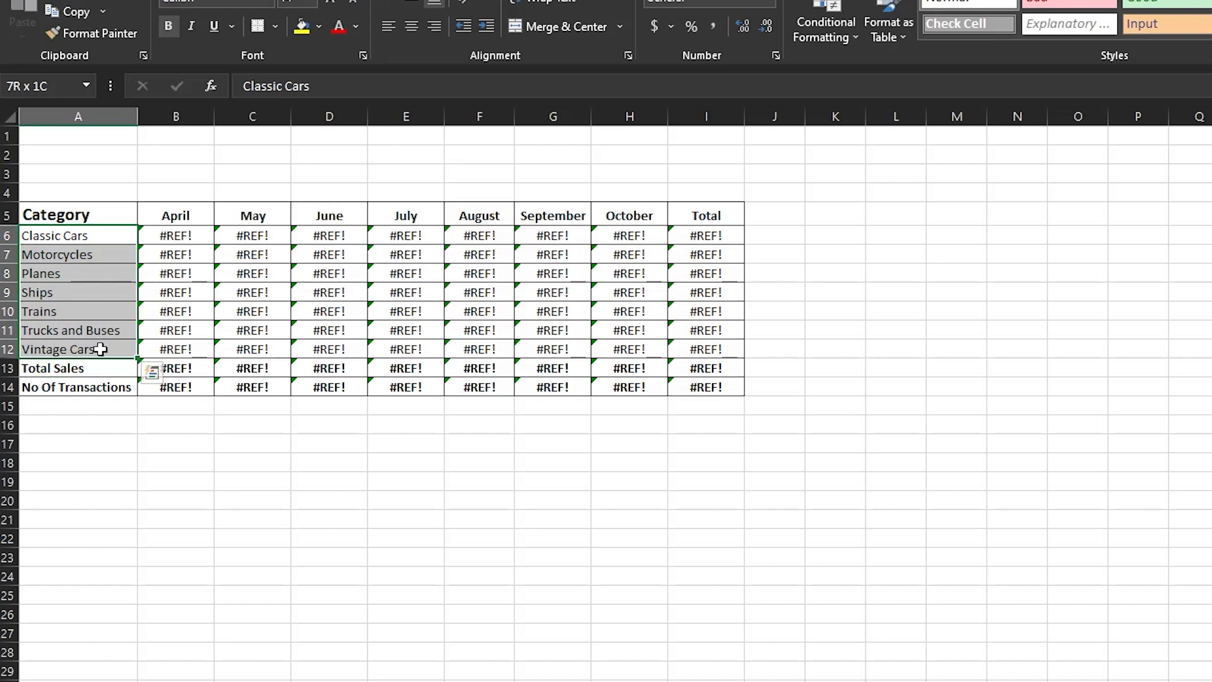
drag(101, 349, 101, 349)
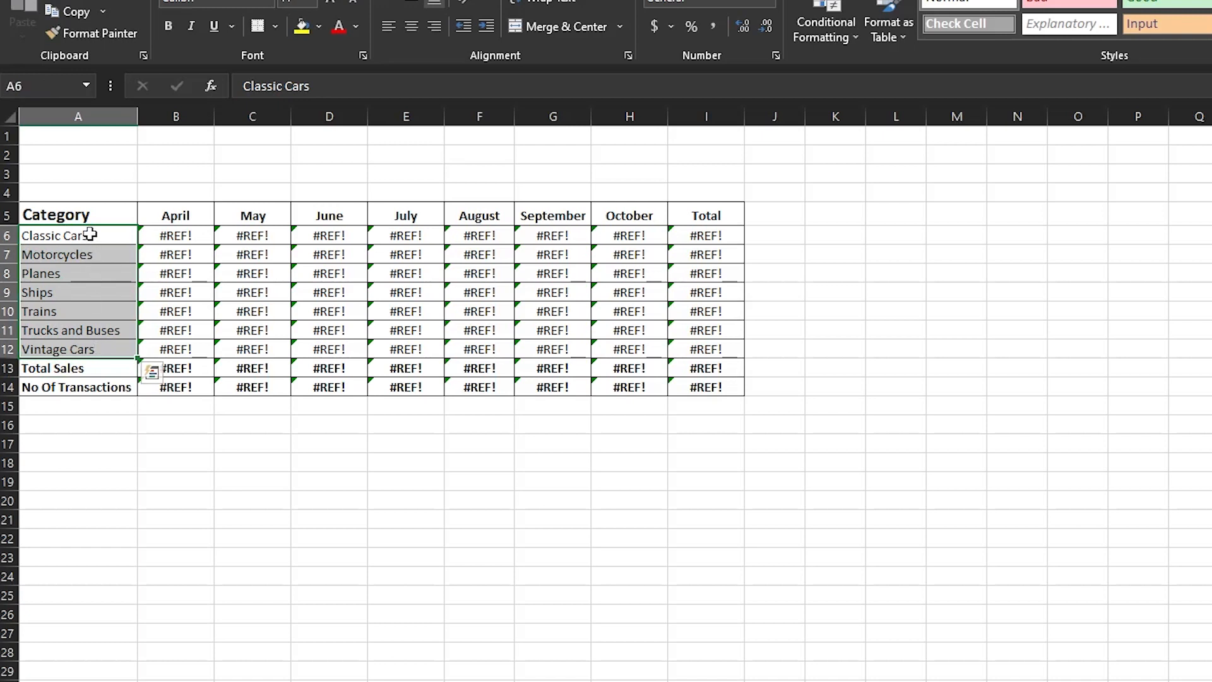
drag(90, 235, 101, 368)
drag(163, 207, 636, 203)
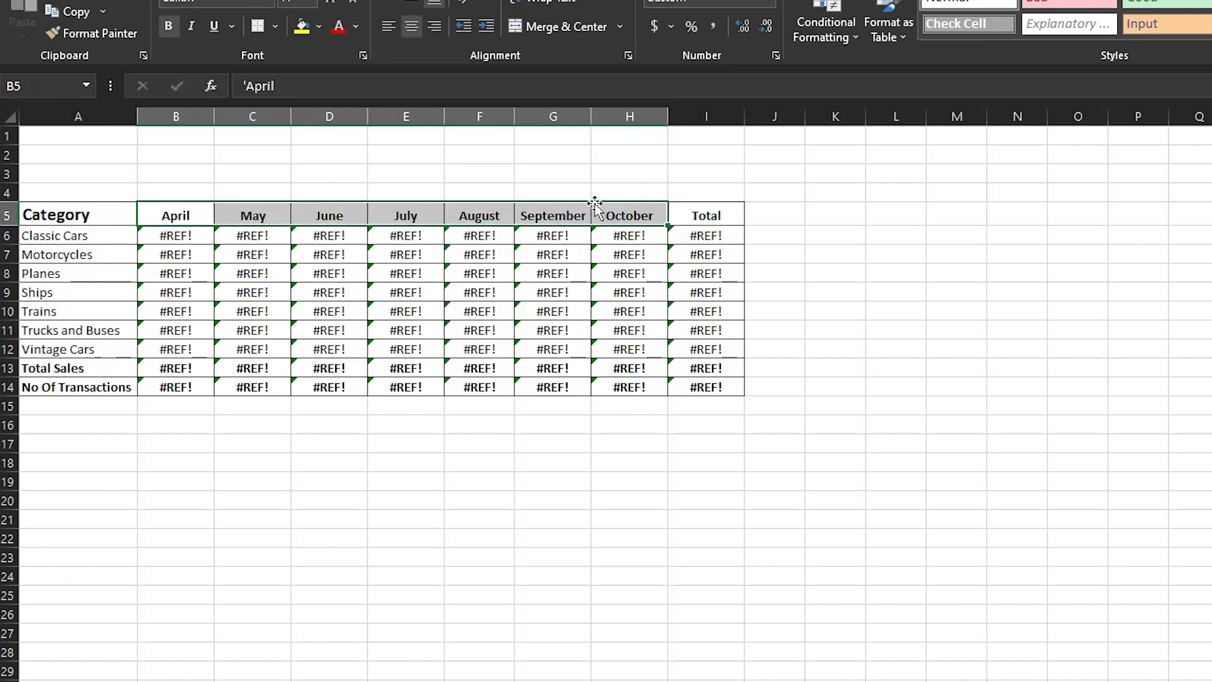
drag(167, 236, 657, 379)
click(630, 418)
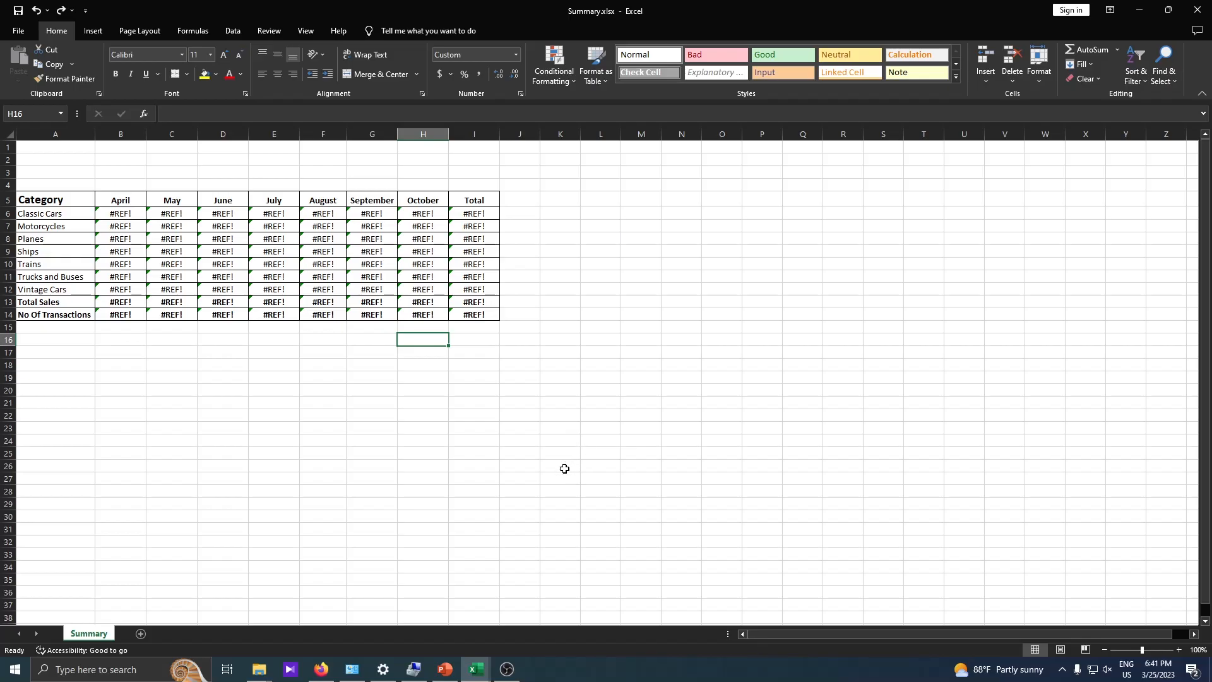
- Switch to the PowerPoint presentation and read the Problem Statement slide
click(1139, 16)
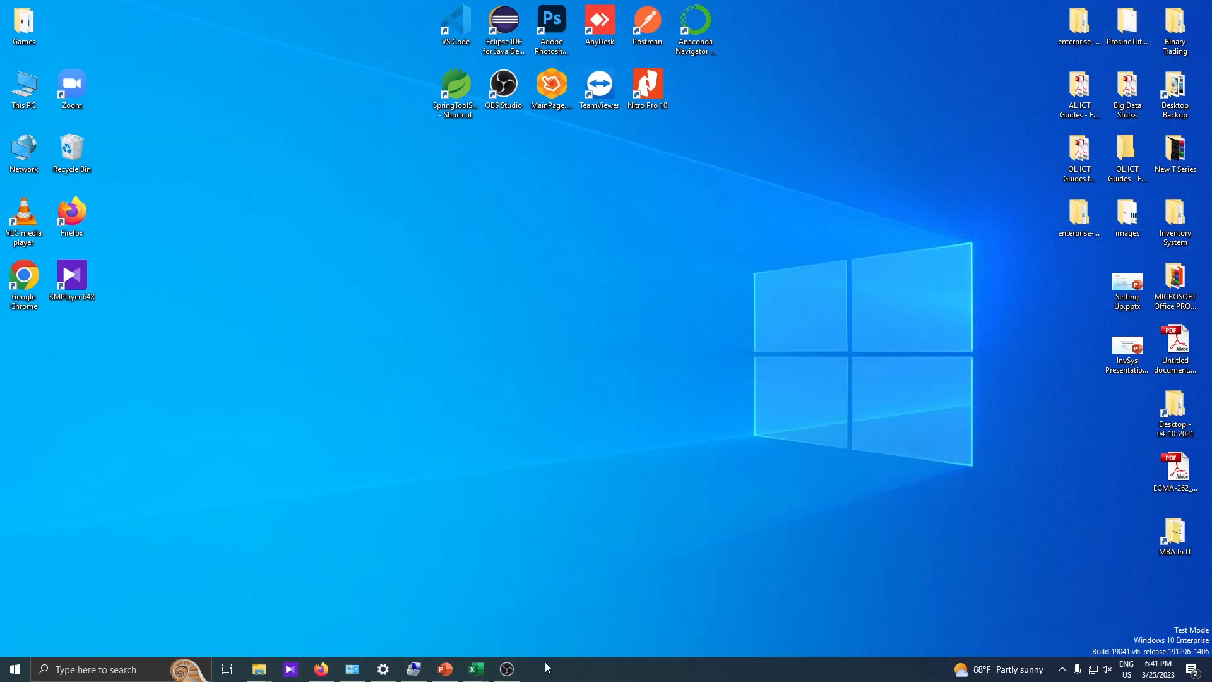
click(444, 671)
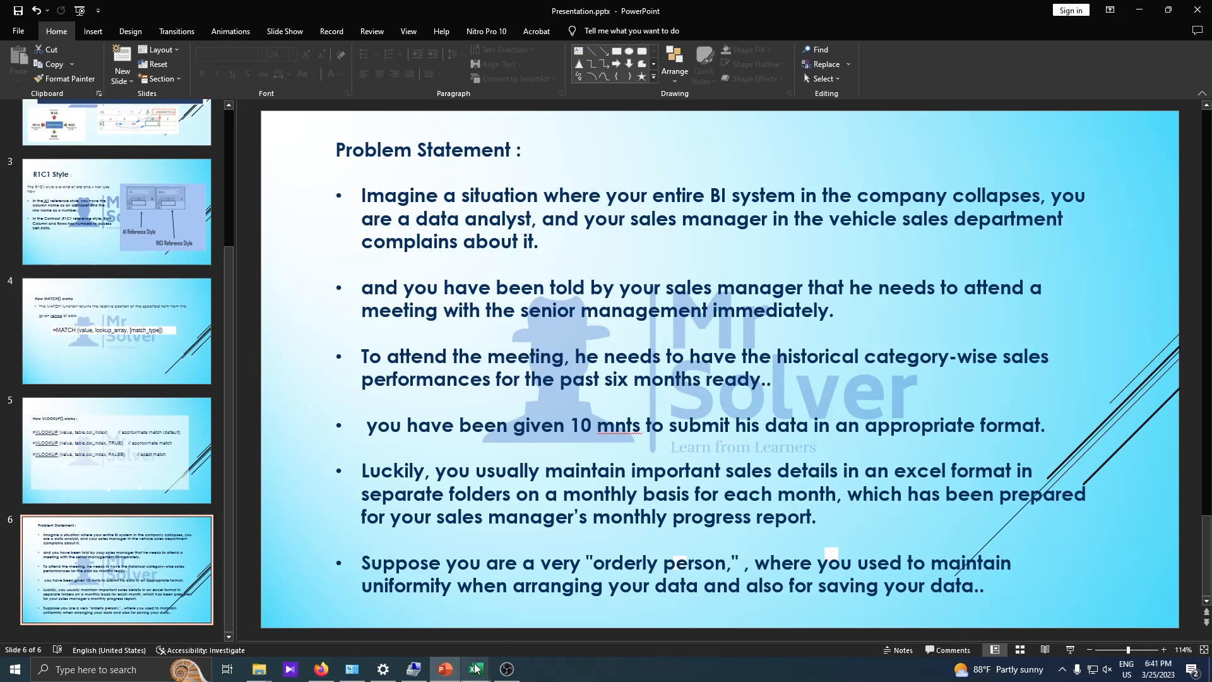
- Switch to the April-2022.xlsx workbook in Excel and look through its DAILY_SALES and CAT_WISE-DAILY sheets
mouse_move(478, 668)
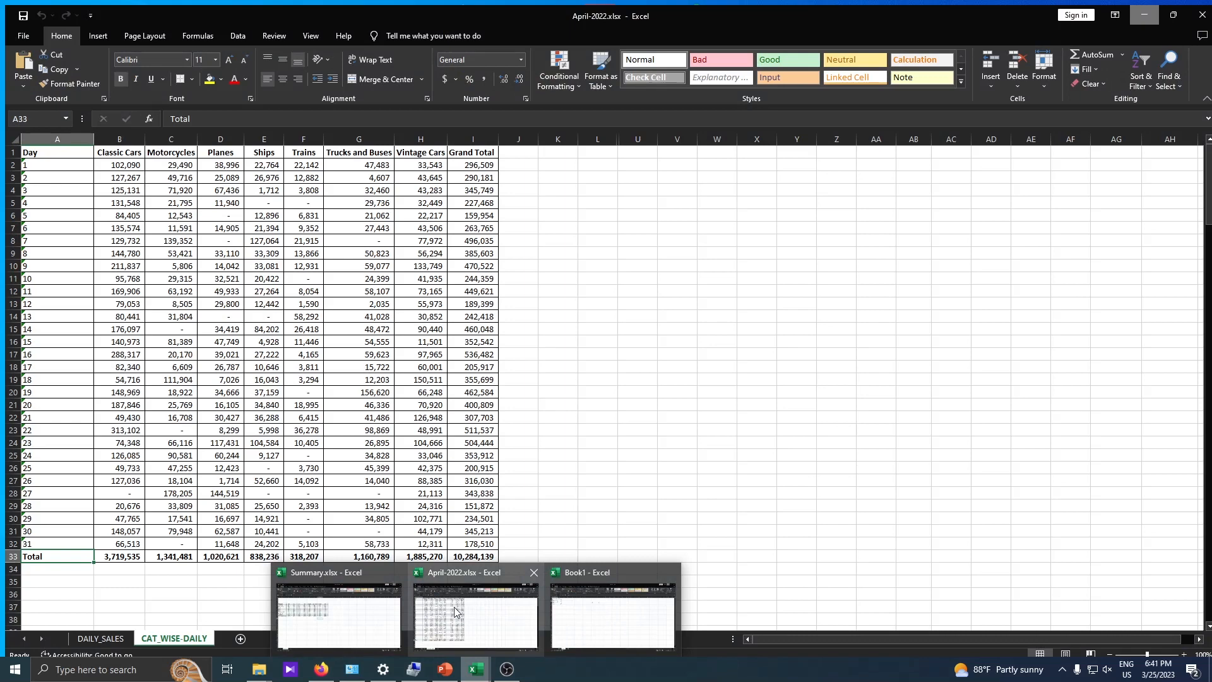
click(454, 611)
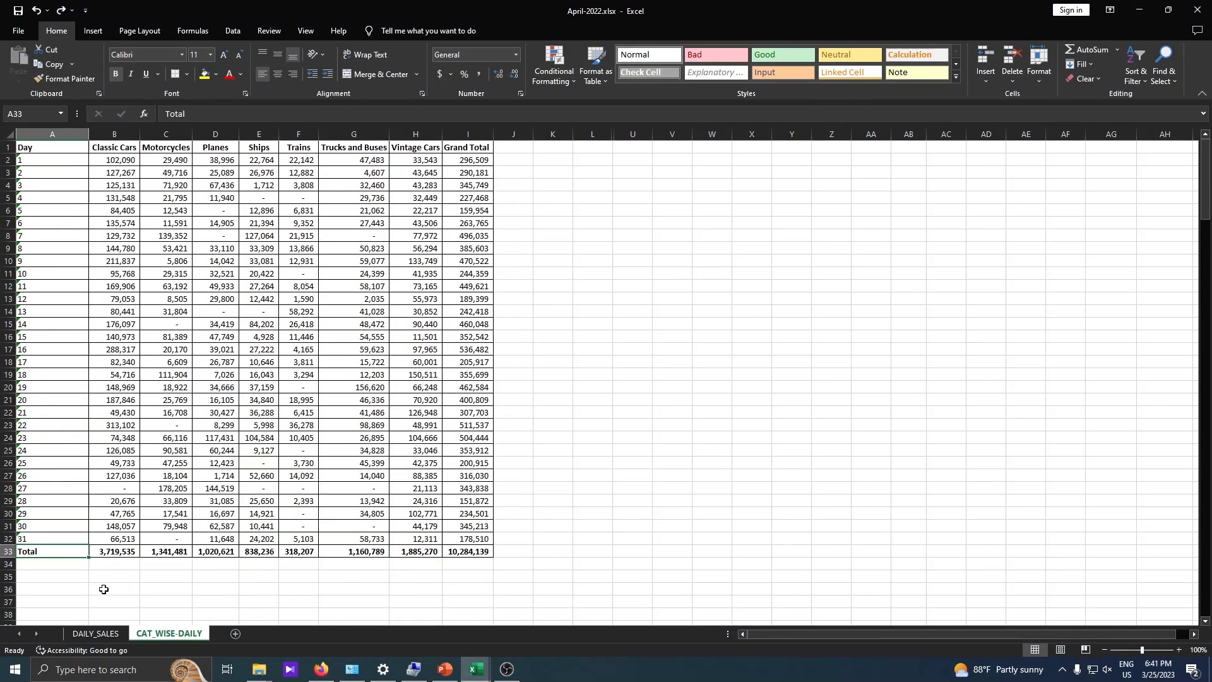
key(ctrl+Page_Up)
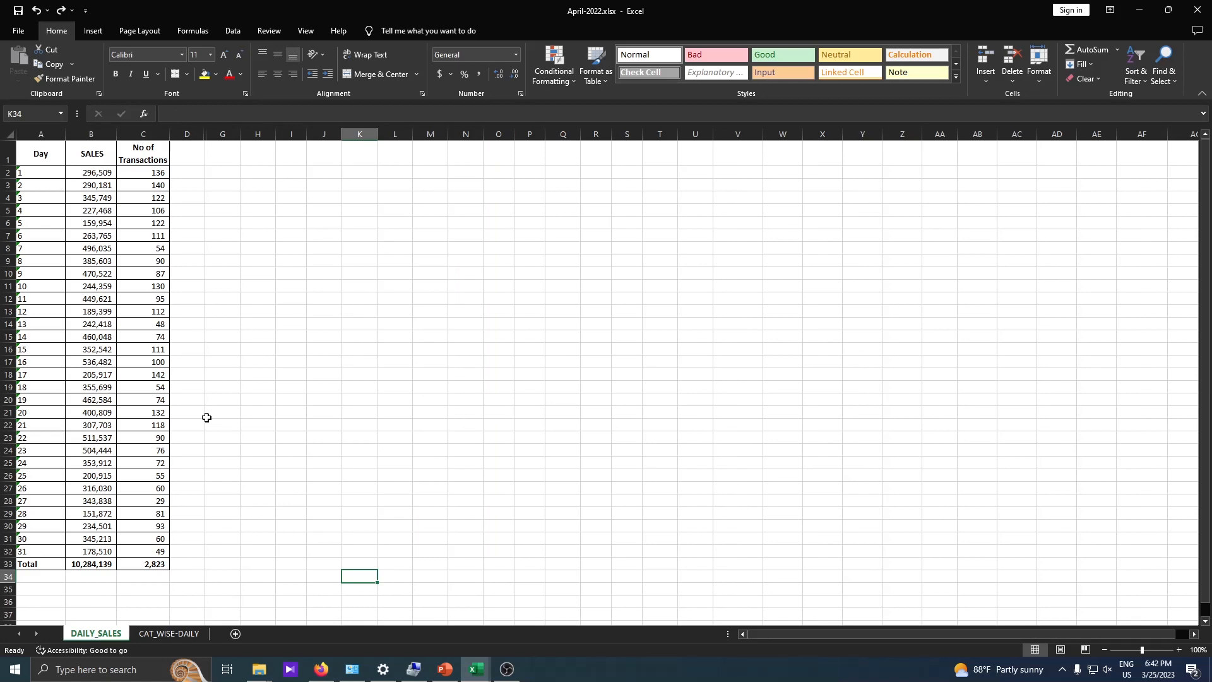
click(184, 635)
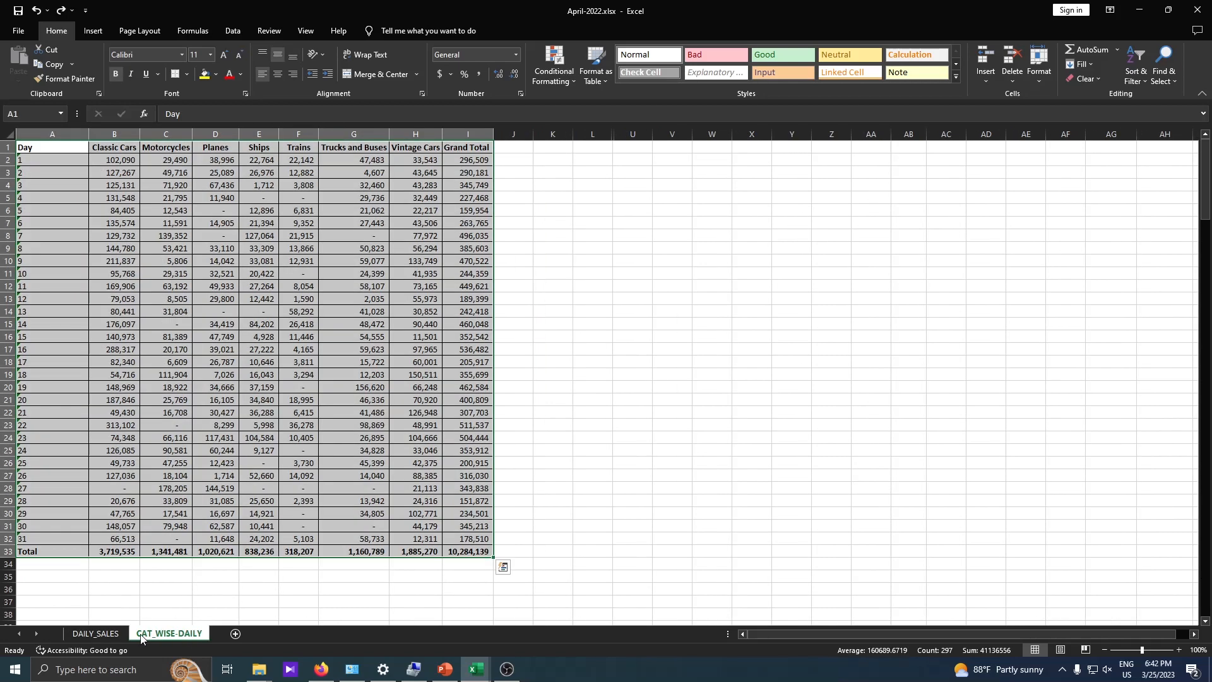
click(108, 635)
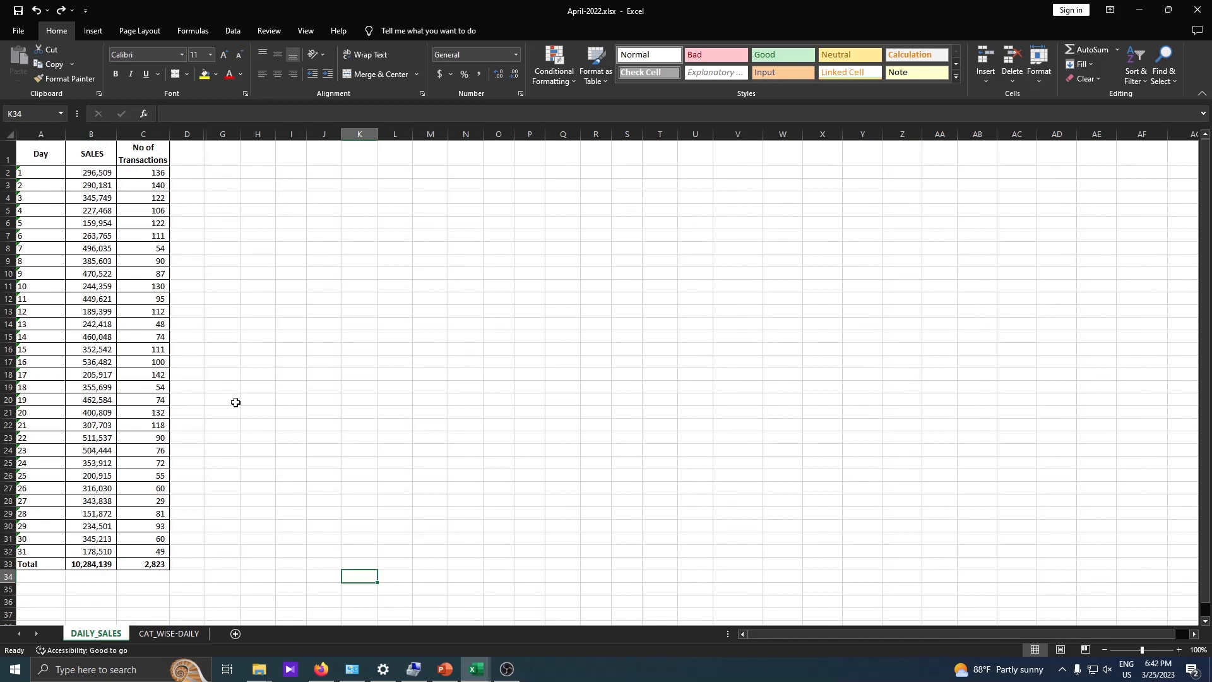
- Examine the Day, SALES and No of Transactions columns on April's DAILY_SALES sheet
drag(43, 153, 211, 150)
click(41, 153)
click(103, 147)
drag(104, 145, 151, 144)
drag(50, 155, 44, 336)
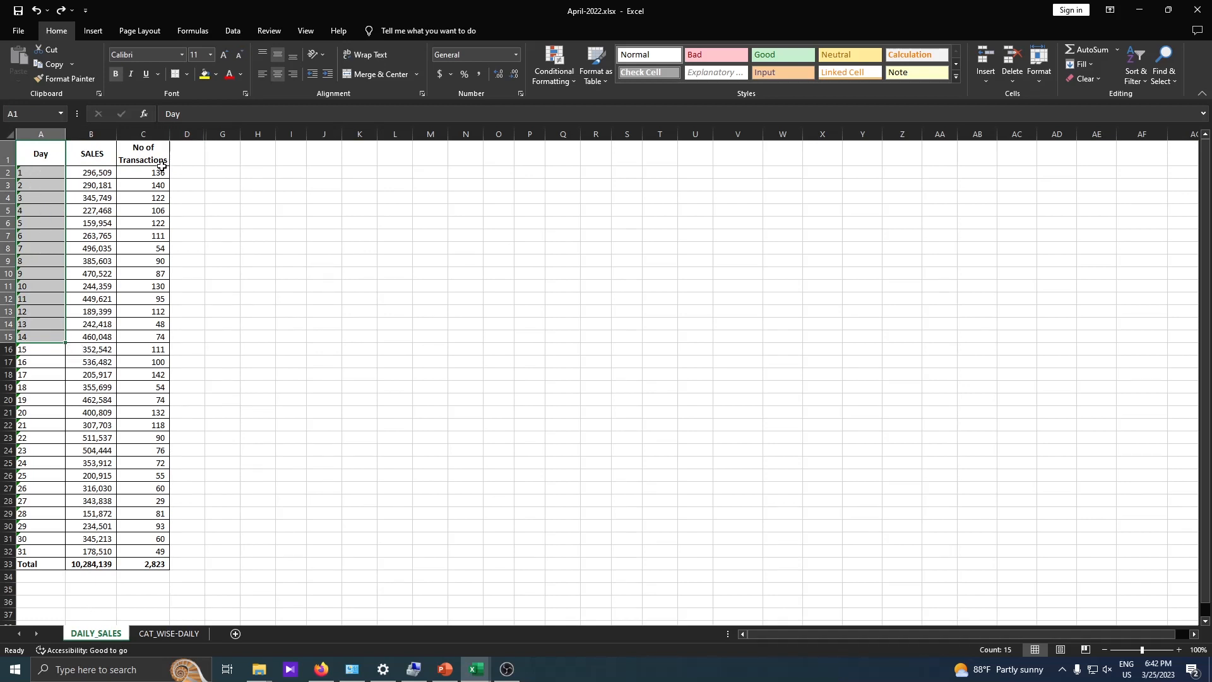
drag(46, 171, 51, 545)
- Examine the days, category headers, daily figures and Total row on April's CAT_WISE-DAILY sheet
drag(42, 149, 41, 224)
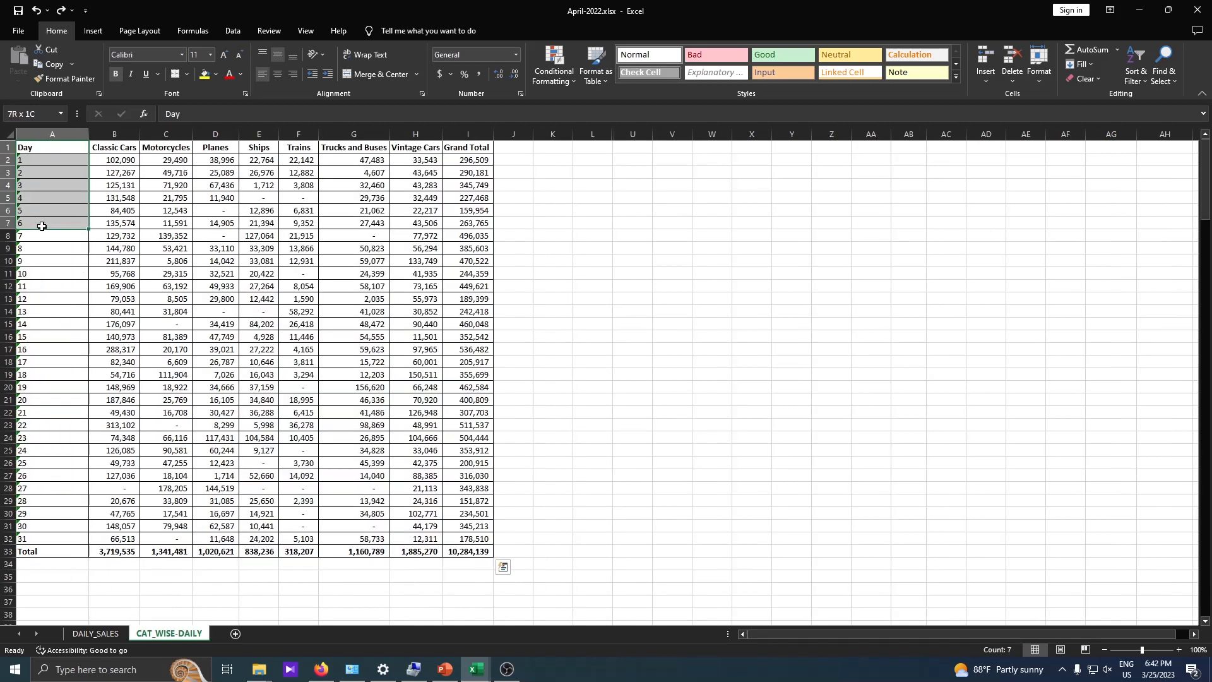
drag(110, 147, 418, 149)
click(127, 159)
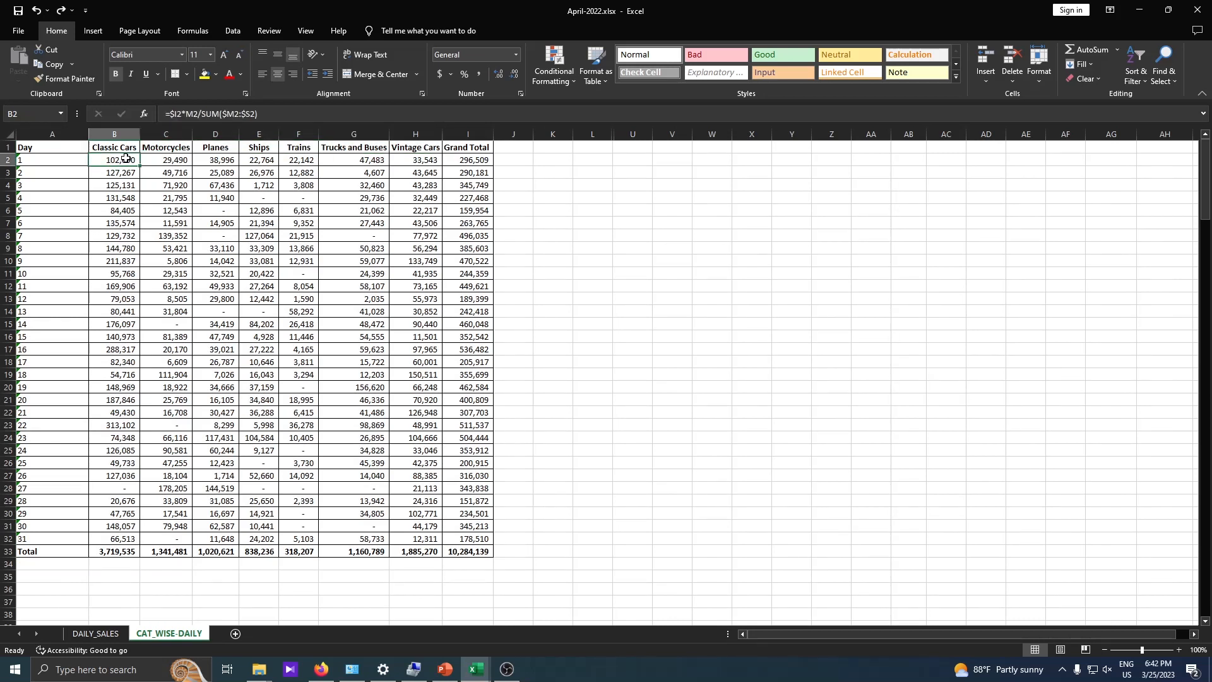
drag(126, 158, 120, 273)
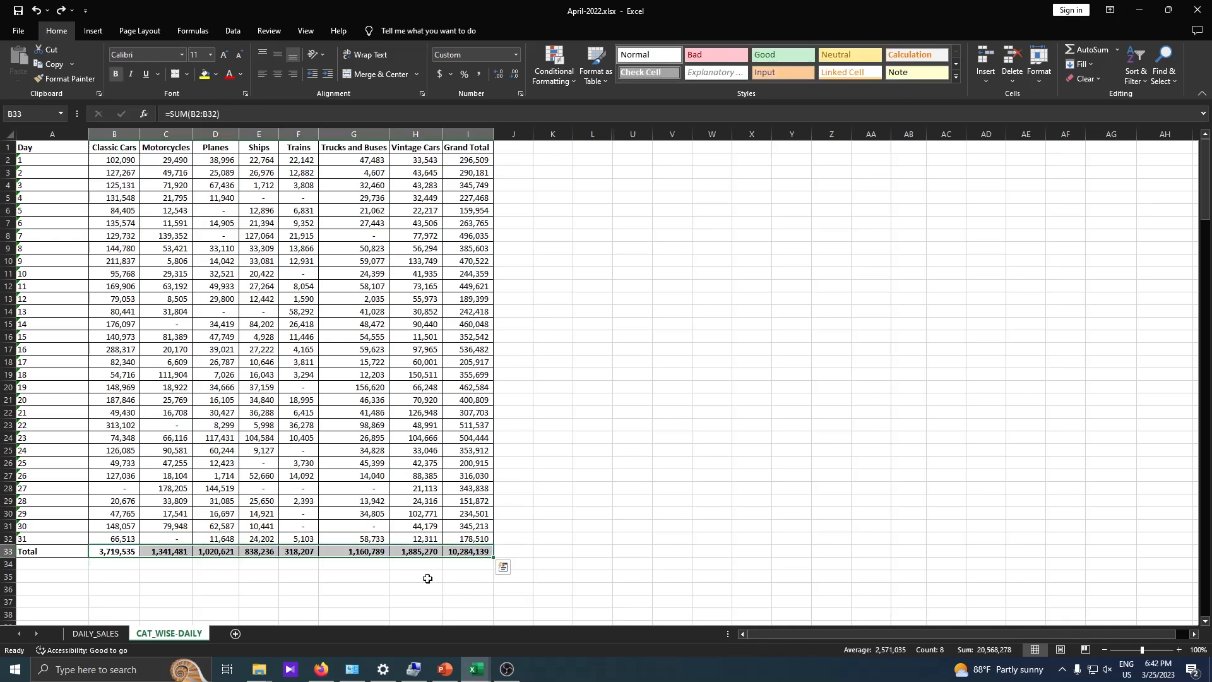
- Switch to the Indirect-match-volokup folder in File Explorer and check how the monthly workbooks are named
click(259, 669)
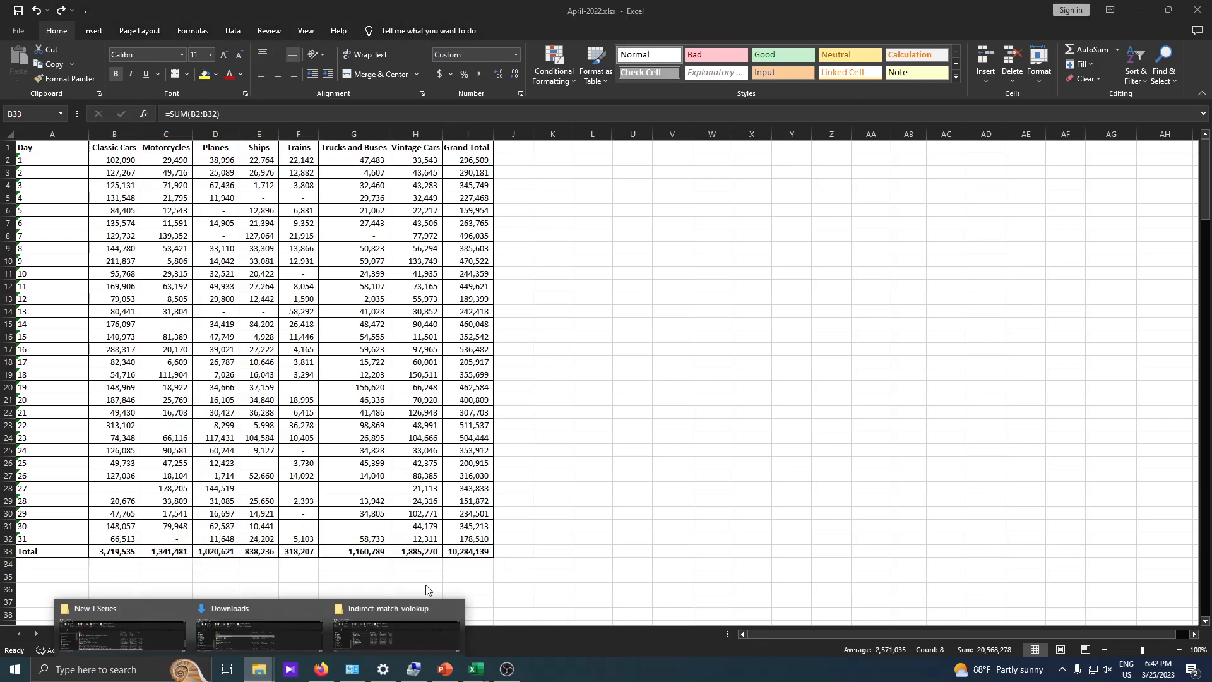
mouse_move(388, 622)
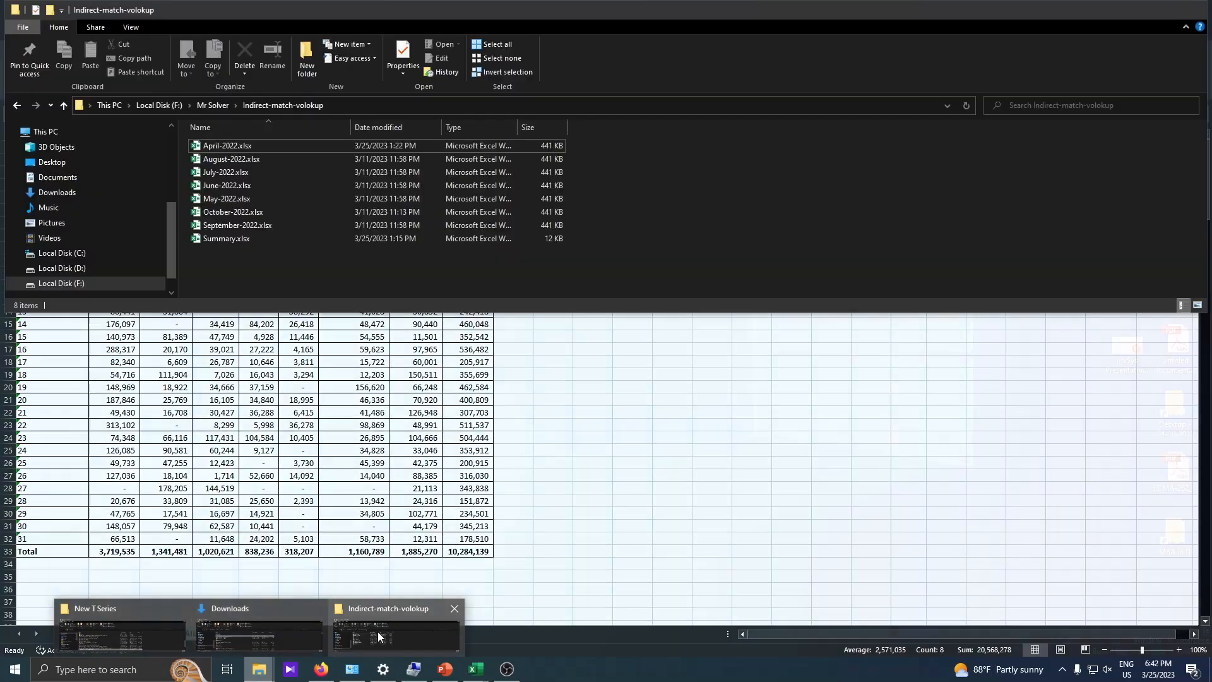
click(379, 638)
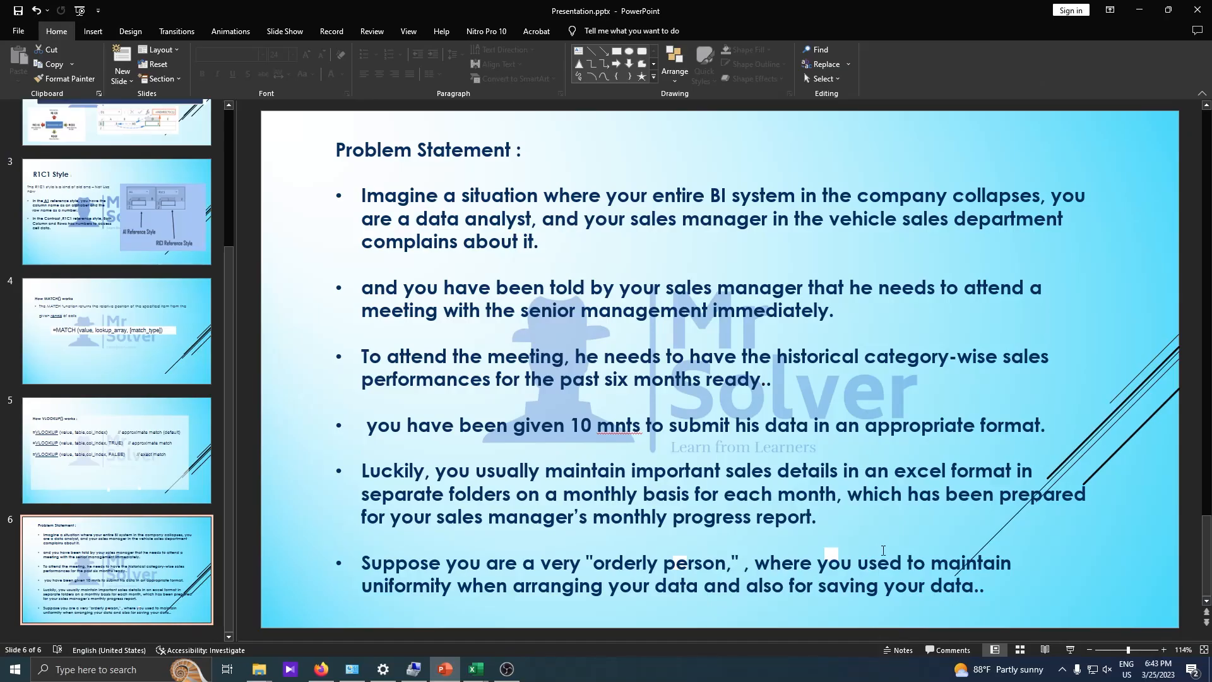
click(1138, 12)
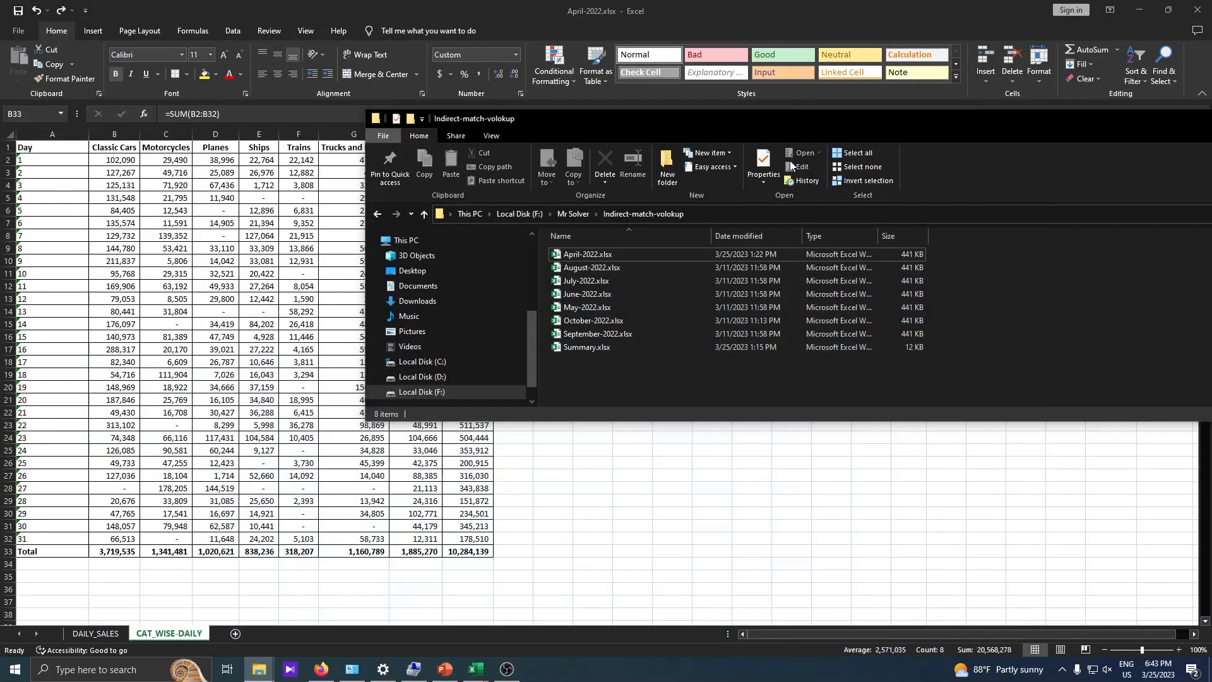
click(583, 255)
click(613, 281)
click(584, 255)
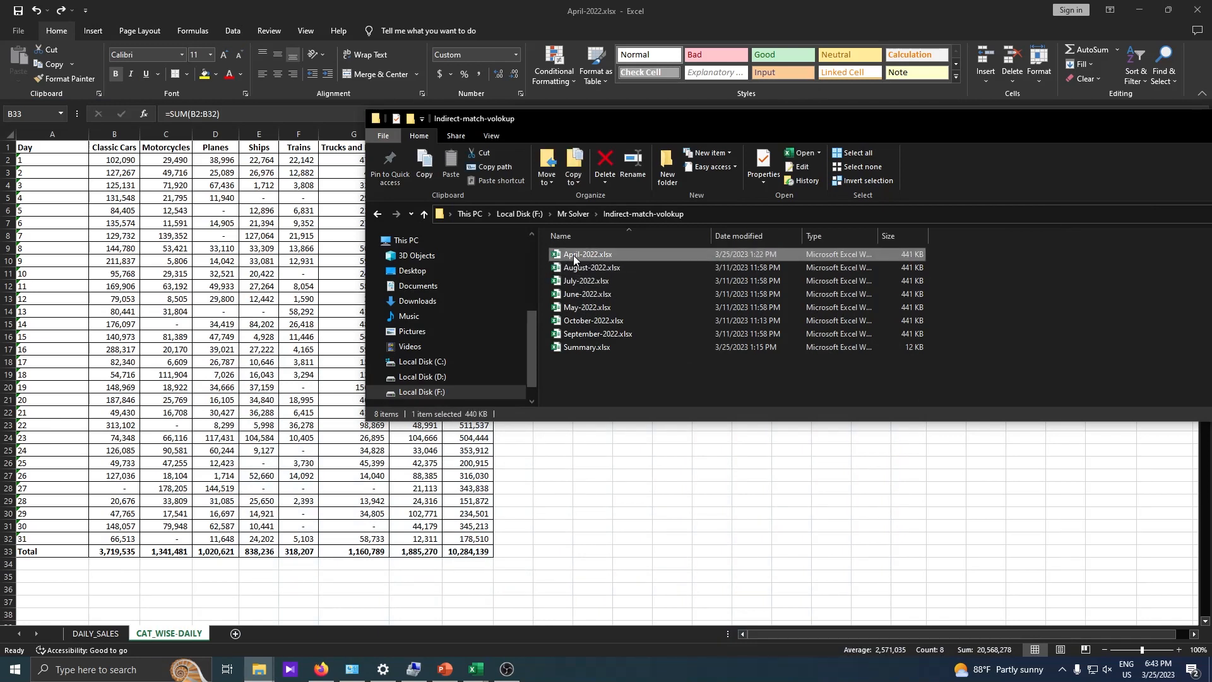
click(573, 255)
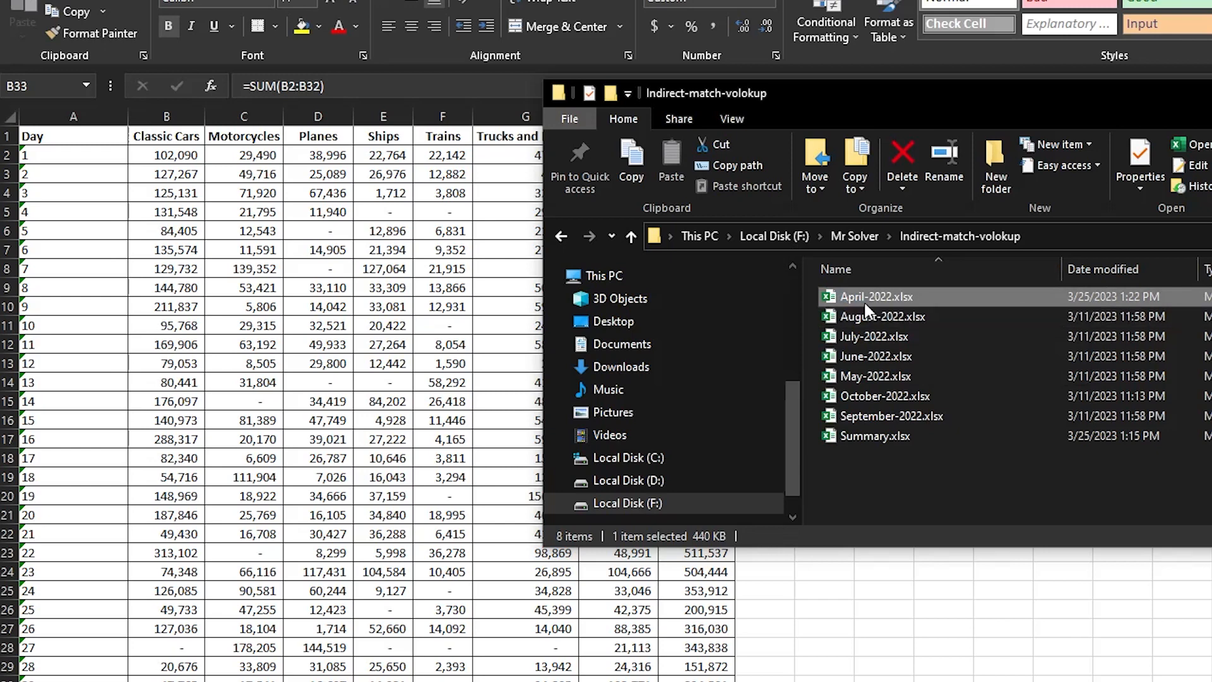
click(881, 319)
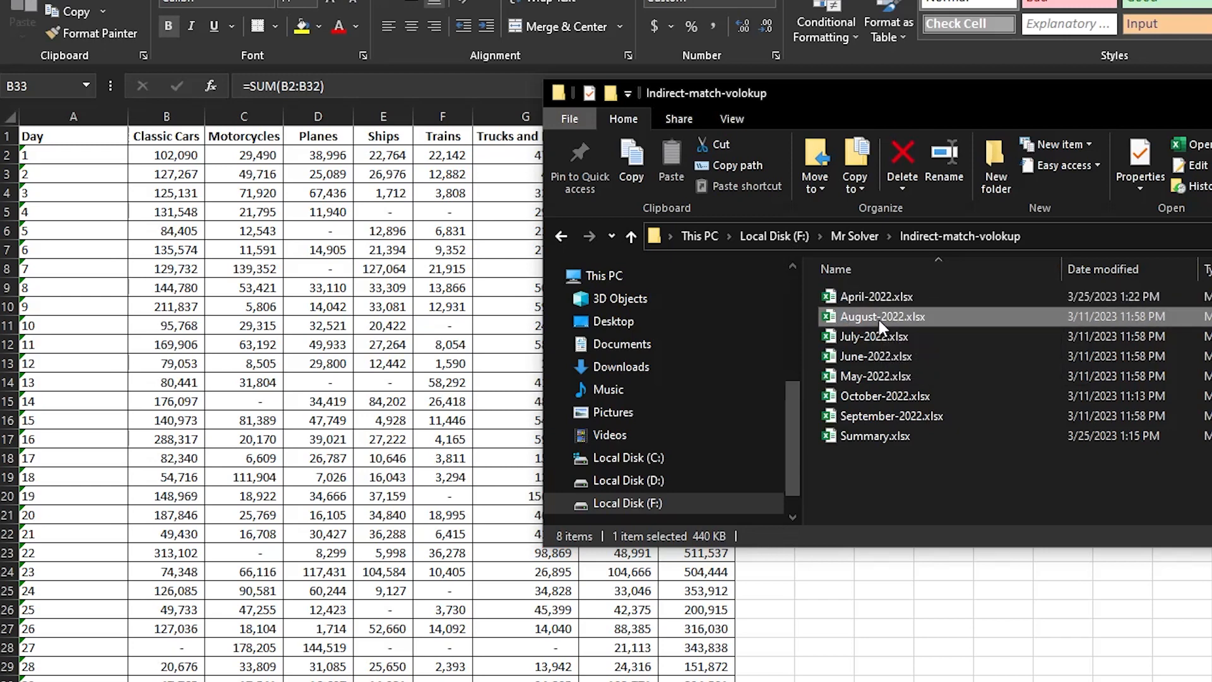
- Open May-2022.xlsx and check the structure of its CAT_WISE-DAILY and DAILY_SALES sheets
click(875, 375)
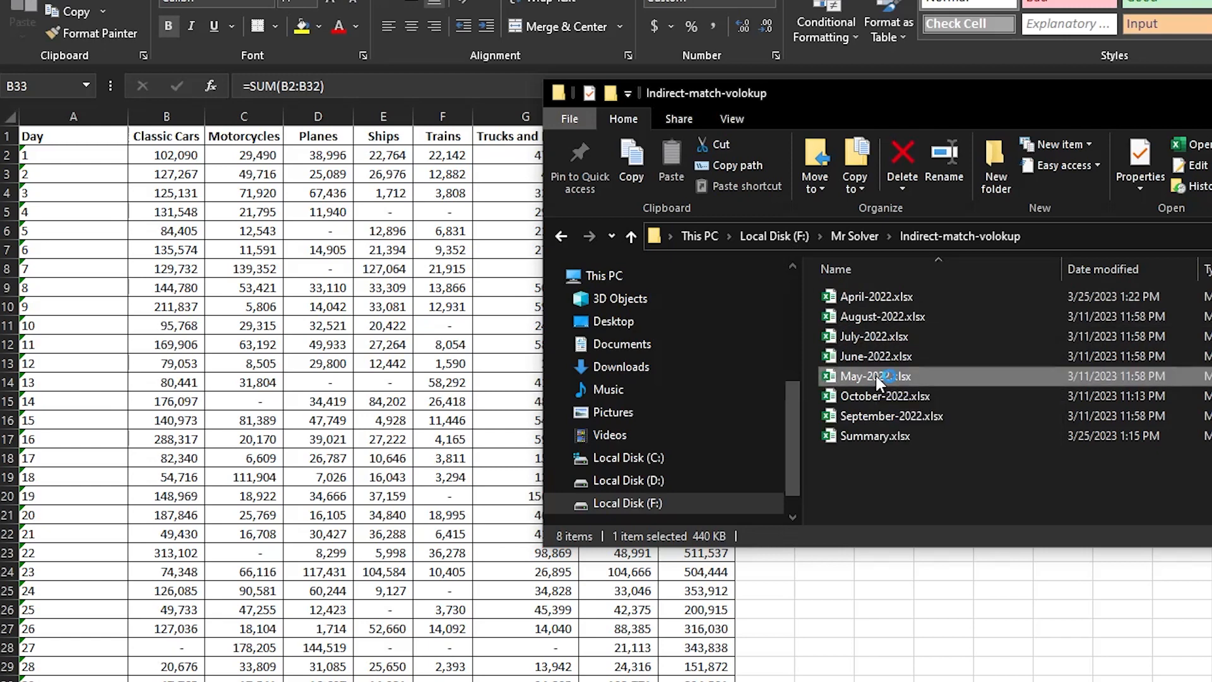
double_click(875, 375)
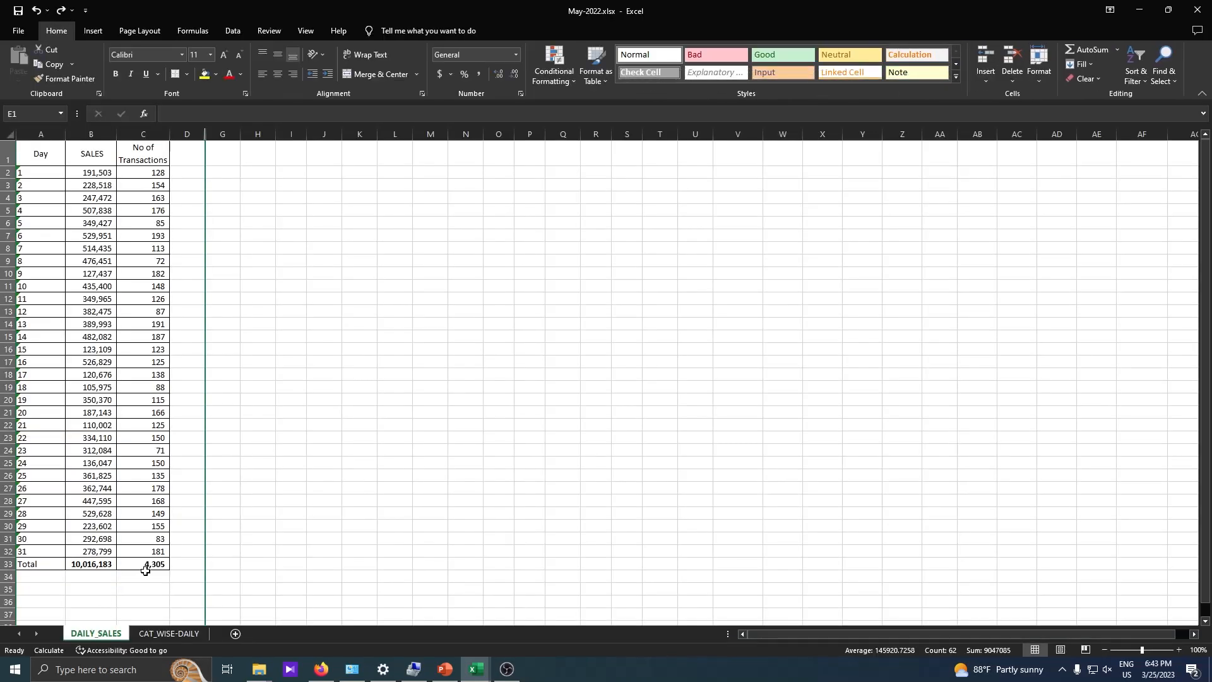
click(168, 633)
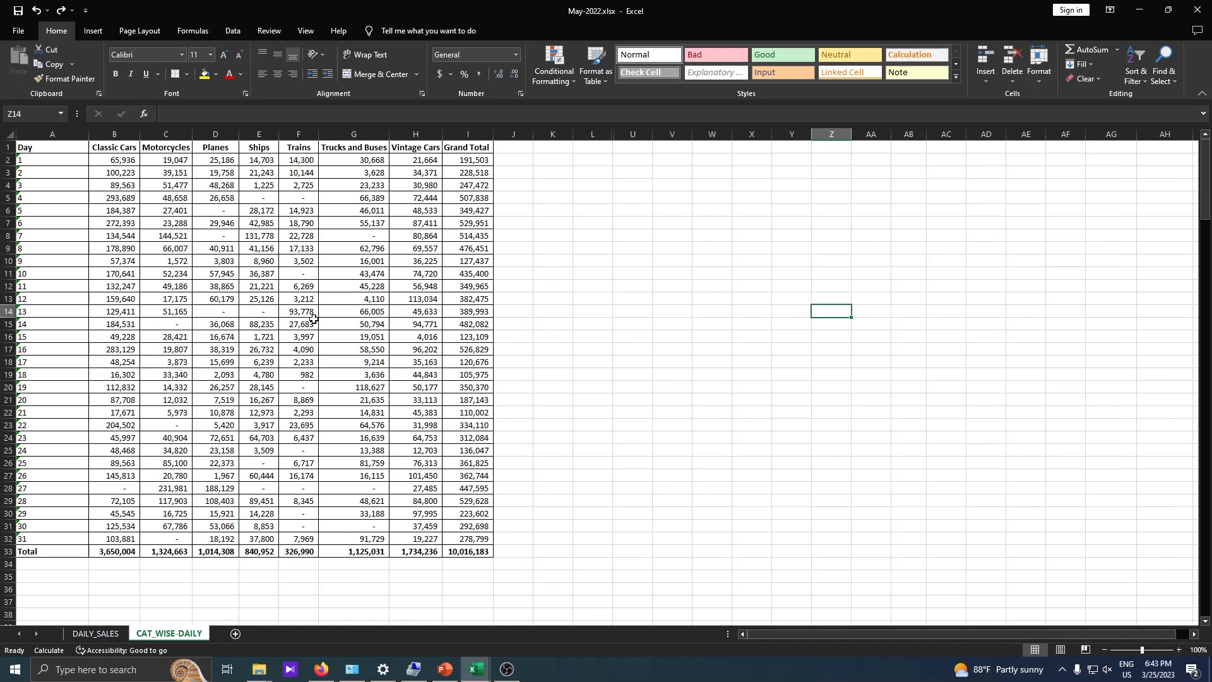
click(94, 631)
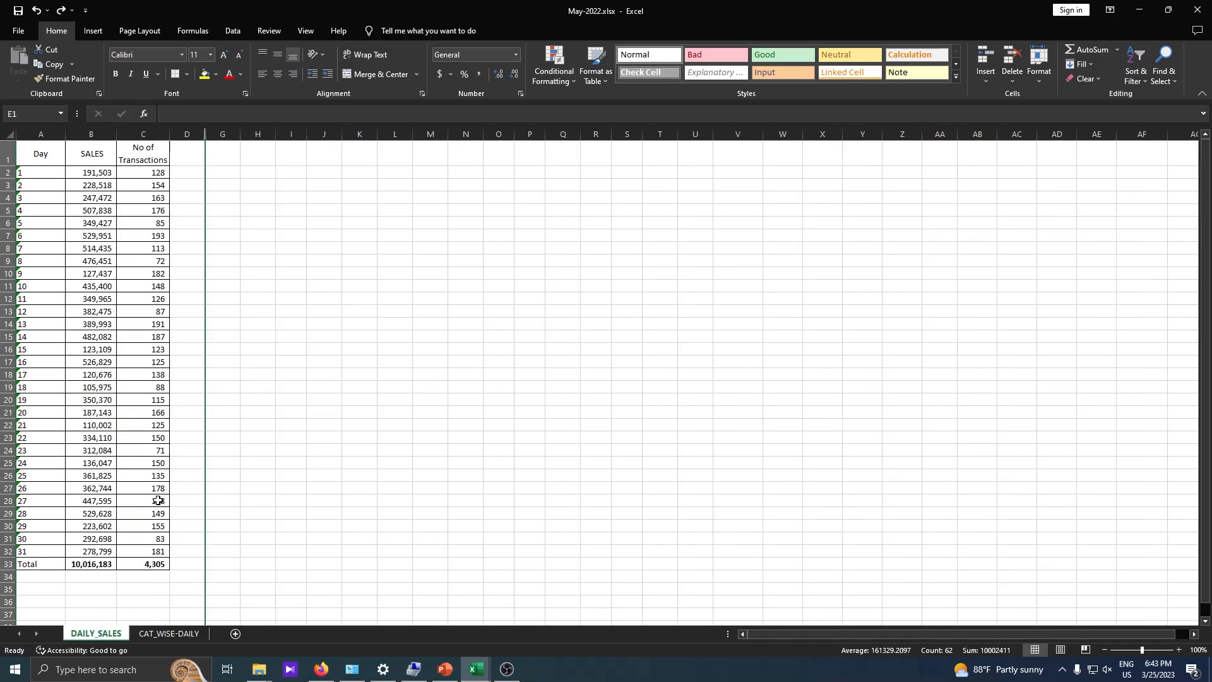
click(563, 349)
click(1144, 10)
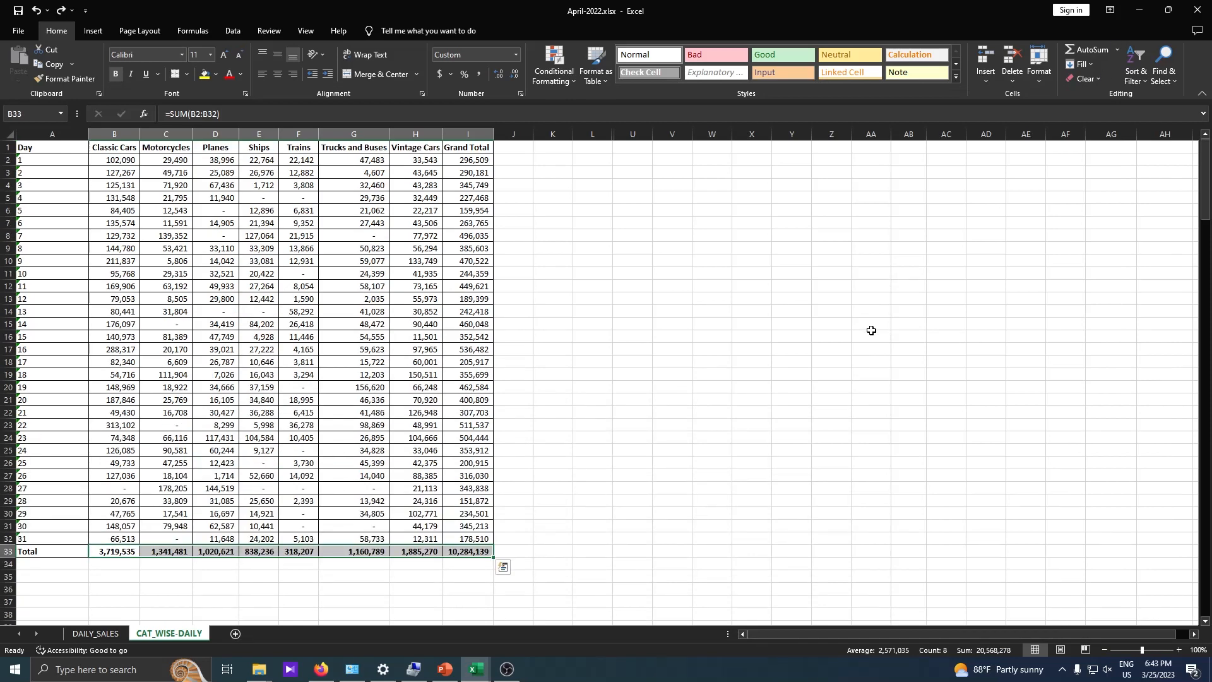
- Return to the Summary.xlsx workbook and select the month headers from April to October in B5:H5
click(1139, 10)
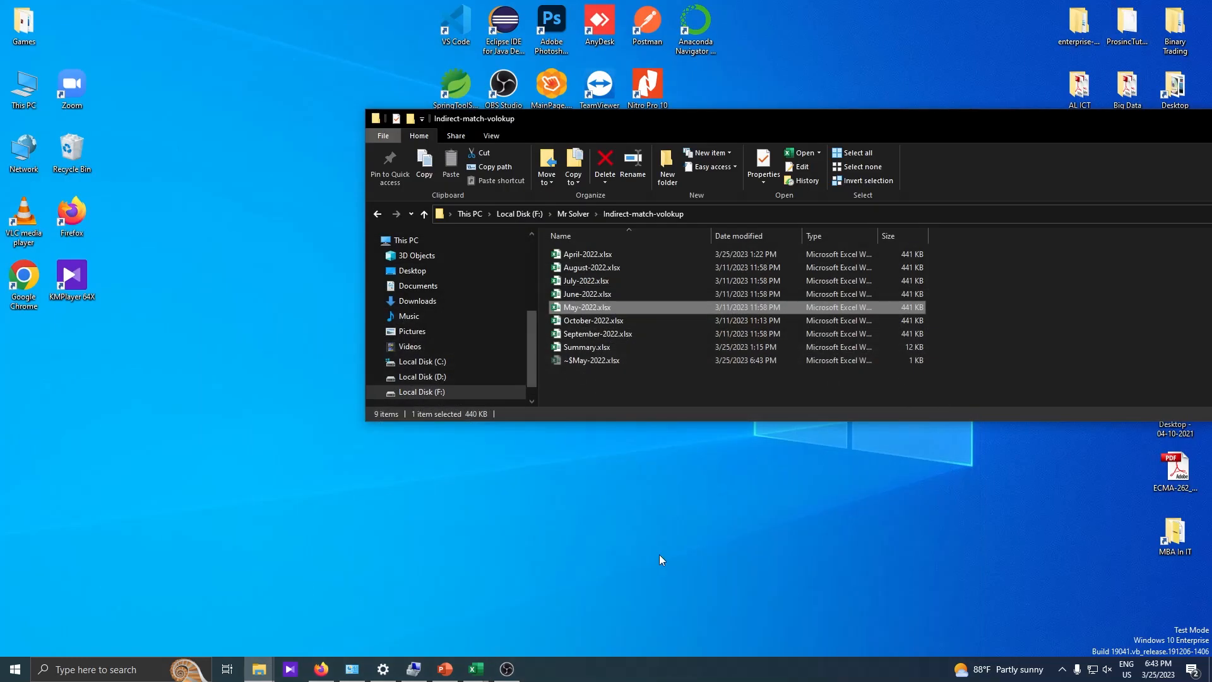
click(476, 670)
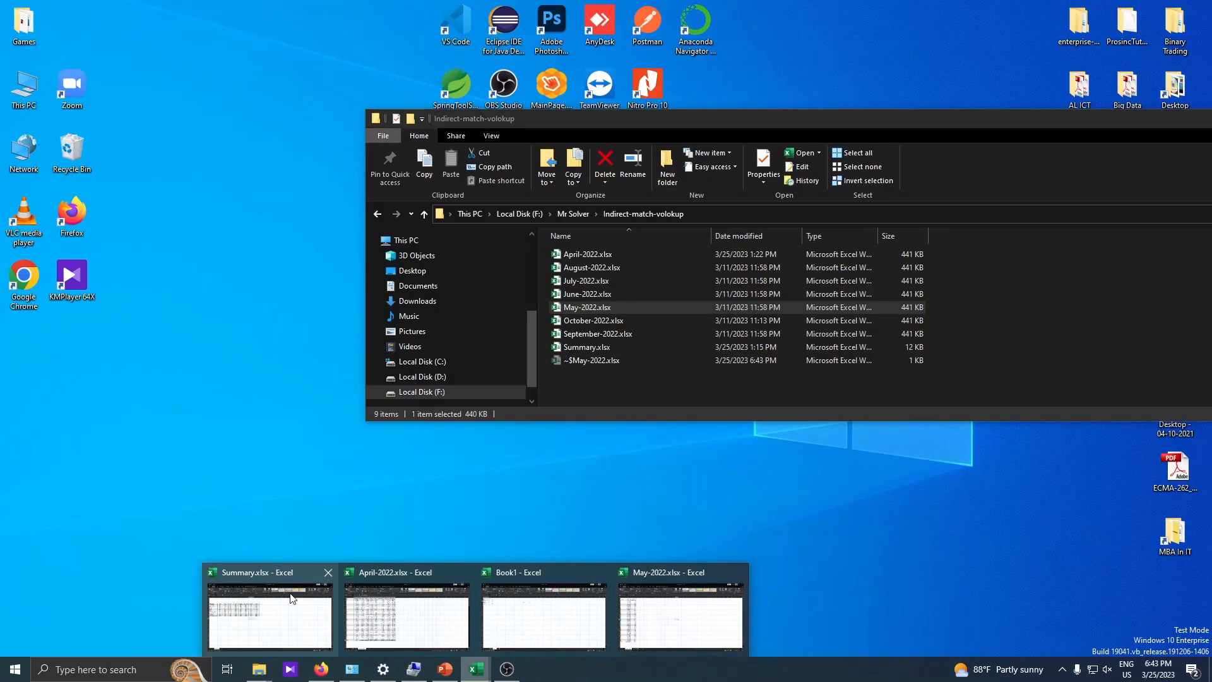
click(270, 609)
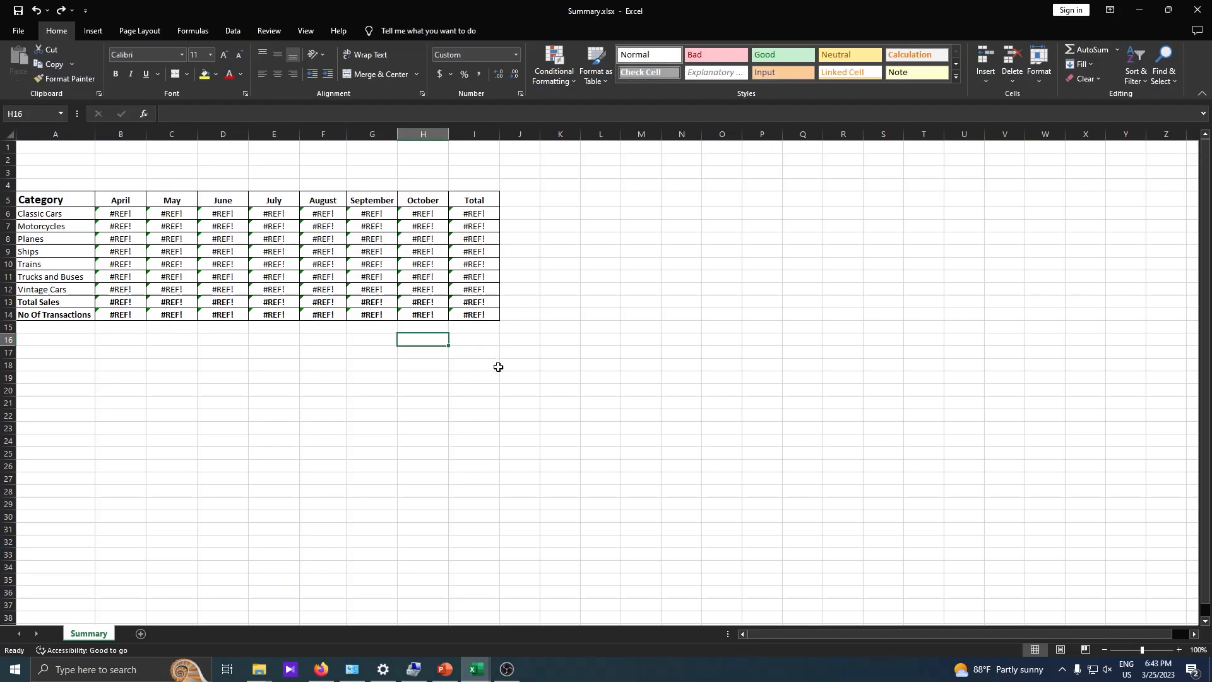
click(118, 201)
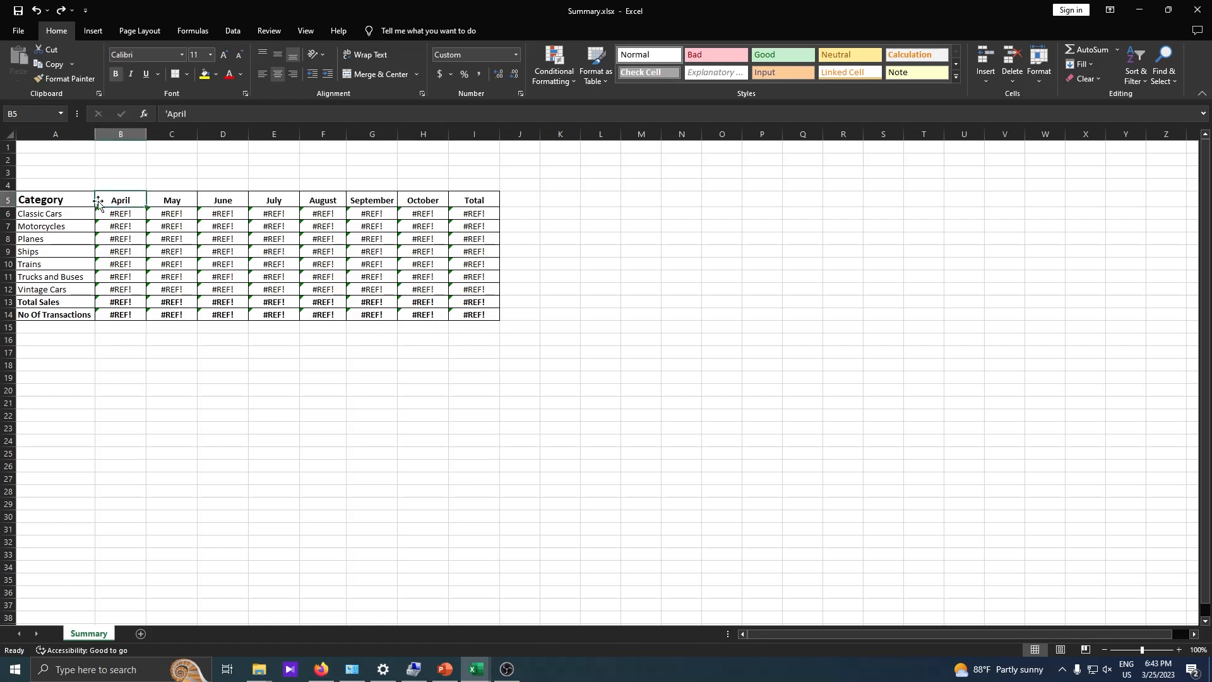
drag(122, 200, 426, 198)
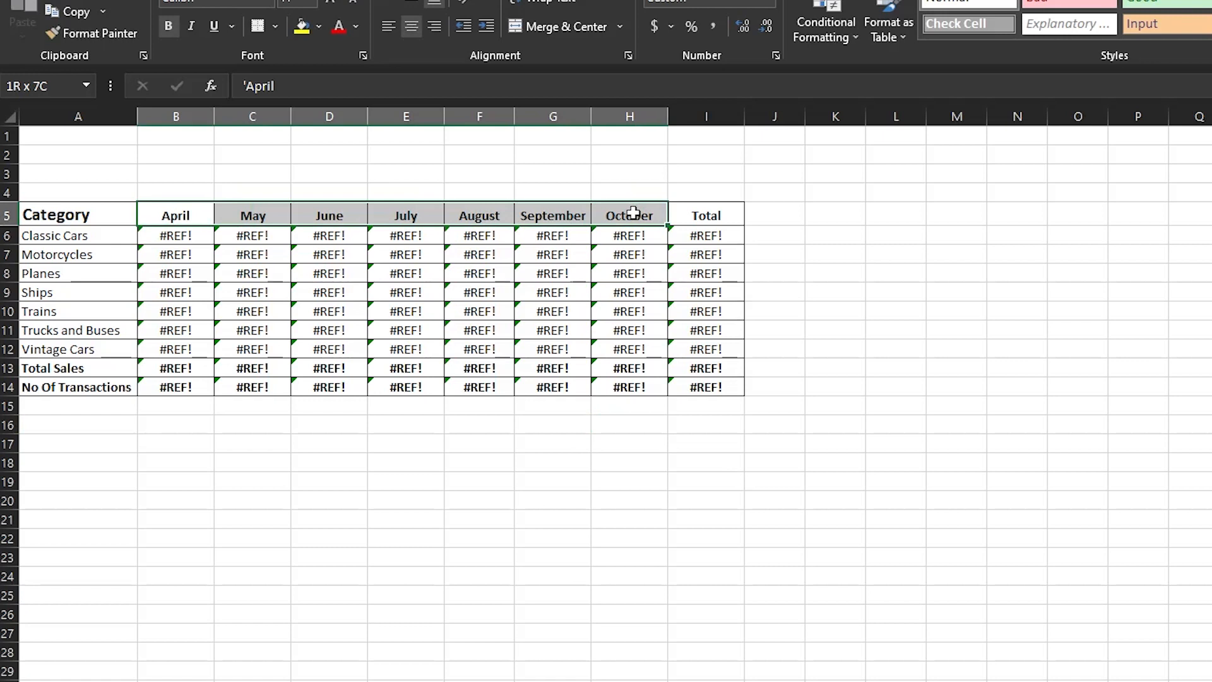
- Compare the month headers in B5:H5 with the month names used in the Indirect-match-volokup workbook file names
drag(633, 213, 632, 212)
drag(168, 216, 335, 214)
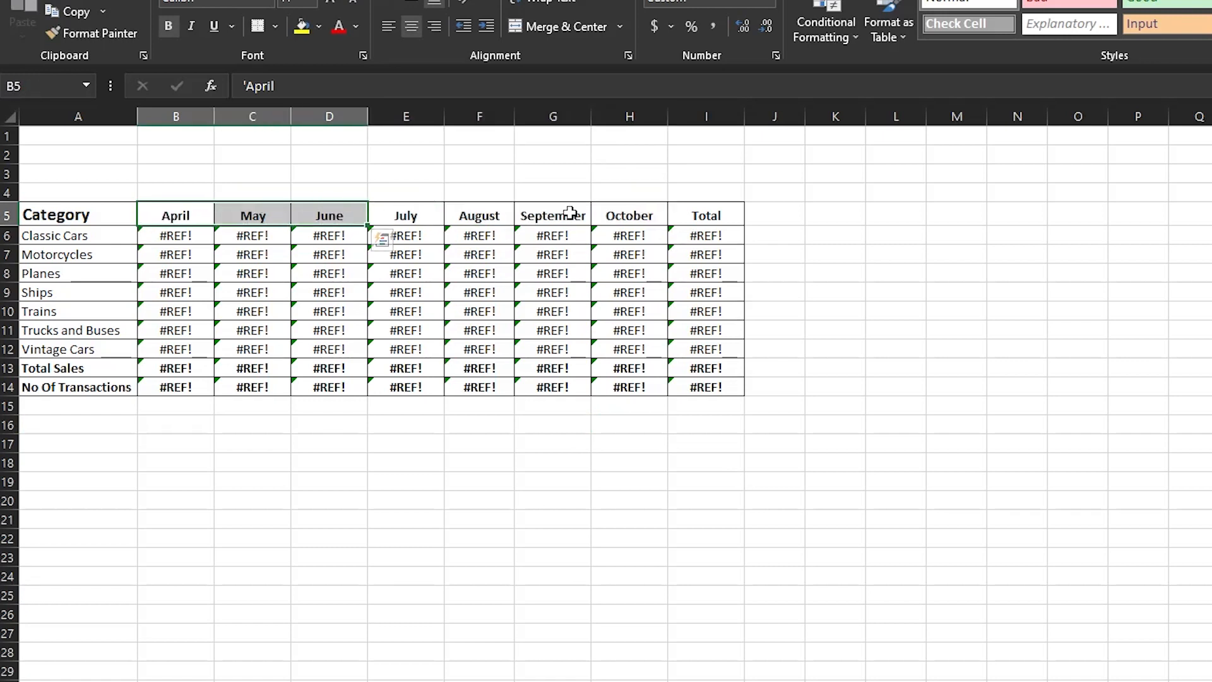
mouse_move(630, 210)
mouse_down()
mouse_move(157, 214)
mouse_move(546, 207)
mouse_move(616, 222)
mouse_up()
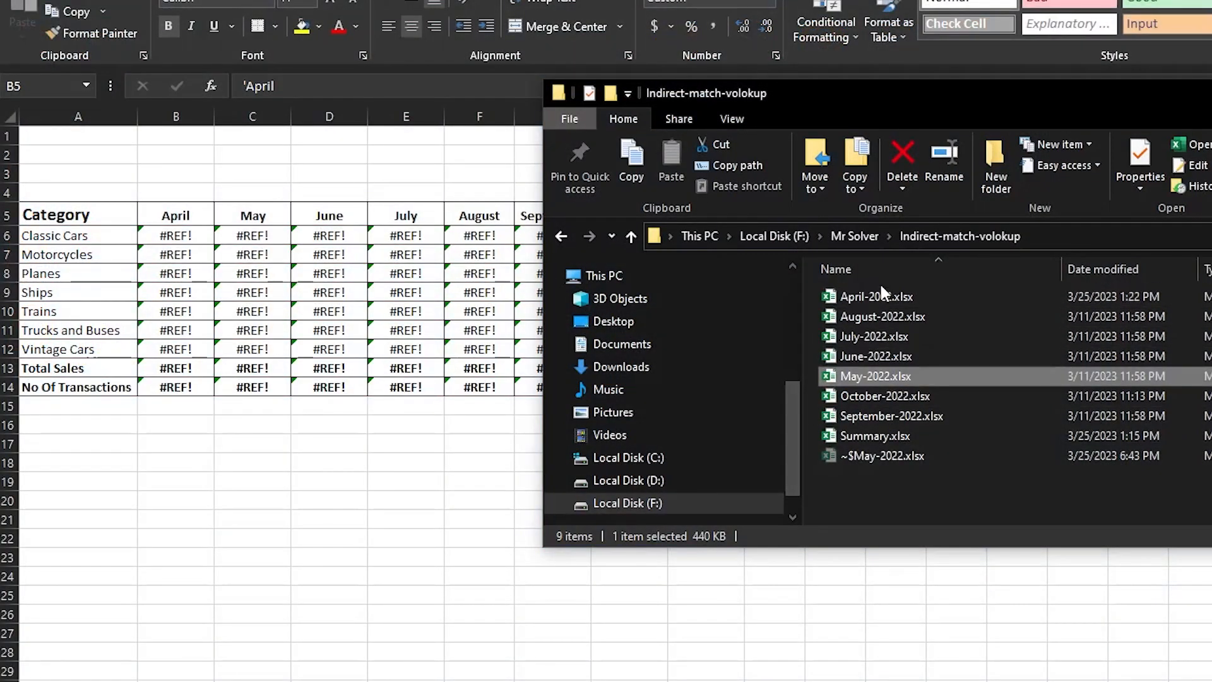
click(862, 298)
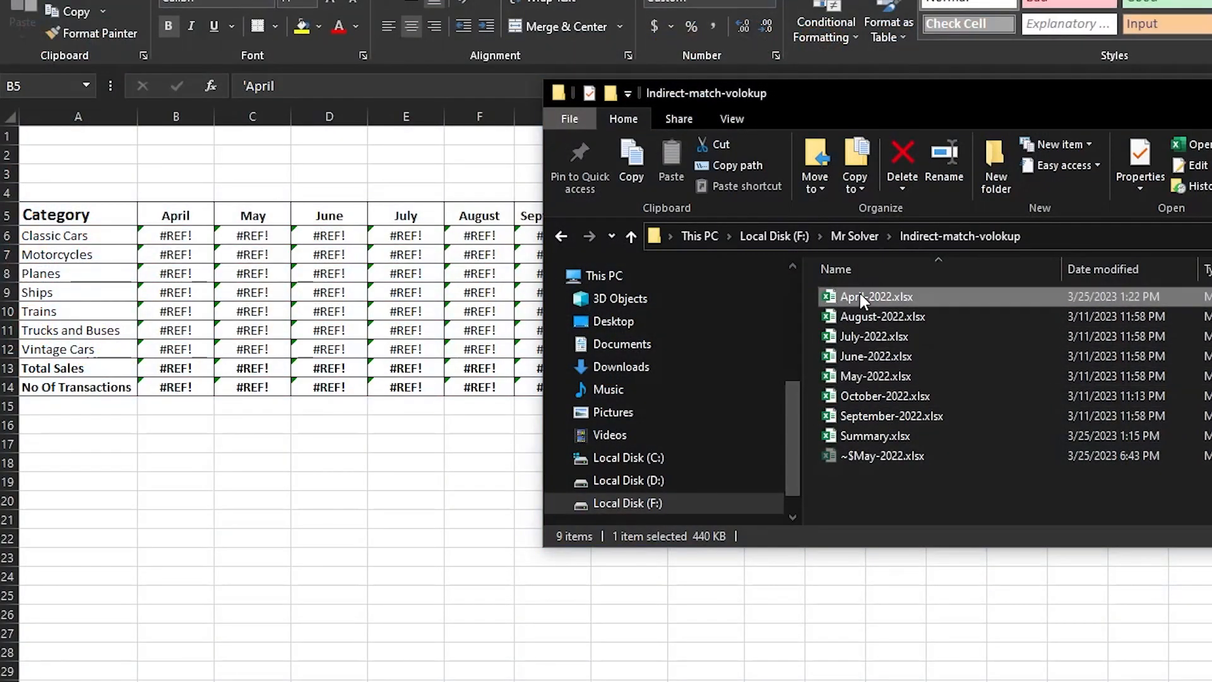
click(862, 298)
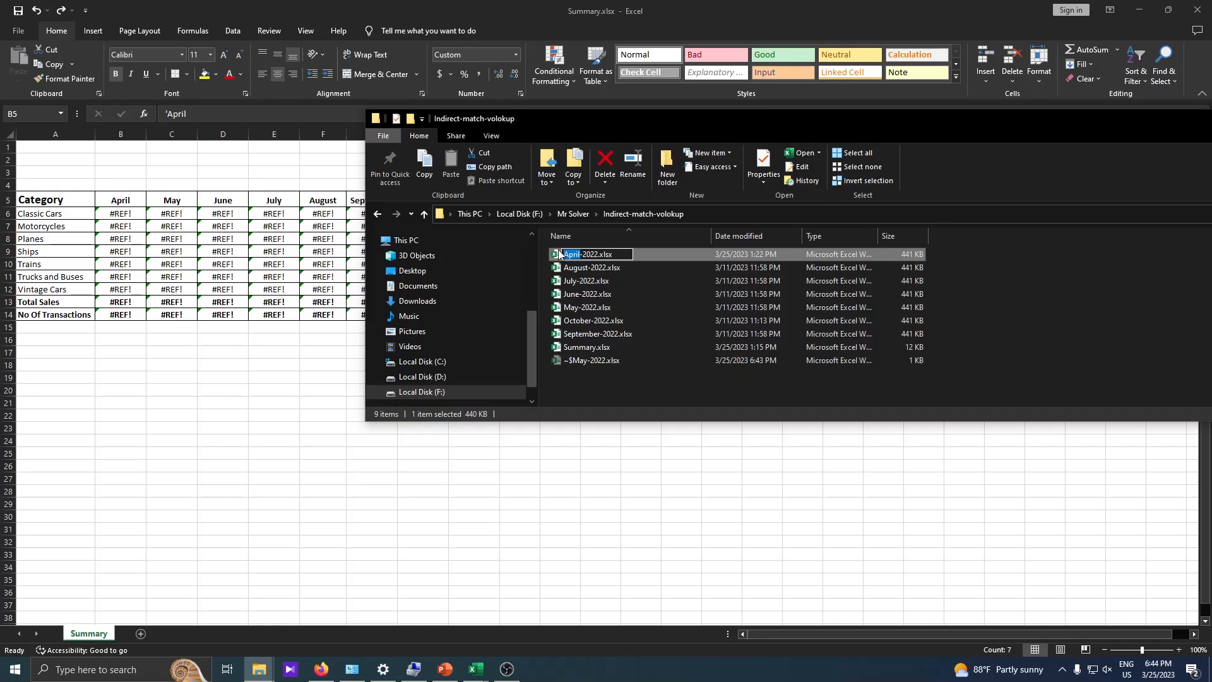
click(287, 403)
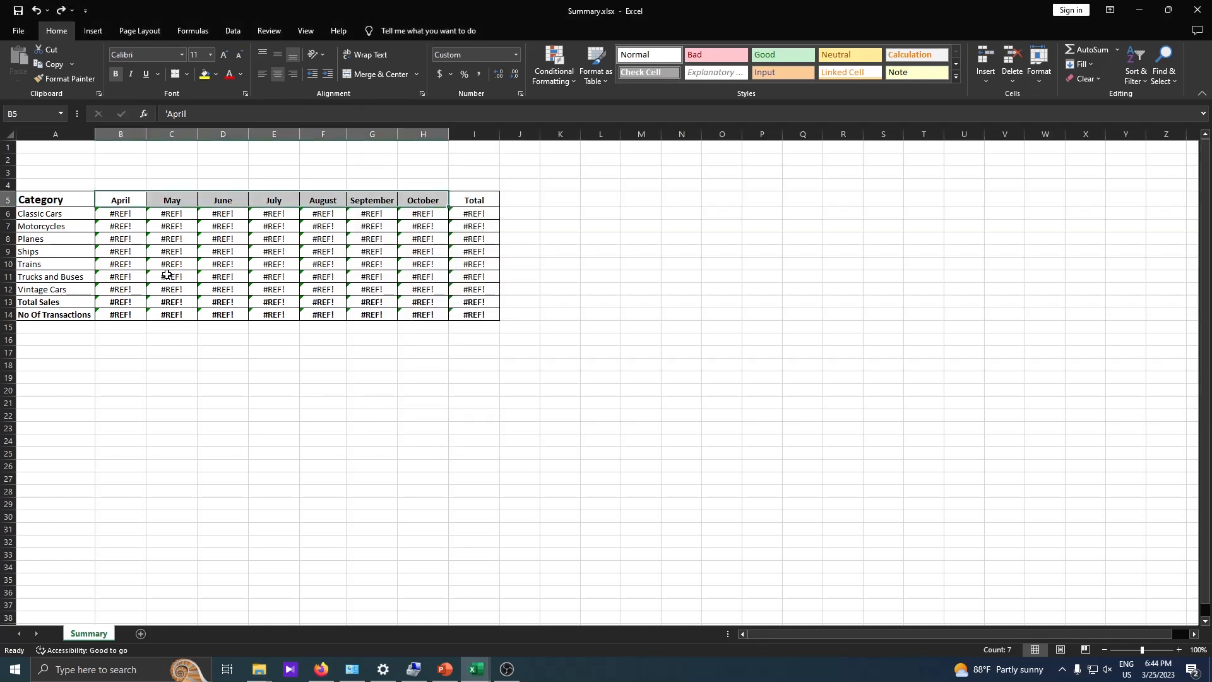
- Open September-2022.xlsx and the remaining monthly workbooks from the Indirect-match-volokup folder, and check which workbooks are open
drag(126, 213, 435, 288)
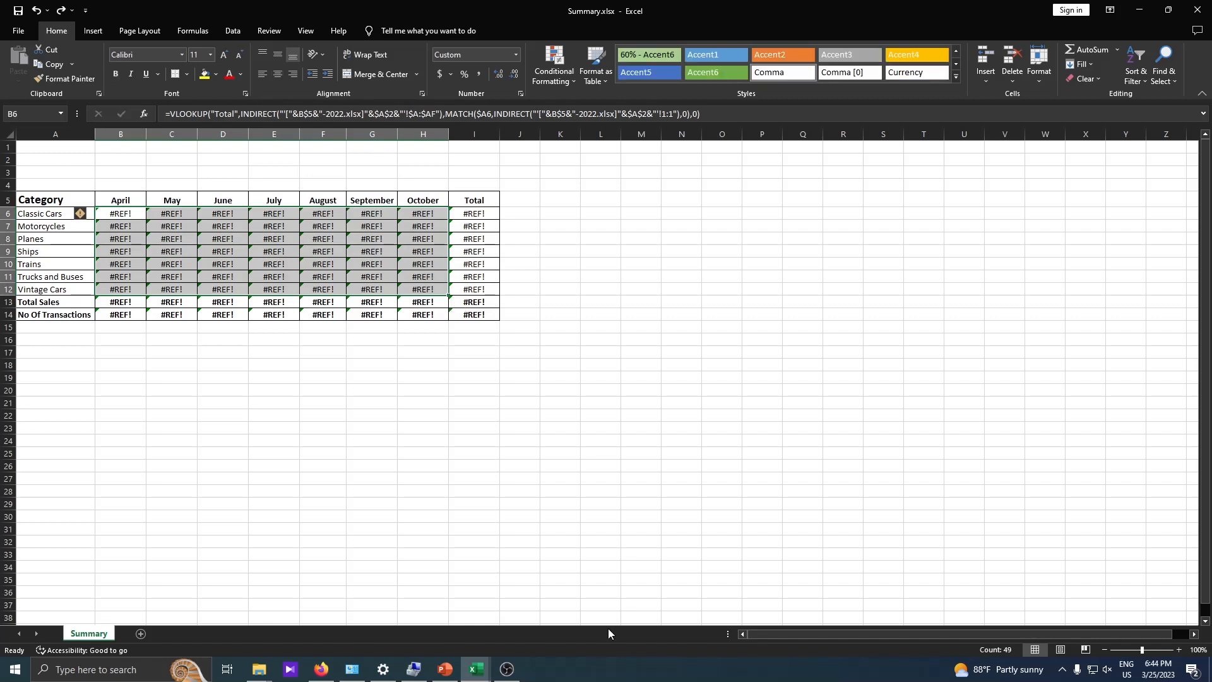
click(259, 669)
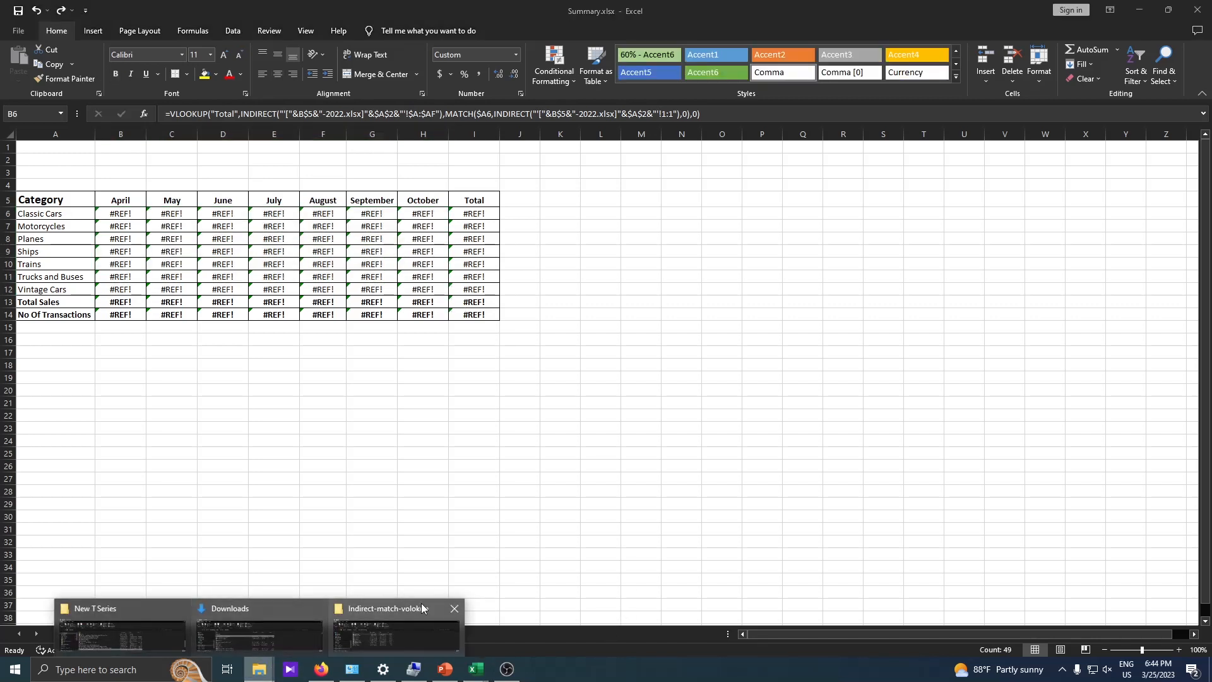
click(418, 620)
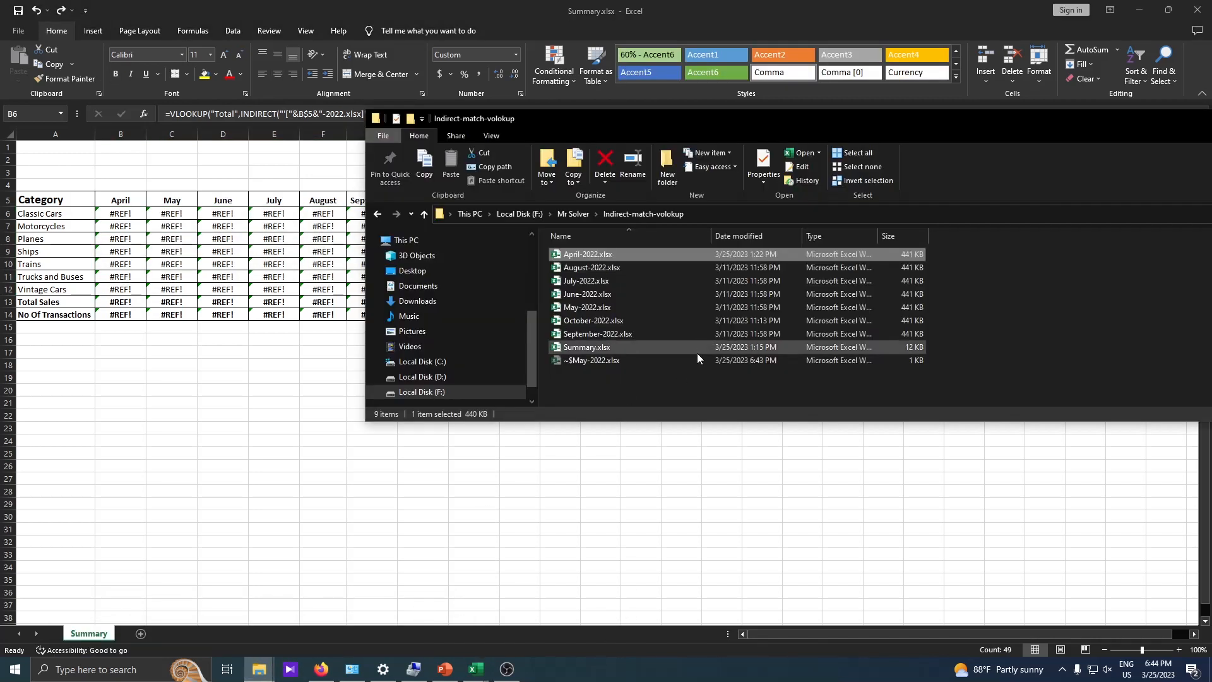
shift+click(620, 336)
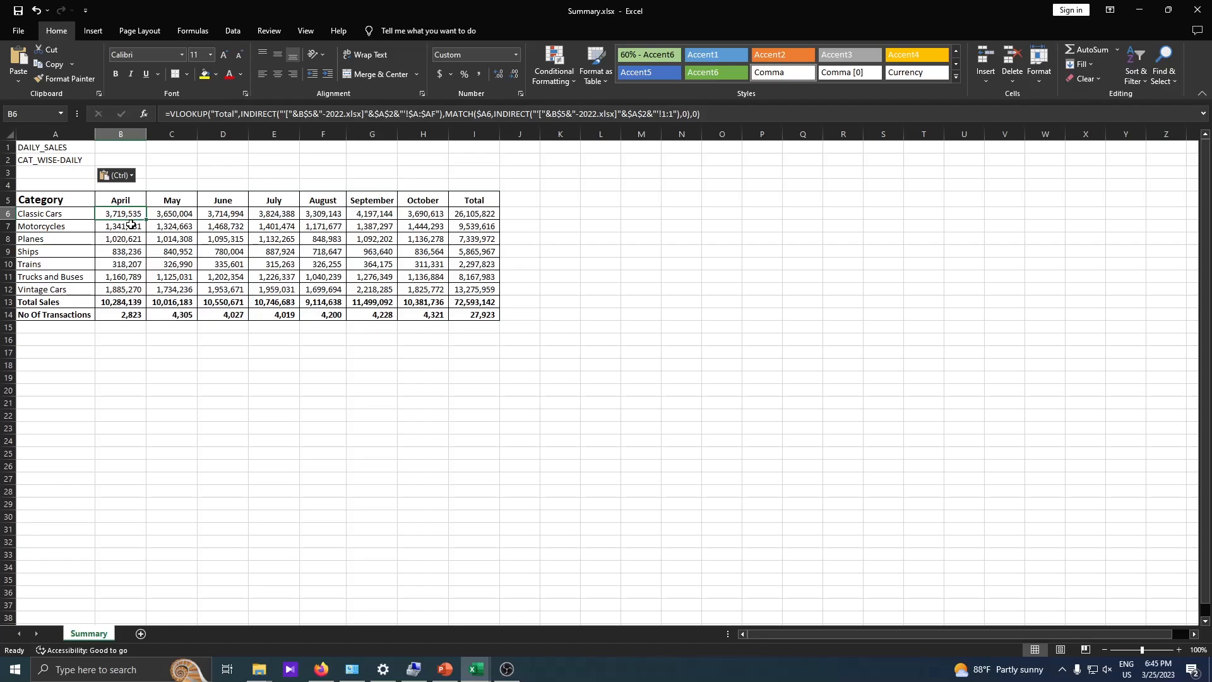
click(476, 668)
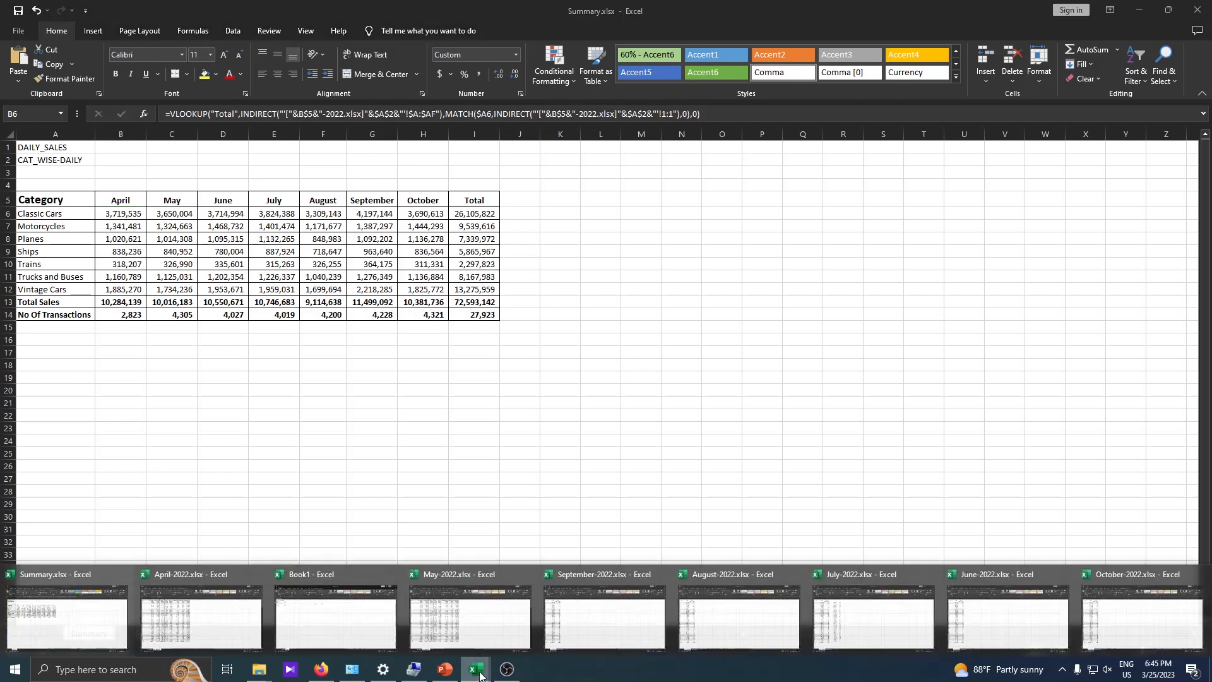
click(663, 597)
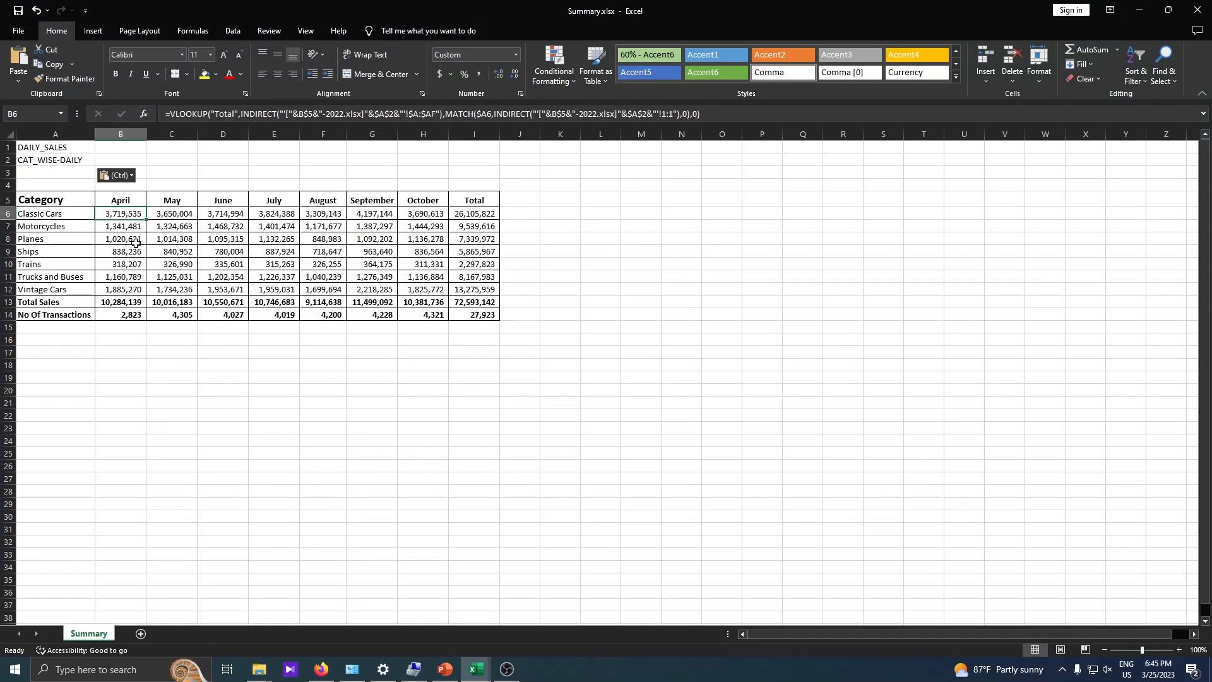
- Clear the May to October category cells C6:H12 and refill them with the lookup formula from the April column
click(180, 208)
drag(178, 219, 426, 296)
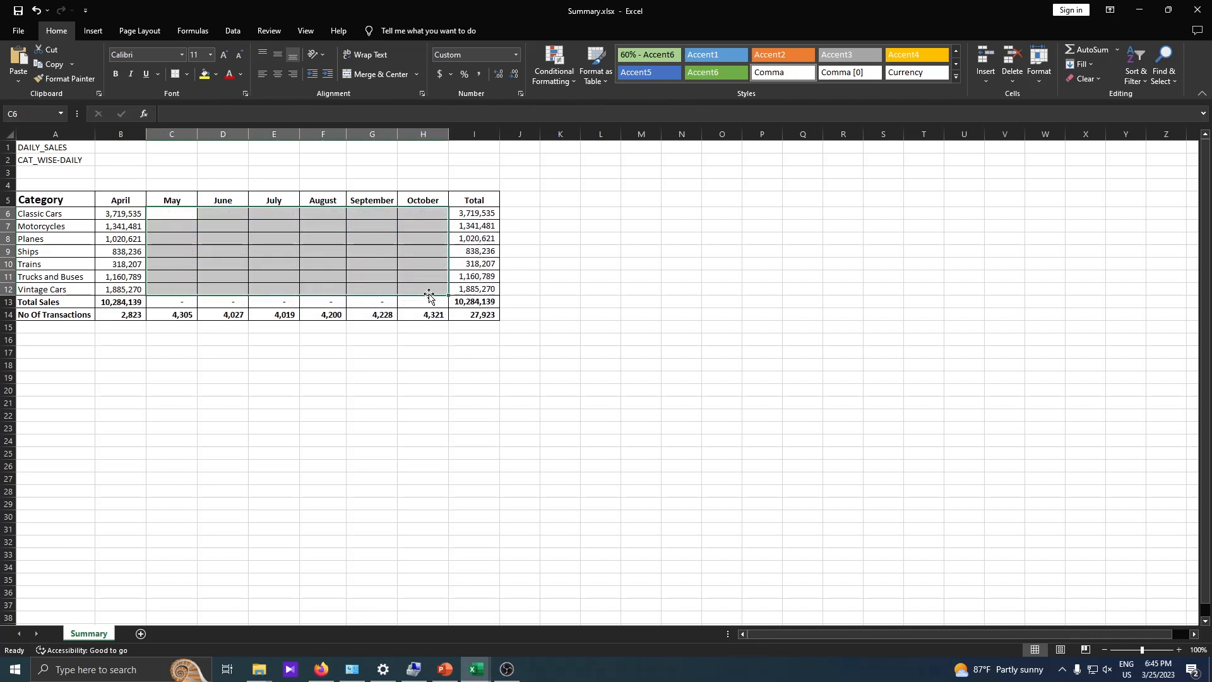
click(118, 209)
drag(120, 210, 455, 270)
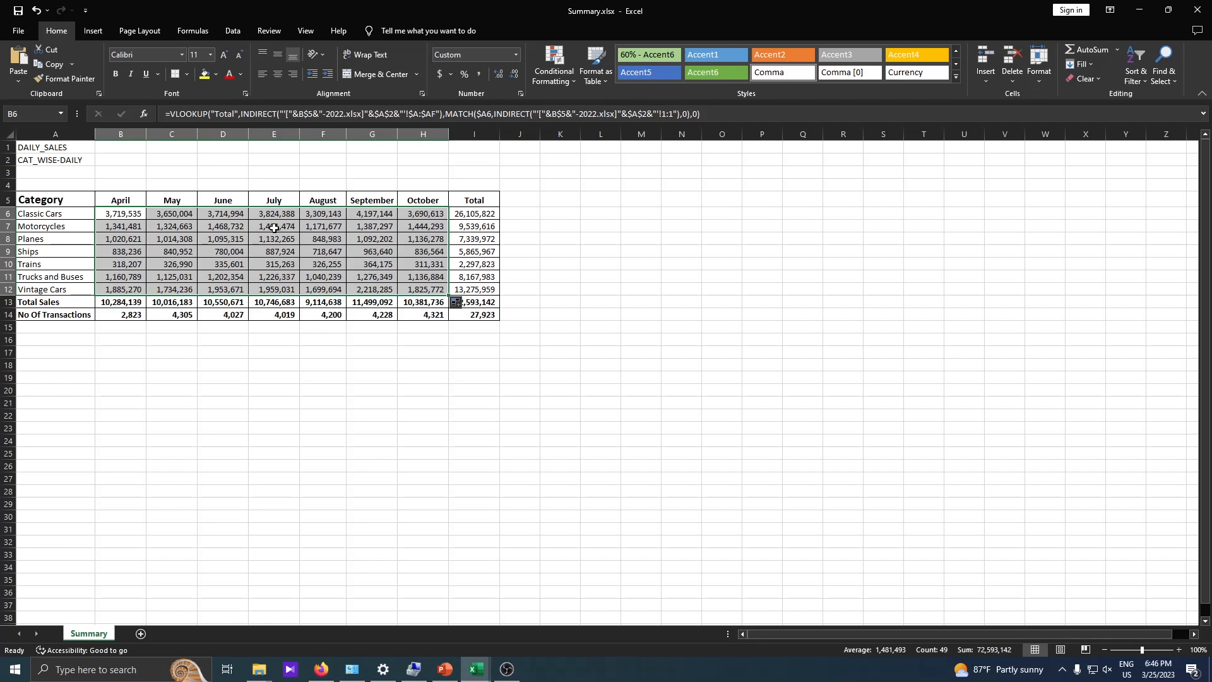
- Switch to September-2022.xlsx and close it without saving its changes
mouse_move(477, 669)
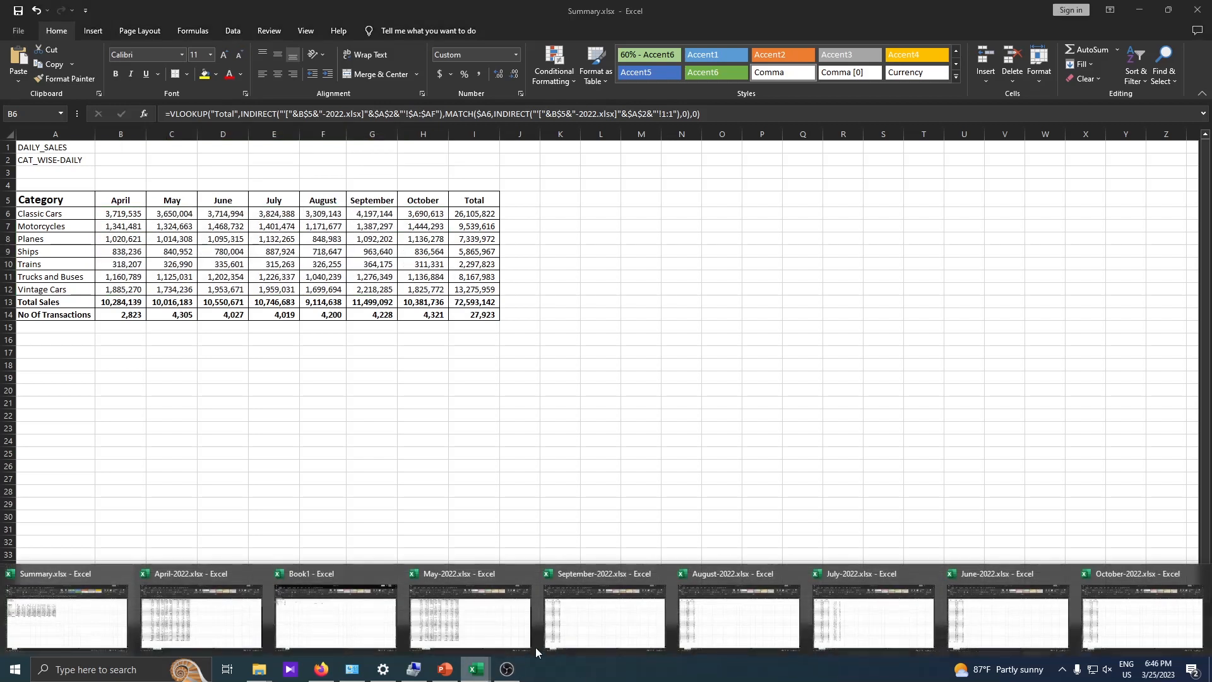
click(588, 618)
click(1197, 10)
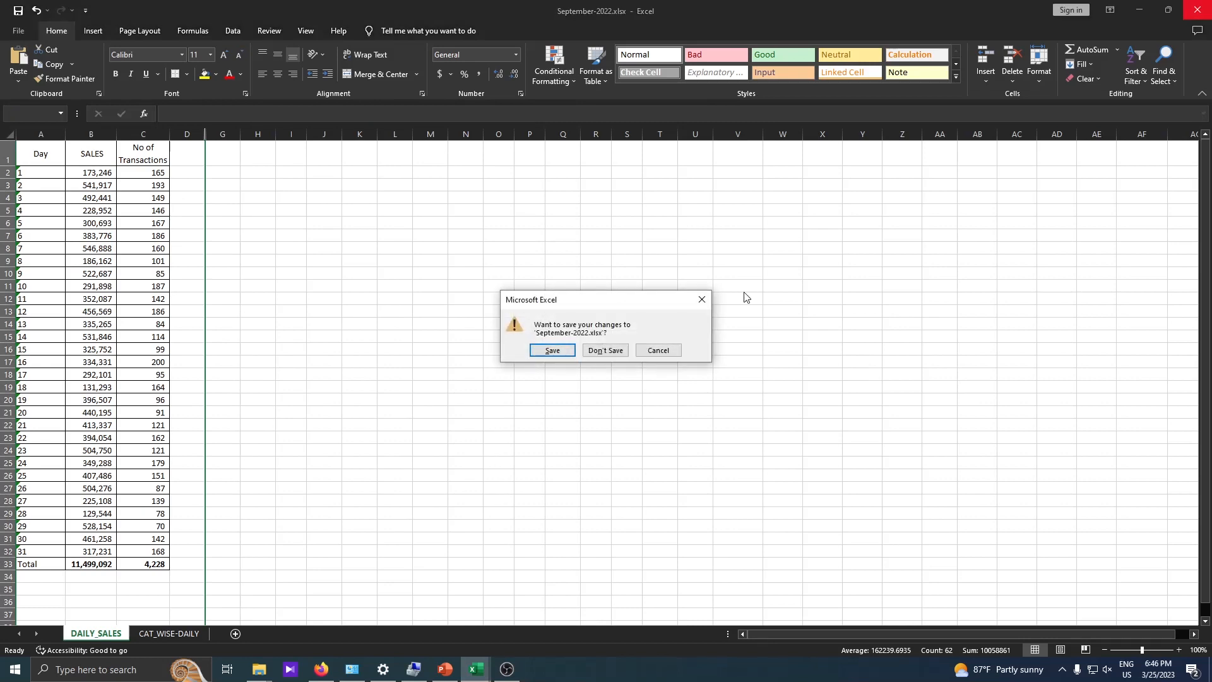
click(584, 352)
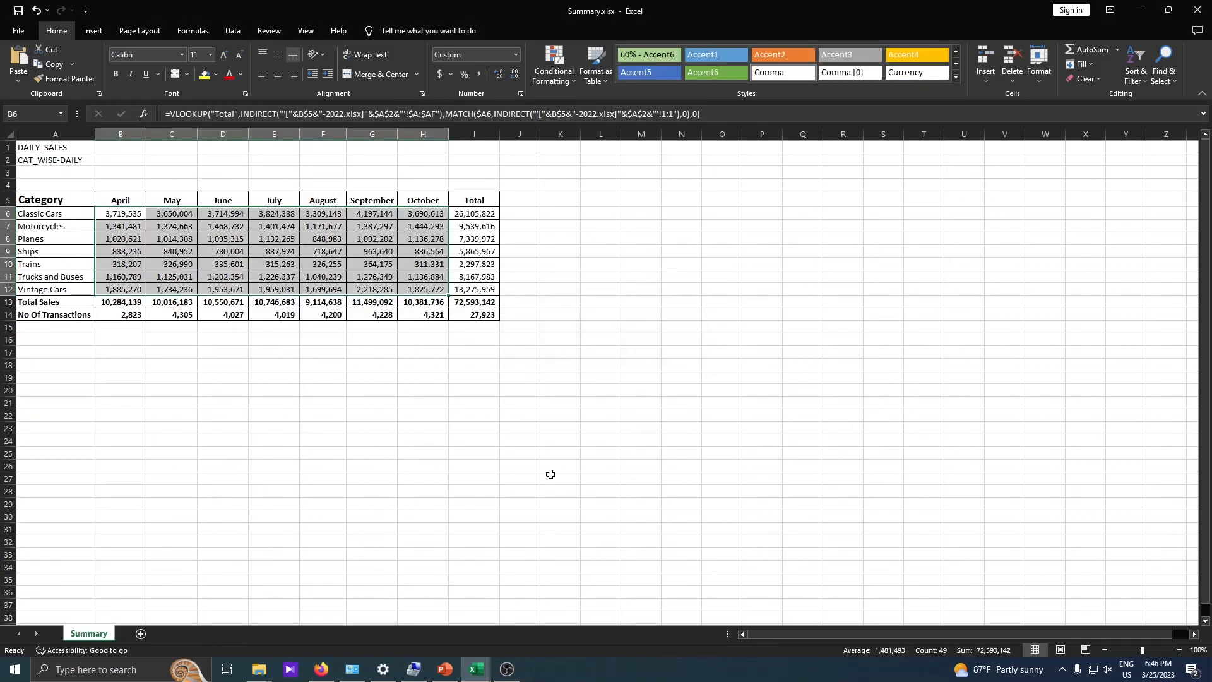
- Close the May-2022.xlsx workbook without saving its changes
click(484, 312)
click(476, 668)
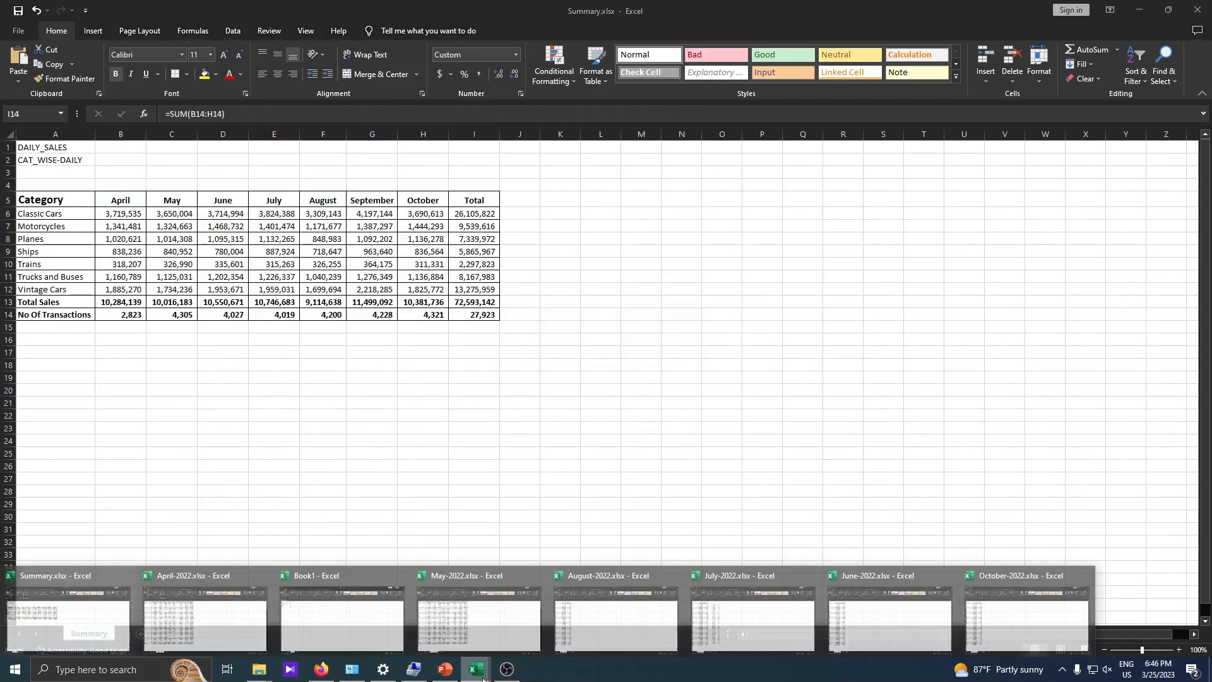
click(530, 579)
key(ctrl+w)
click(605, 349)
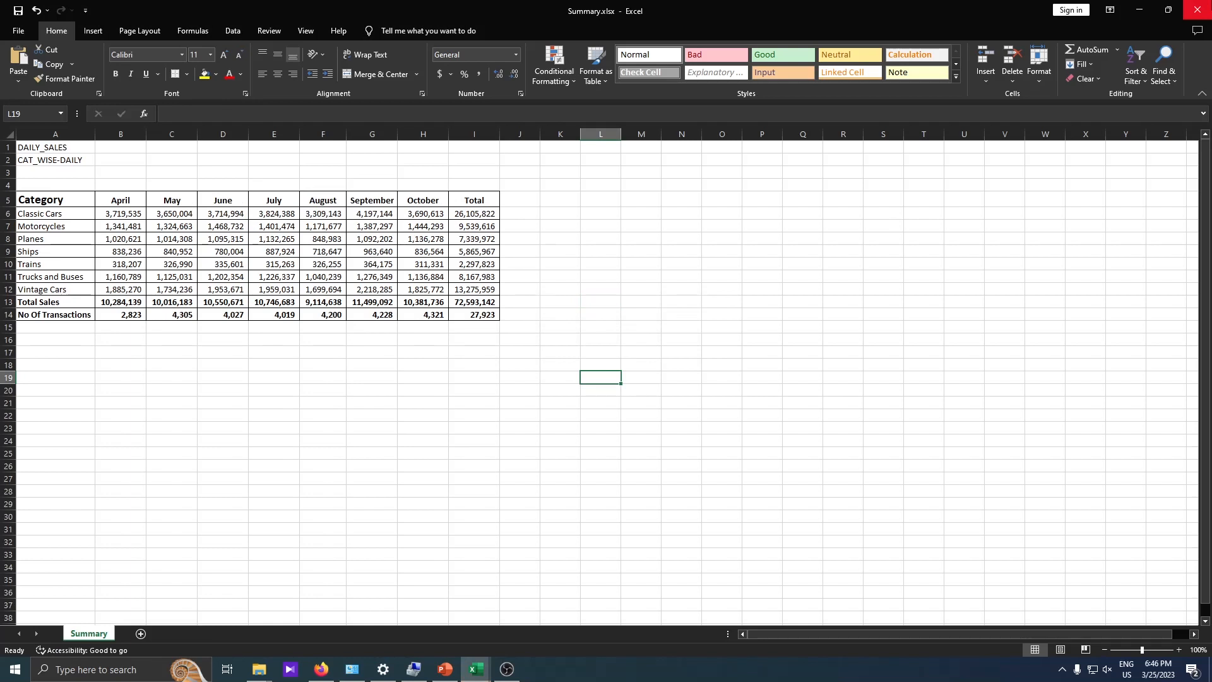
- Review the category figures from April to October in Summary.xlsx and close that workbook without saving
drag(140, 216, 435, 301)
click(763, 339)
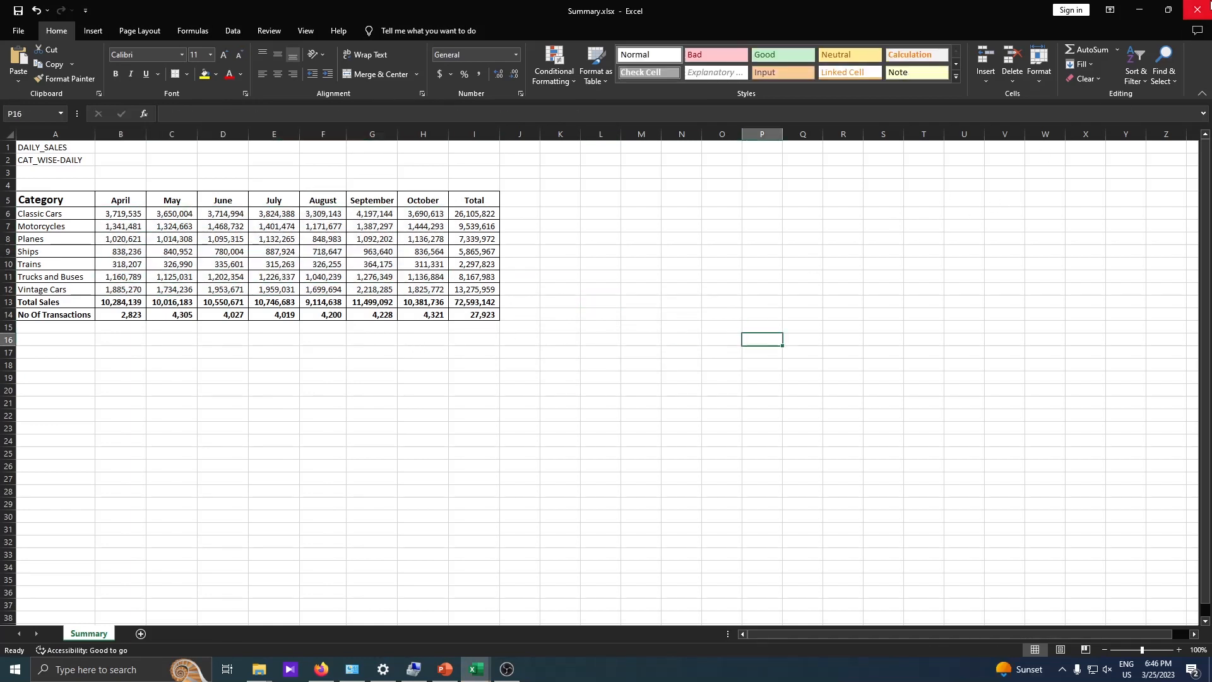
click(1207, 5)
click(613, 355)
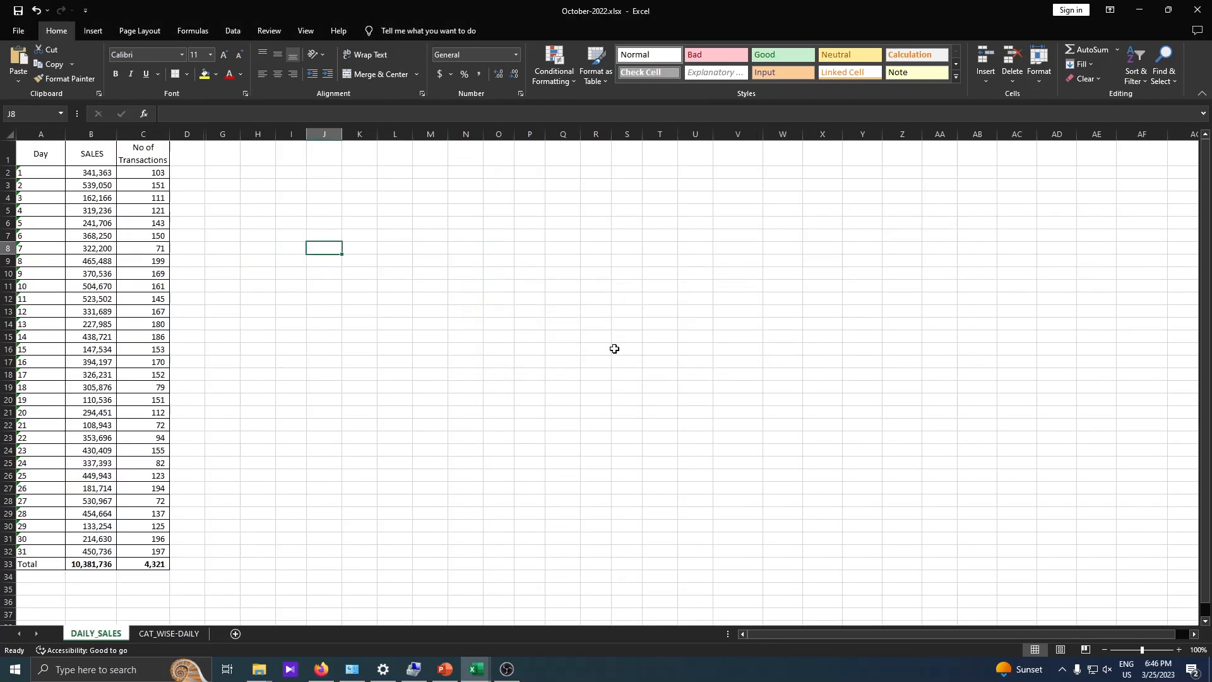
- Return to the Indirect-match-volokup folder in File Explorer and reopen Summary.xlsx
click(259, 669)
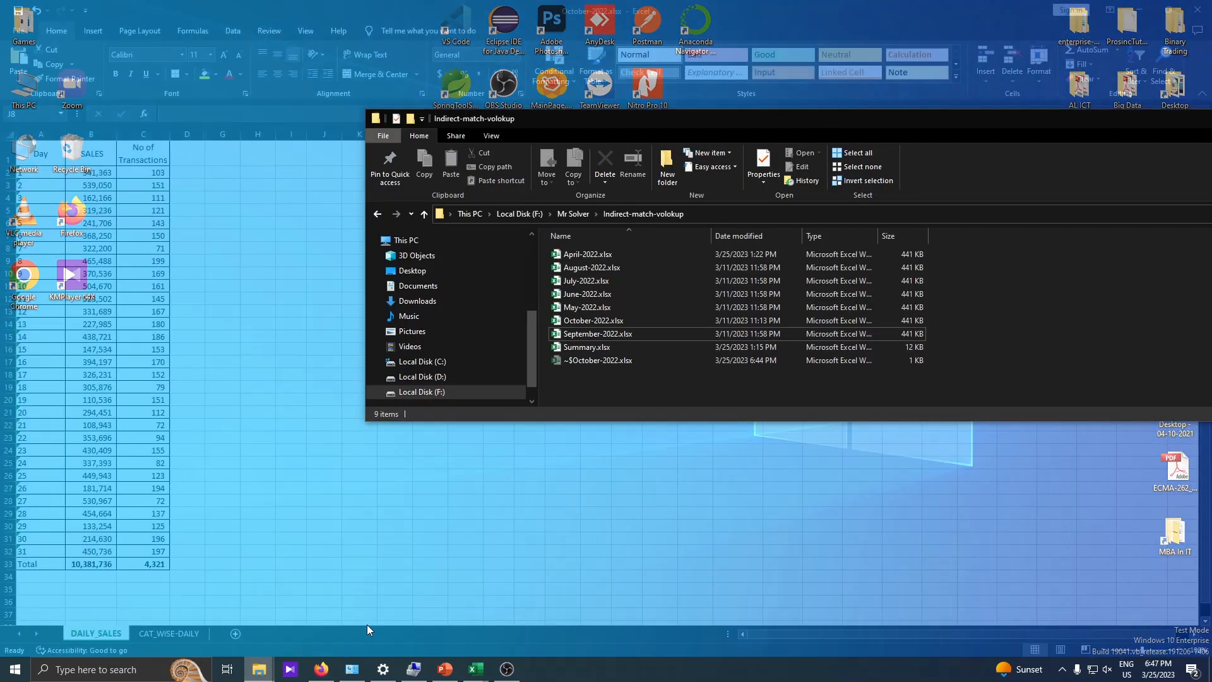
click(367, 624)
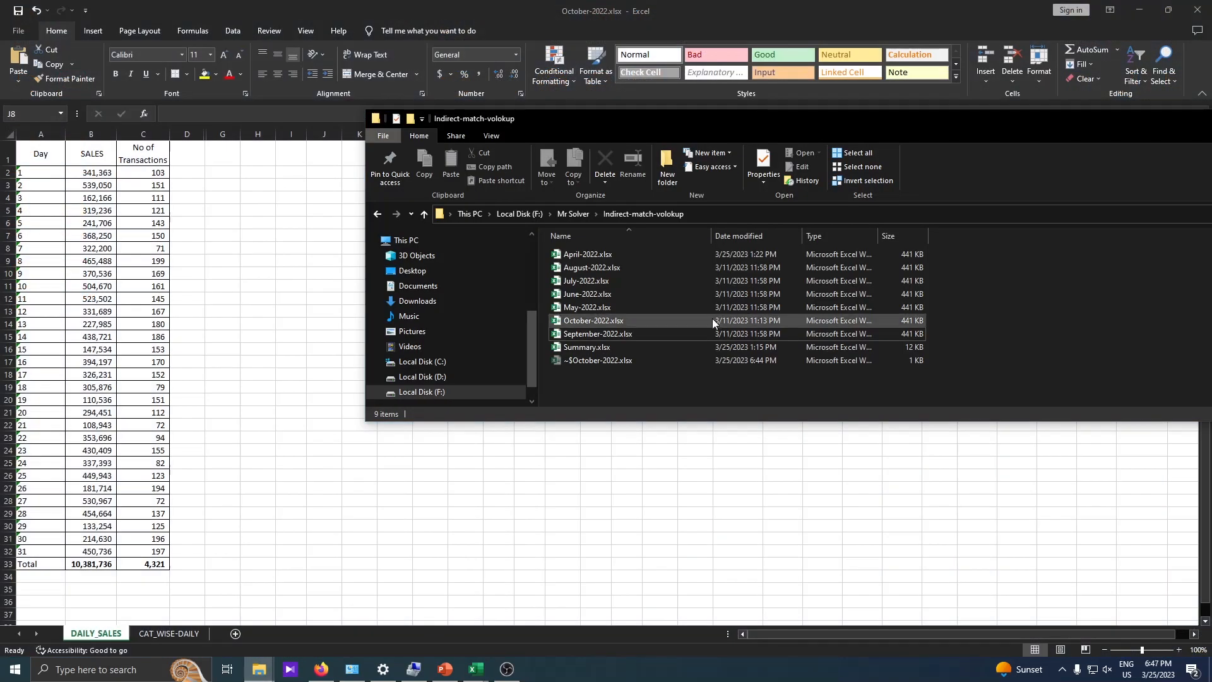
double_click(596, 348)
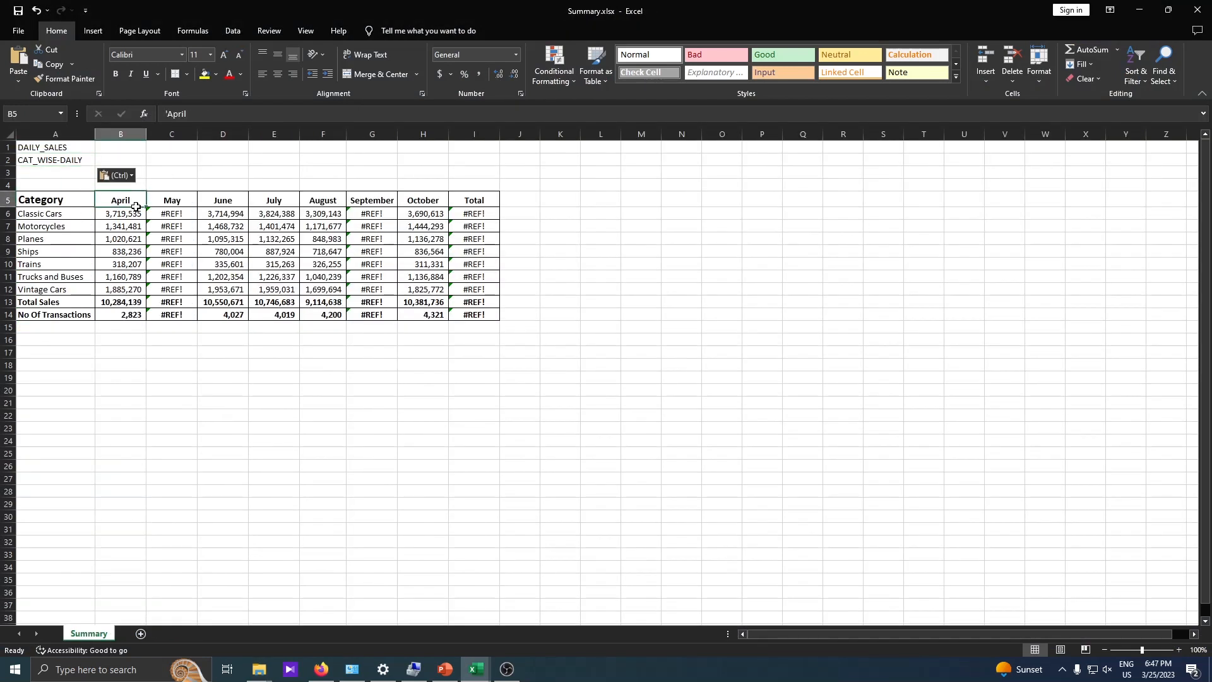
- Compare the April and June to August columns with the May column to see how closed source workbooks affect the lookups
drag(136, 207, 135, 314)
click(477, 669)
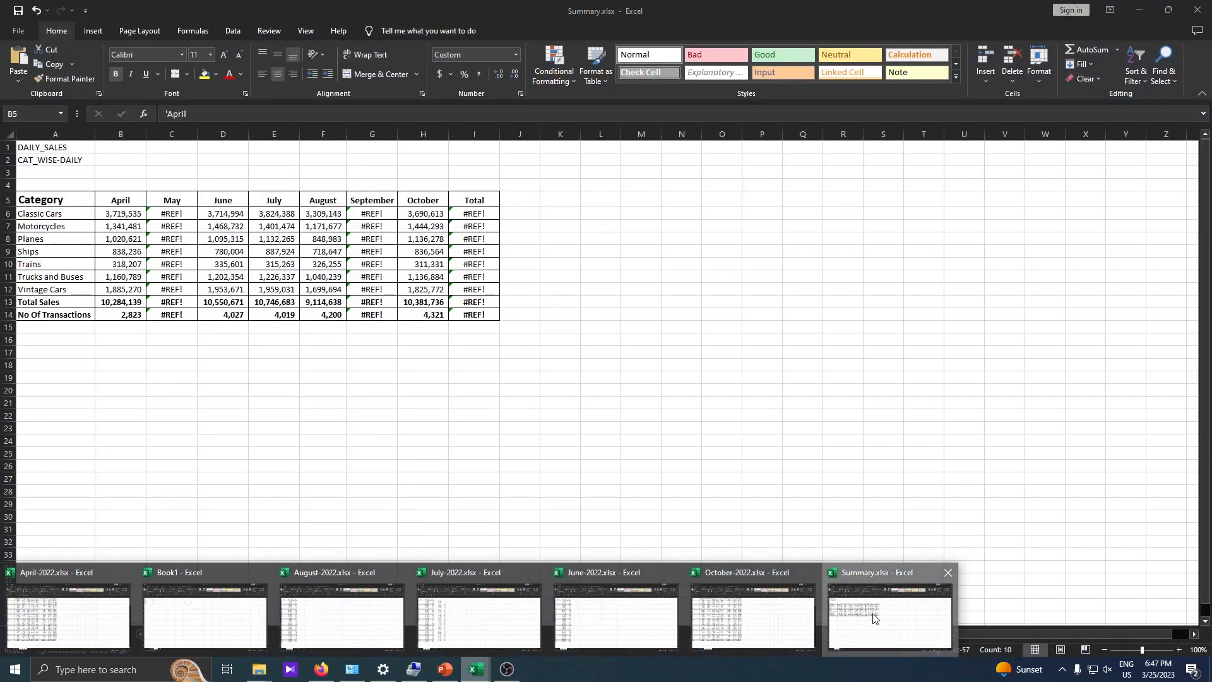
click(881, 622)
drag(224, 194, 325, 314)
drag(172, 200, 180, 289)
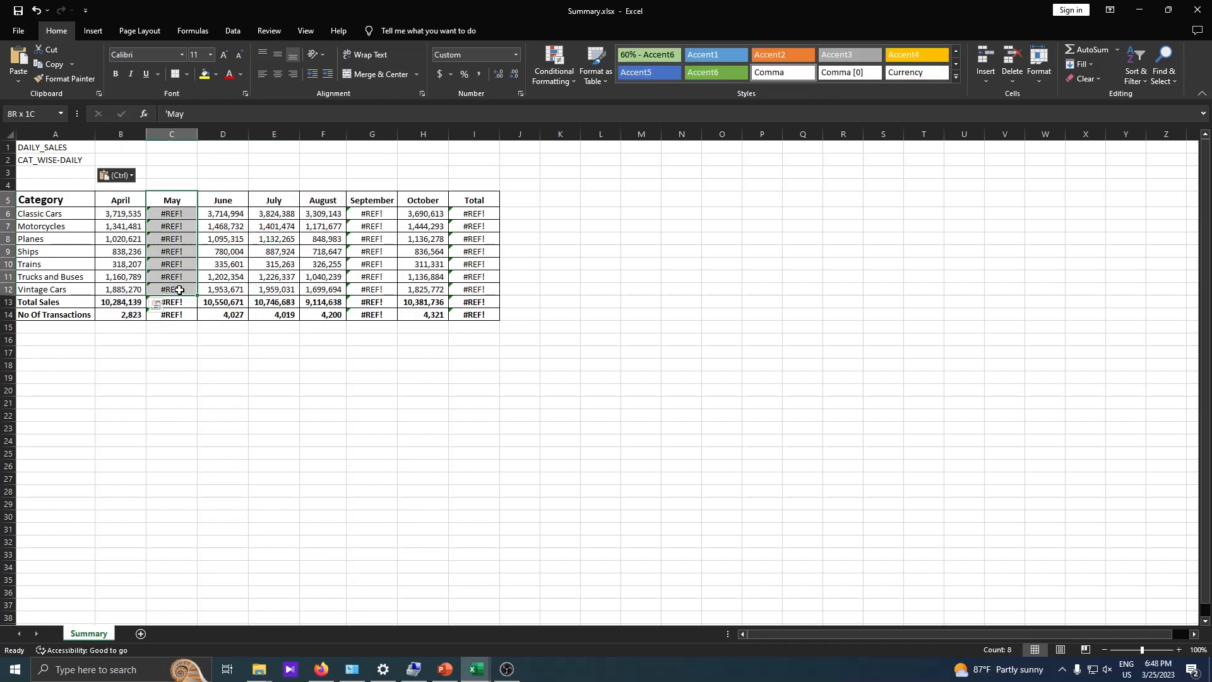
drag(180, 290, 180, 289)
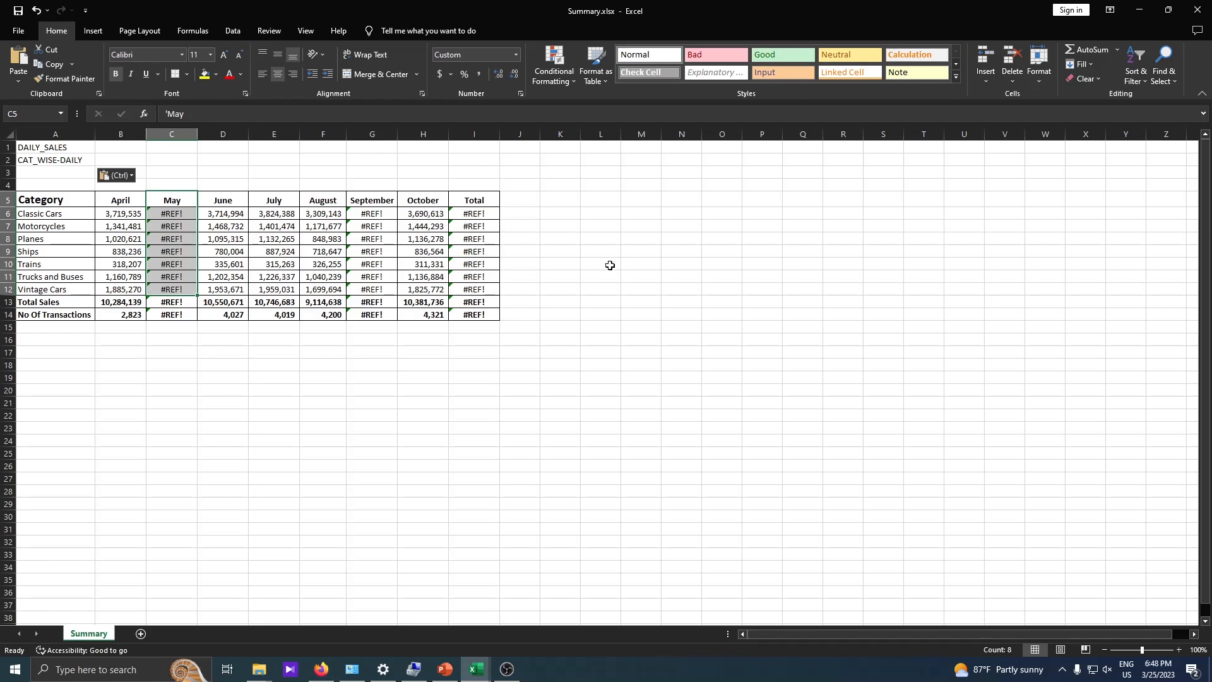
- Check the monthly files in the Indirect-match-volokup folder and inspect May's lookup formula for Classic Cars in C6
mouse_move(259, 669)
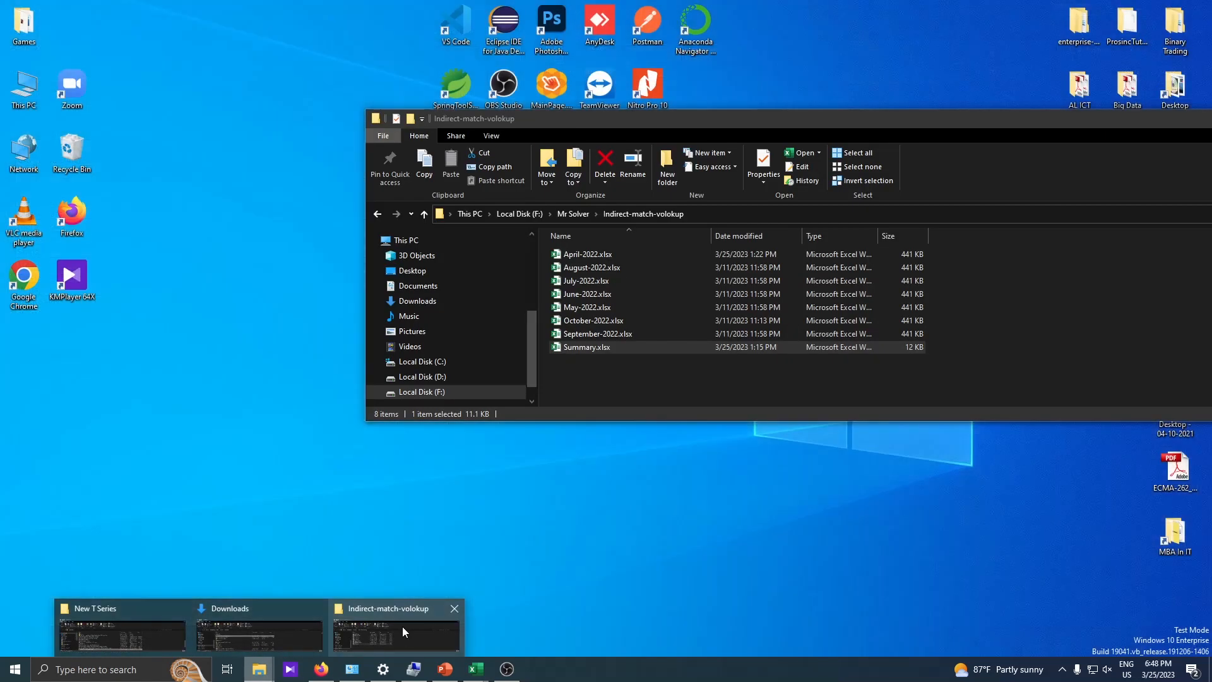
click(402, 626)
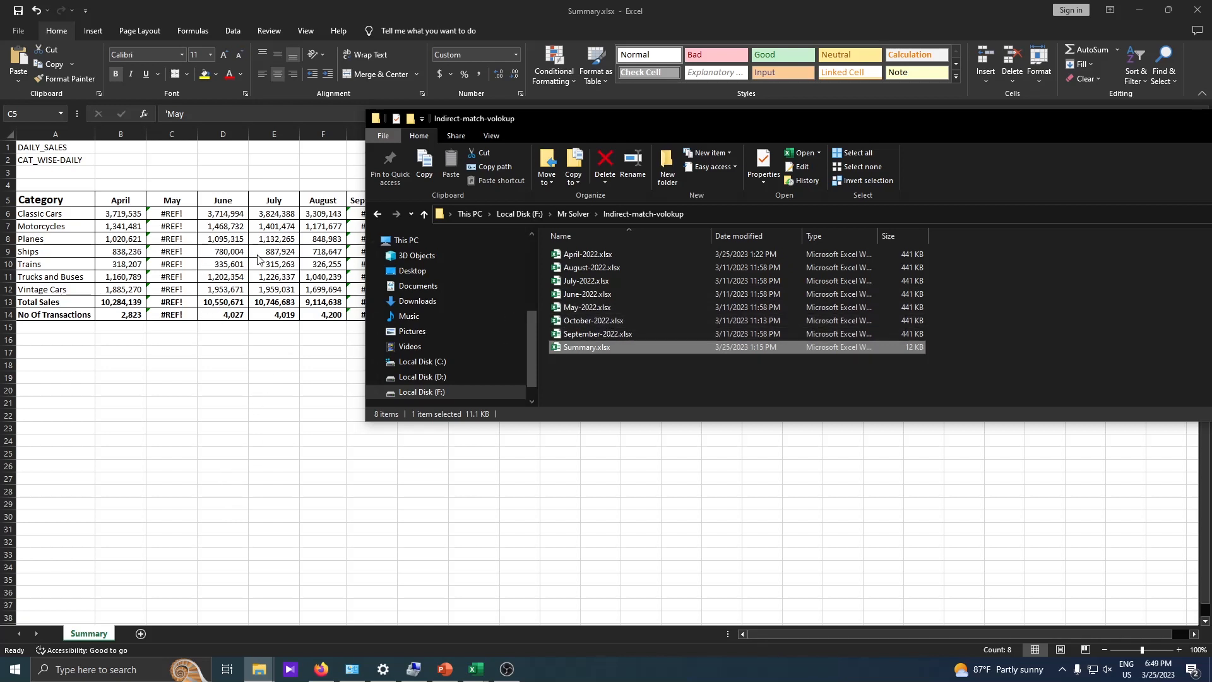
click(202, 391)
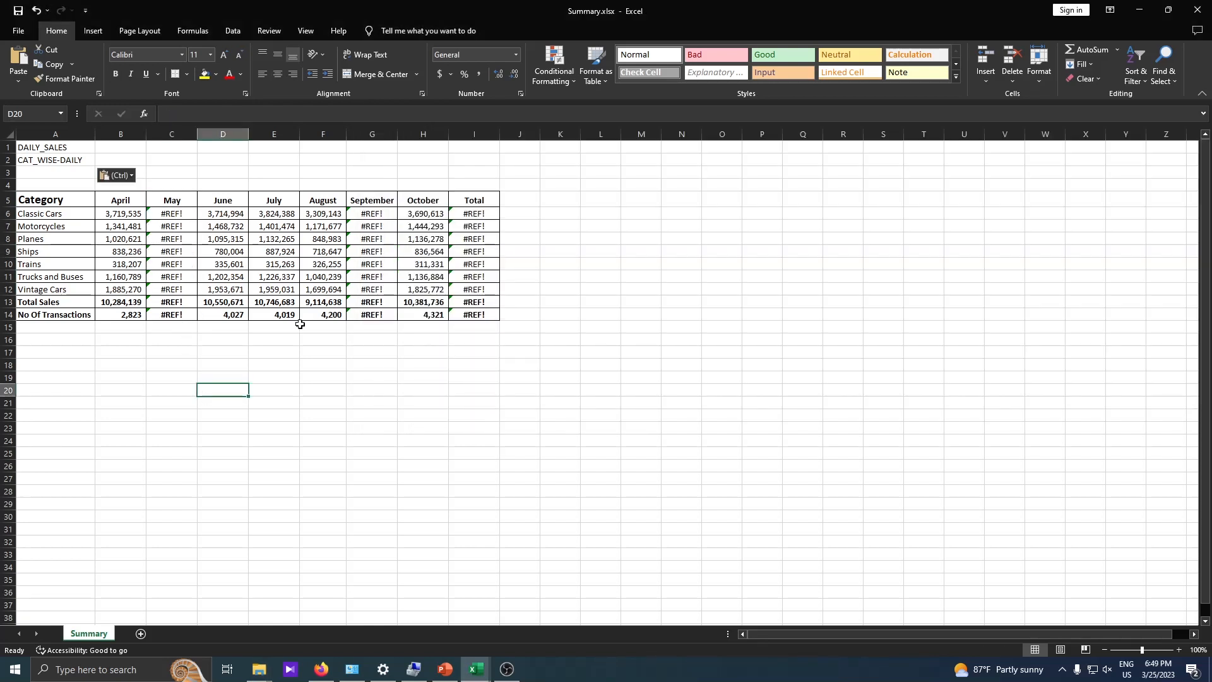
drag(168, 203, 174, 289)
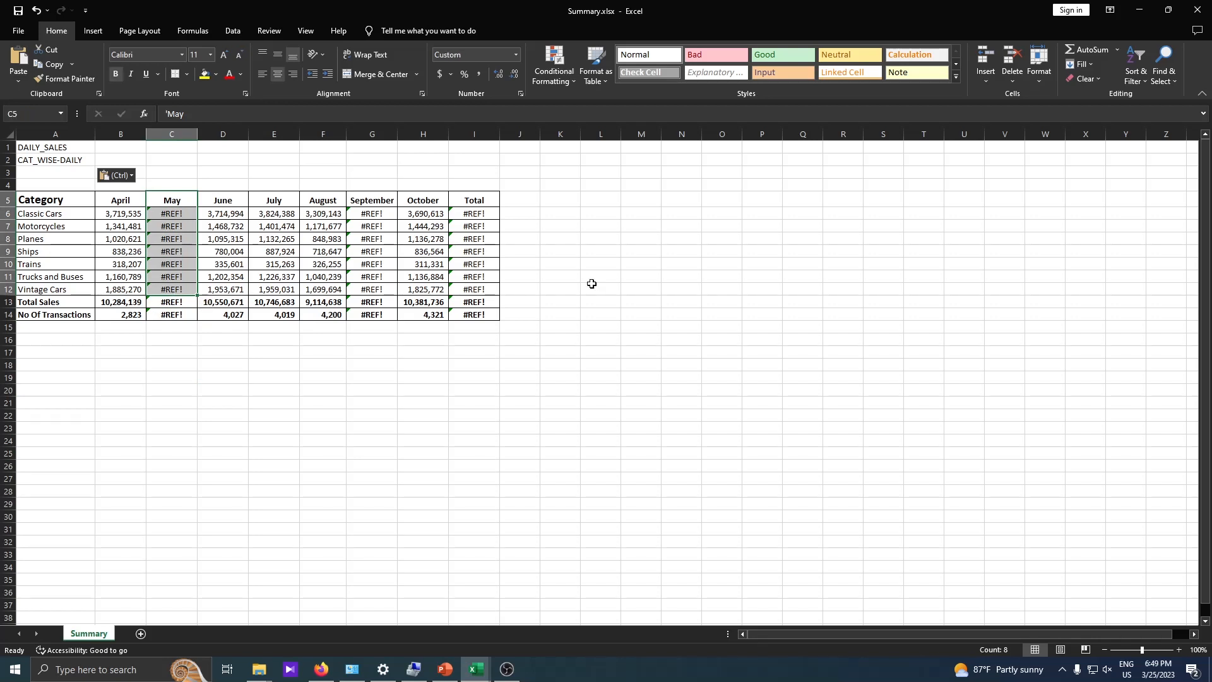
click(171, 215)
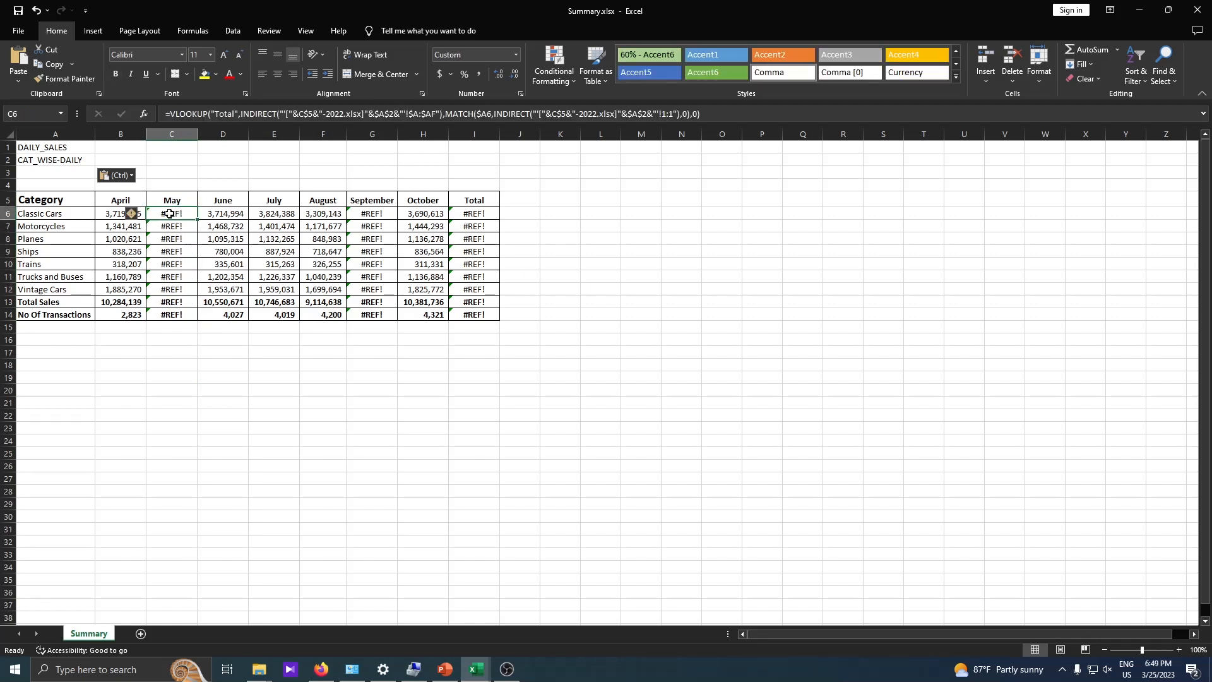
- Delete the existing formulas from the category cells B6:H12 and the No Of Transactions cells B14:H14
drag(101, 215, 423, 288)
key(Delete)
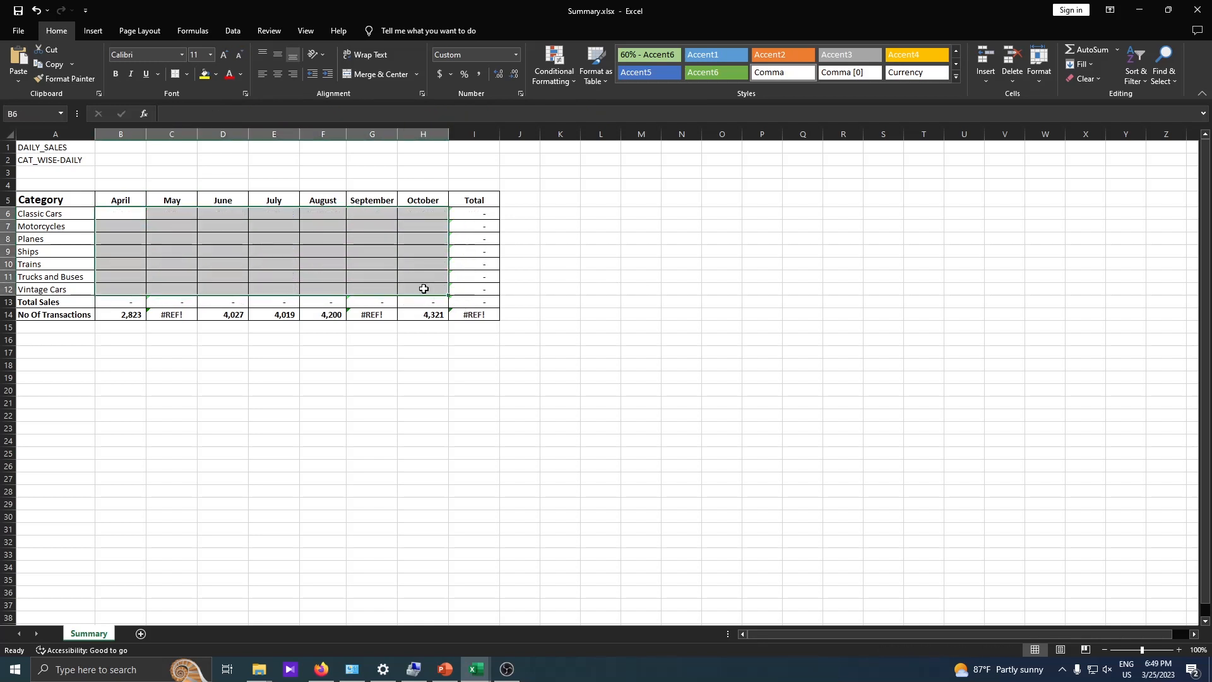
drag(111, 314, 452, 317)
key(Delete)
click(576, 338)
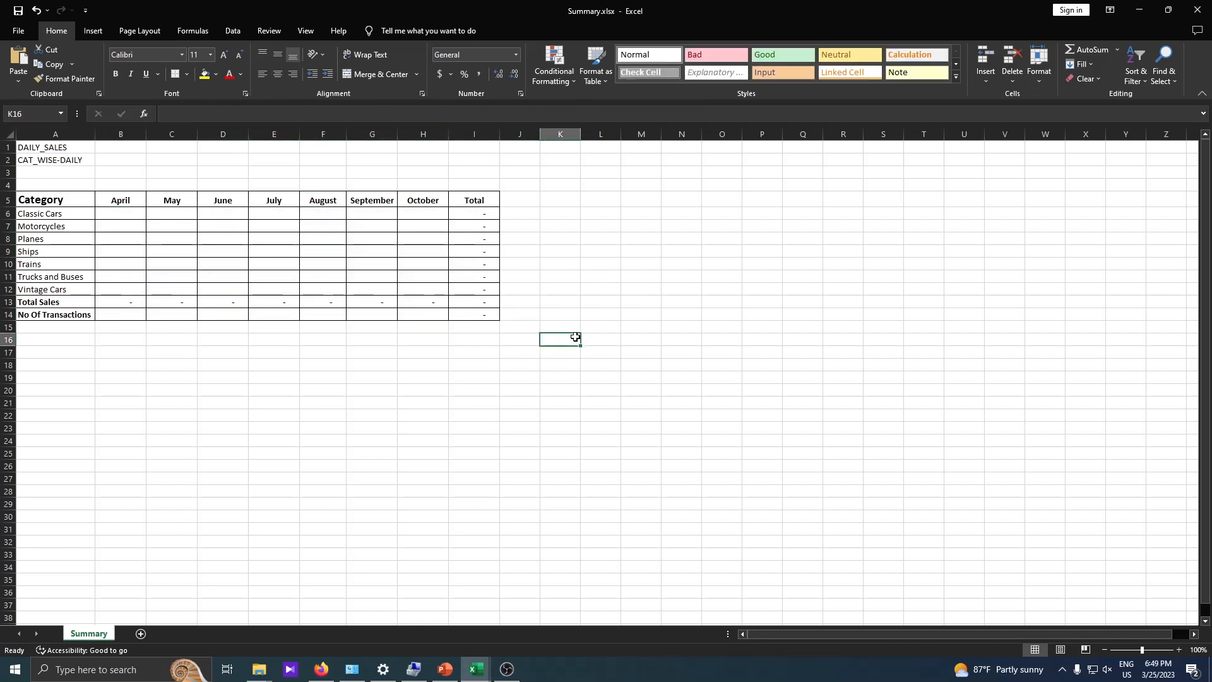
- Close Book1 and the open monthly workbooks except April-2022.xlsx without saving their changes
click(127, 218)
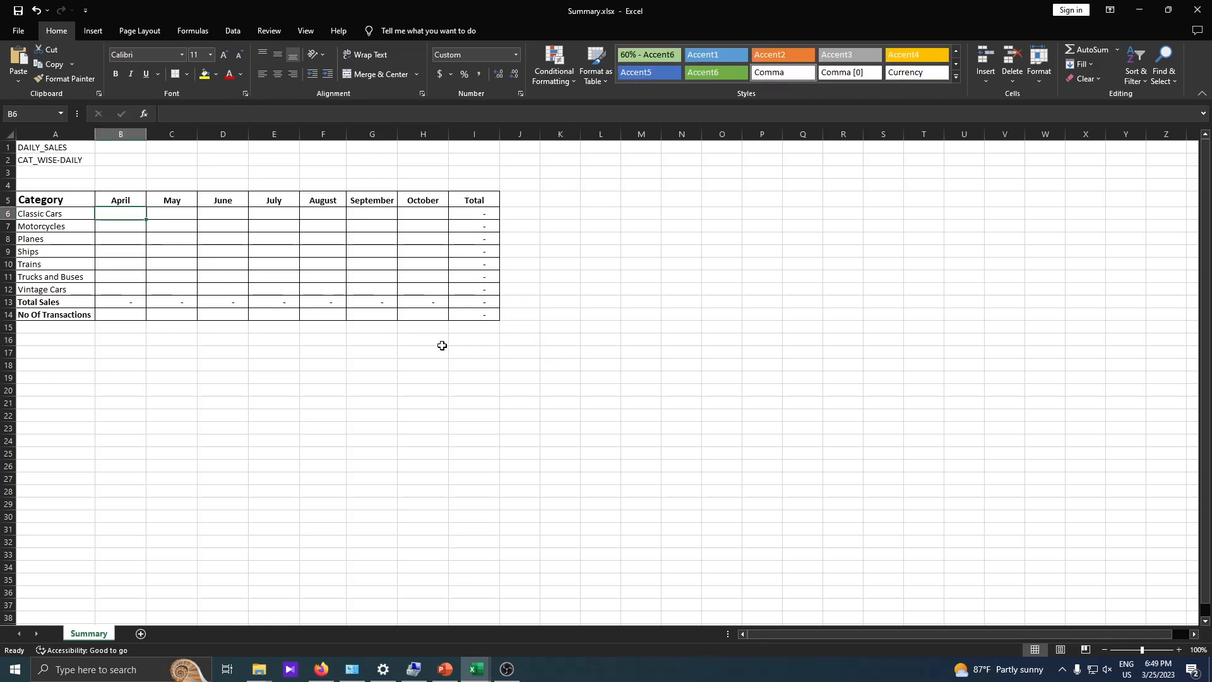
mouse_move(477, 669)
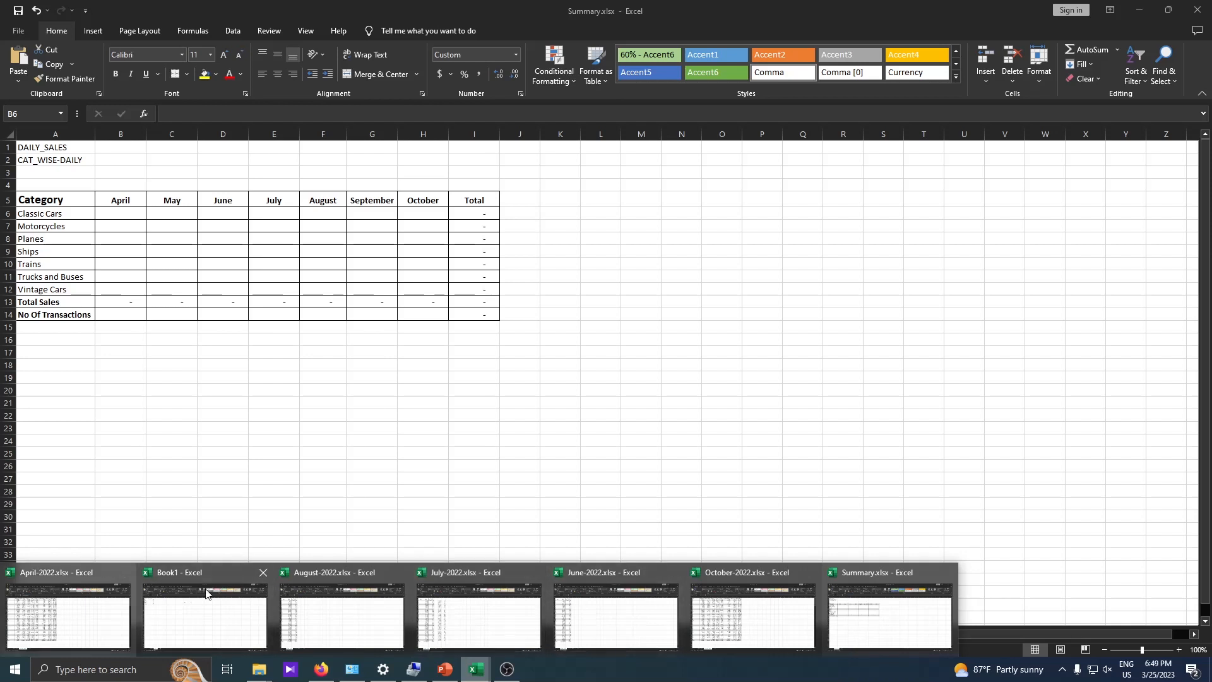
click(537, 572)
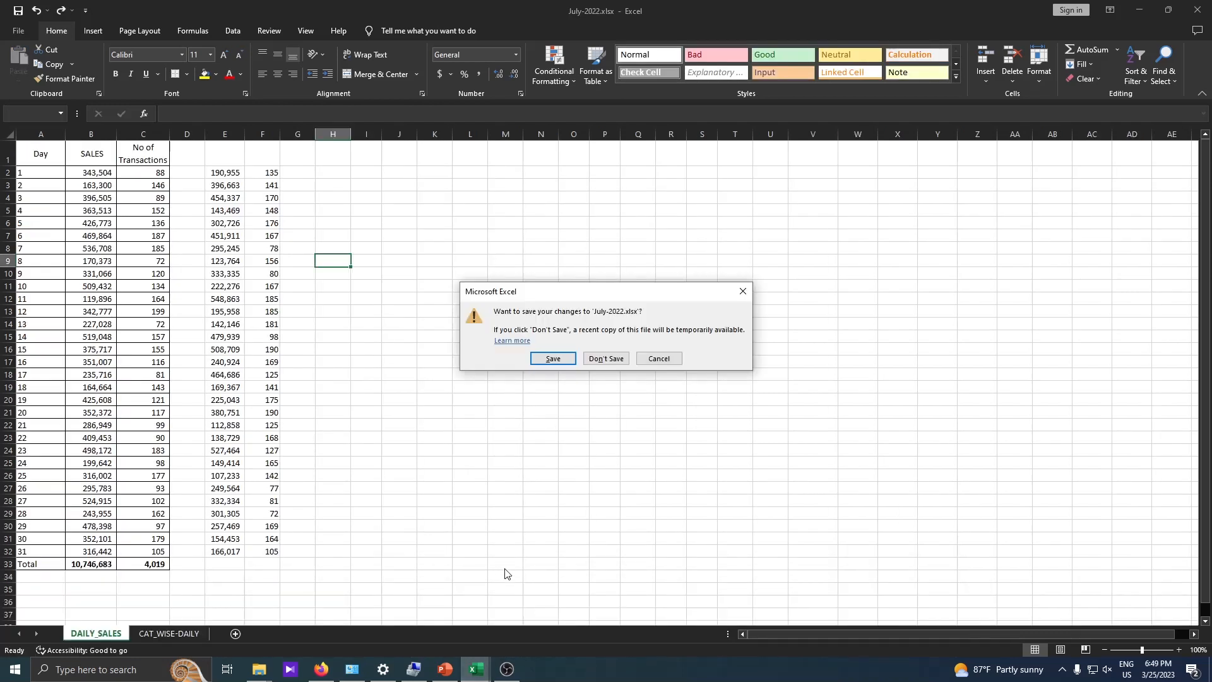
click(606, 359)
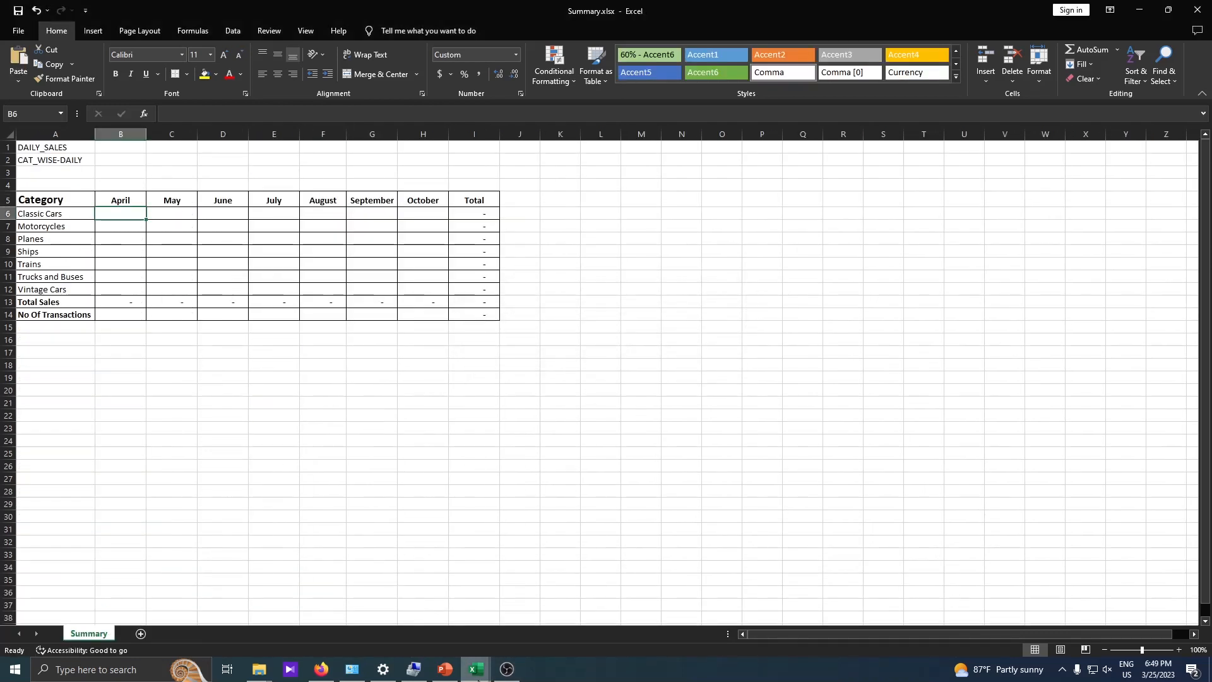
mouse_move(477, 669)
click(326, 572)
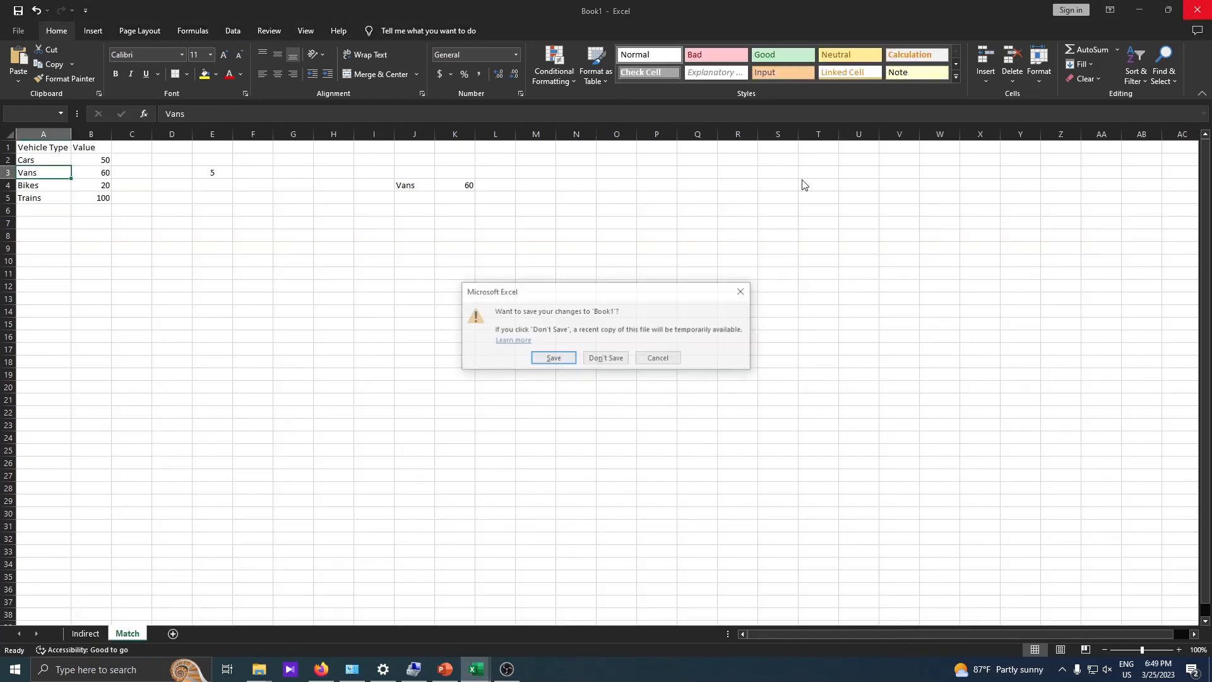
click(592, 362)
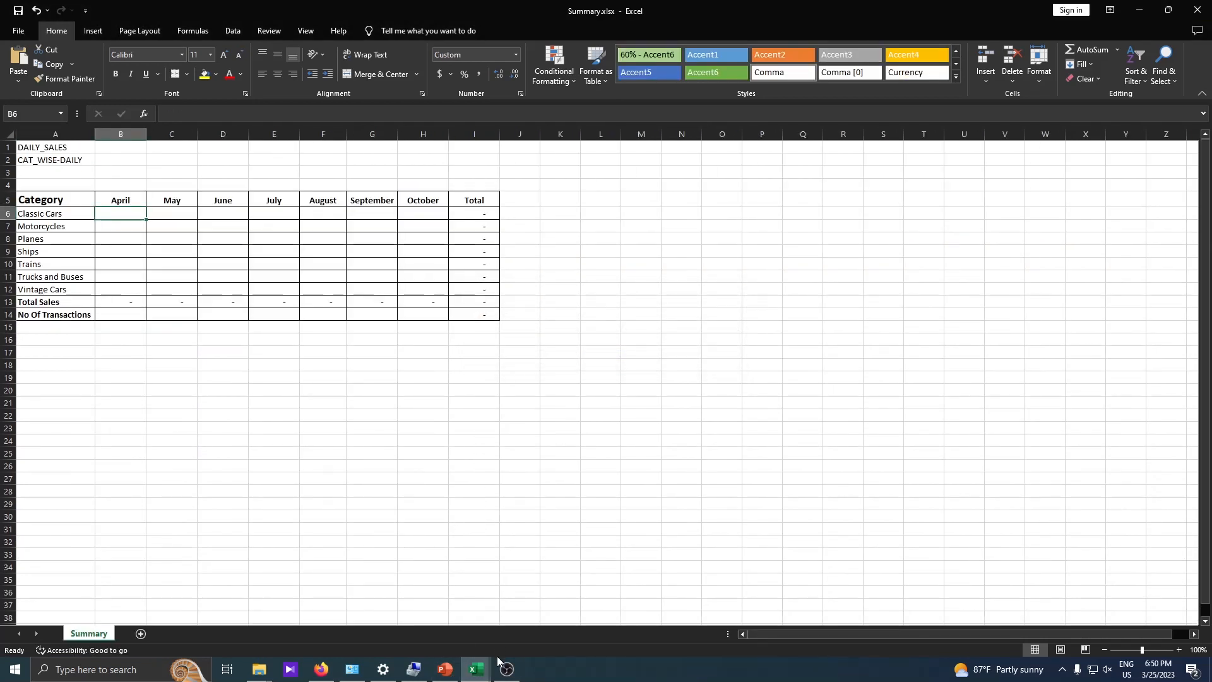
- Examine the DAILY_SALES and CAT_WISE-DAILY sheets of April-2022.xlsx, including the category headers, and compare them with the Summary table
mouse_move(480, 667)
click(407, 613)
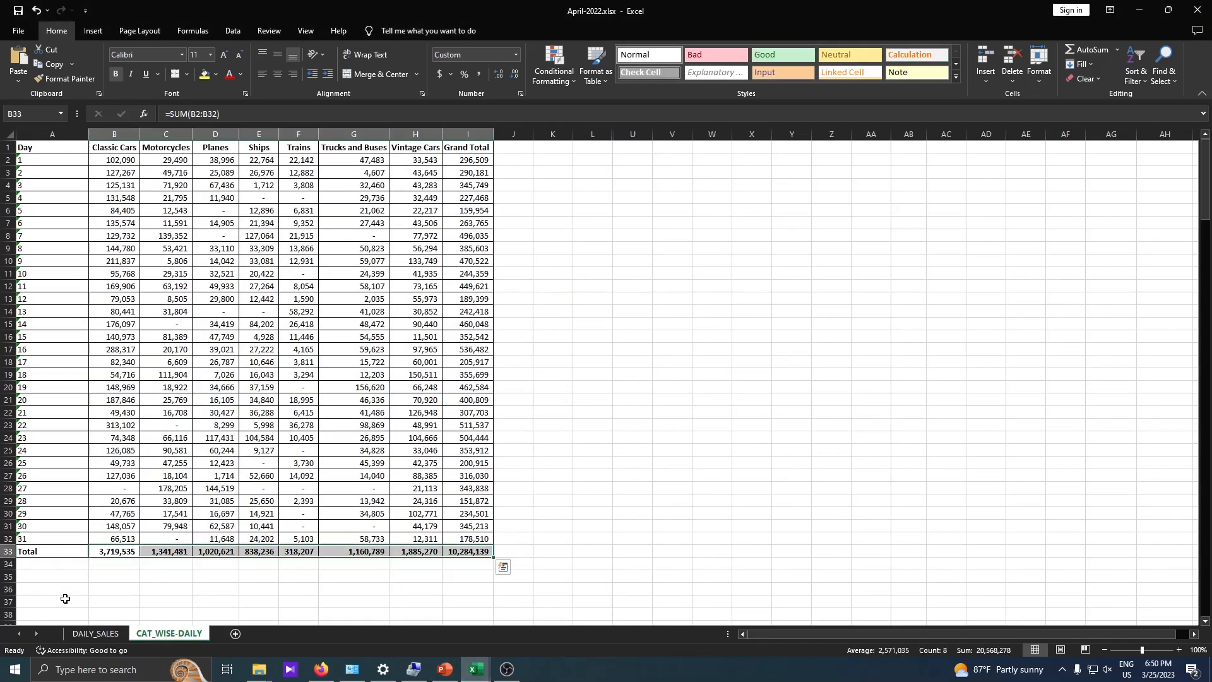
click(95, 633)
click(170, 634)
click(96, 633)
click(179, 636)
drag(111, 144, 413, 138)
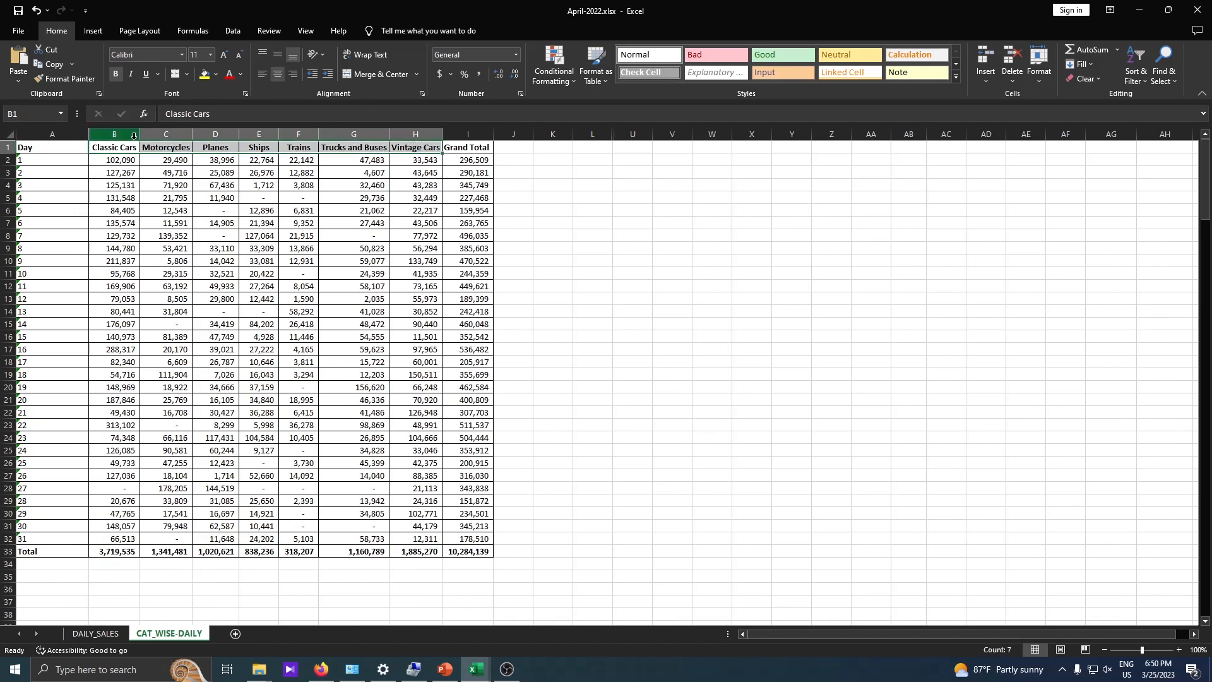
click(122, 146)
drag(144, 148, 433, 145)
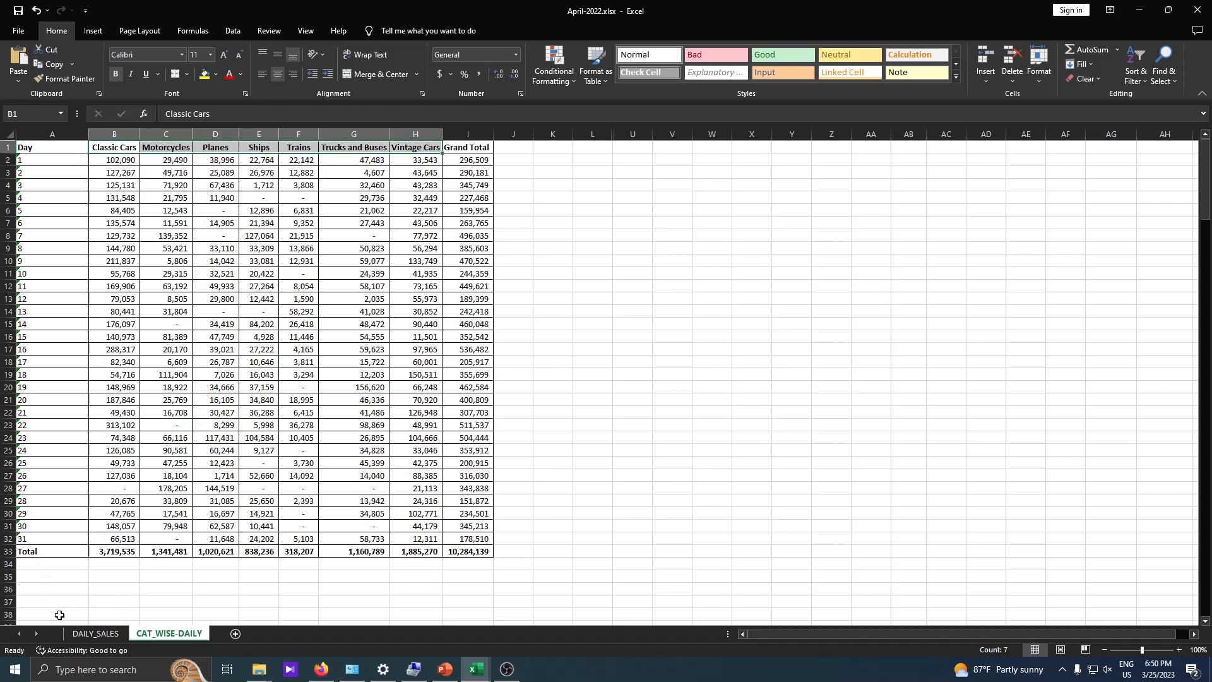
click(95, 634)
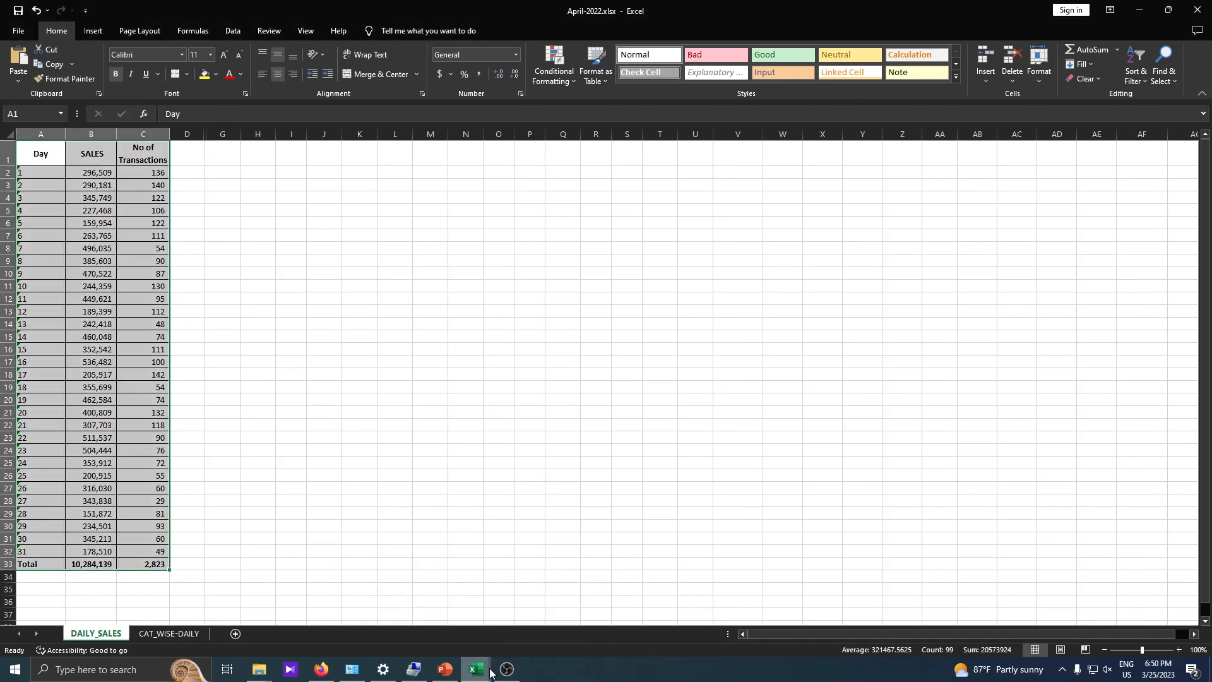
click(540, 609)
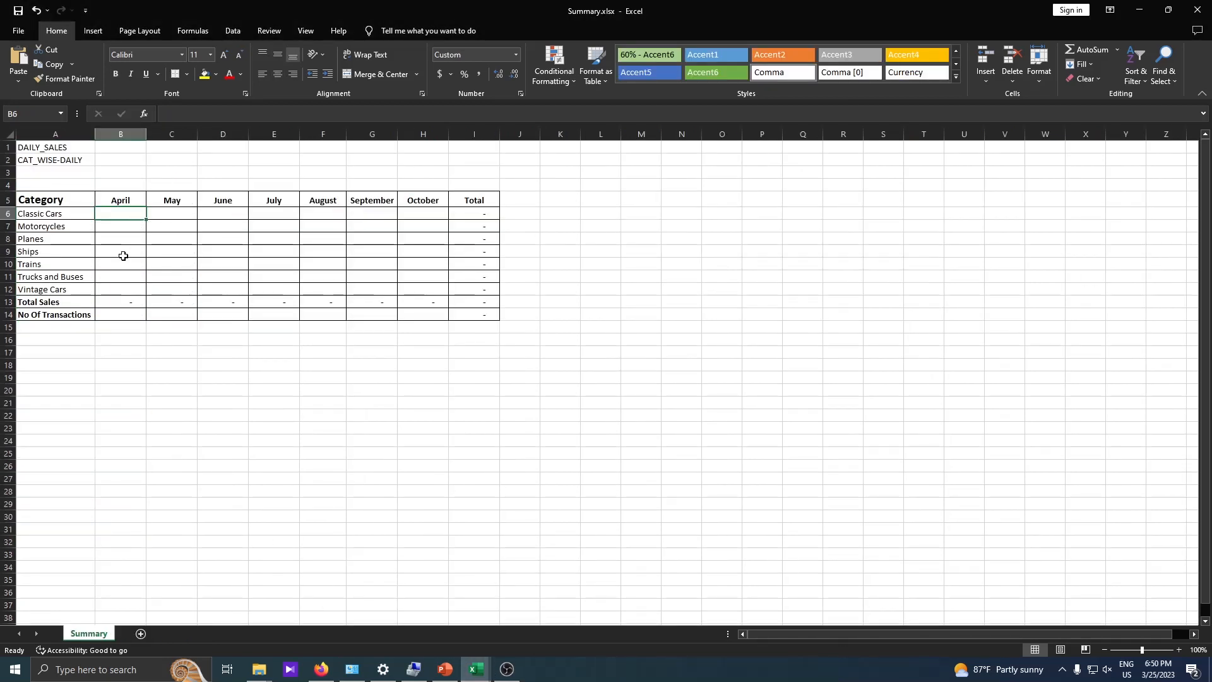
mouse_move(484, 678)
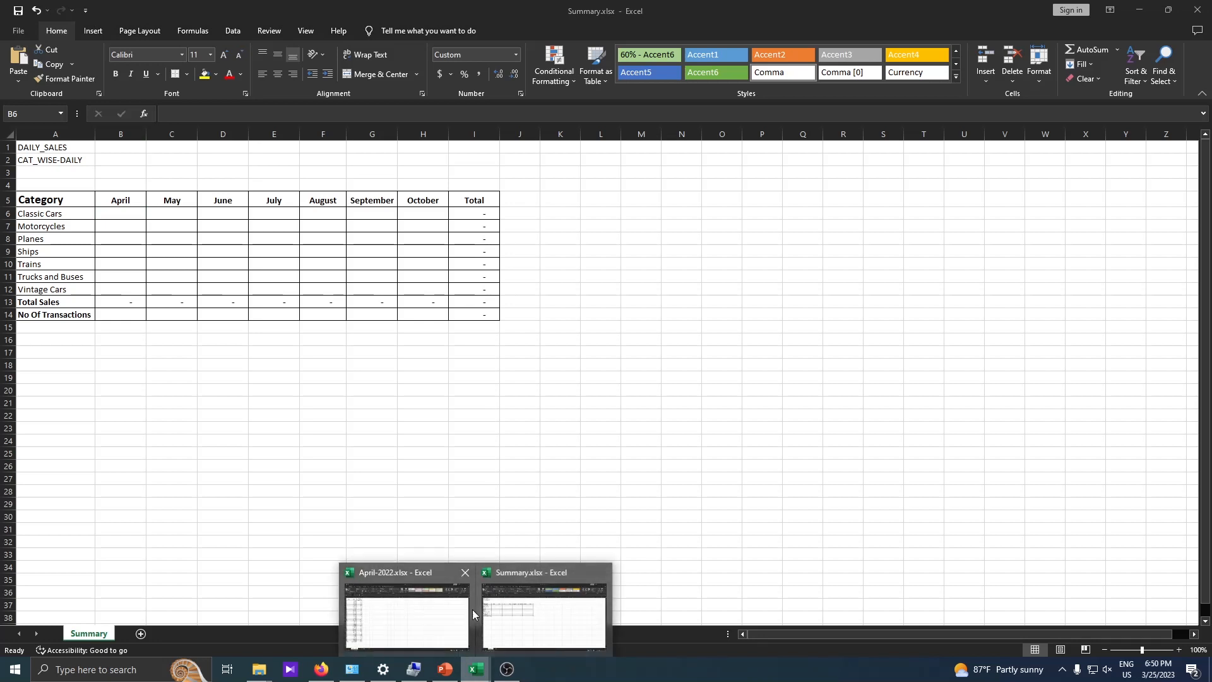
click(532, 581)
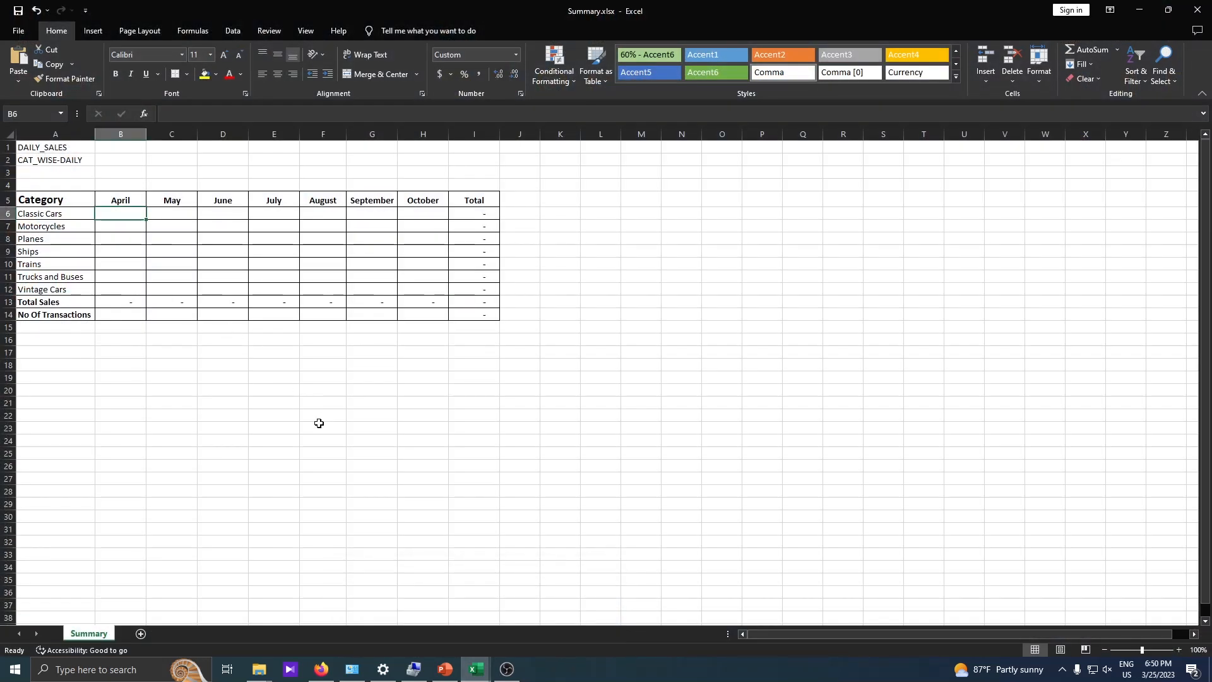
- Copy the DAILY_SALES sheet name from April-2022.xlsx and paste it into cell A1 of the Summary sheet
mouse_move(478, 673)
click(419, 611)
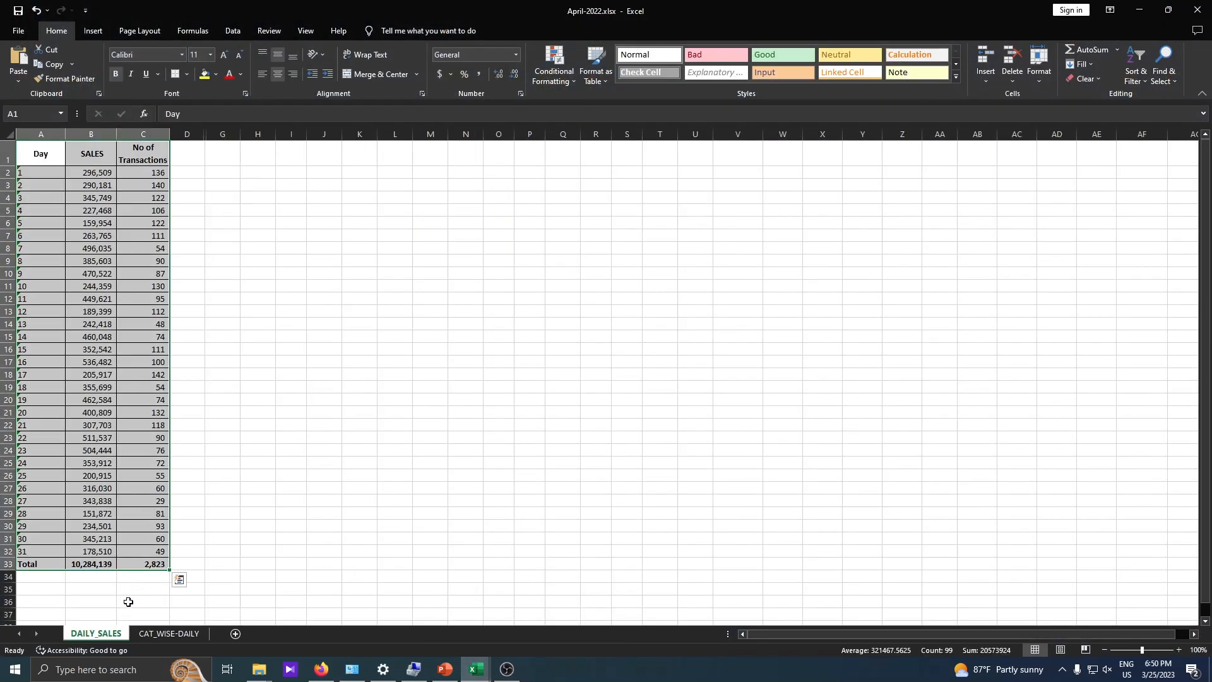
right_click(95, 634)
click(138, 513)
key(ctrl+c)
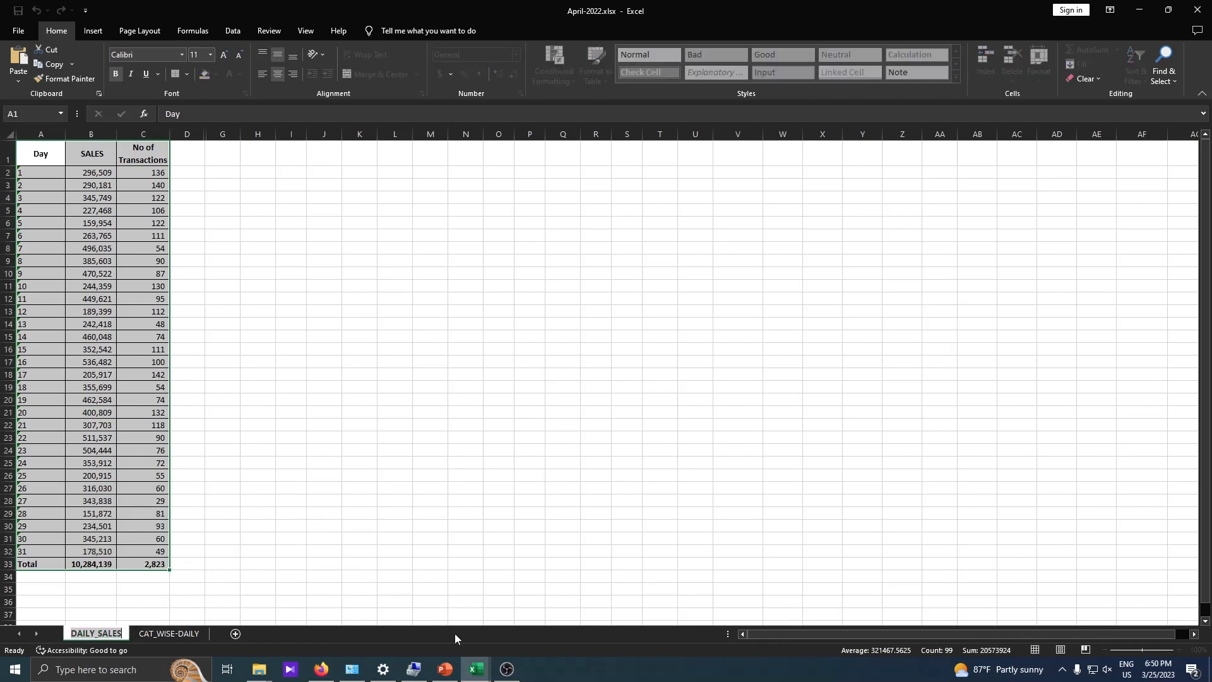
click(486, 680)
click(530, 625)
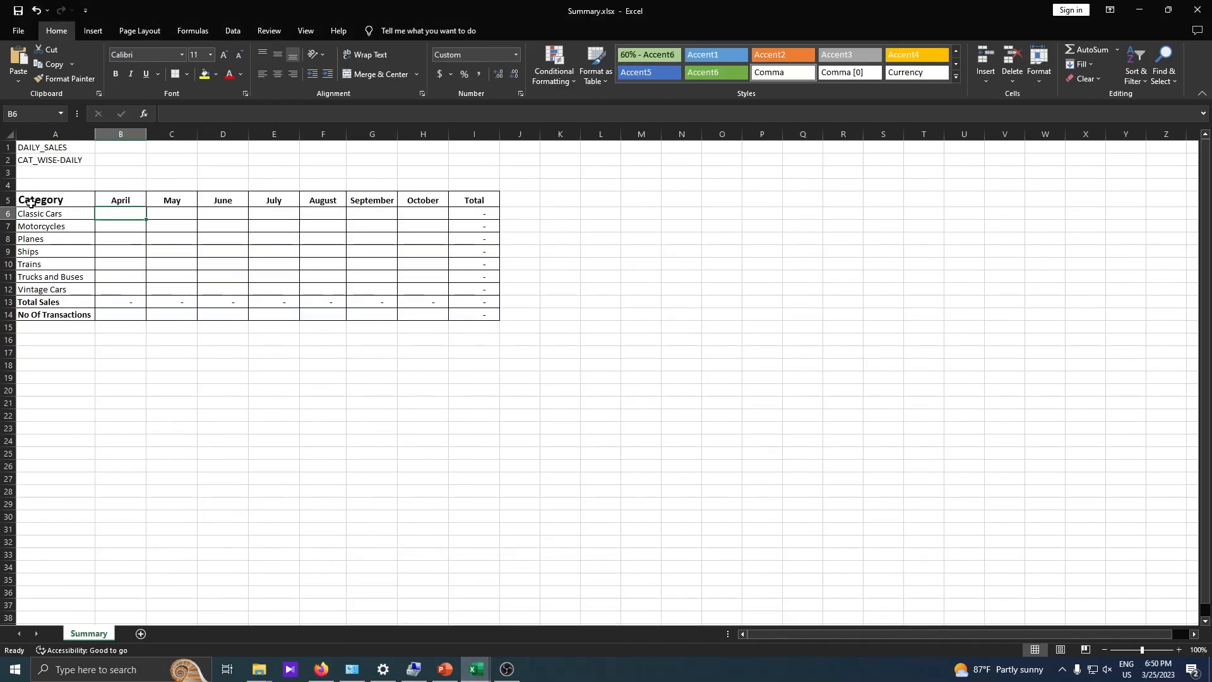
click(63, 149)
key(ctrl+v)
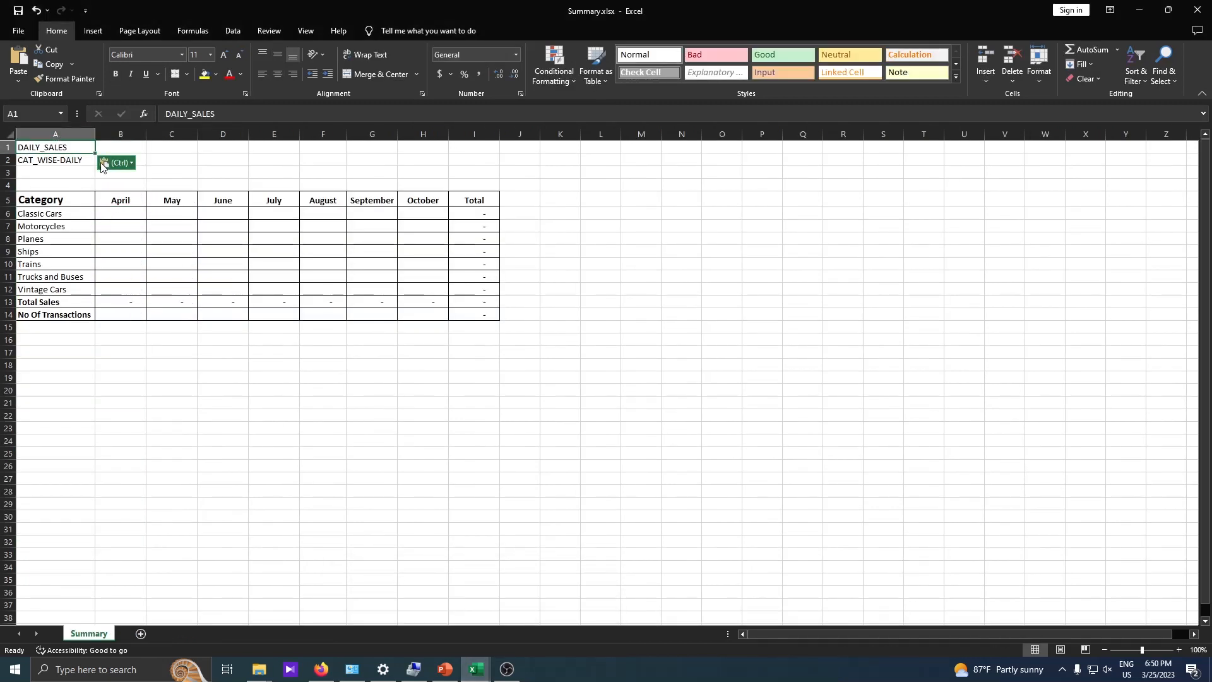
- Copy the CAT_WISE-DAILY sheet name from April-2022.xlsx and paste it into cell A2 of the Summary sheet
click(478, 671)
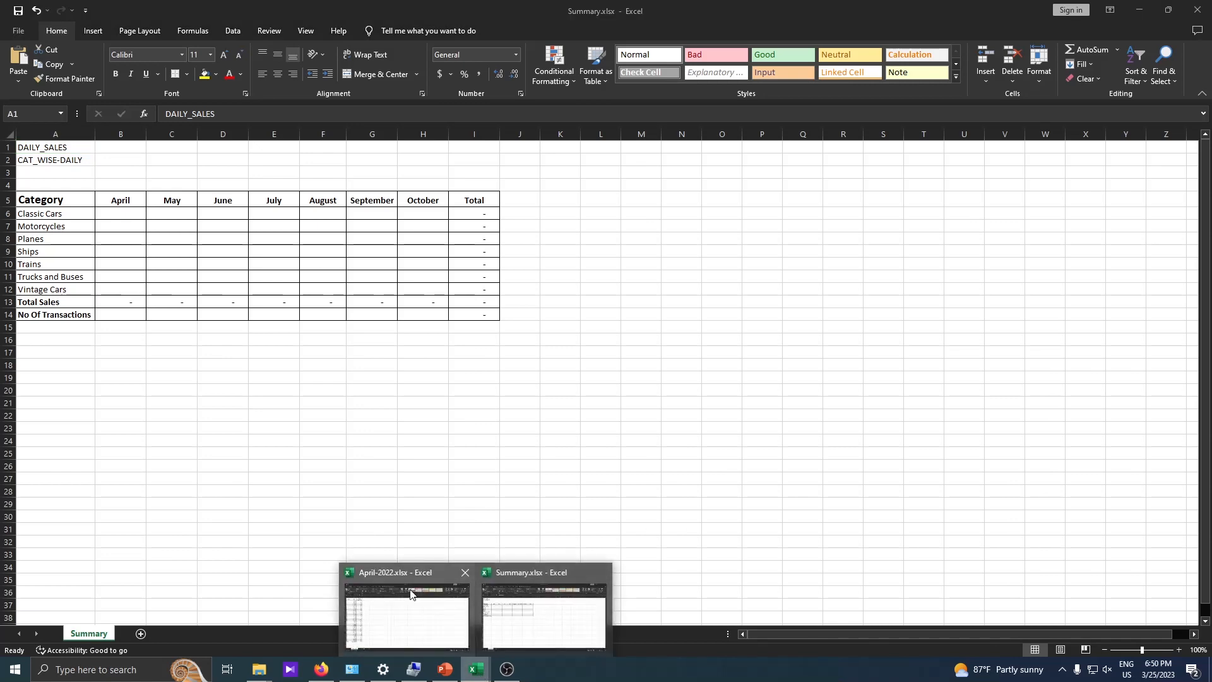
click(416, 595)
click(176, 633)
right_click(178, 633)
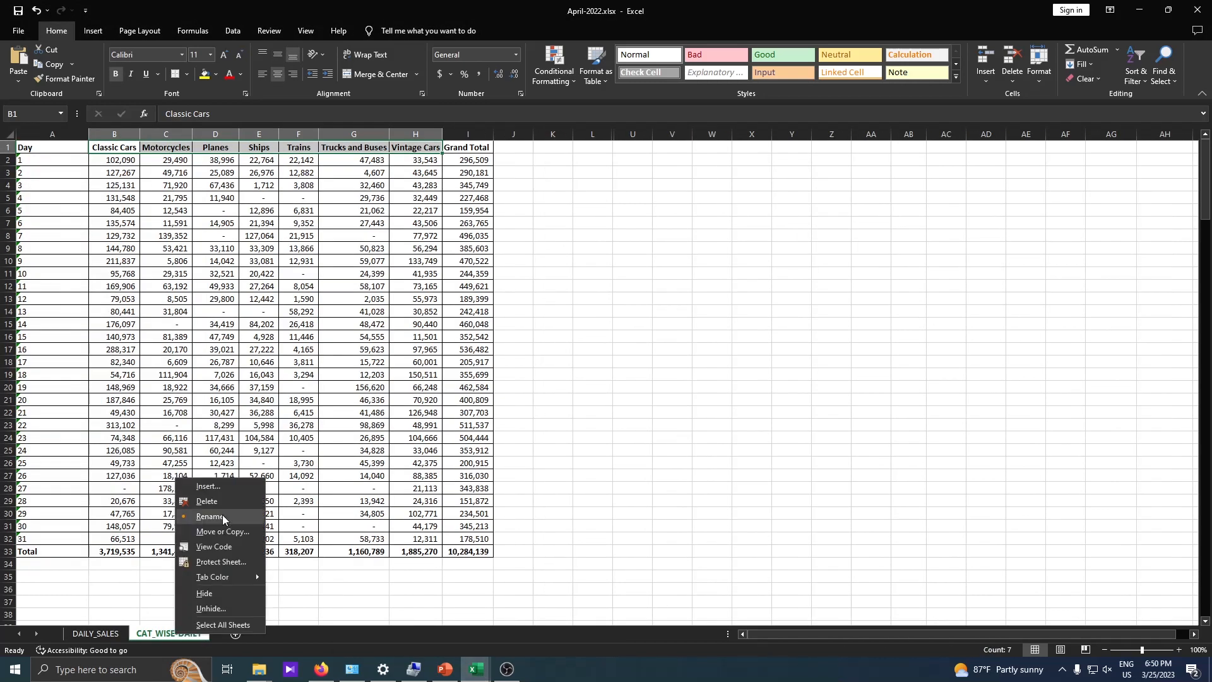
click(259, 515)
key(ctrl+c)
click(477, 670)
click(574, 600)
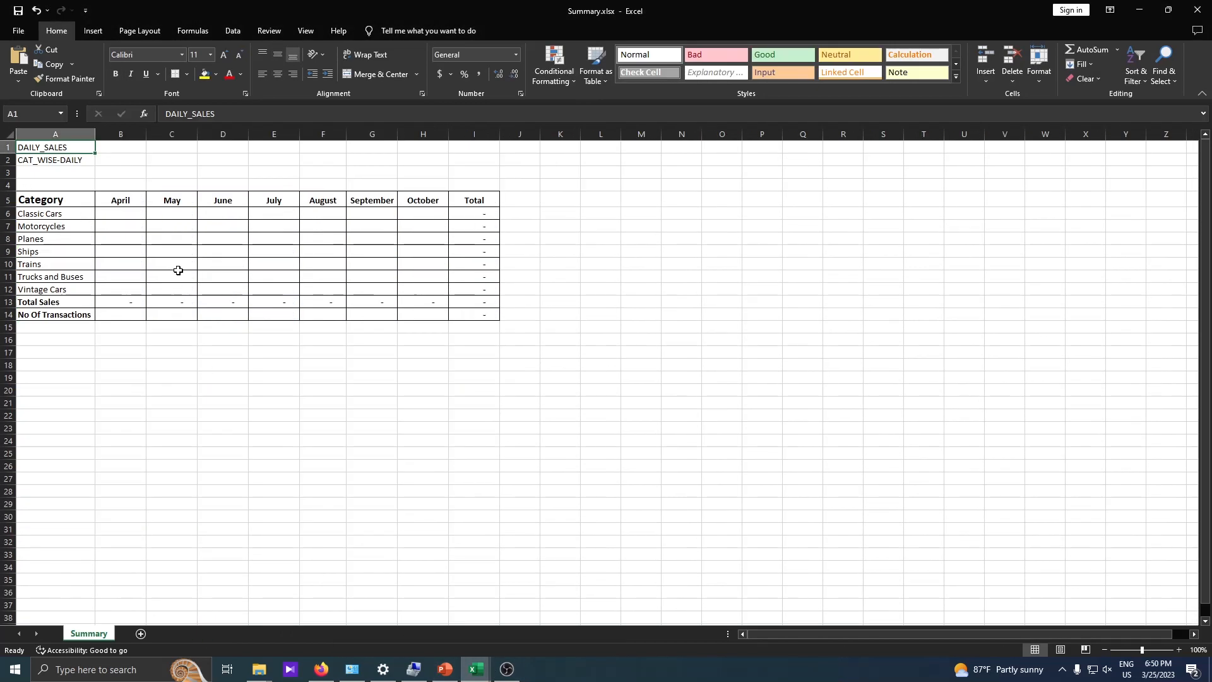
click(59, 160)
key(ctrl+v)
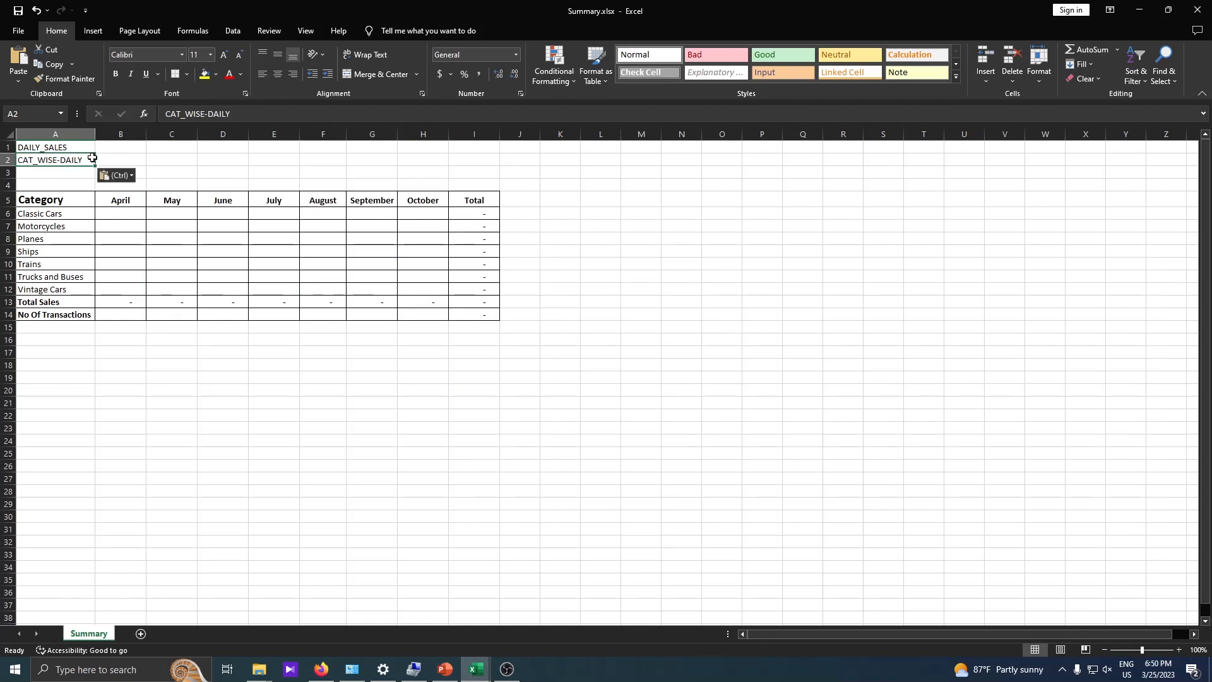
drag(56, 146, 59, 155)
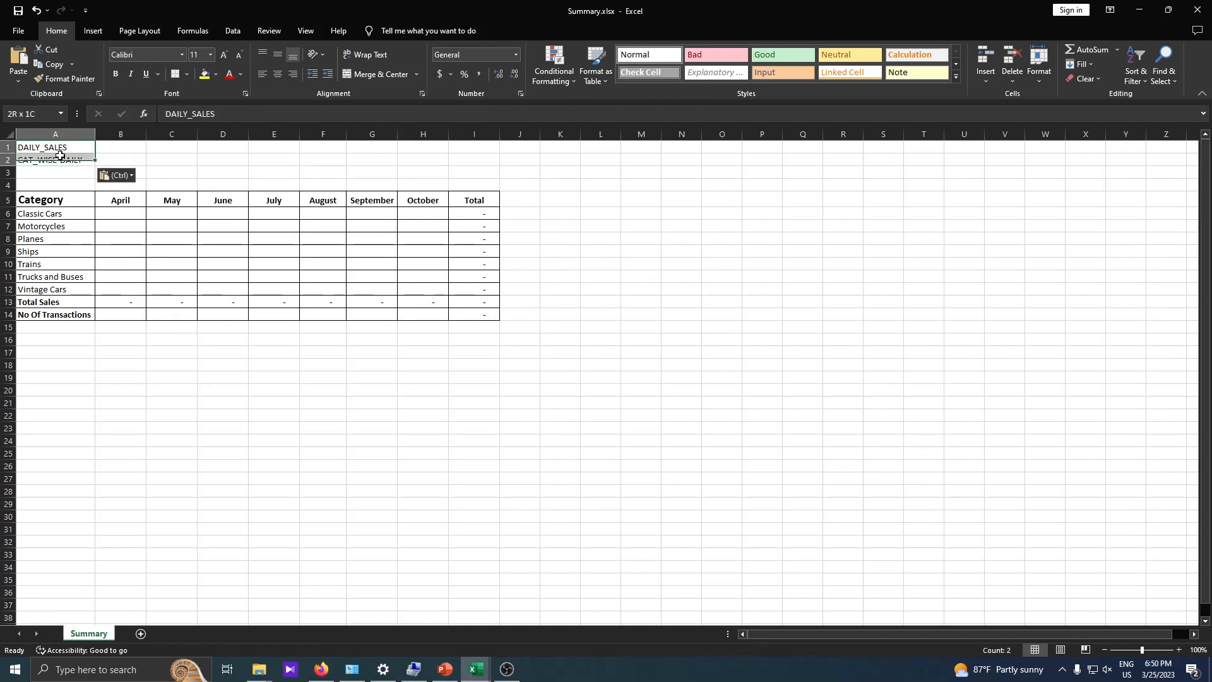
click(132, 213)
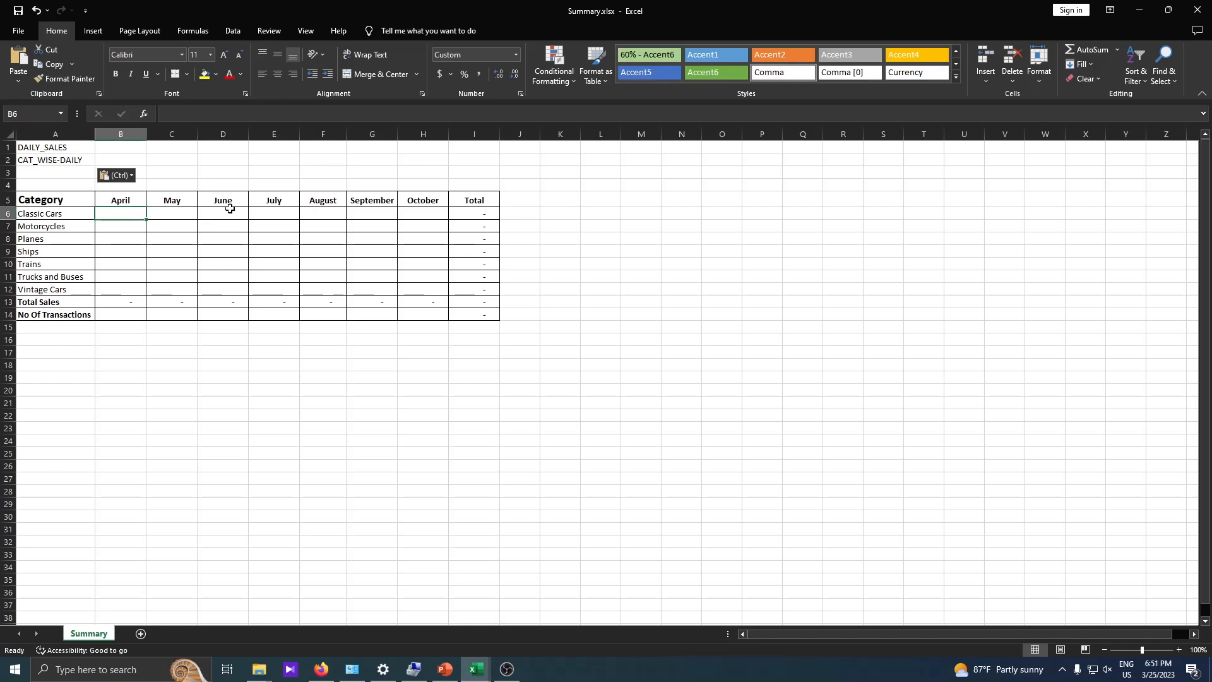
text(=)
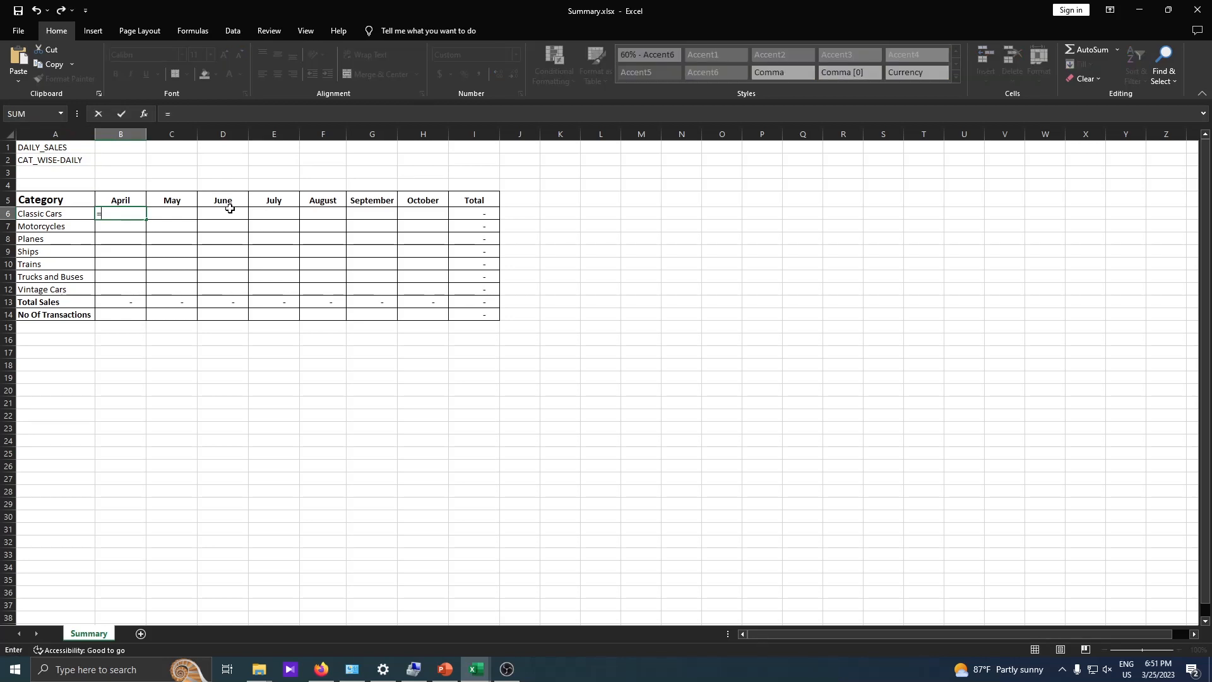
key(BackSpace)
key(Return)
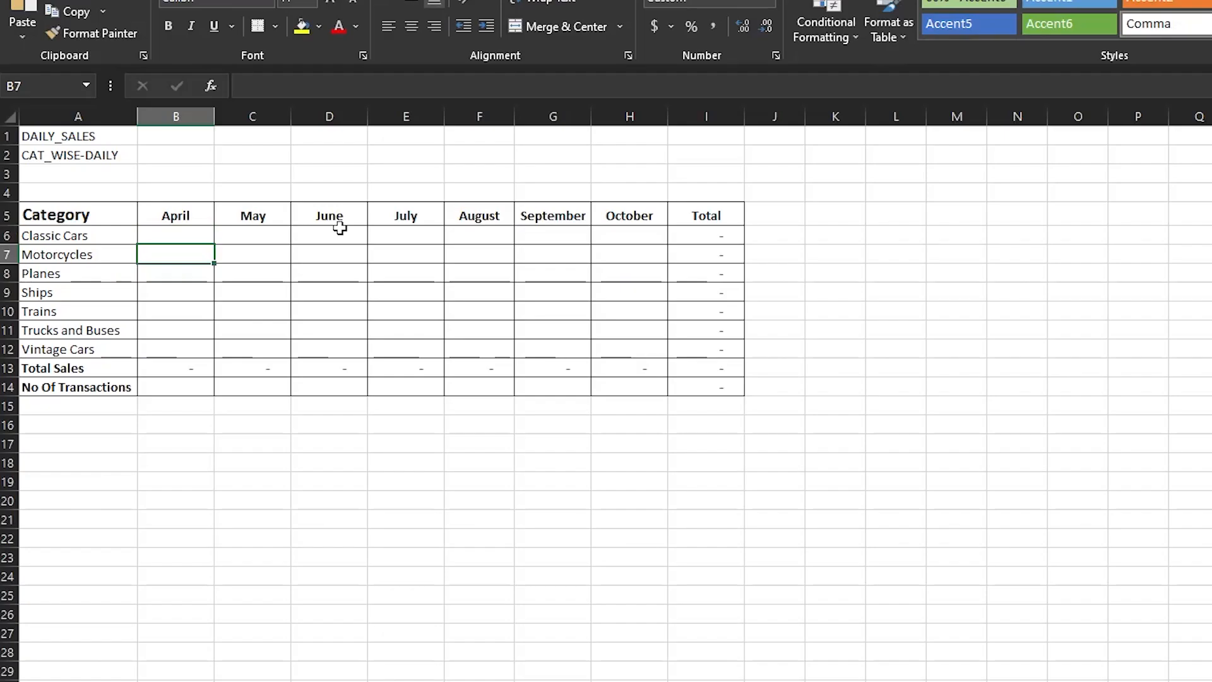
key(Down)
key(Down)
key(Down)
key(Down)
key(Up)
key(Up)
key(Up)
key(Up)
key(Up)
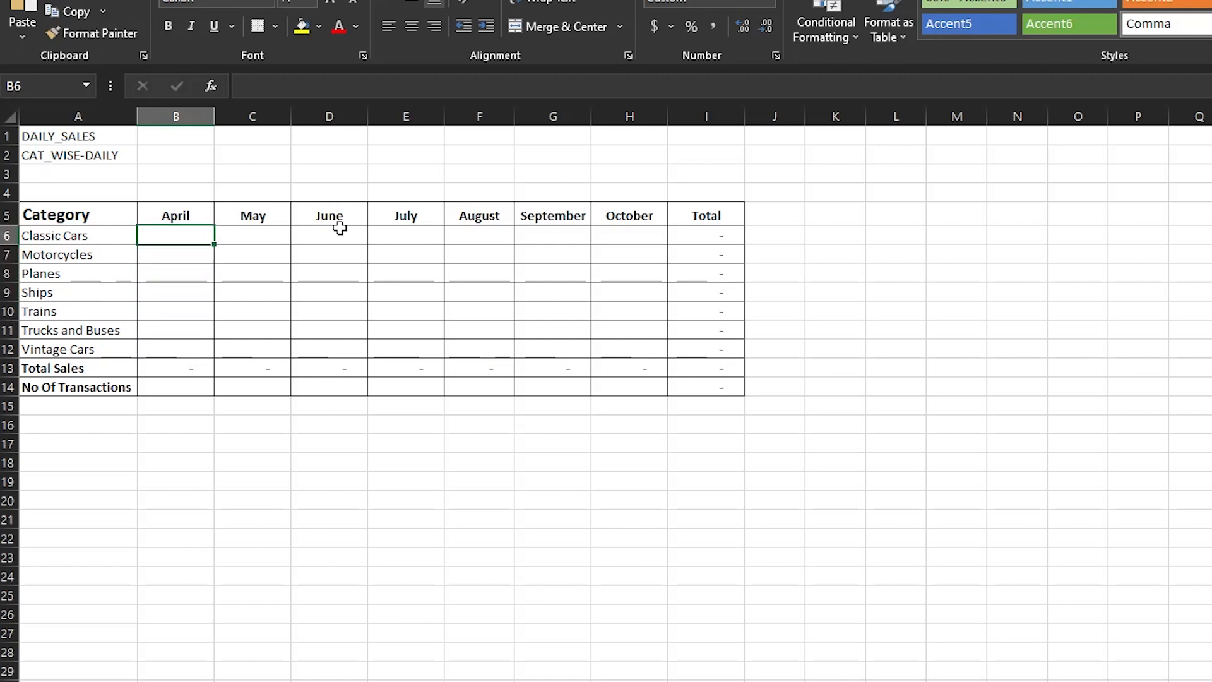
click(176, 501)
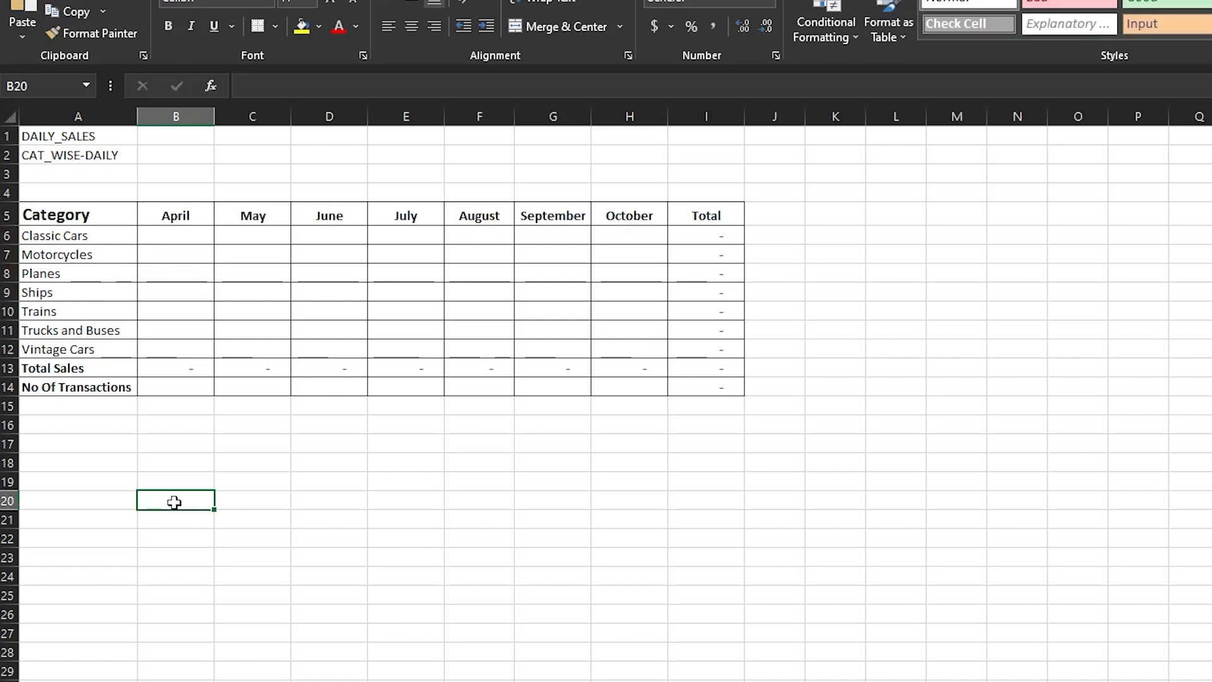
text(=)
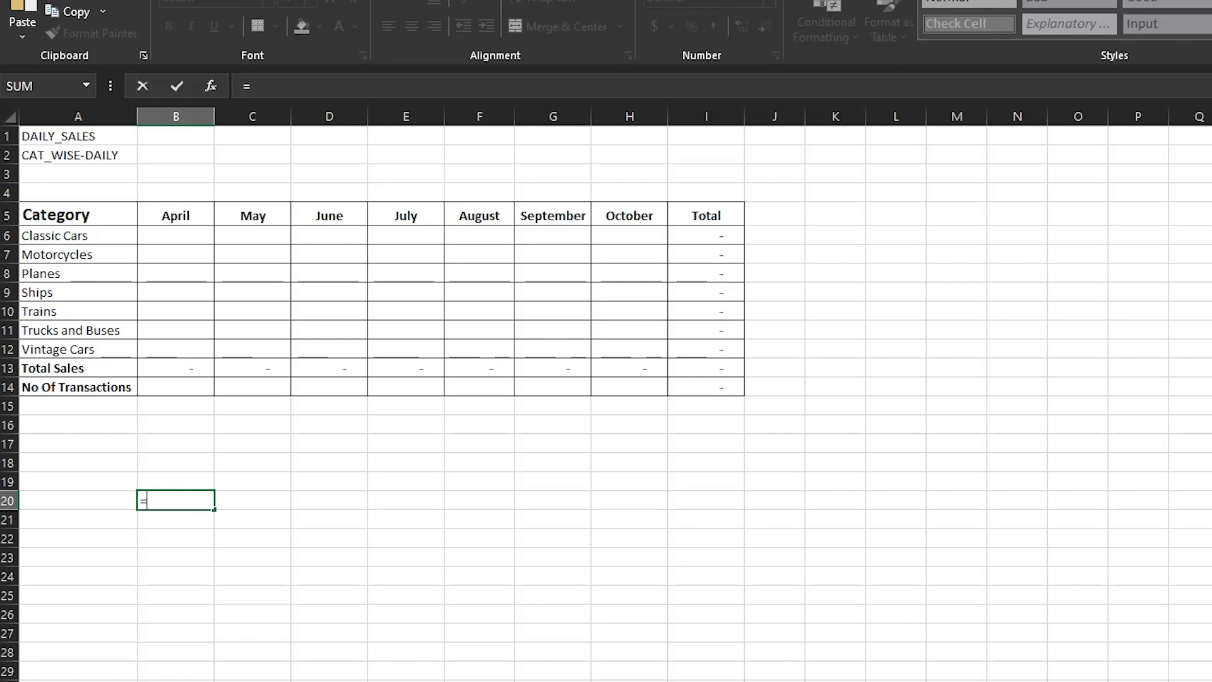
key(alt+Tab)
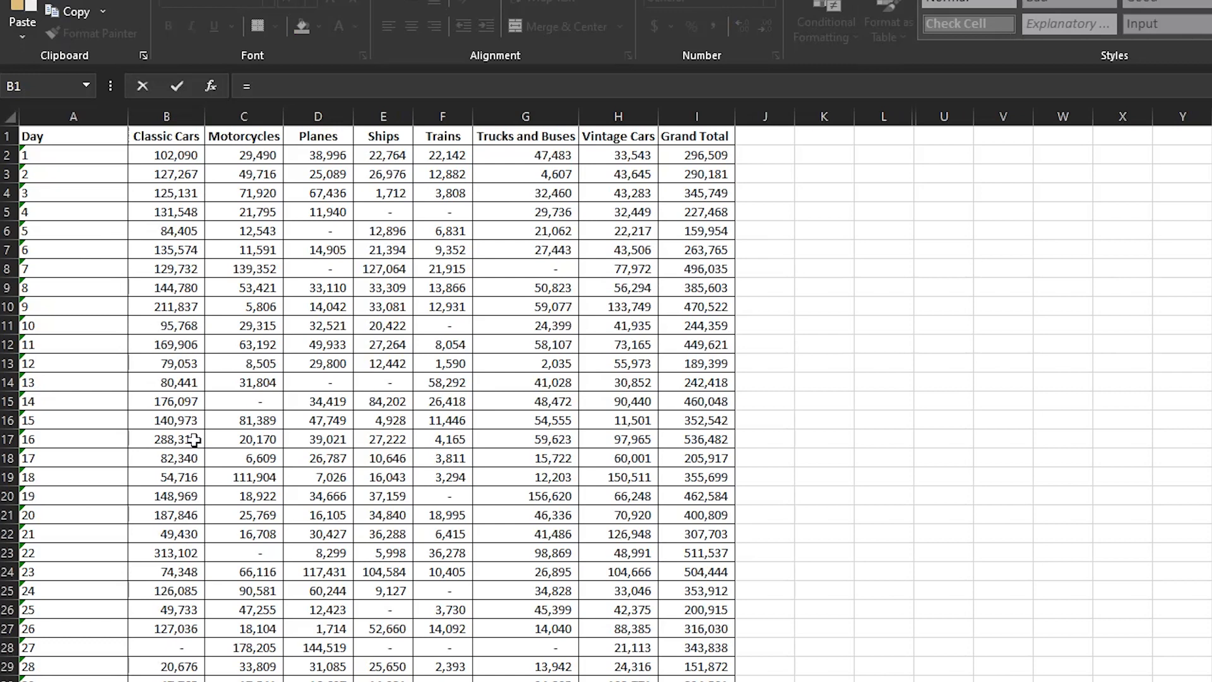
key(alt+Tab)
key(Escape)
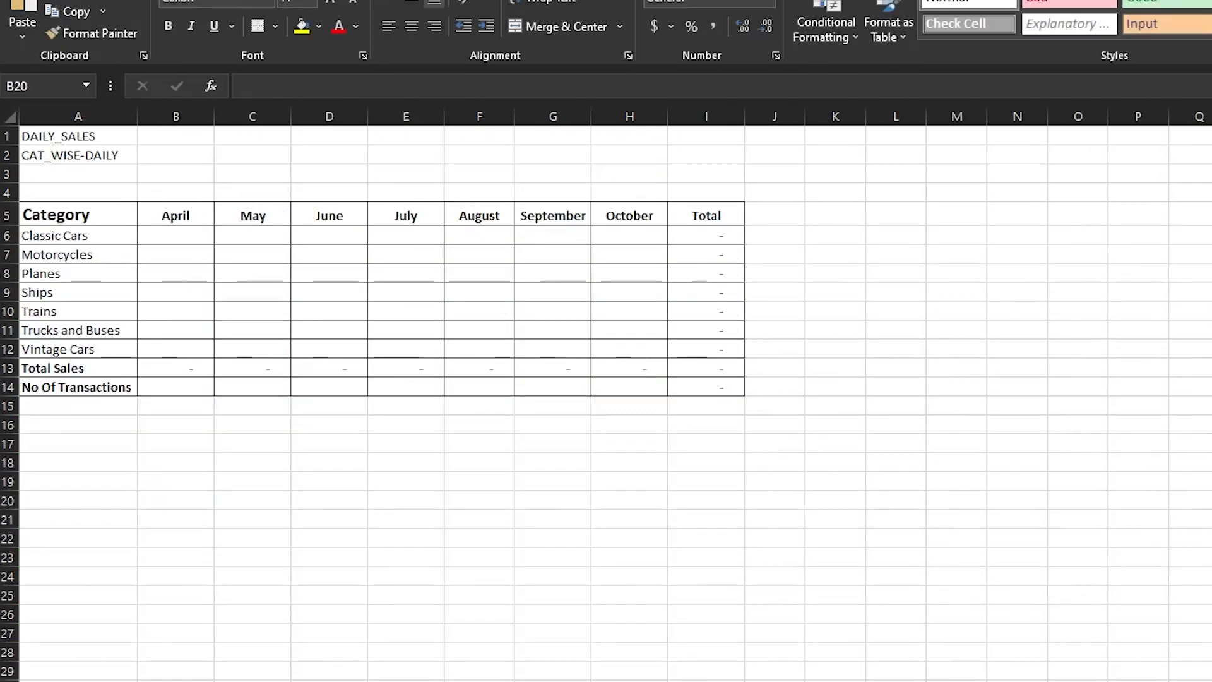
- Link Summary cell B16 to April's first-day Classic Cars sales with ='[April-2022.xlsx]CAT_WISE-DAILY'!$B$2
click(190, 432)
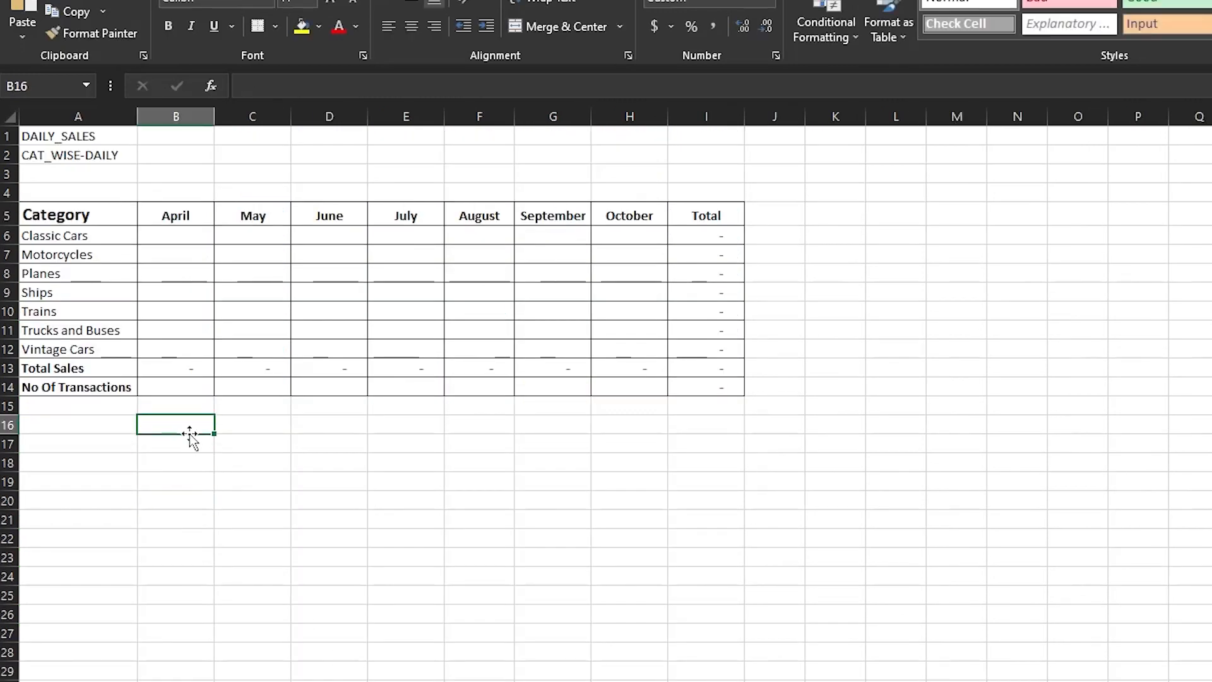
text(=)
mouse_move(476, 669)
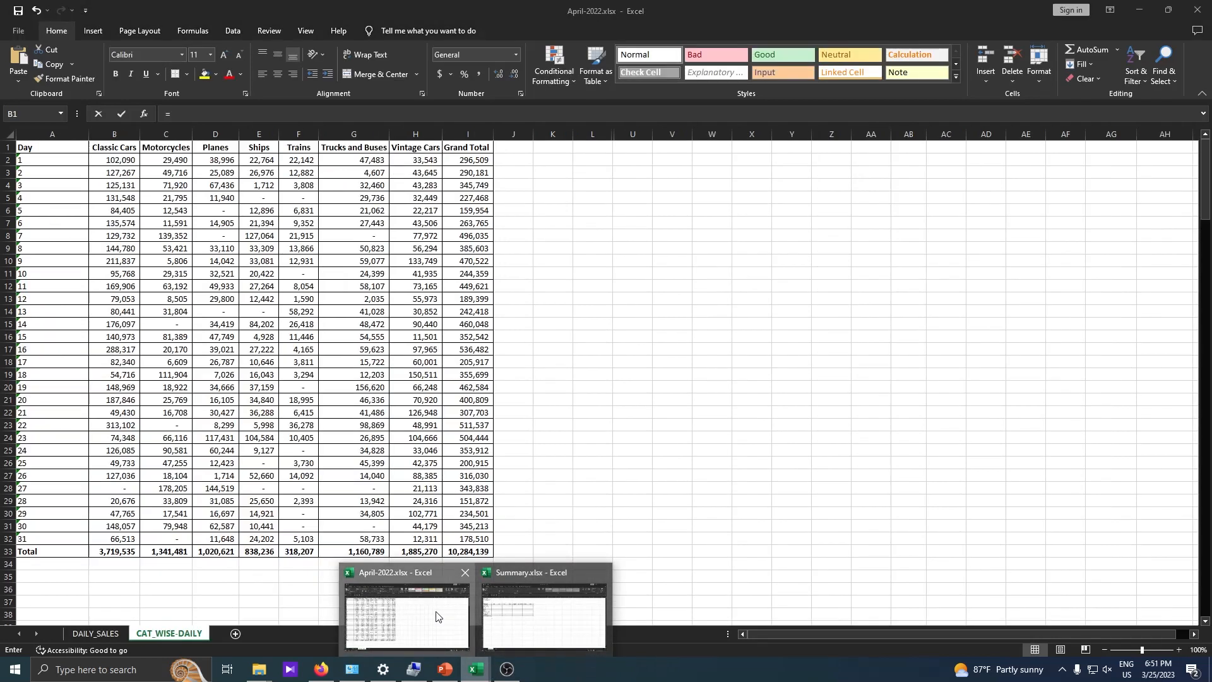
click(451, 617)
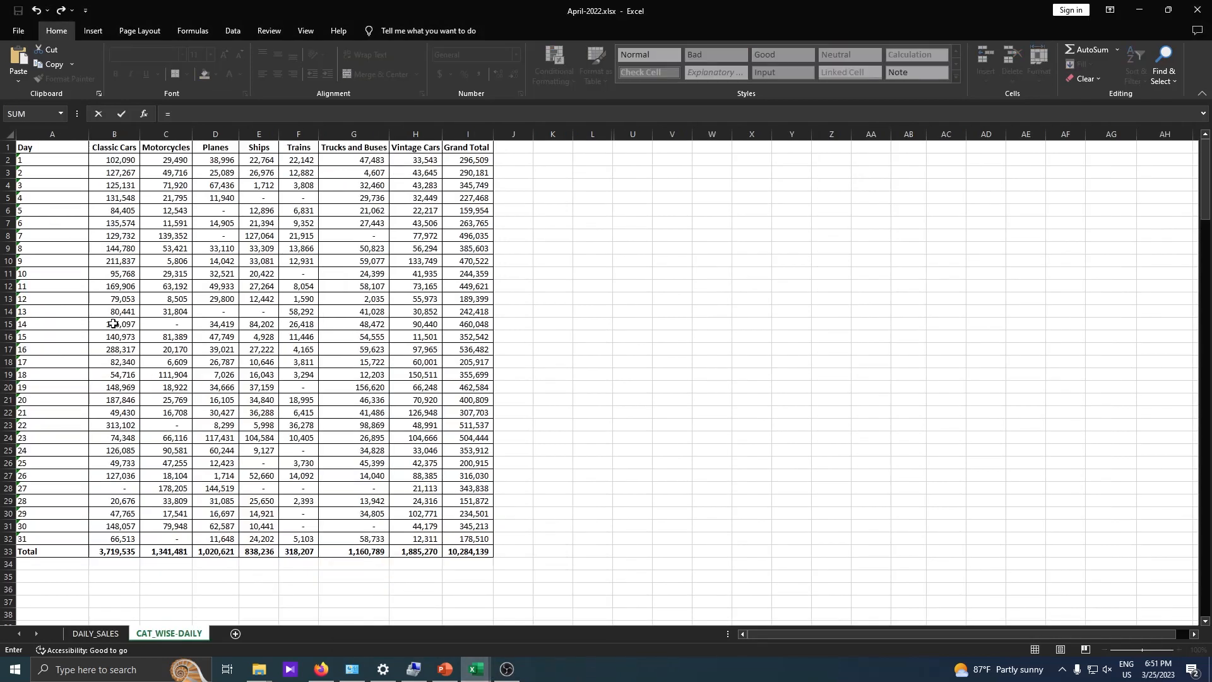
click(118, 160)
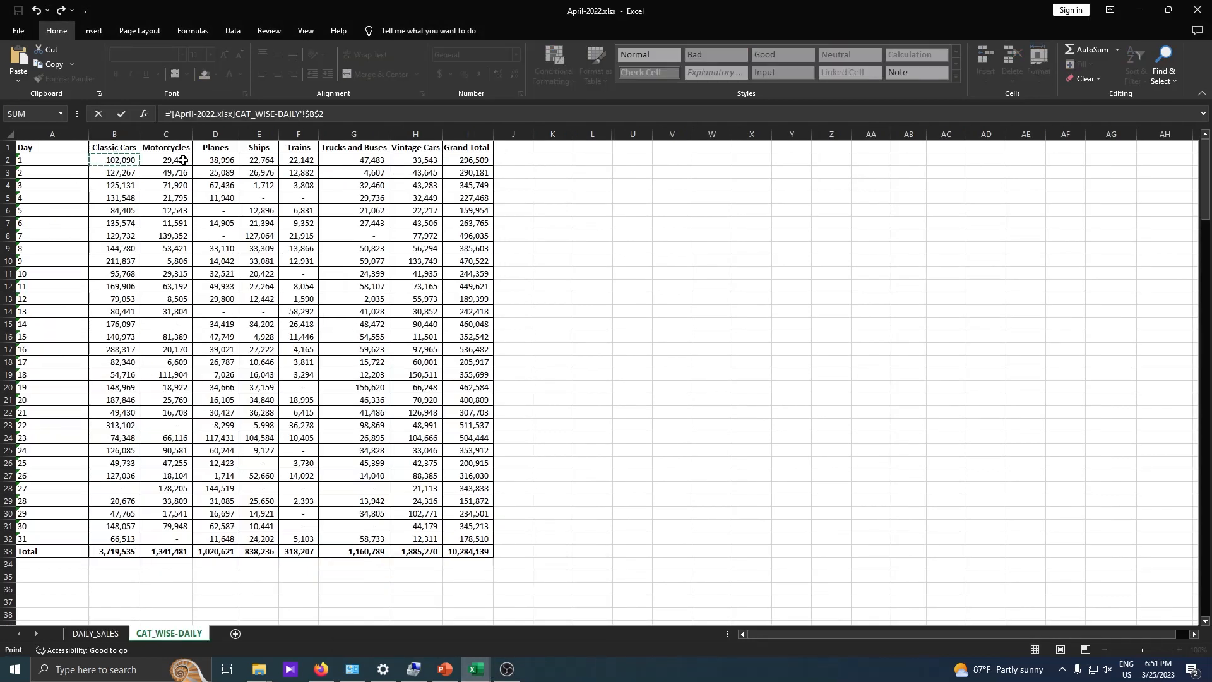
key(Return)
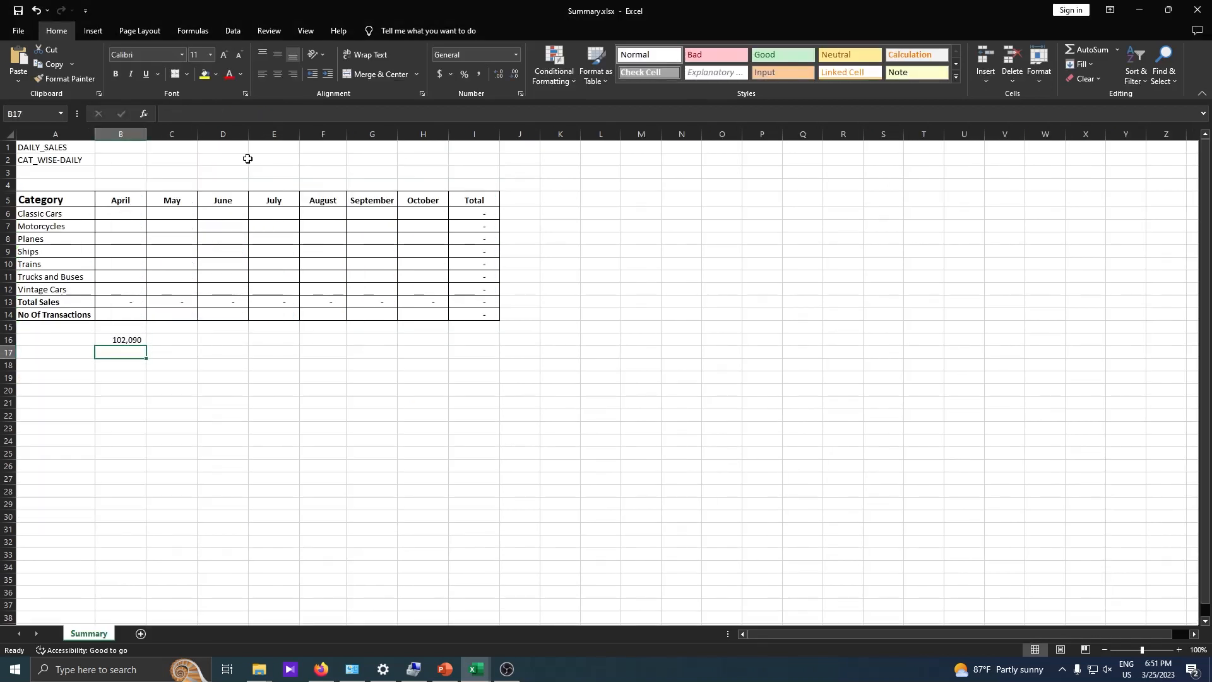
- Turn the linked formula in B16 into the text '[April-2022.xlsx]CAT_WISE-DAILY'!$B$2 by removing its equals sign
click(123, 341)
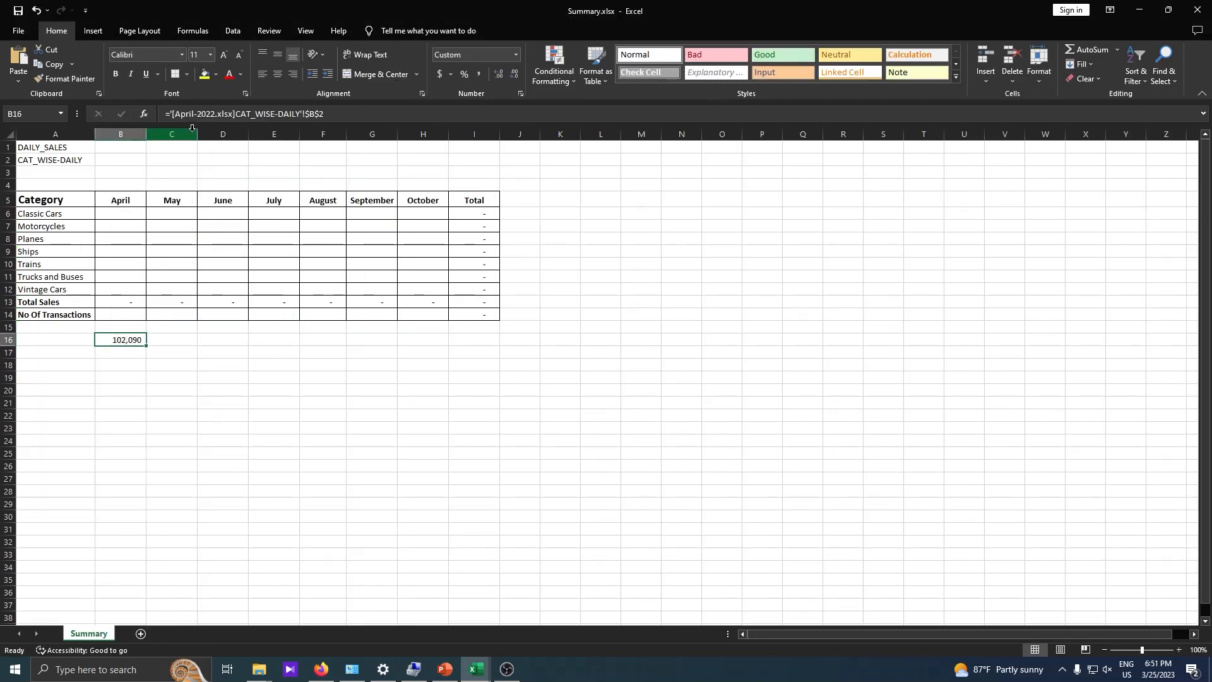
click(350, 114)
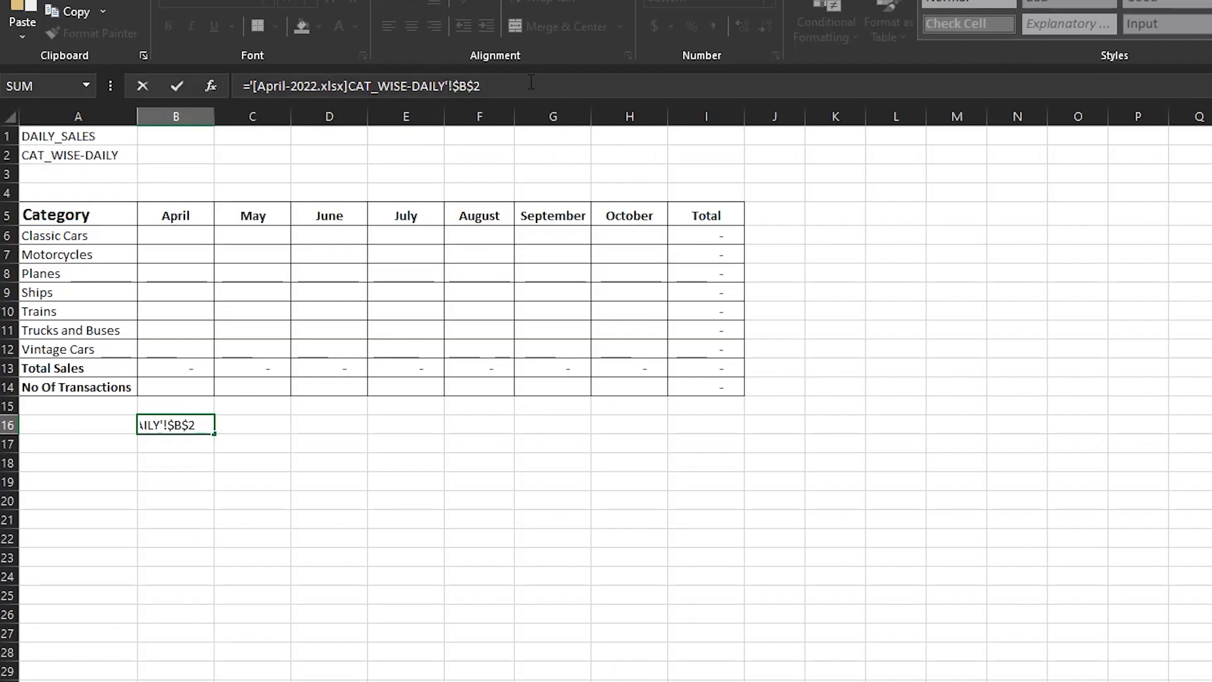
click(248, 79)
key(BackSpace)
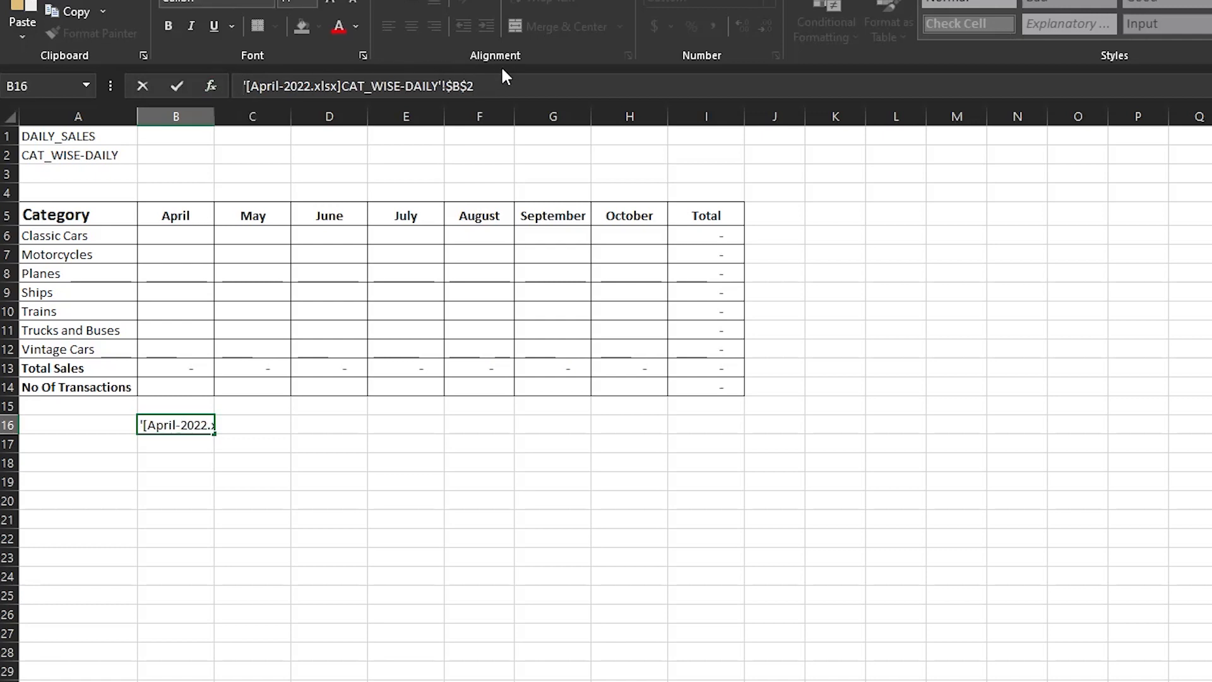
key(Return)
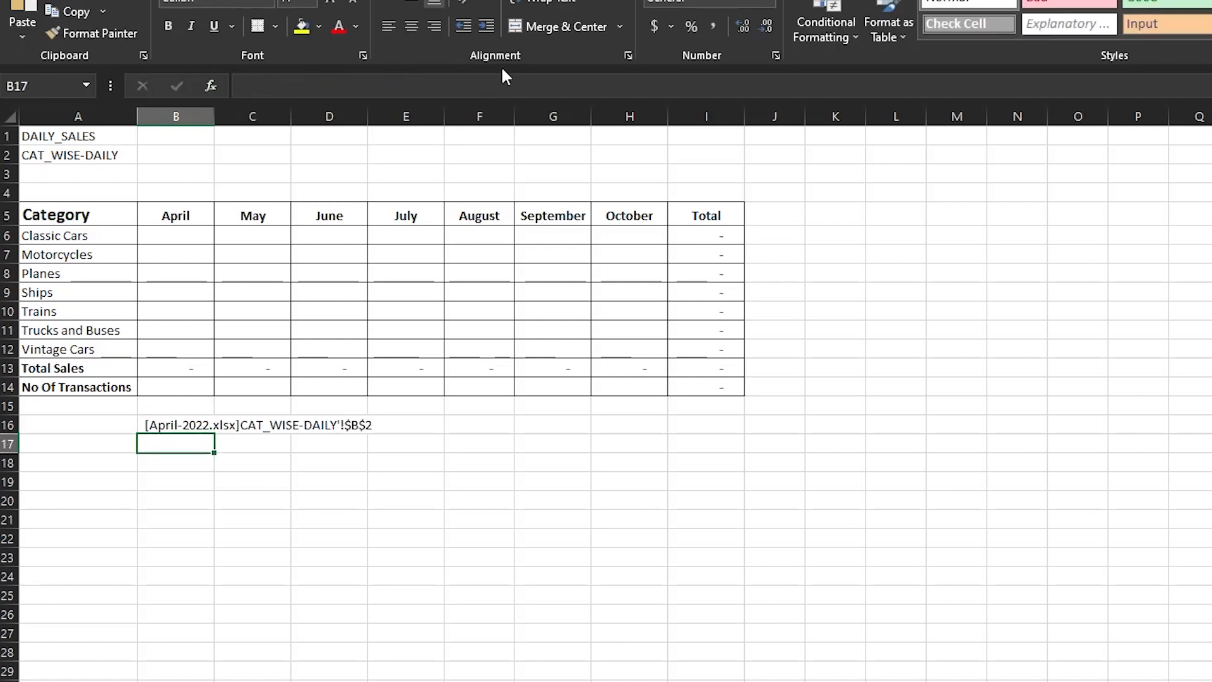
- Examine the text reference in cell B16, including its leading apostrophe, as the pattern for an INDIRECT argument
click(192, 424)
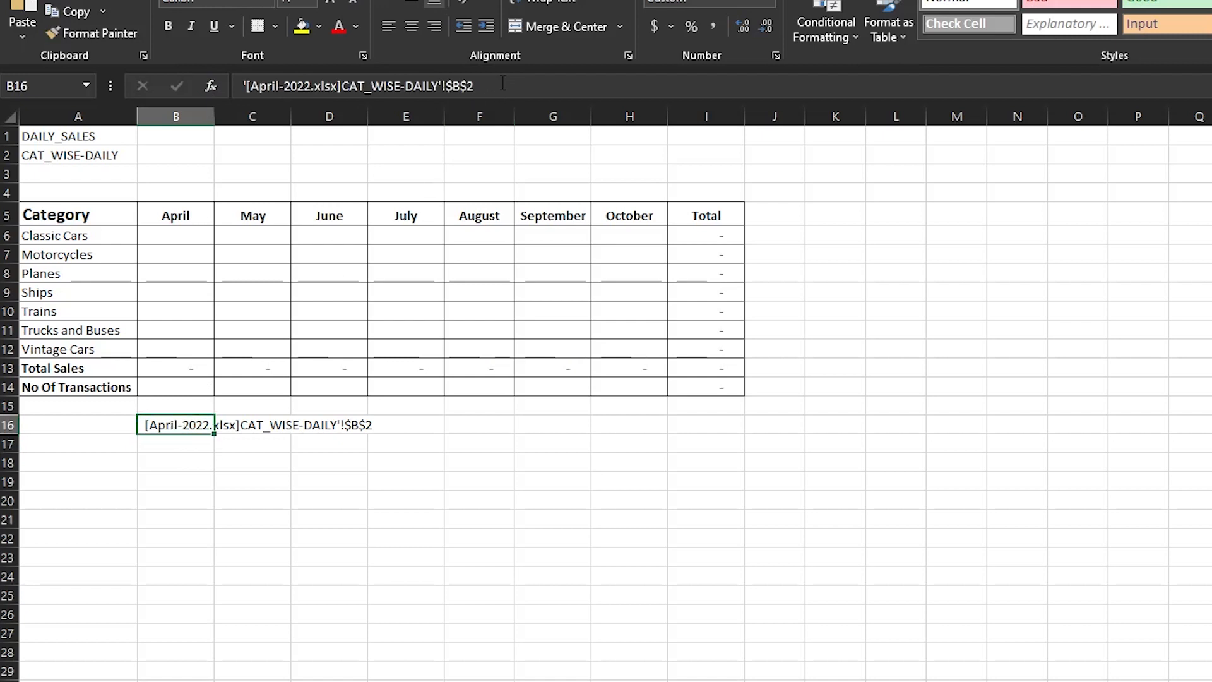
click(247, 86)
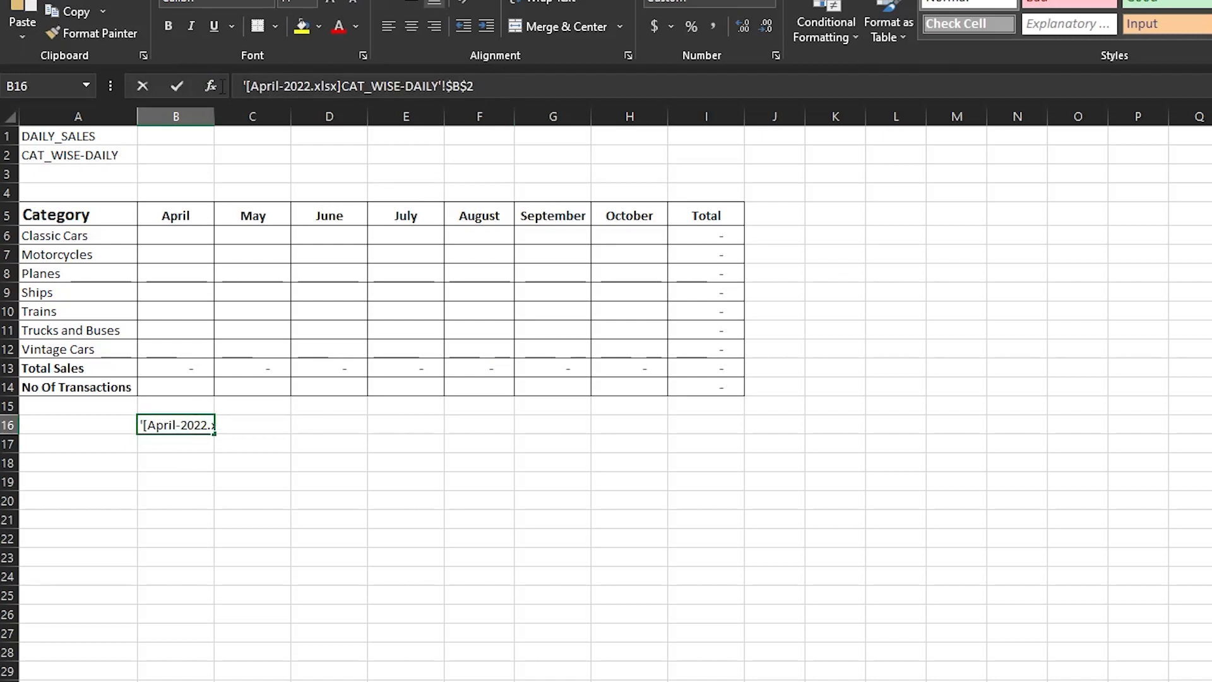
key(Return)
click(180, 421)
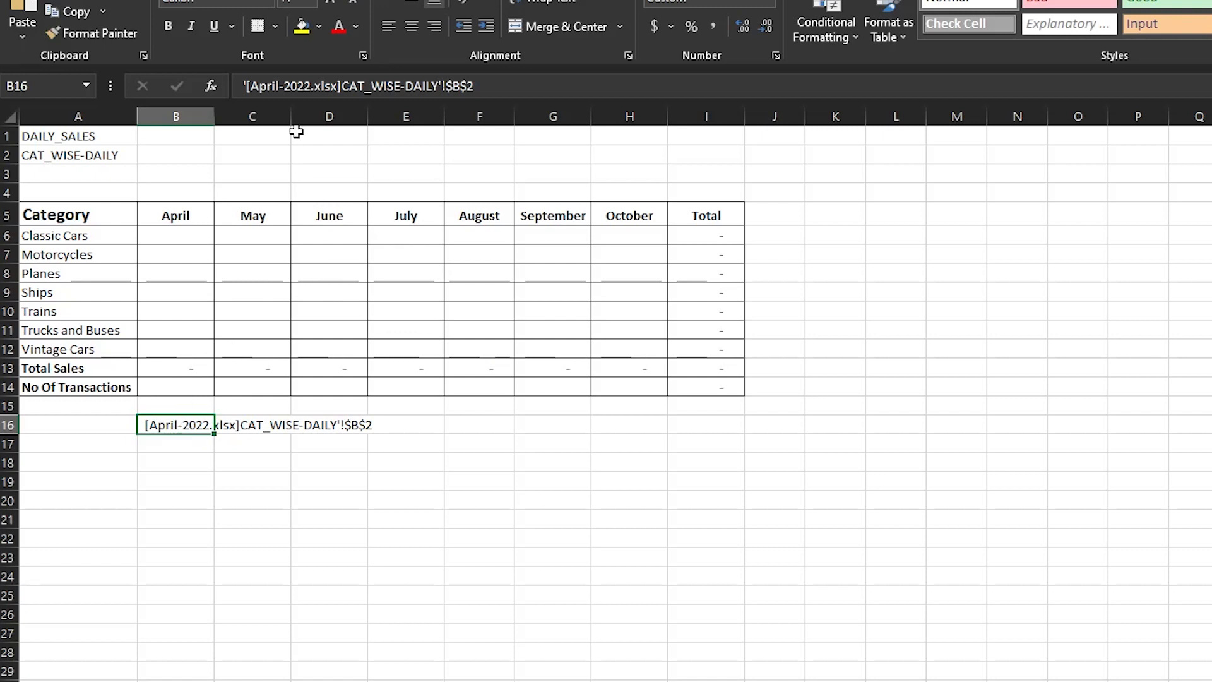
click(238, 80)
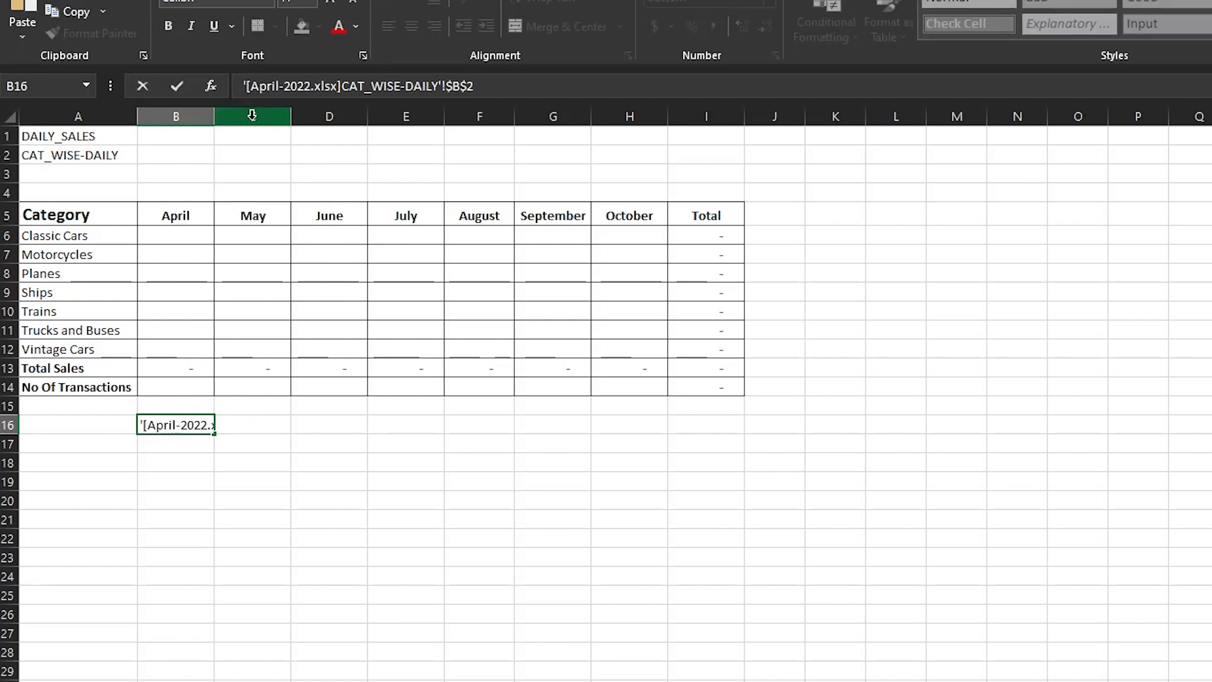
text(=)
key(BackSpace)
key(Return)
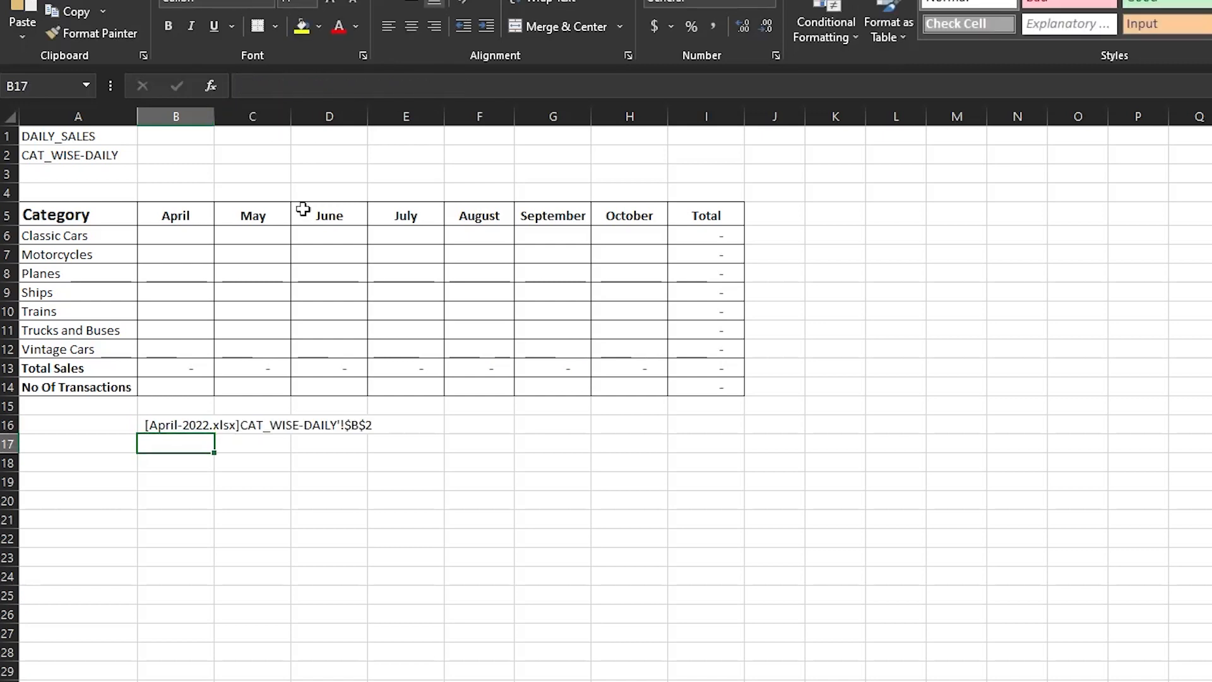
click(212, 480)
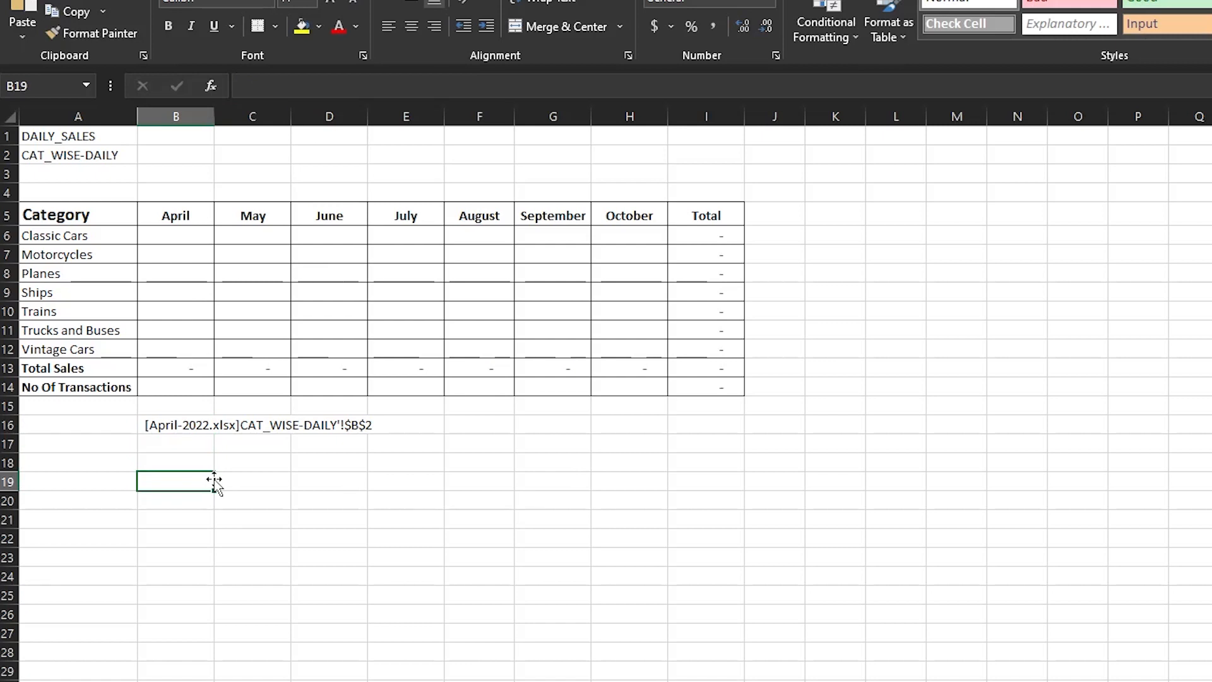
text(=indire)
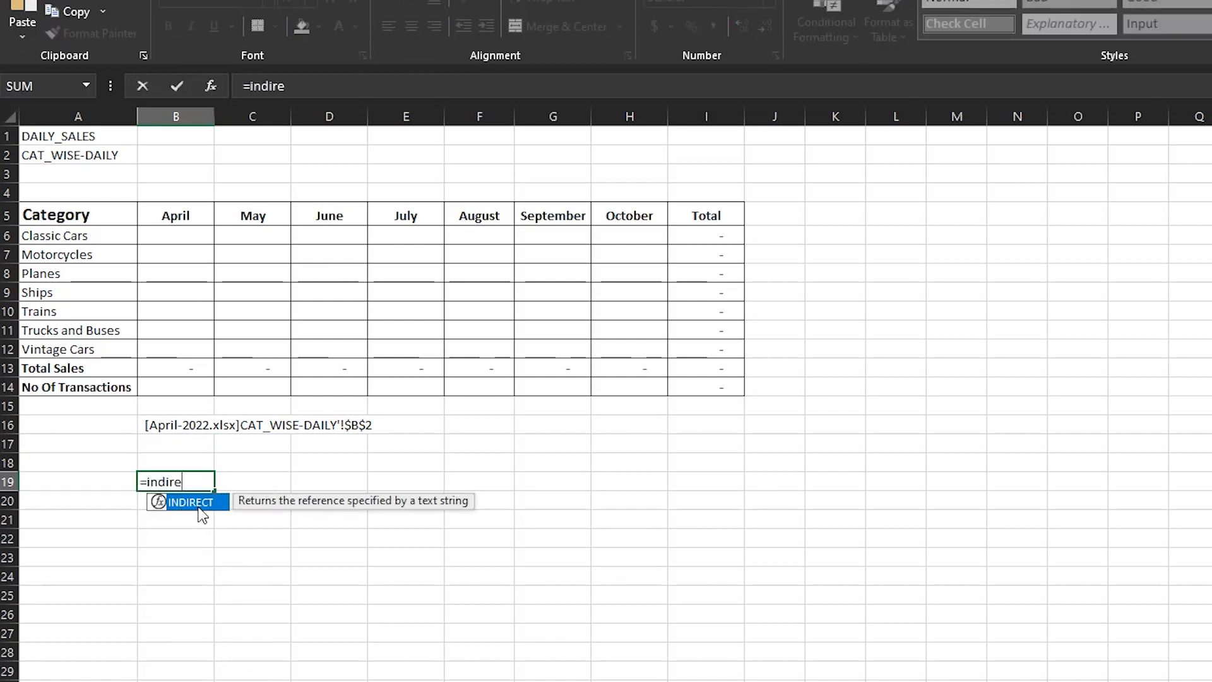
key(Escape)
key(Escape)
- Test =INDIRECT("'[April-2022.xlsx]CAT_WISE-DAILY'!$B$2") in cell B18, formatted with a thousands separator and no decimals
click(200, 422)
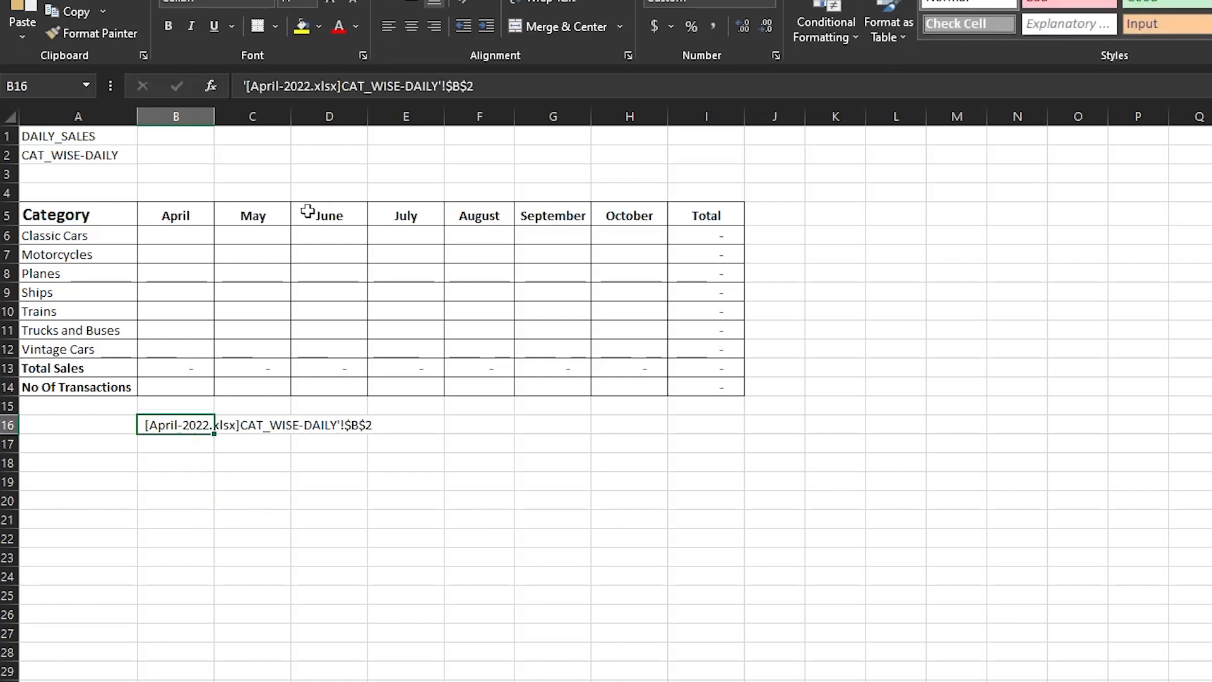
click(523, 79)
click(186, 465)
text(=)
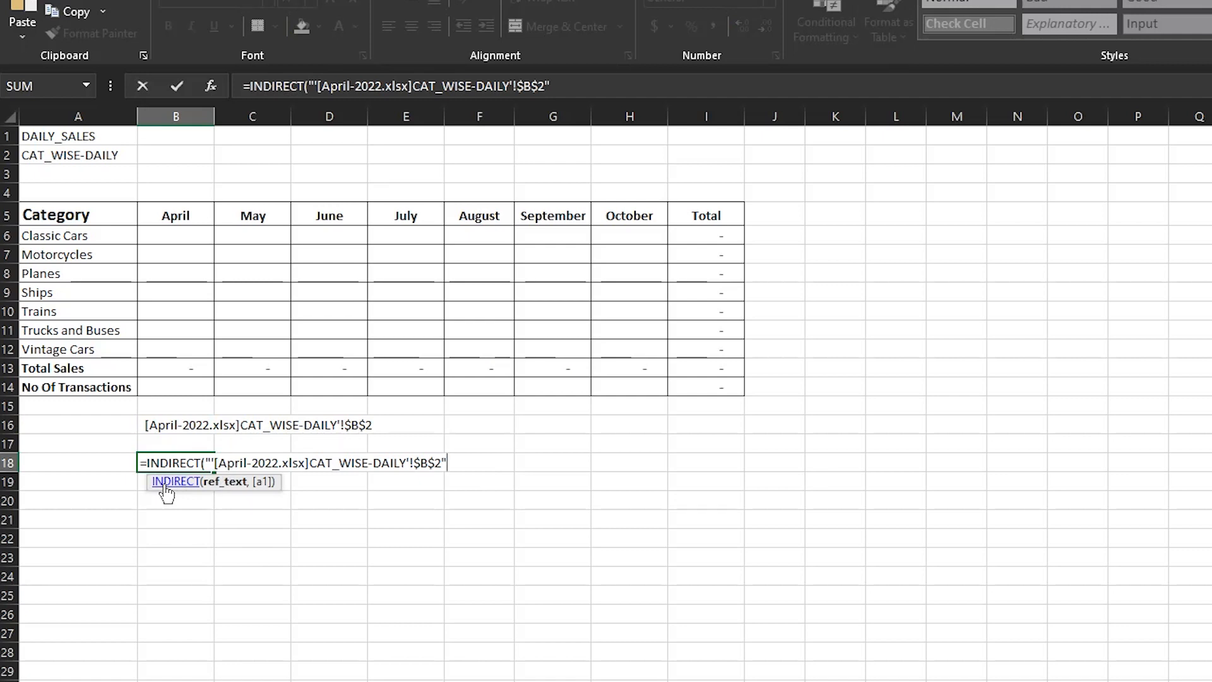
text())
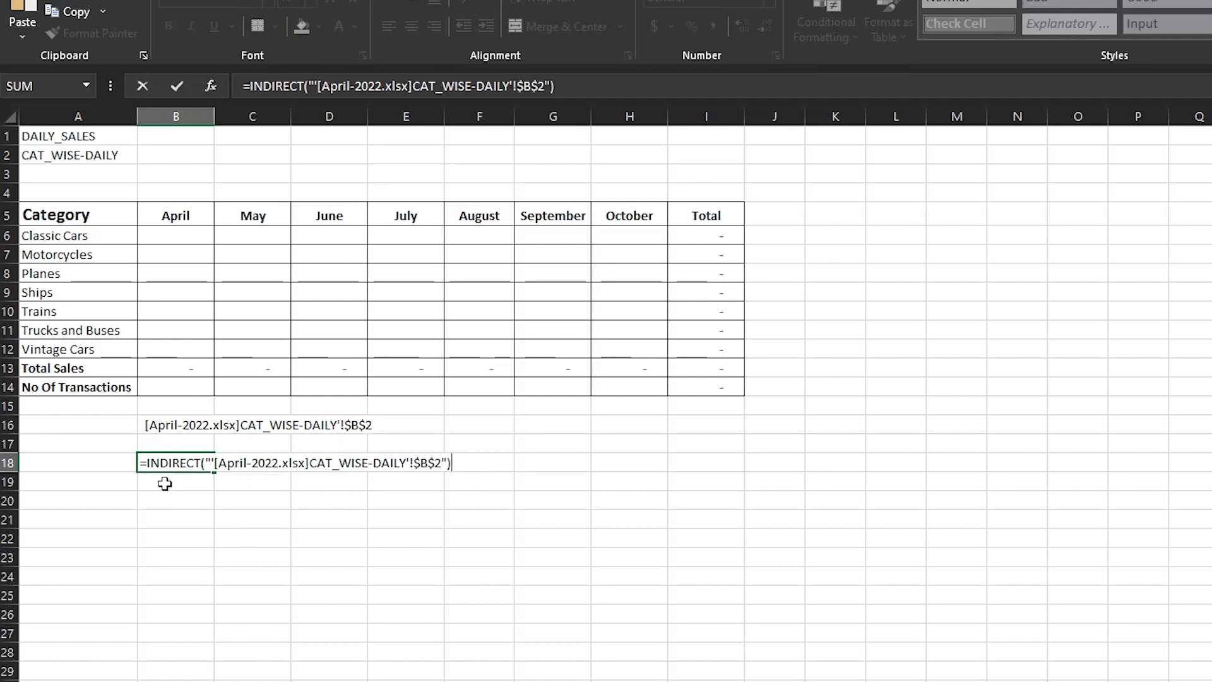
key(Return)
key(Up)
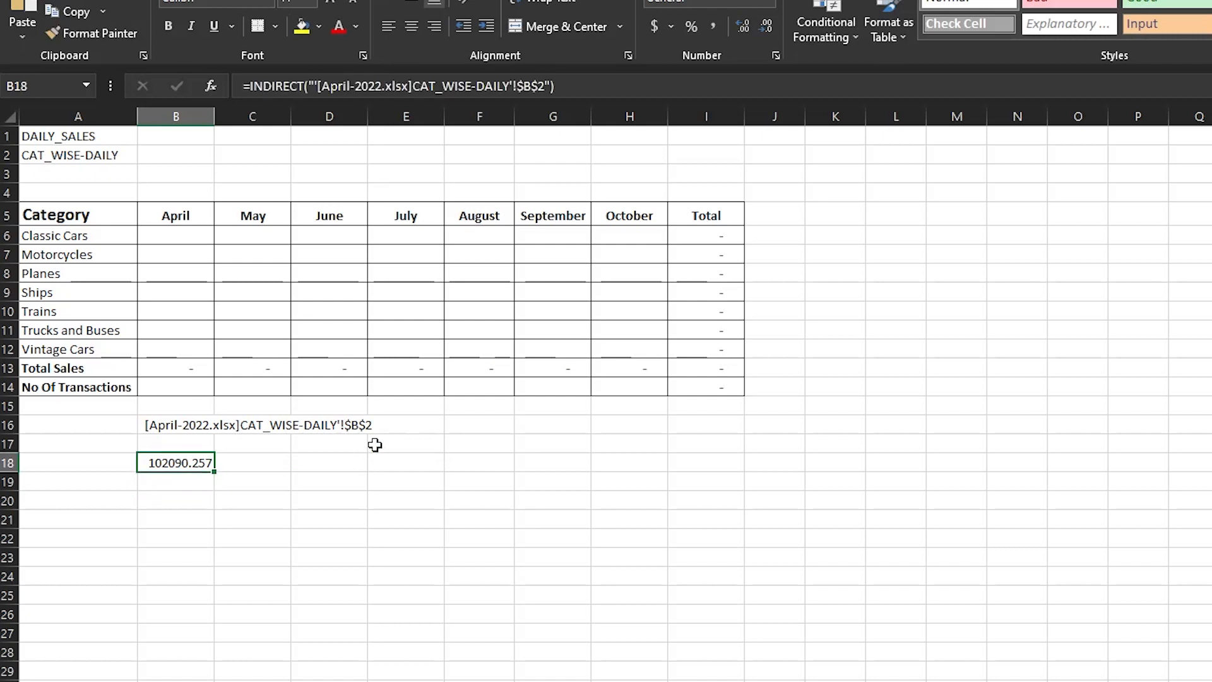
click(717, 26)
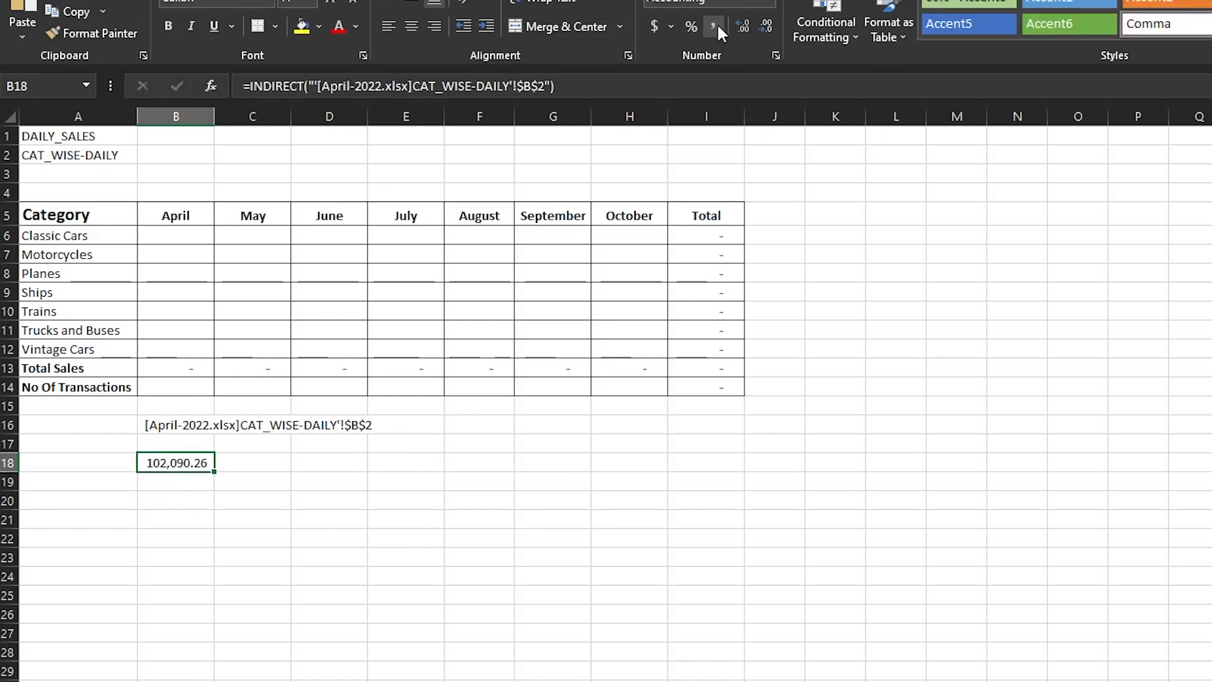
click(765, 25)
click(765, 25)
- Compare B18's INDIRECT formula with the text reference in B16, and clear the test formula from B18
click(170, 425)
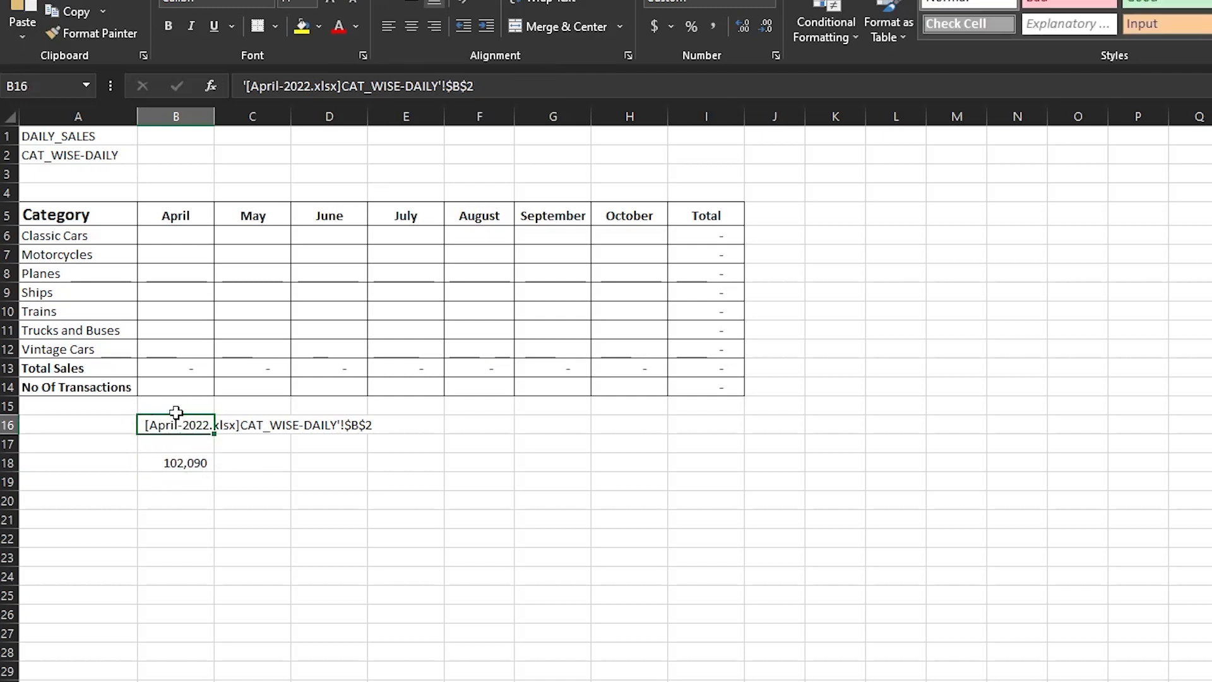
click(169, 459)
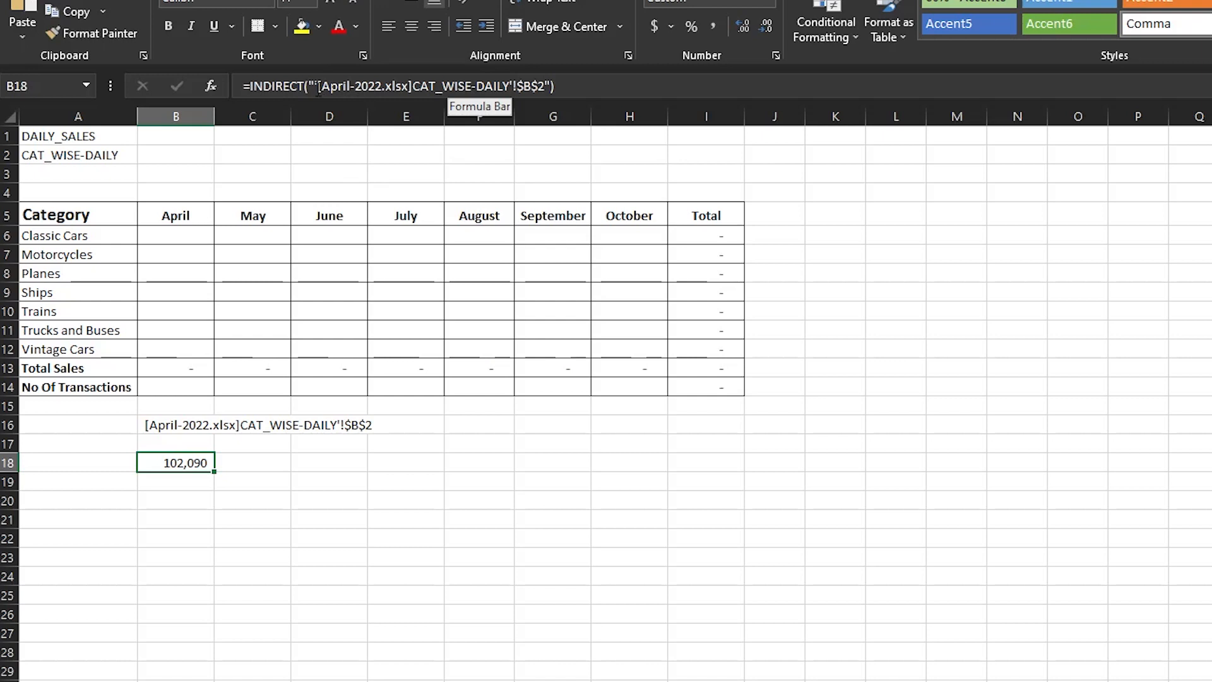
key(Delete)
click(184, 236)
text(=)
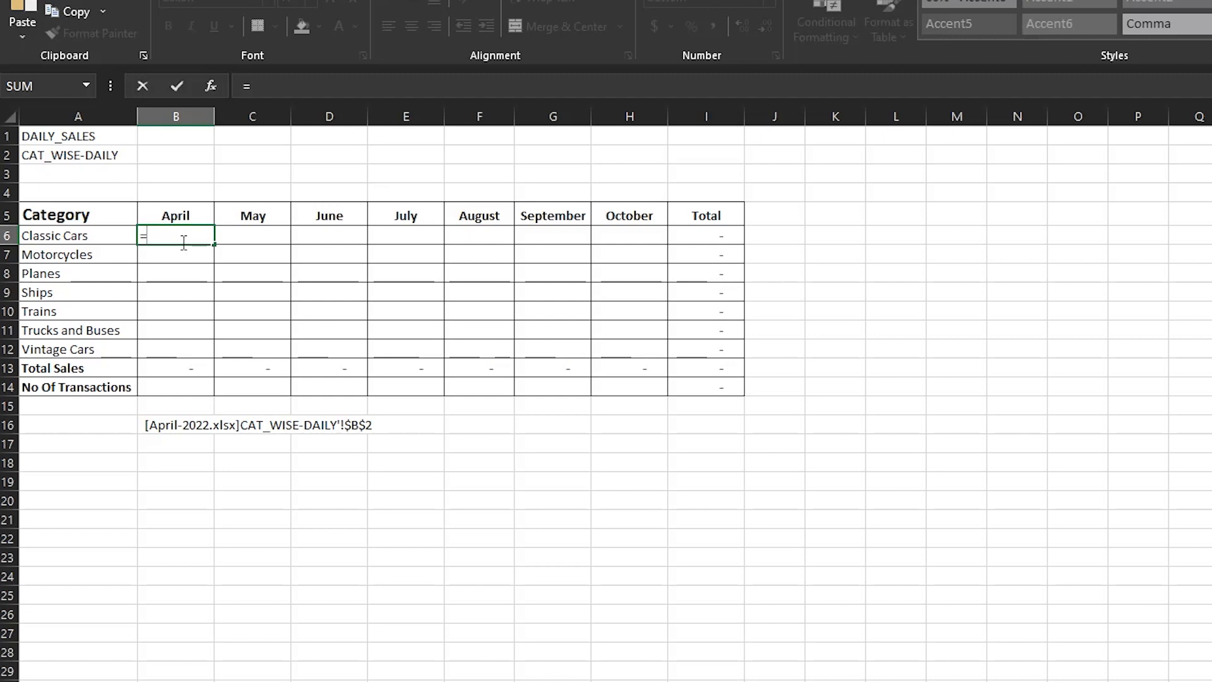
key(BackSpace)
key(Return)
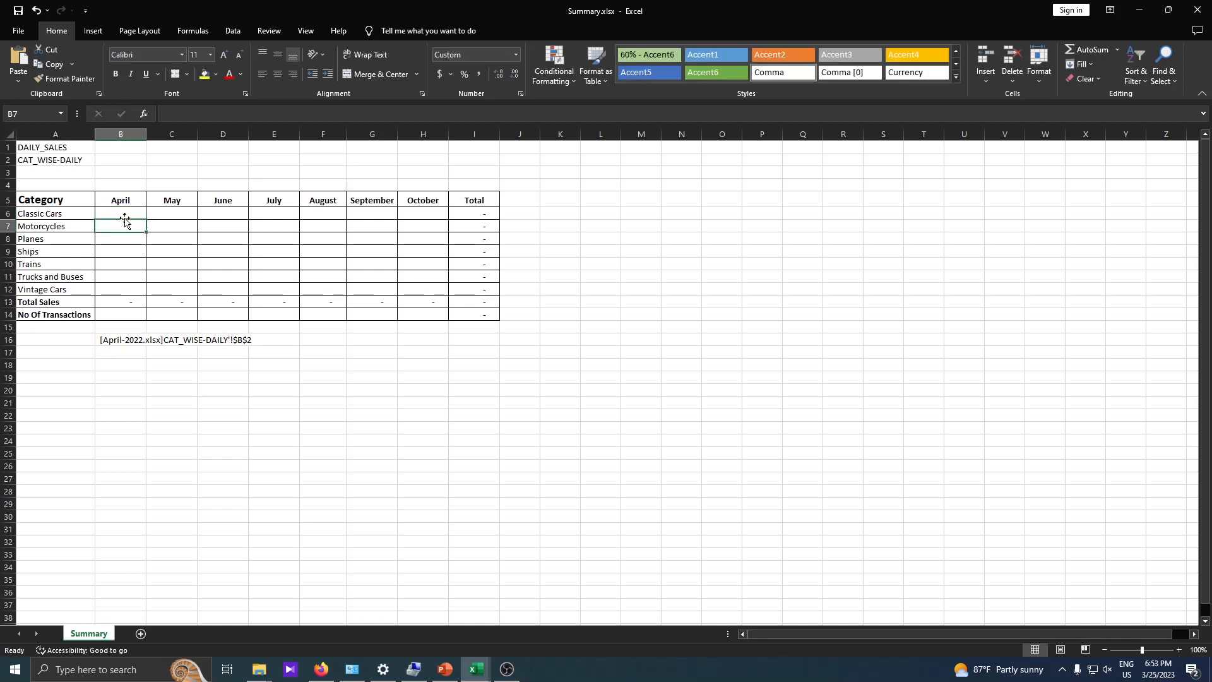
click(125, 214)
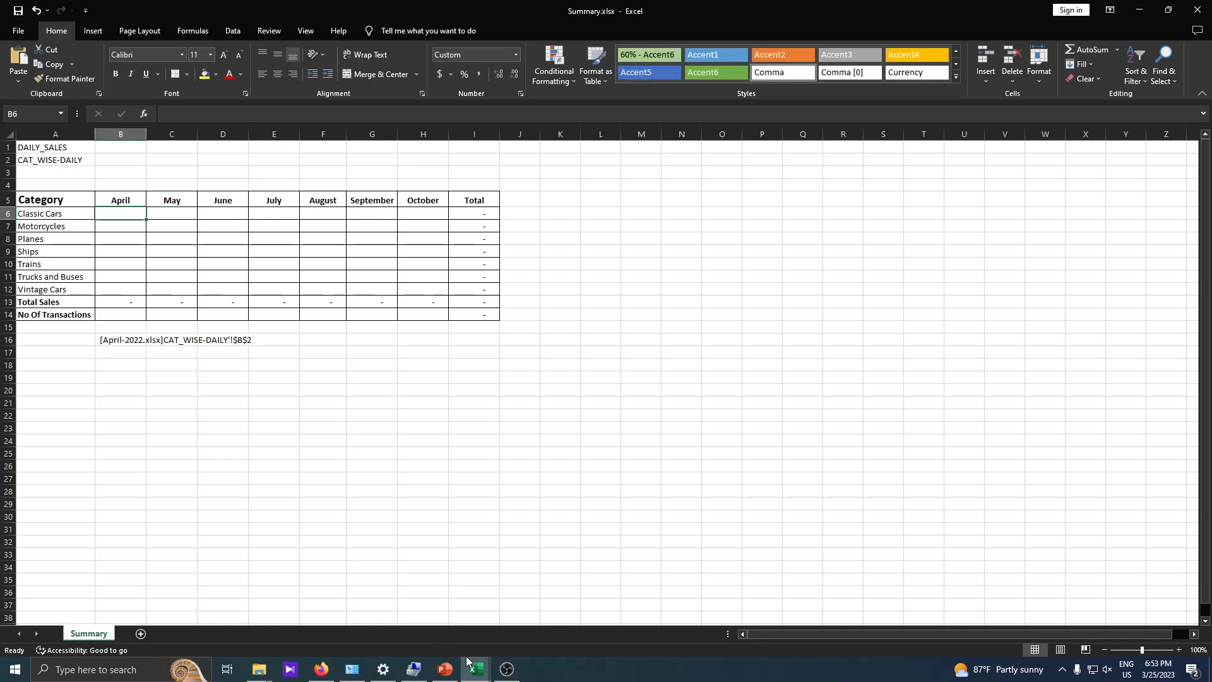
- Examine the category totals row and the Day column on the CAT_WISE-DAILY sheet of April-2022.xlsx, and return to Summary.xlsx
mouse_move(479, 671)
click(407, 622)
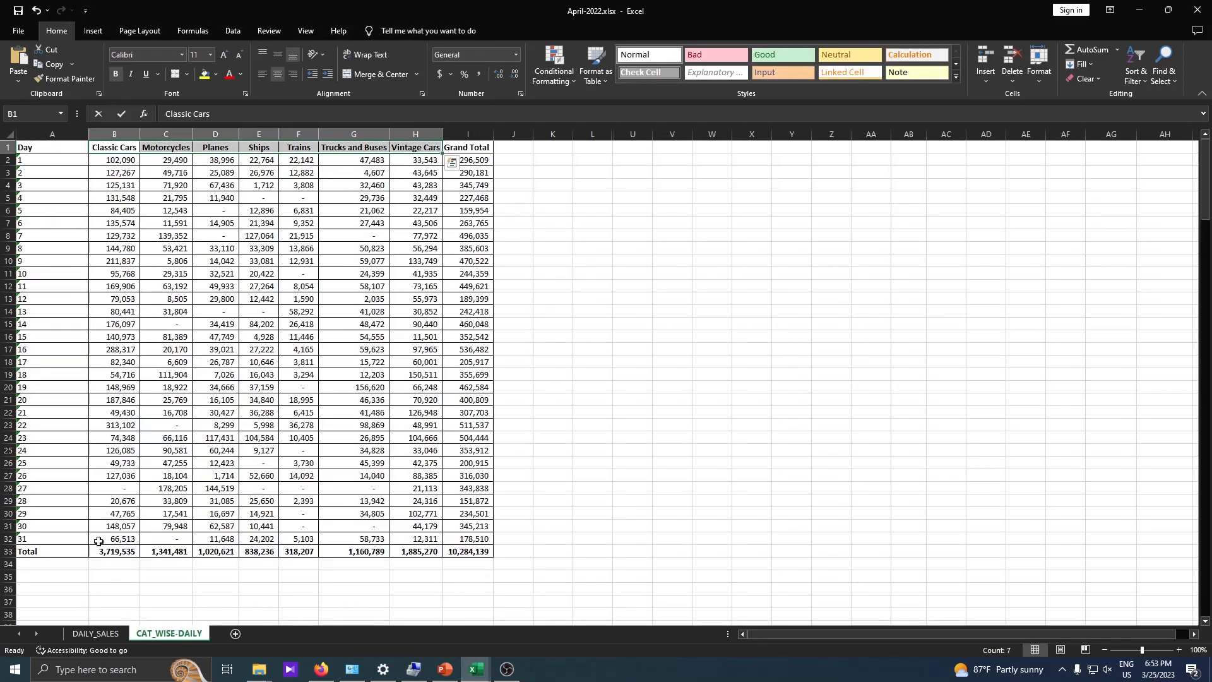
click(118, 554)
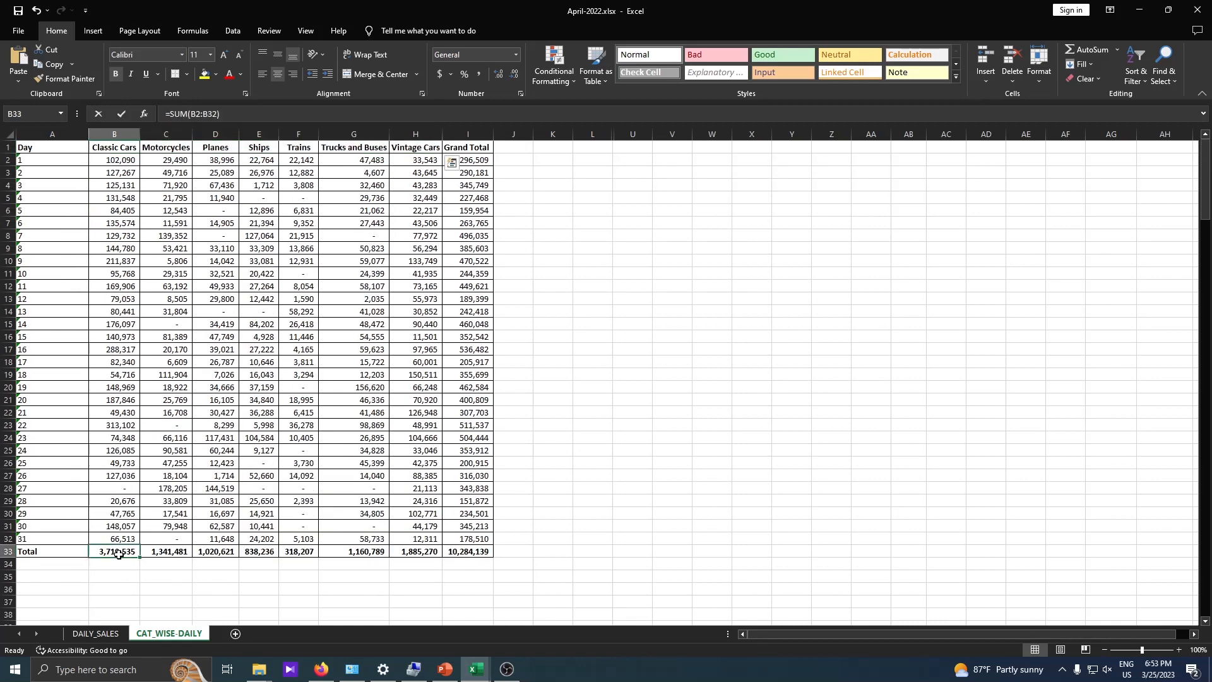
drag(118, 553, 436, 553)
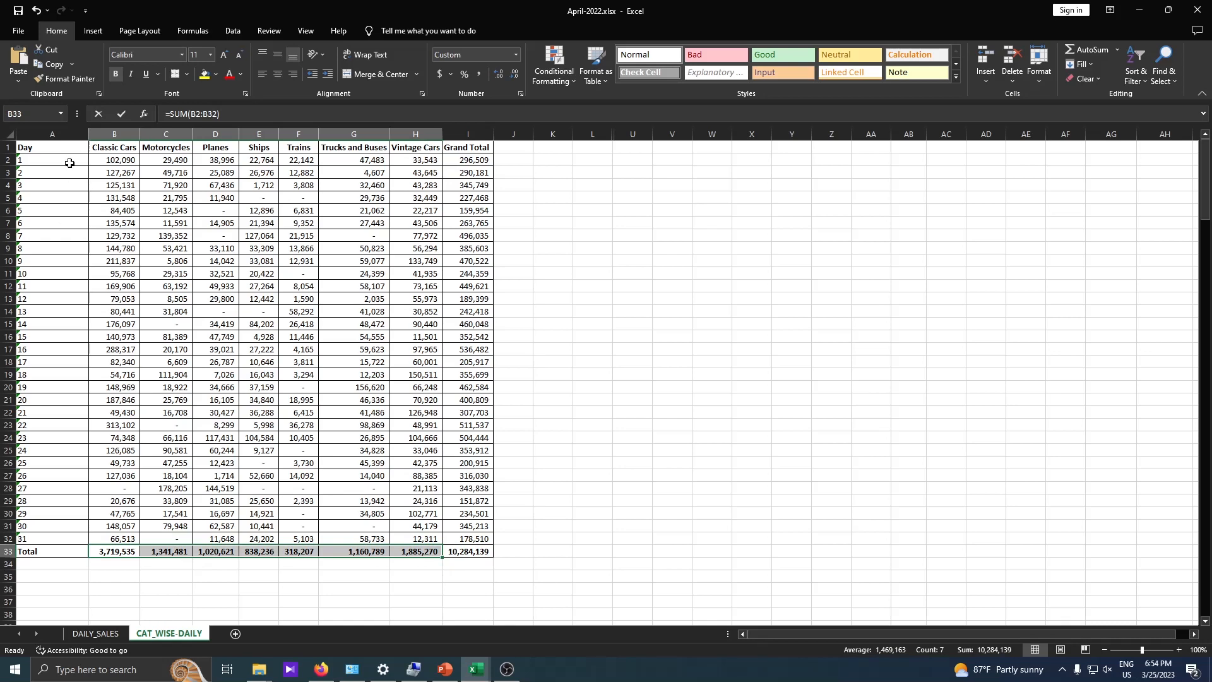
drag(22, 149, 80, 536)
click(476, 669)
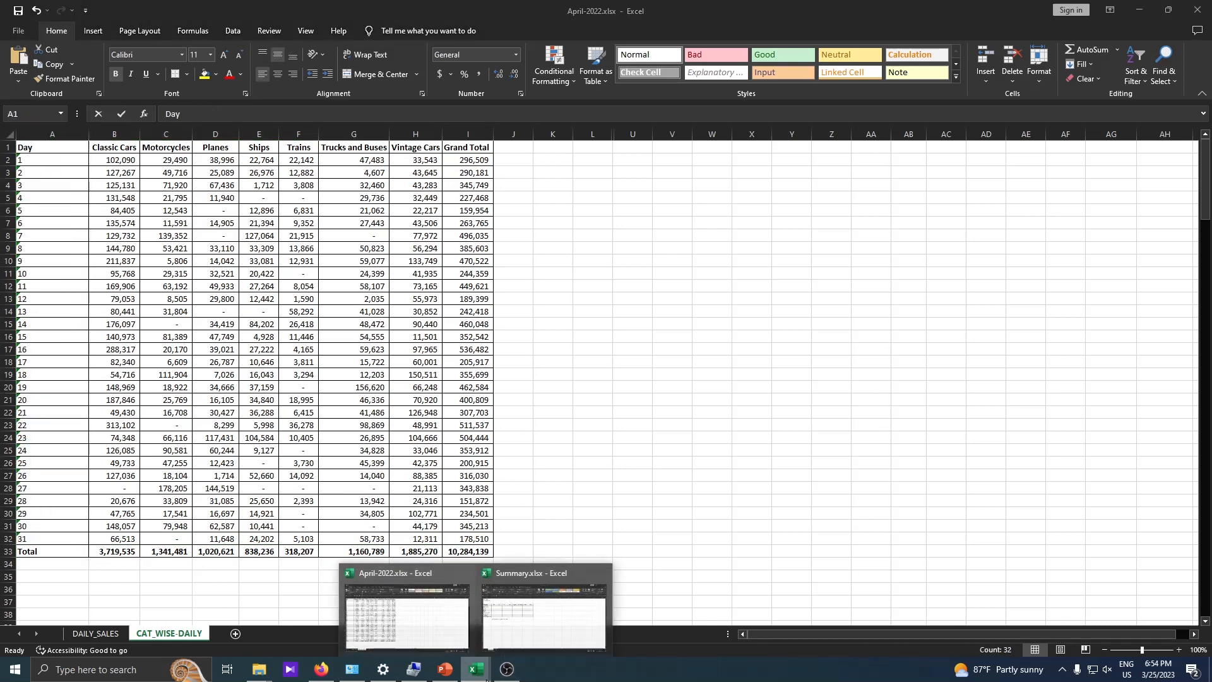
click(533, 595)
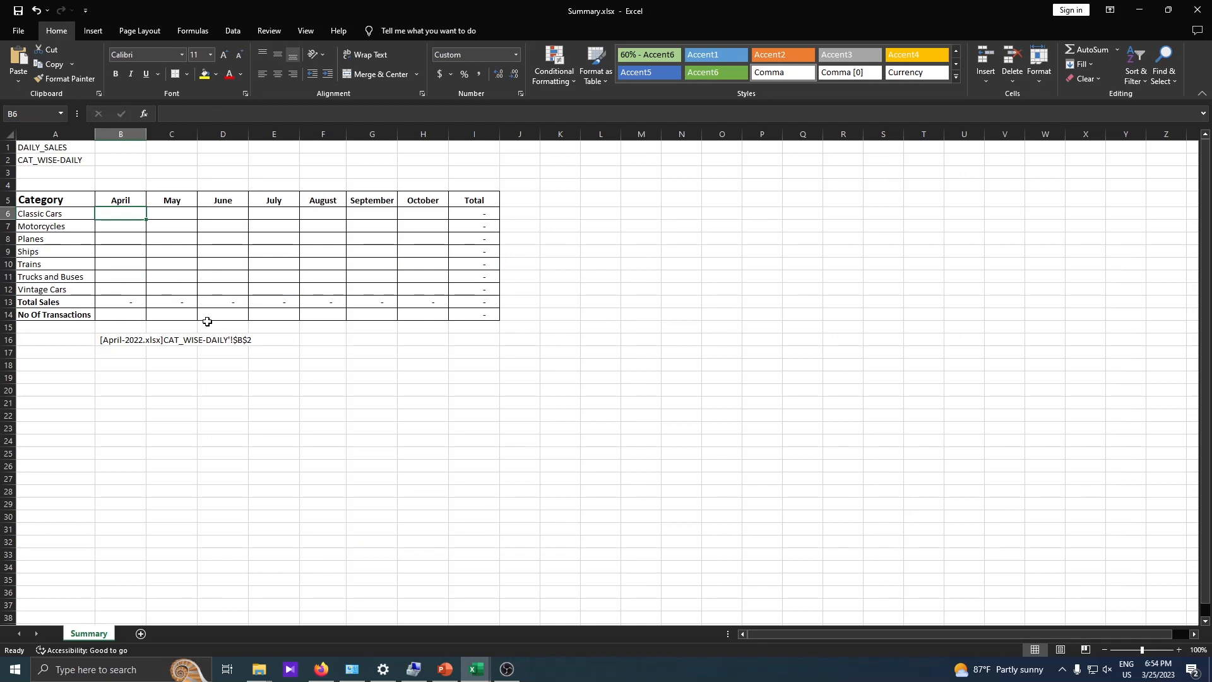
- Start a VLOOKUP formula for April's Classic Cars in cell B6 with A6 as the lookup value
drag(129, 212, 426, 216)
click(129, 213)
text(=VLO)
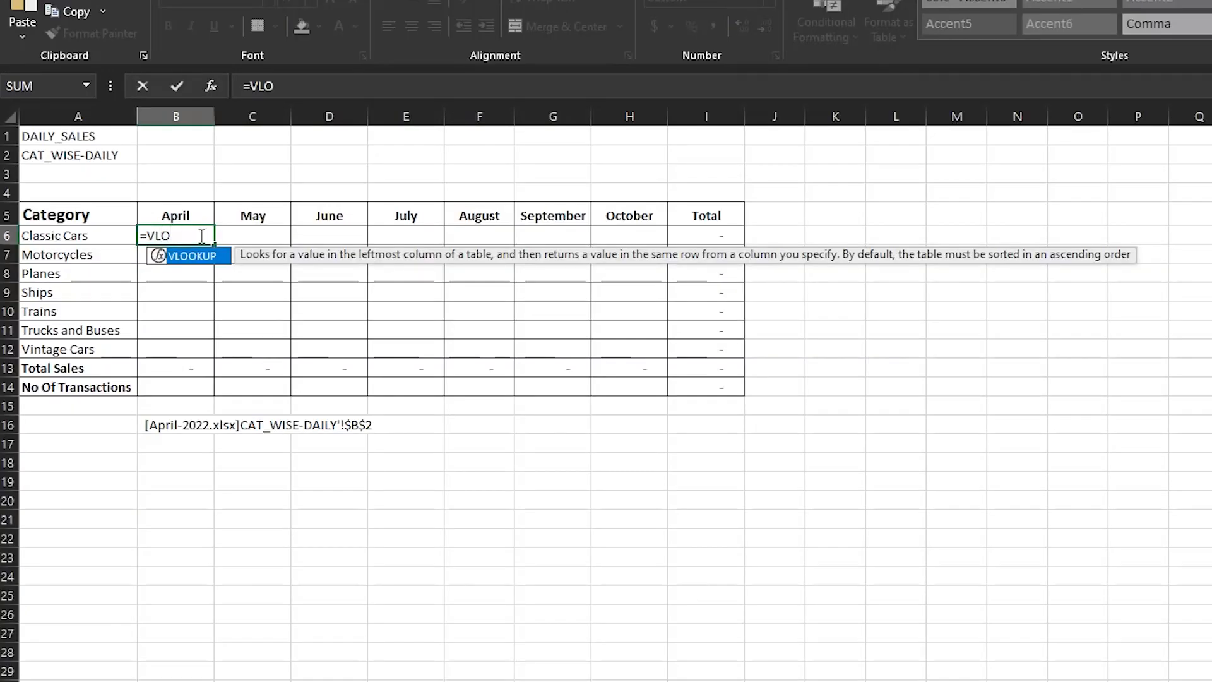
double_click(191, 256)
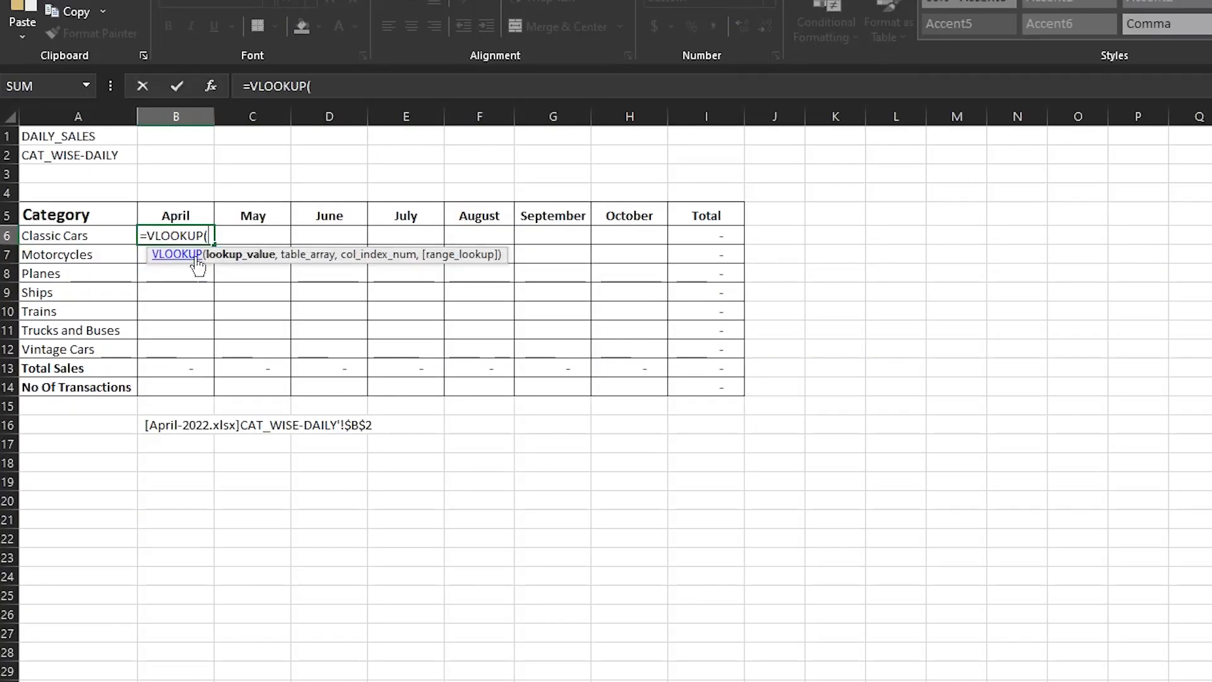
click(67, 237)
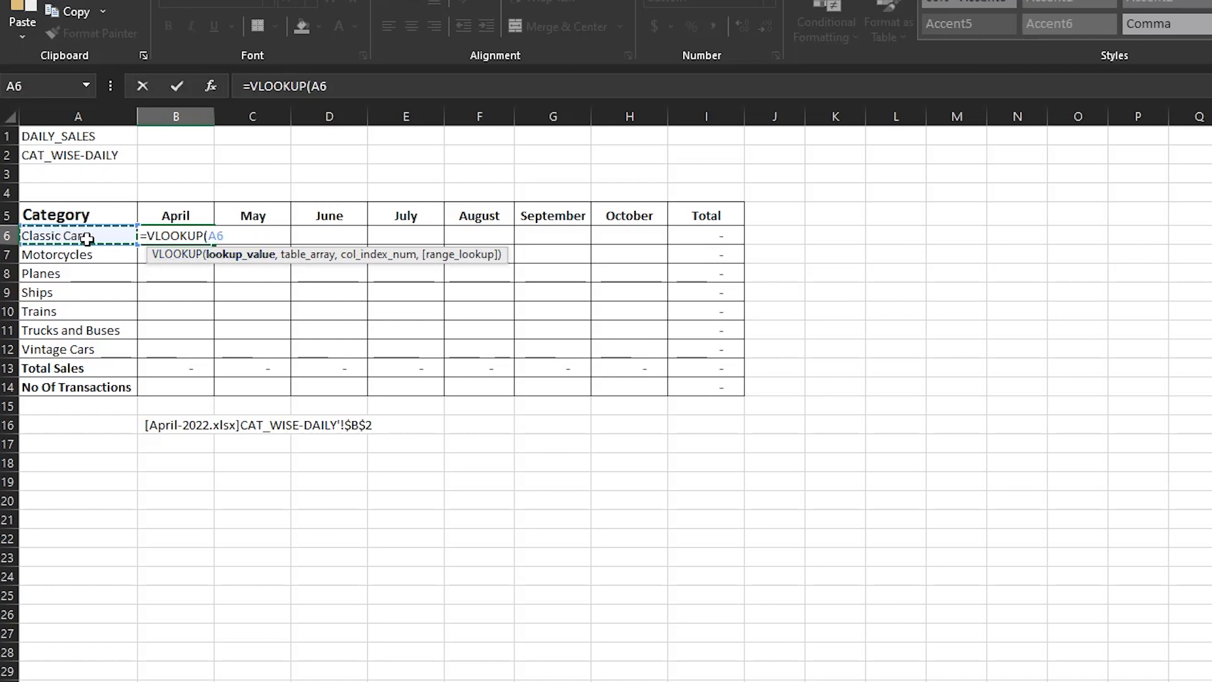
- Replace the lookup value in B6's VLOOKUP formula with the text "Total", ready for the table array argument
key(BackSpace)
key(BackSpace)
key(BackSpace)
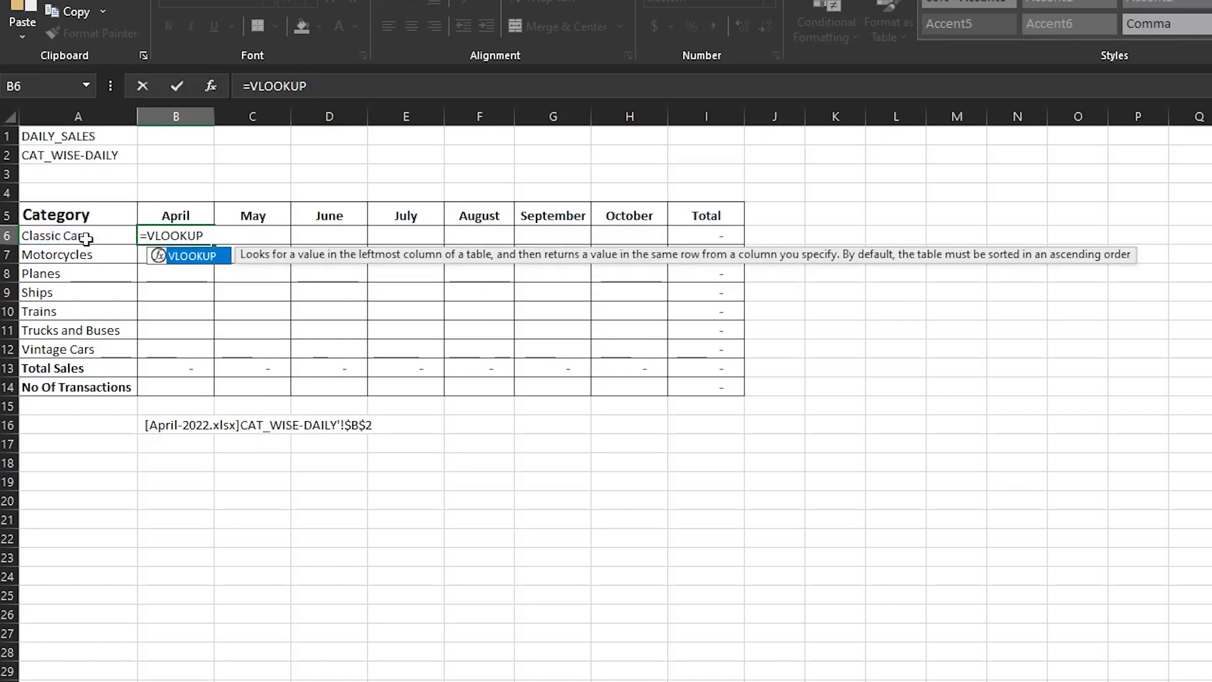
text(("t")
key(BackSpace)
key(BackSpace)
text(Total",)
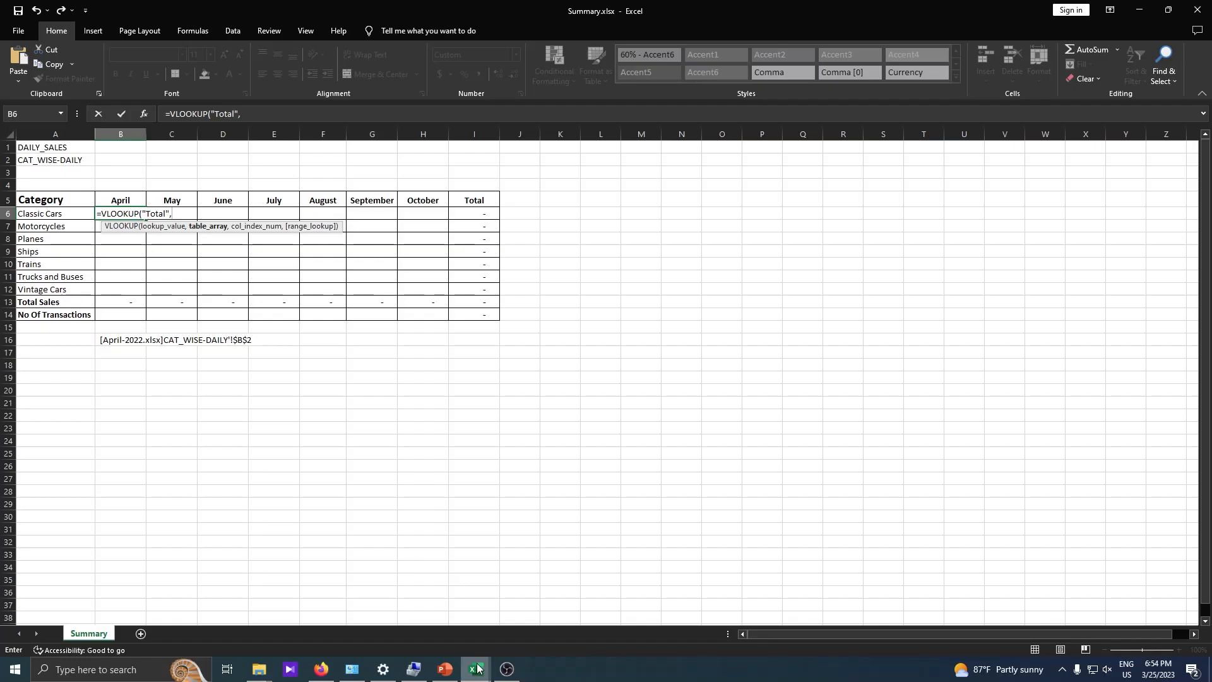
- Set the VLOOKUP table array to columns A:AC of the CAT_WISE-DAILY sheet in April-2022.xlsx
mouse_move(476, 669)
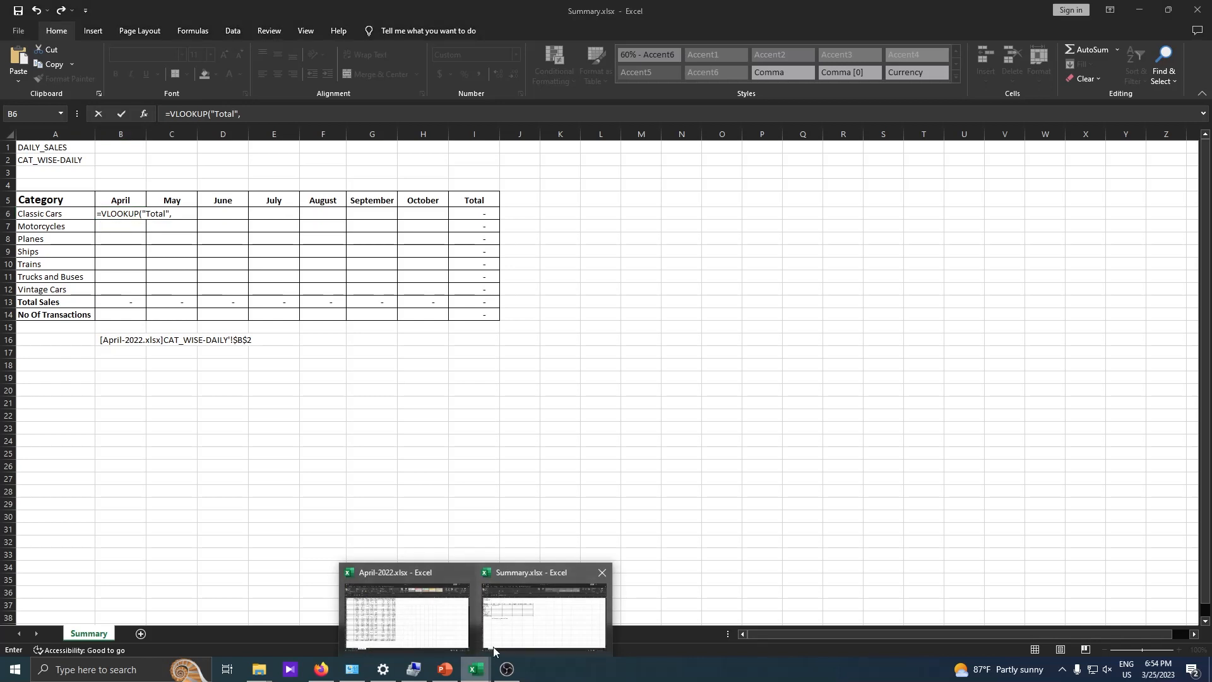
click(422, 601)
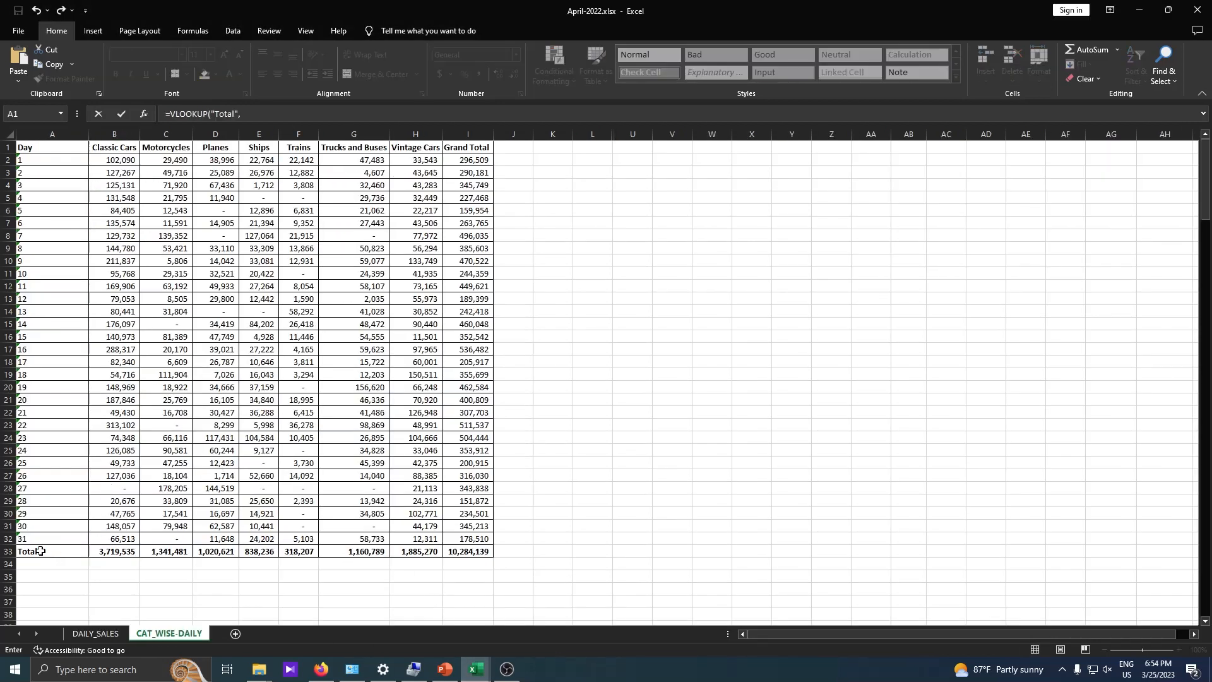
click(63, 133)
drag(77, 133, 418, 159)
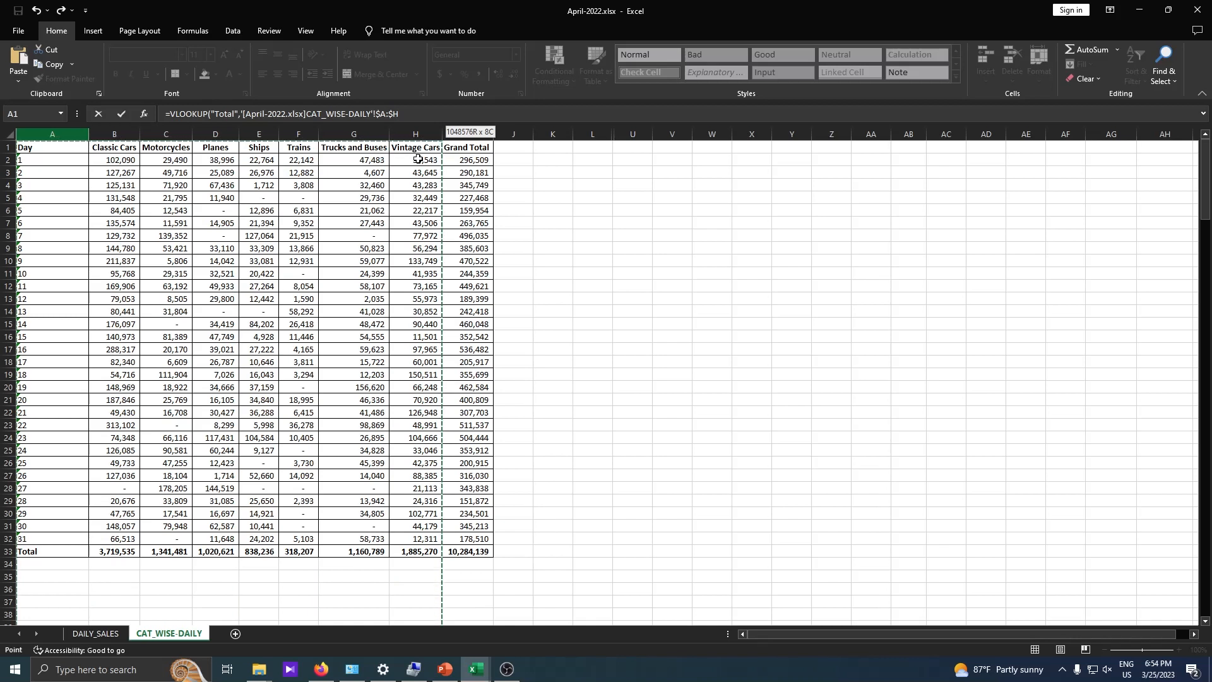
drag(417, 159, 963, 261)
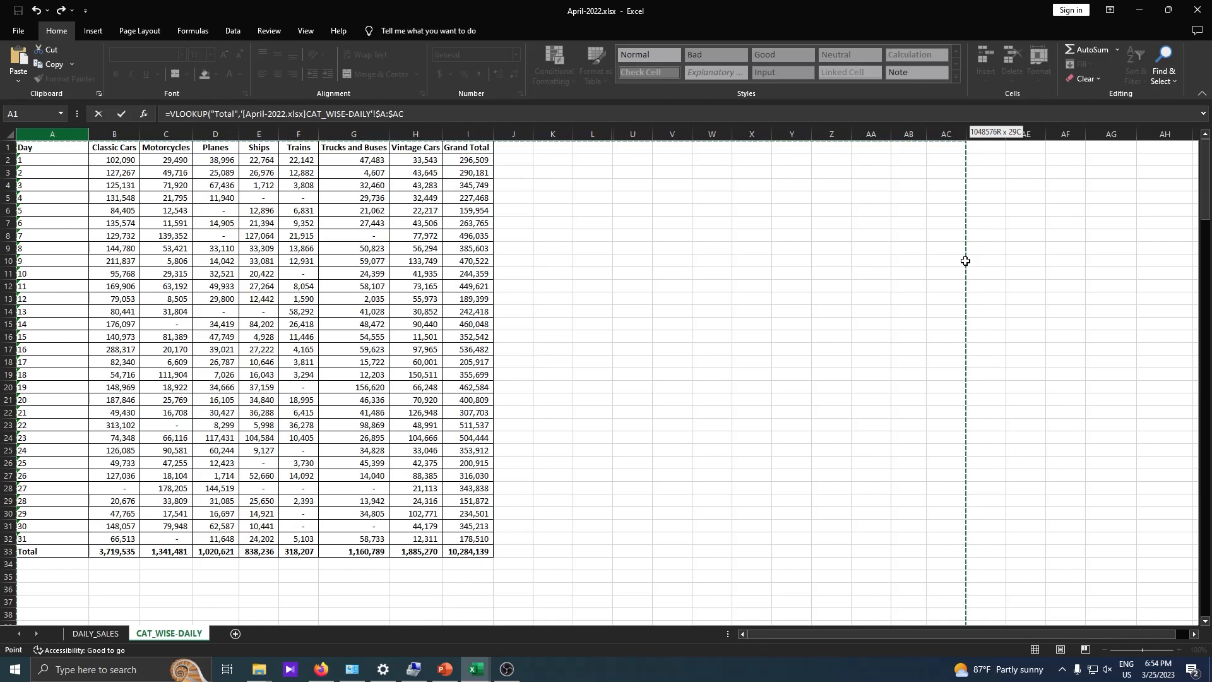
drag(965, 260, 965, 261)
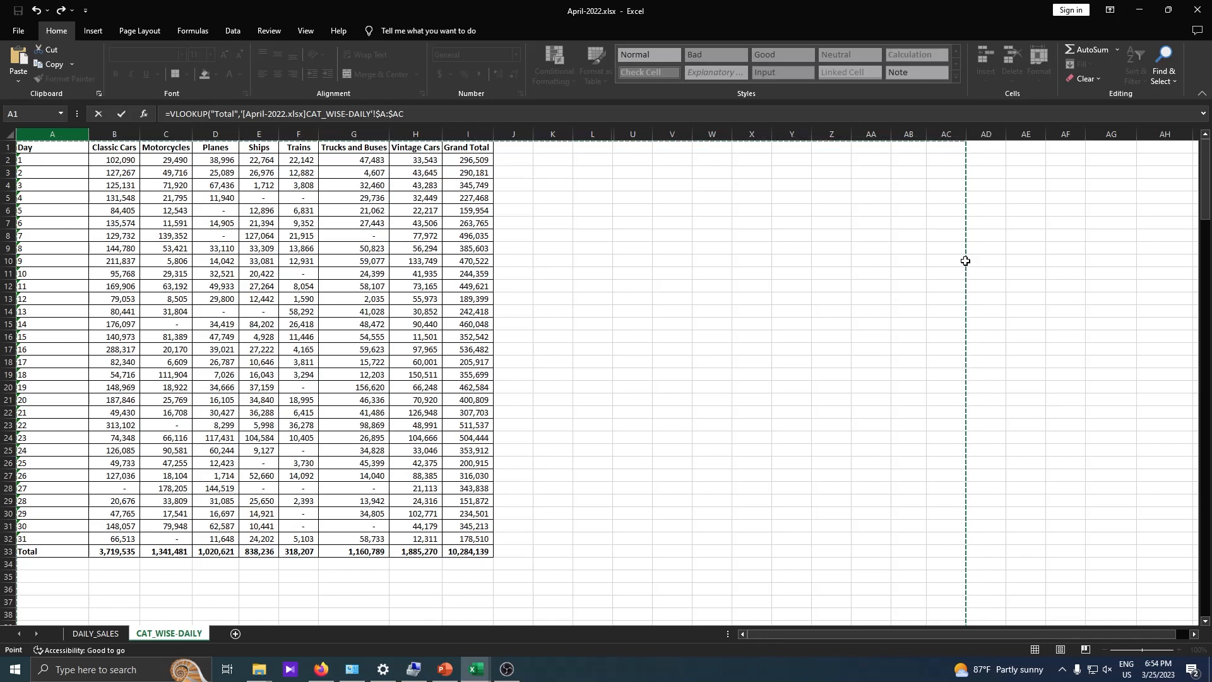
click(440, 111)
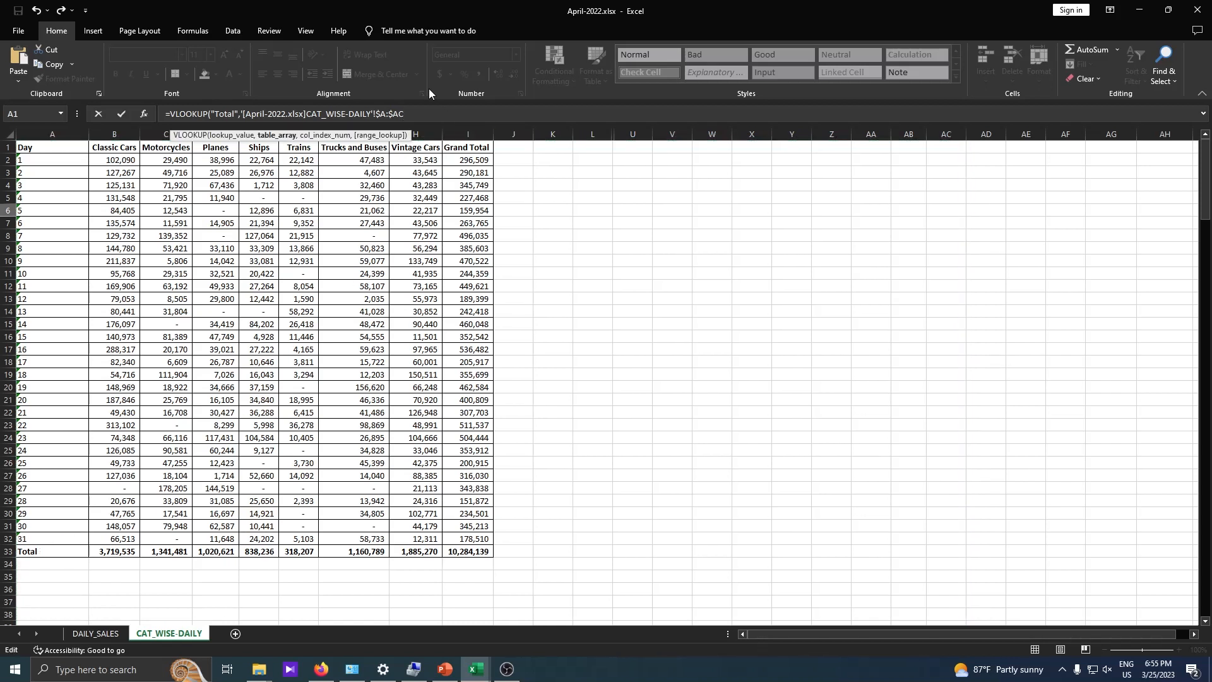
text(,)
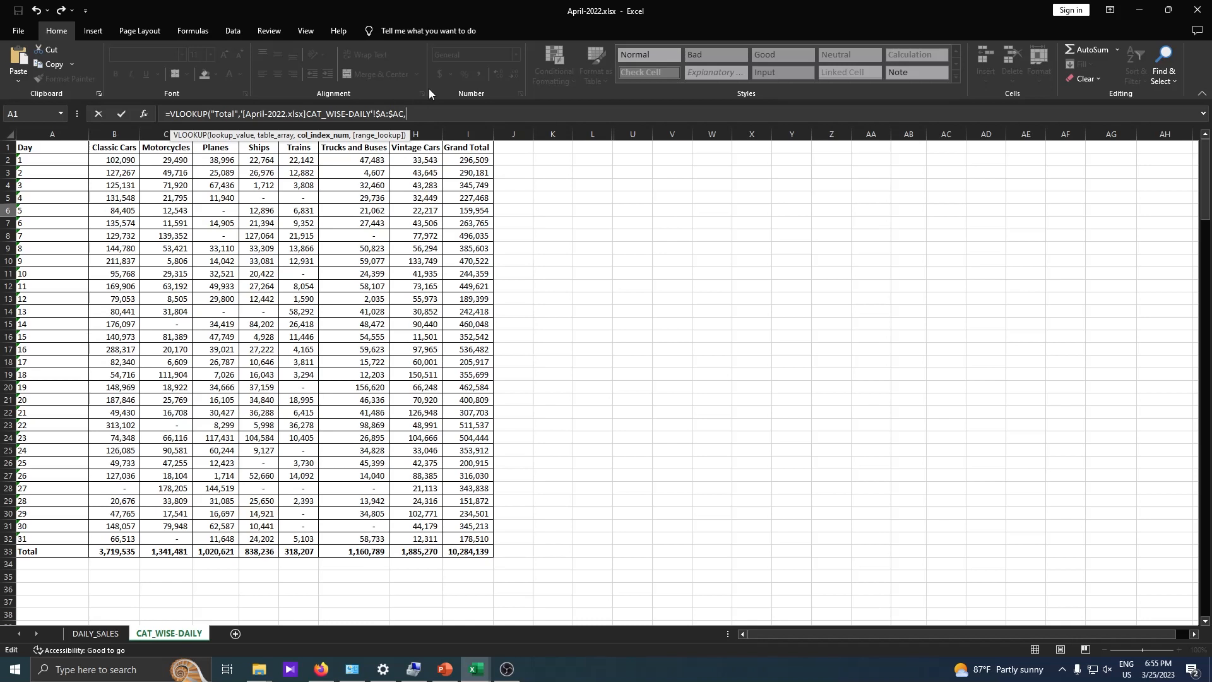
text(2)
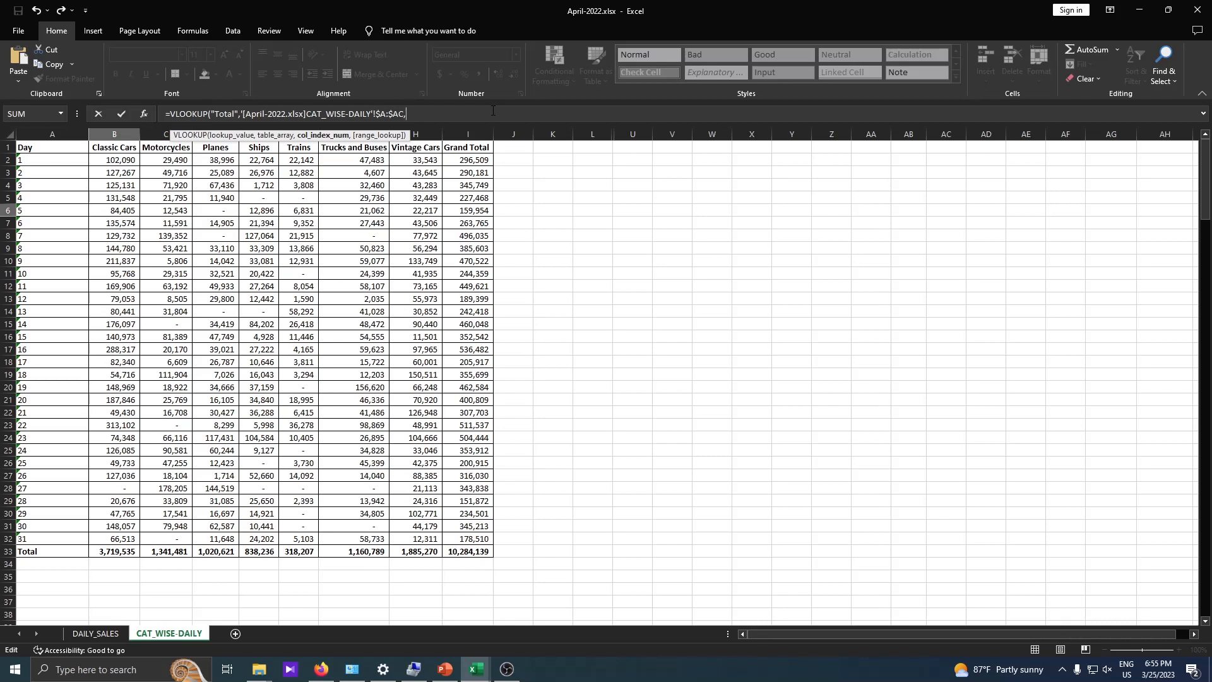
- Nest a MATCH function as the column index in B6's VLOOKUP, with Summary.xlsx cell A6 as its lookup value
text(mat)
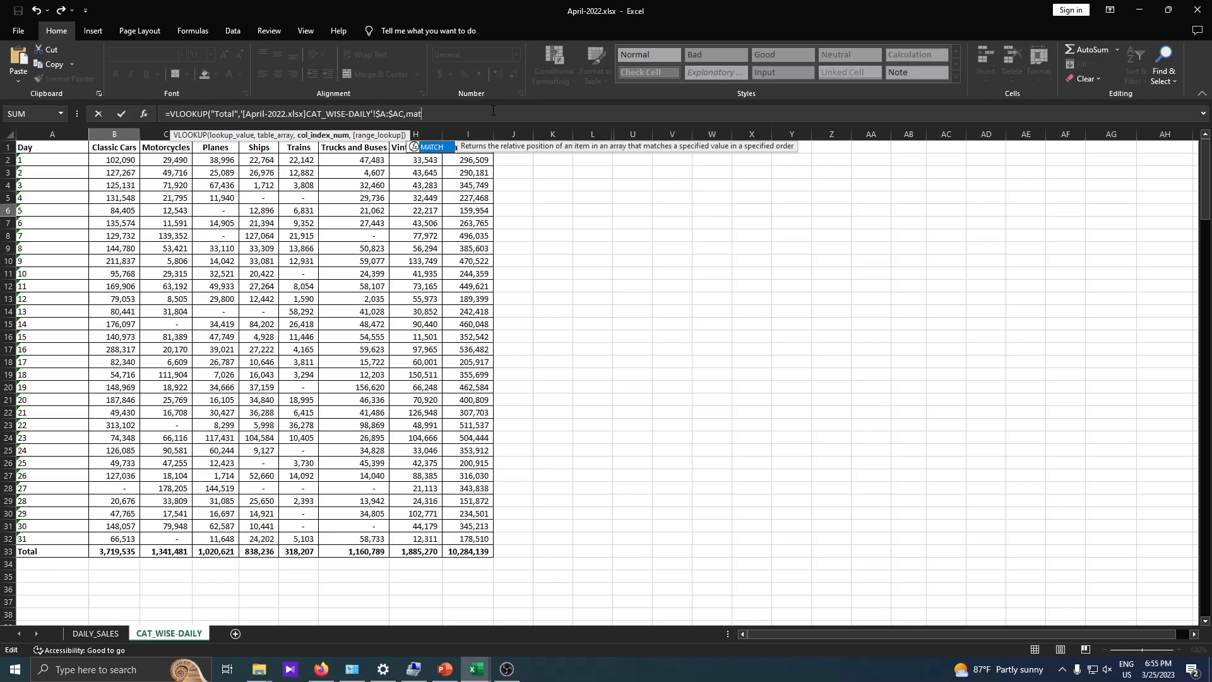
text(ch()
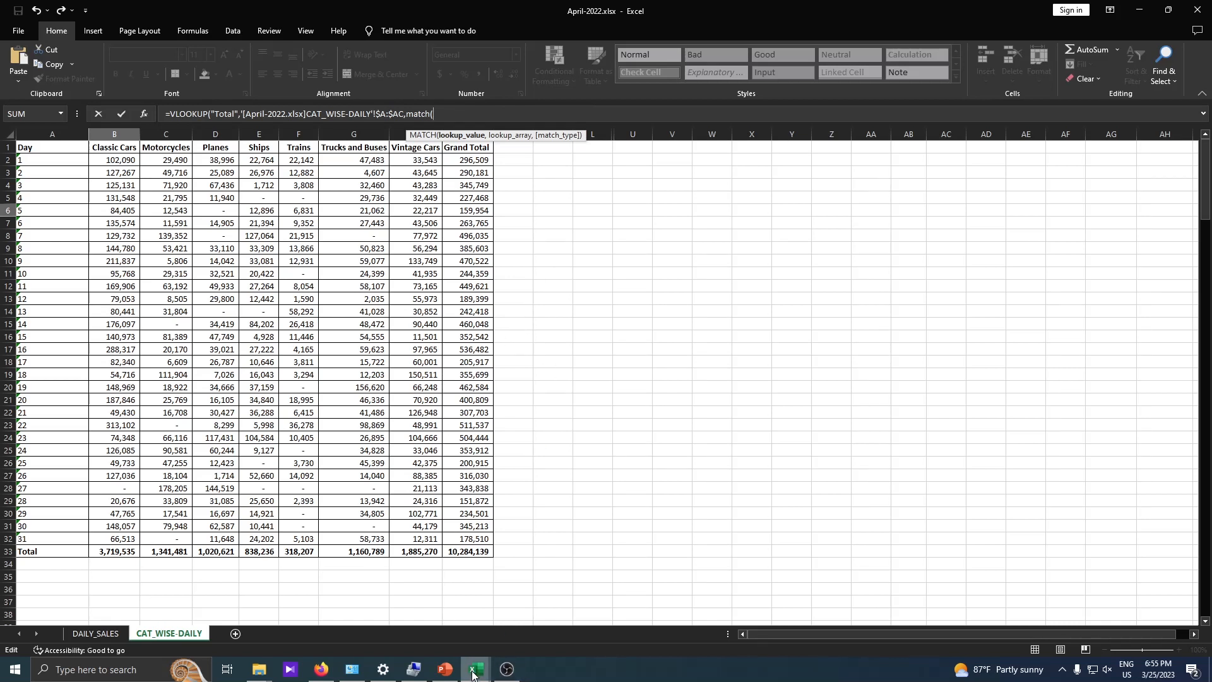
mouse_move(472, 671)
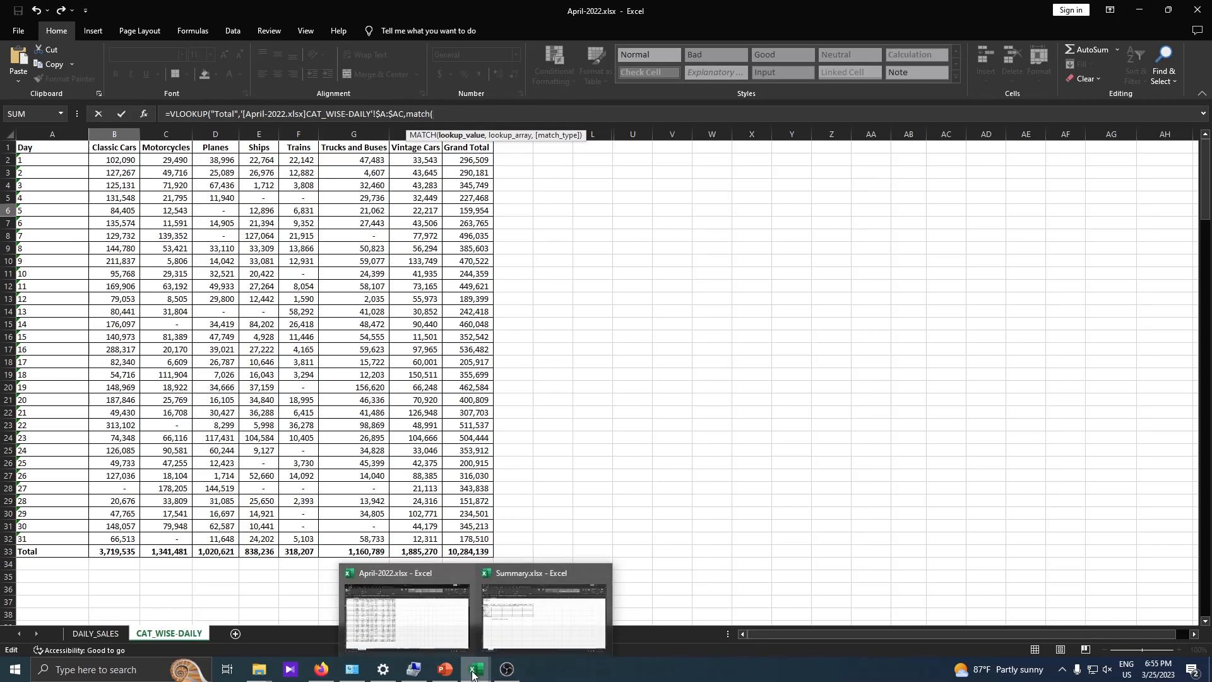
click(510, 616)
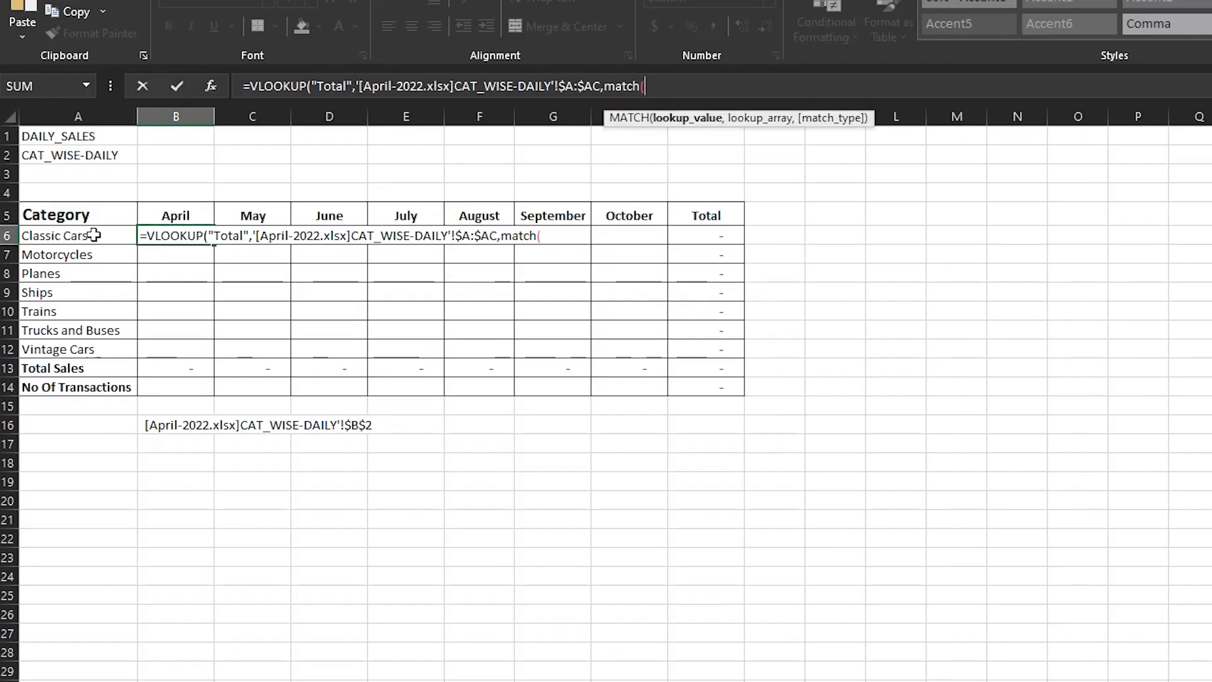
click(94, 236)
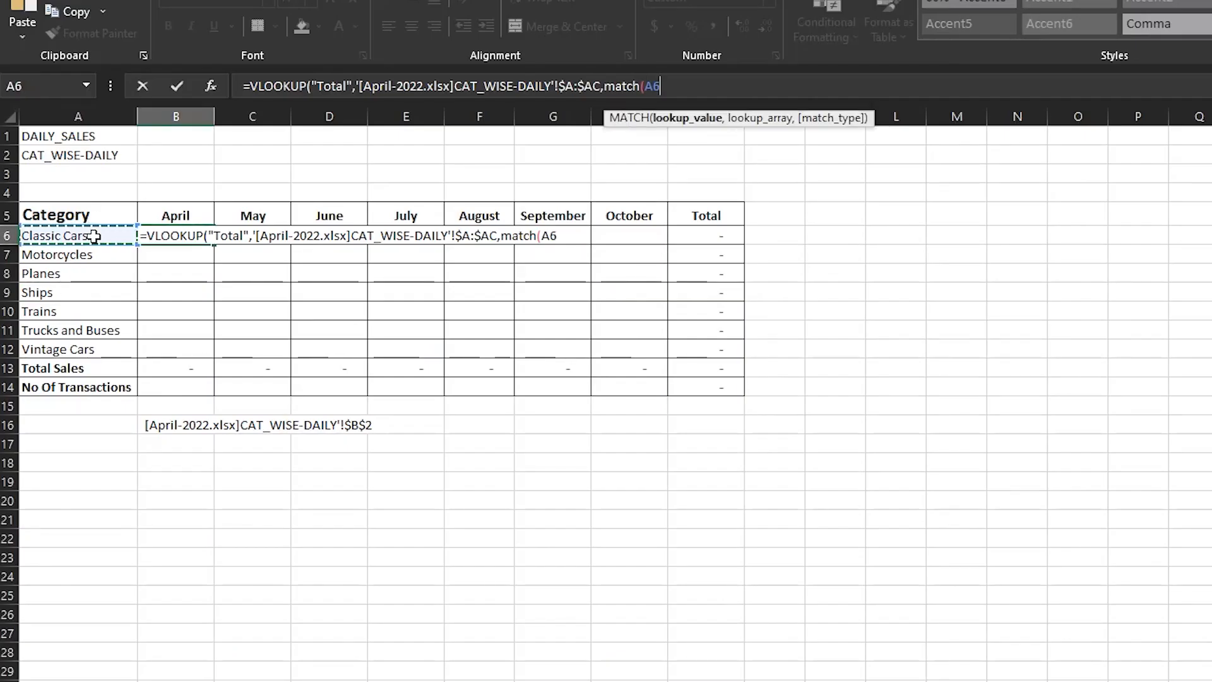
click(650, 86)
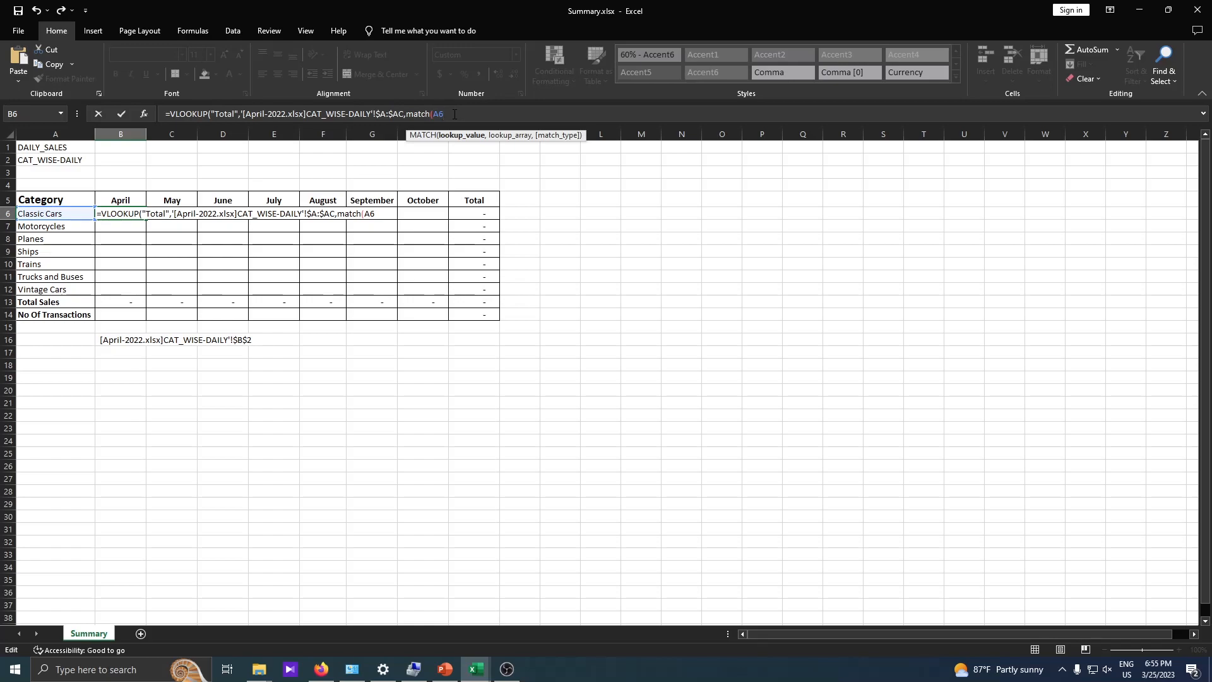
key(Delete)
key(Delete)
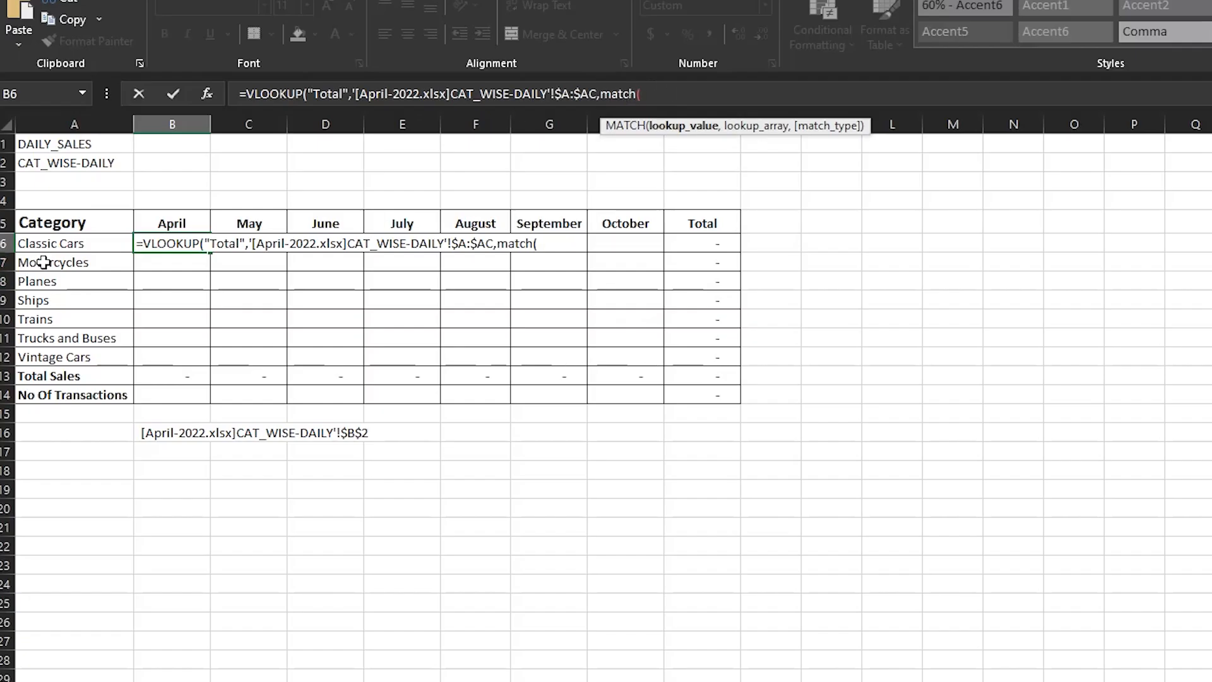
click(60, 246)
text(,)
- Set the MATCH lookup array to header range $A$1:$I$1 on April-2022.xlsx's CAT_WISE-DAILY sheet, with match type 0
key(alt+Tab)
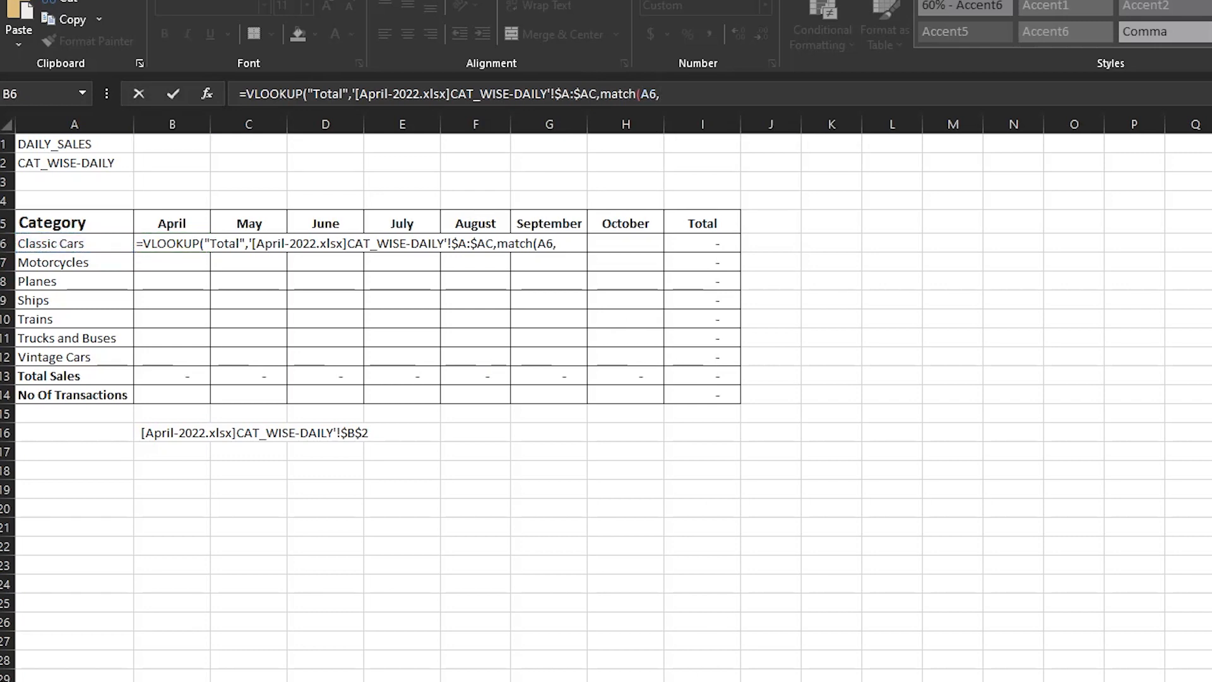
click(484, 557)
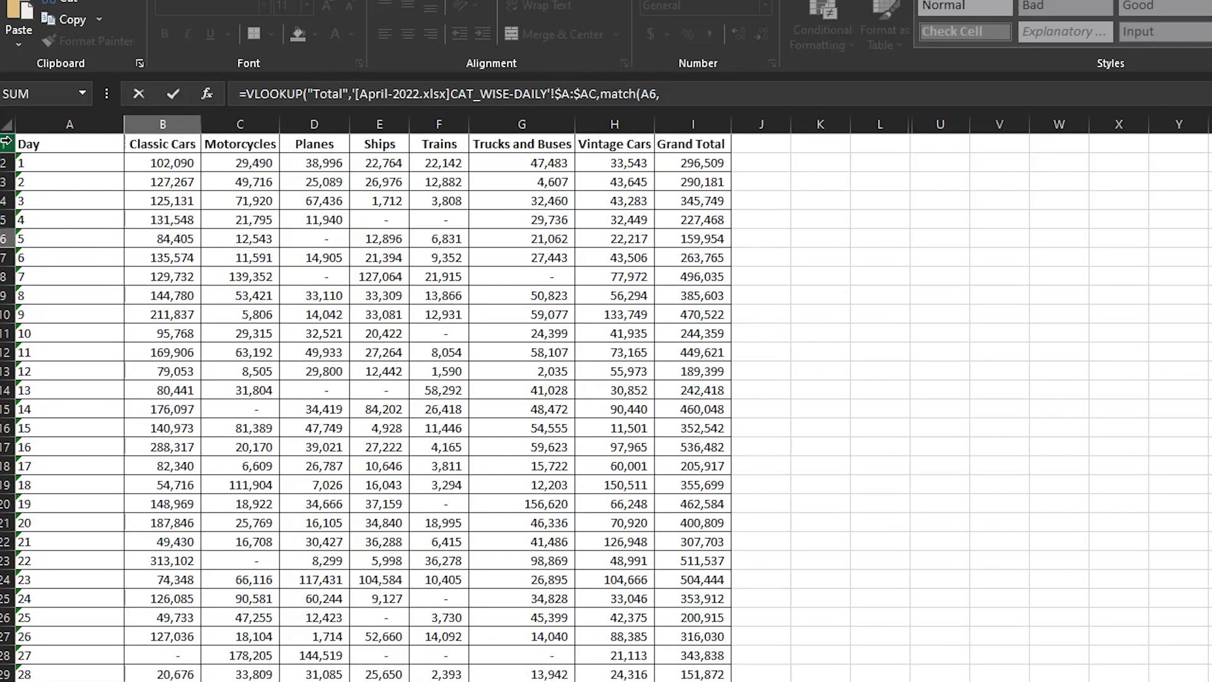
drag(44, 144, 720, 145)
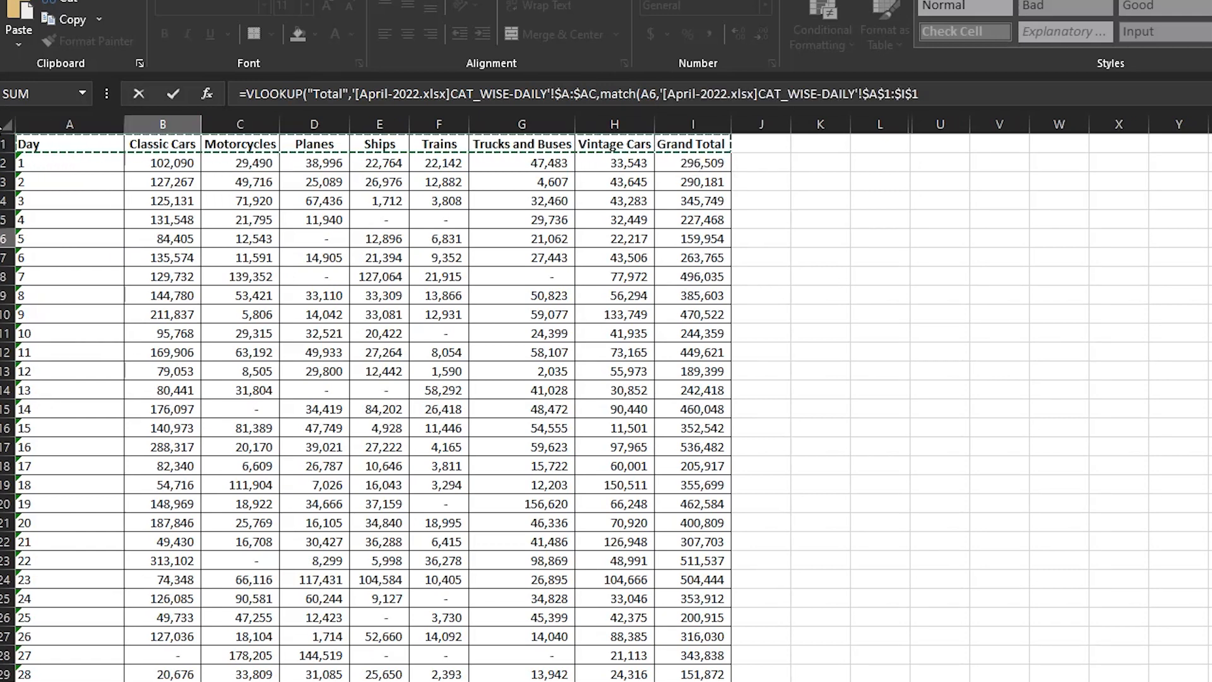
click(5, 144)
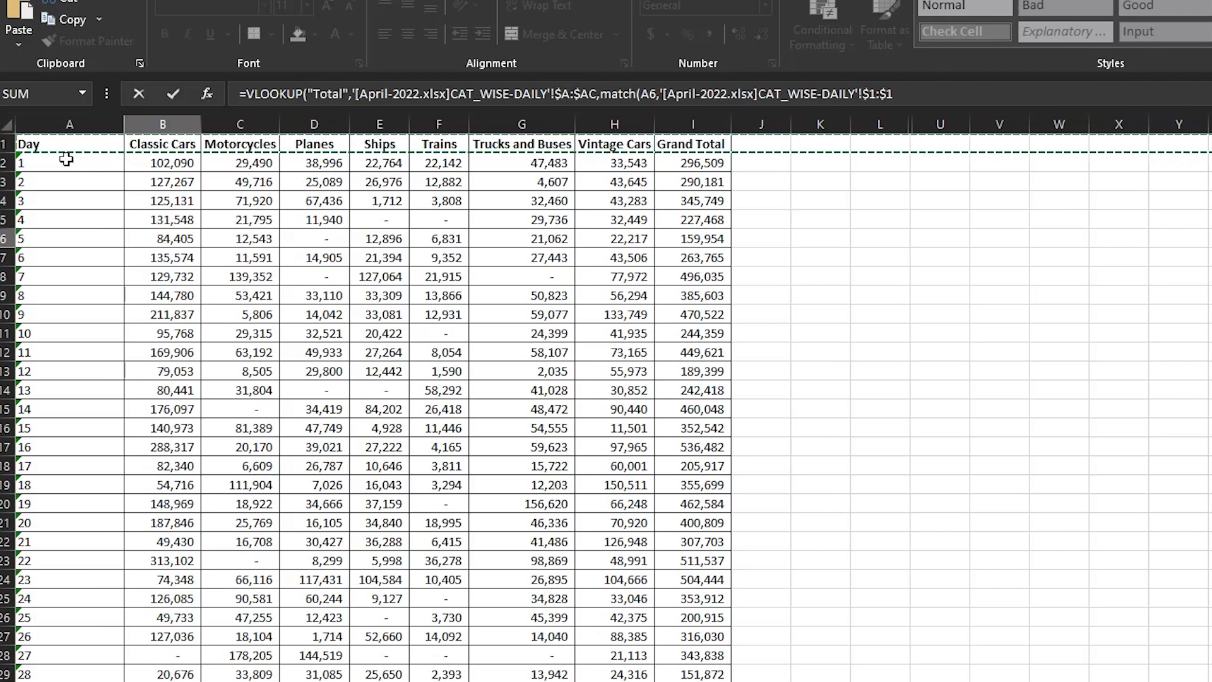
drag(89, 146, 700, 138)
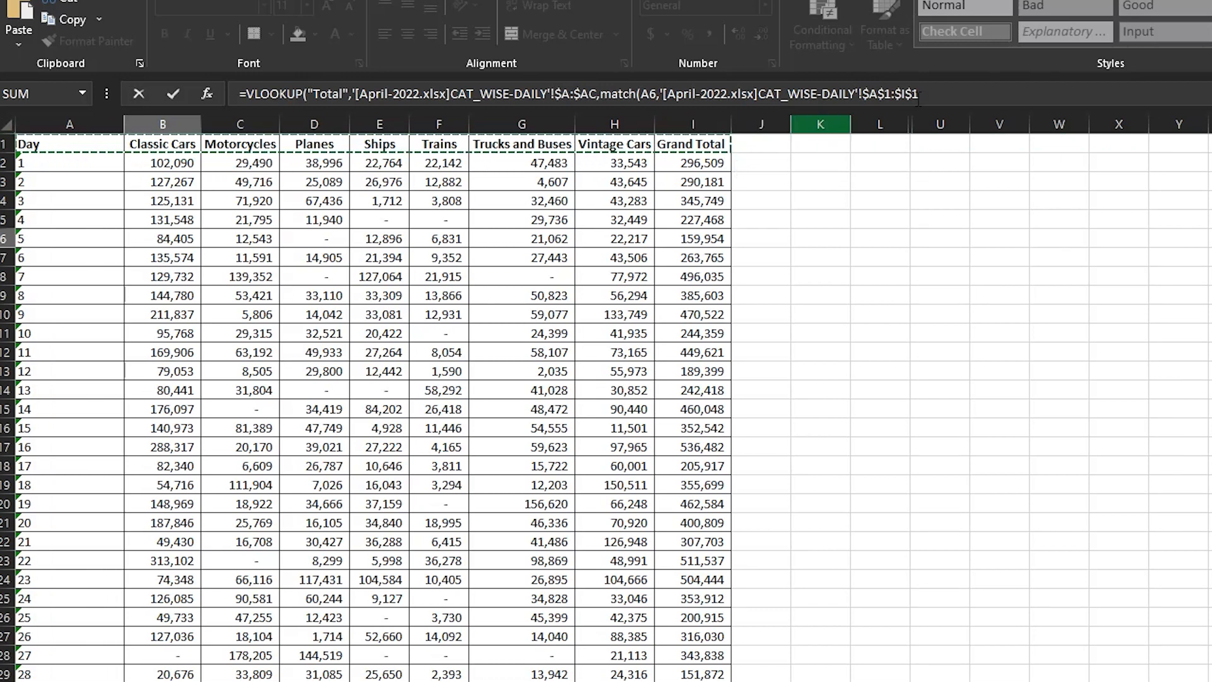
click(970, 97)
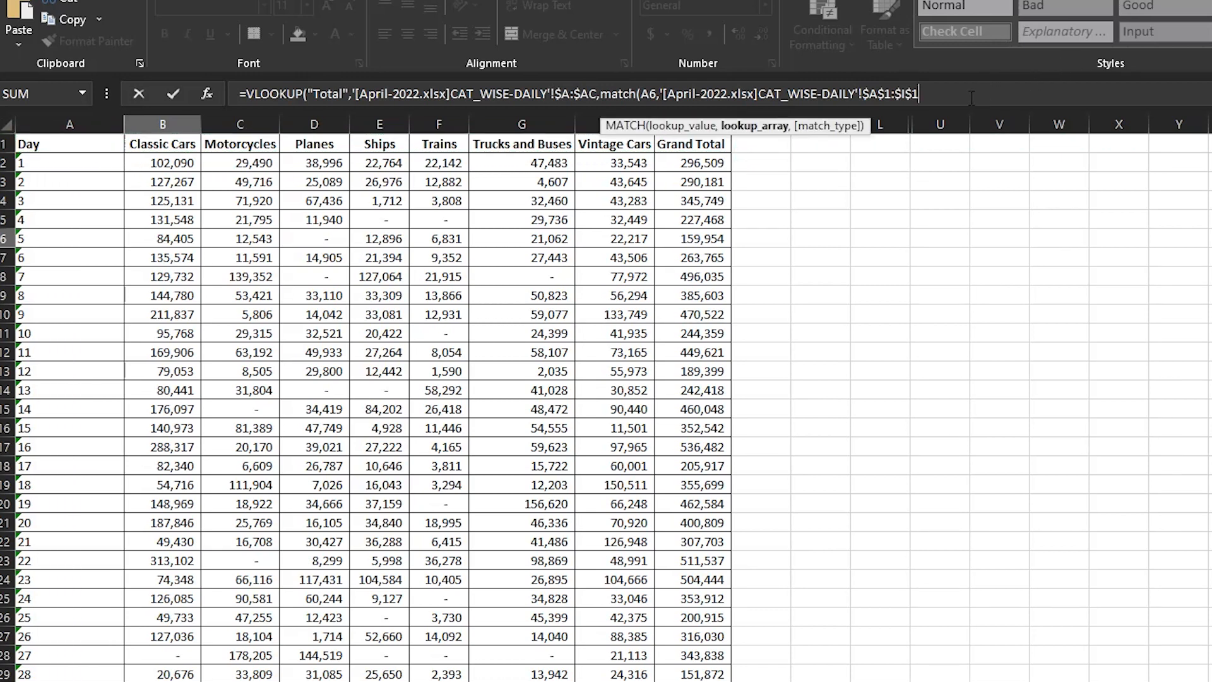
text(,0)
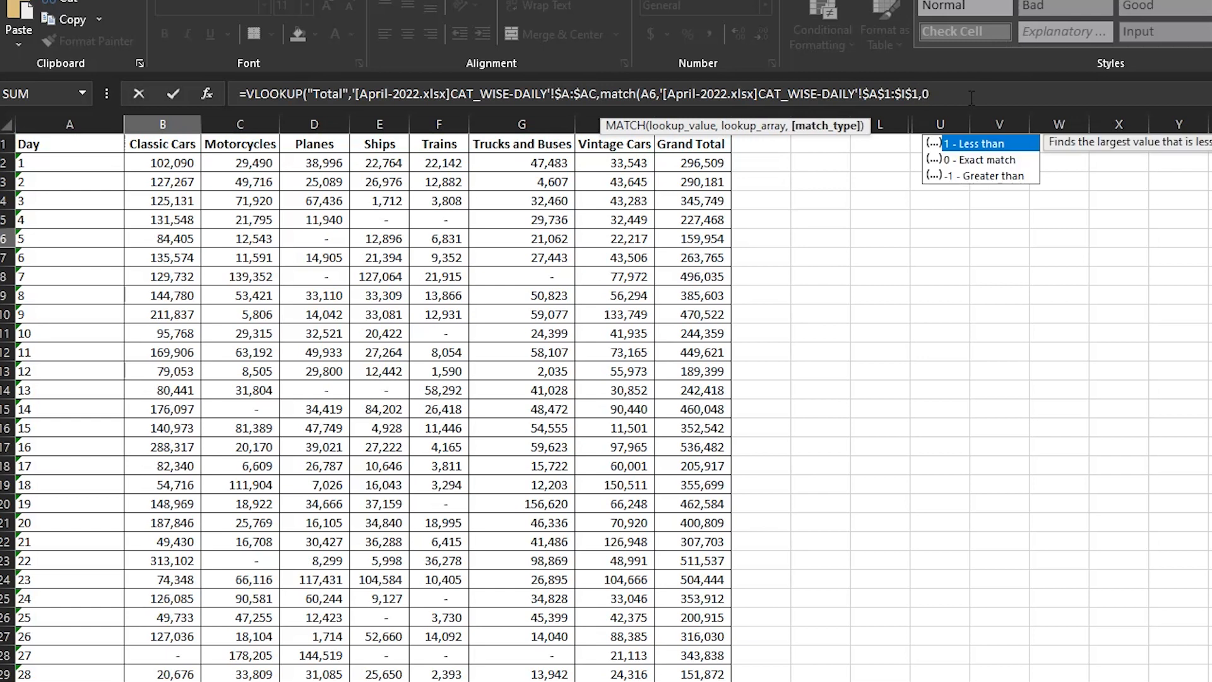
text())
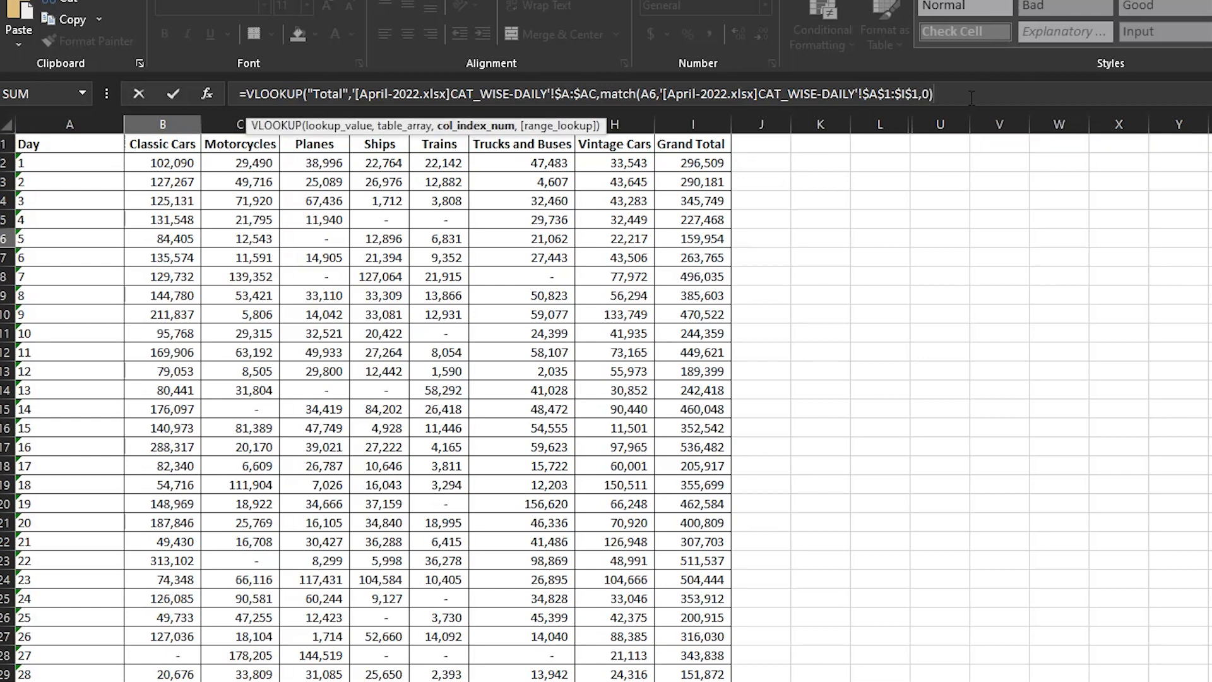
text(,)
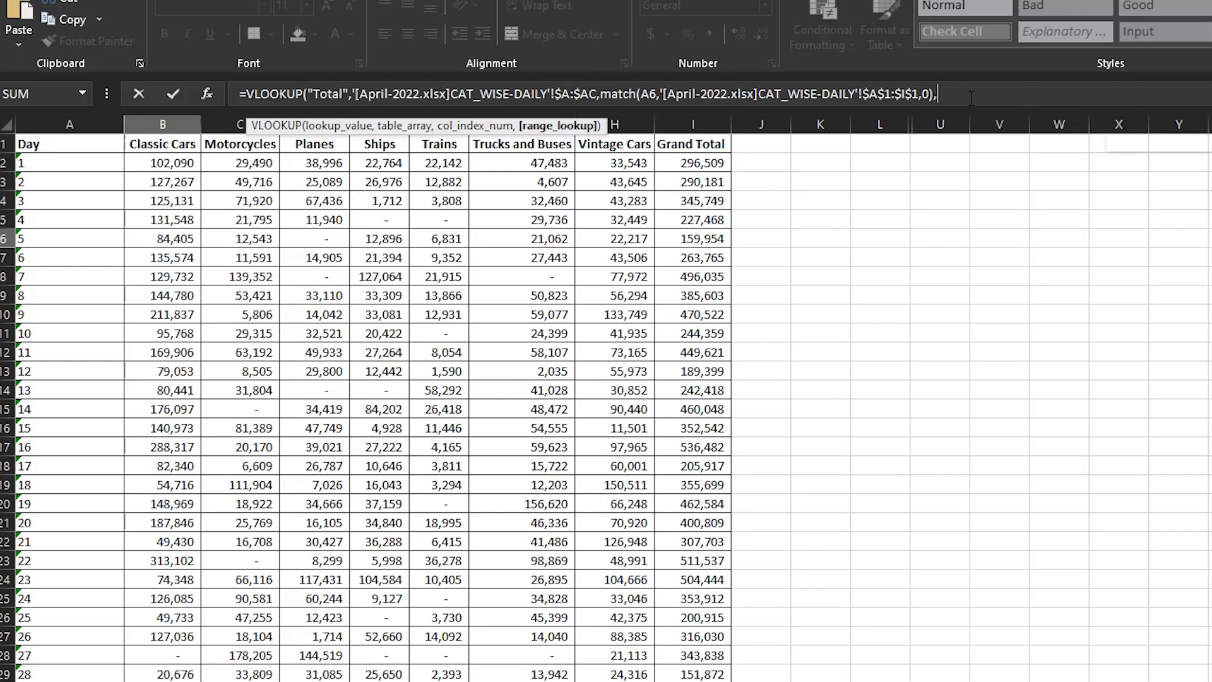
text(0)
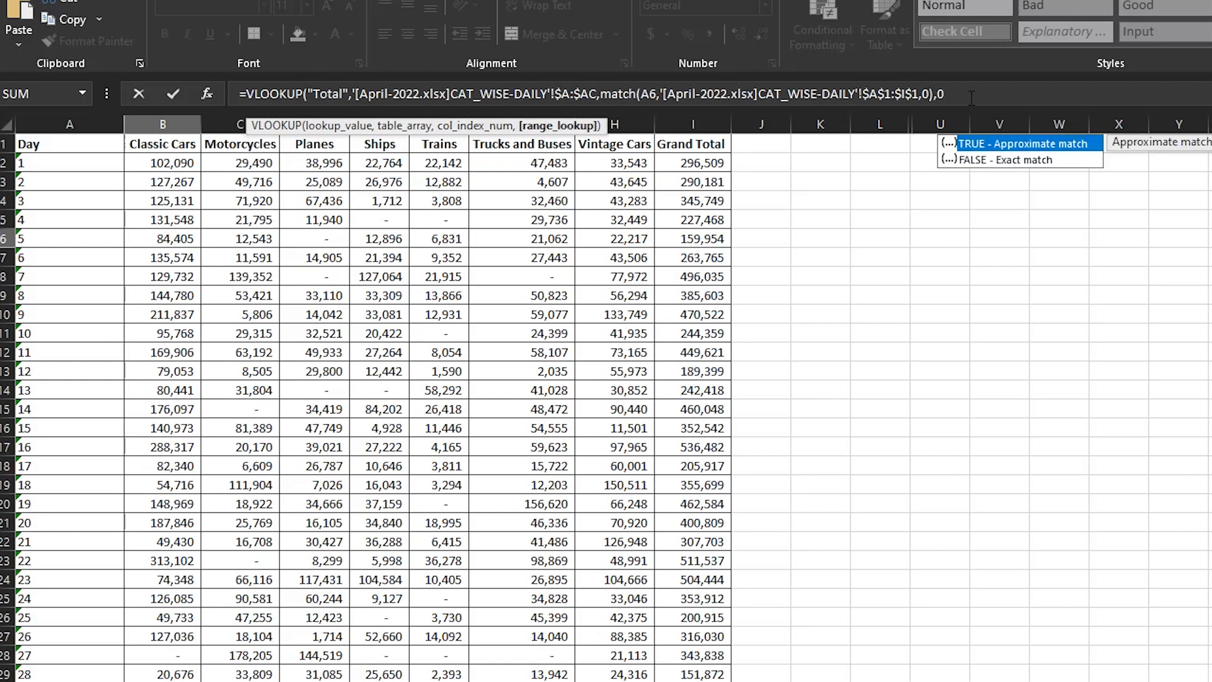
text())
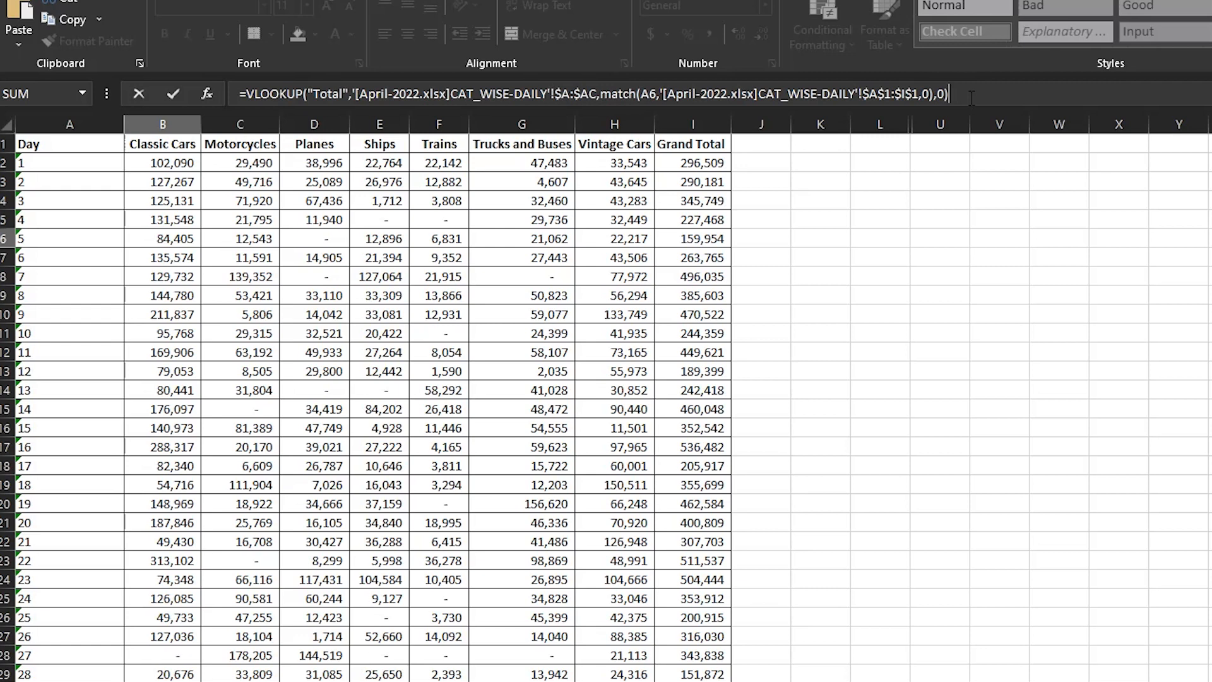
- Finish the VLOOKUP formula in B6 with range lookup 0 and enter it
key(Return)
key(Up)
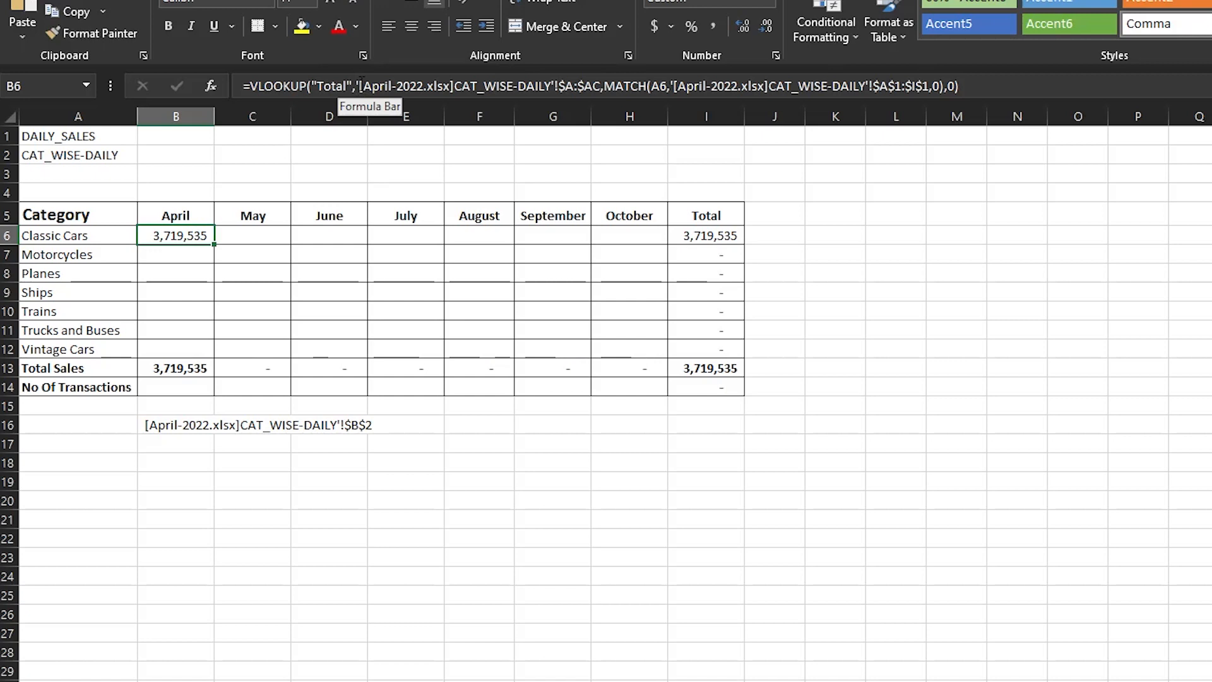
- Copy the table array reference '[April-2022.xlsx]CAT_WISE-DAILY'!$A:$AC from B6's formula into cell B19 as text
click(356, 84)
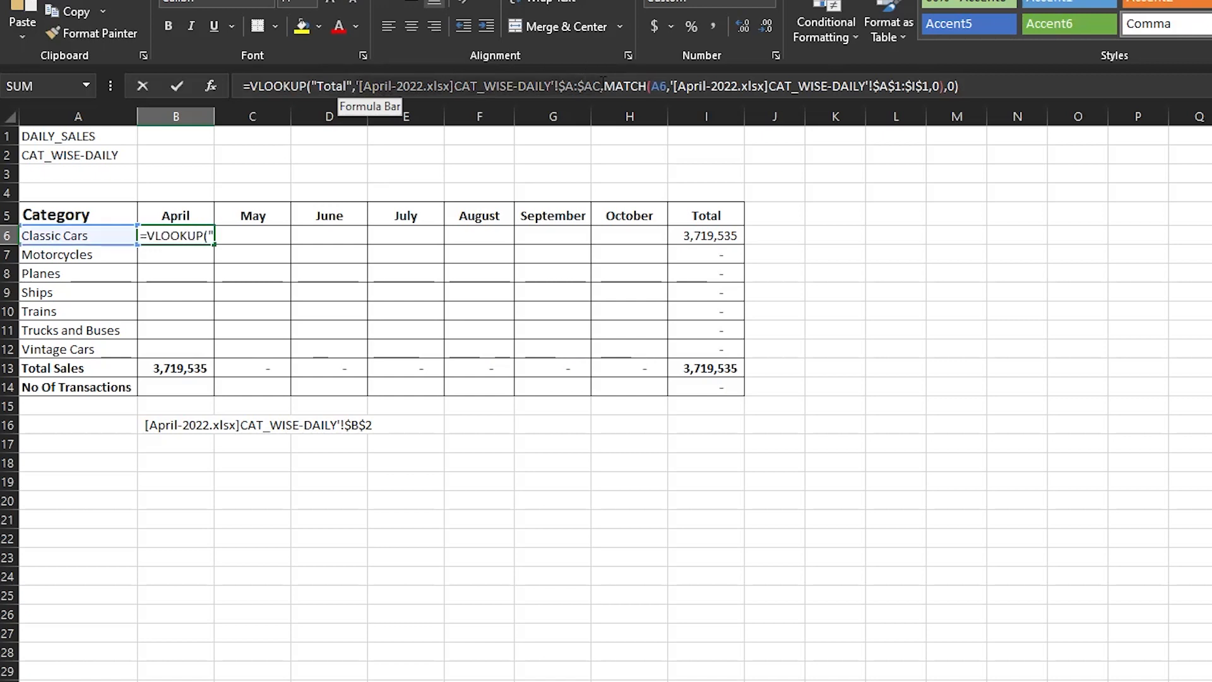
click(600, 84)
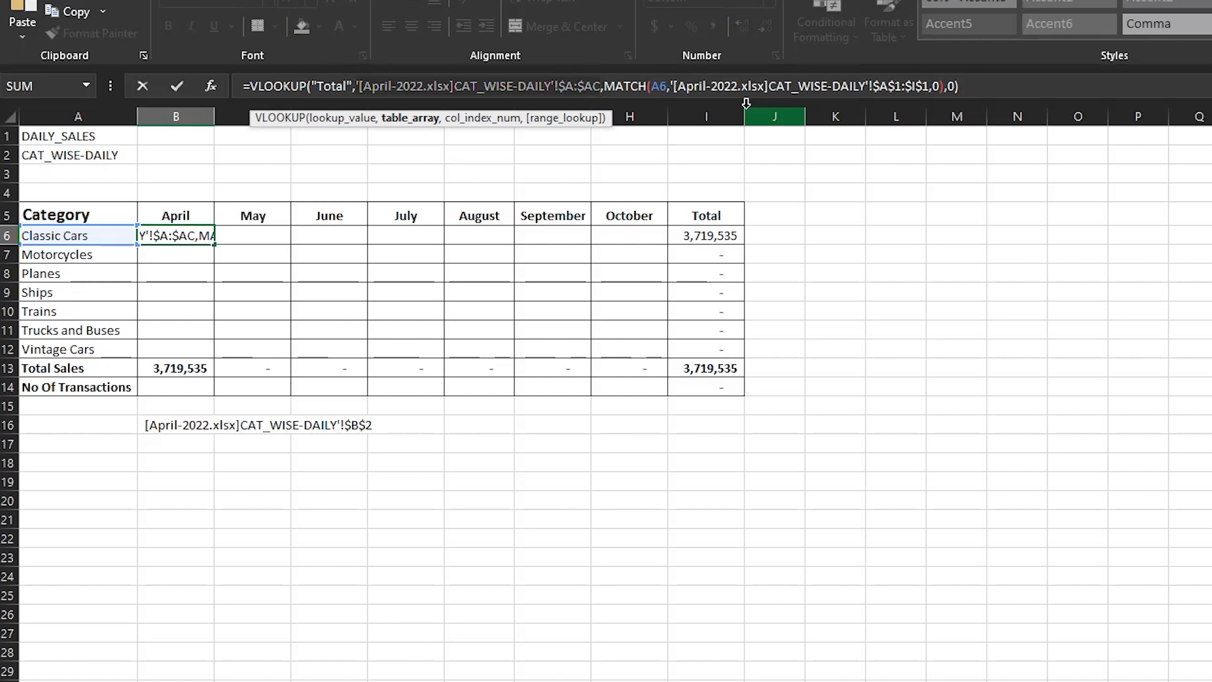
key(ctrl+Return)
click(185, 478)
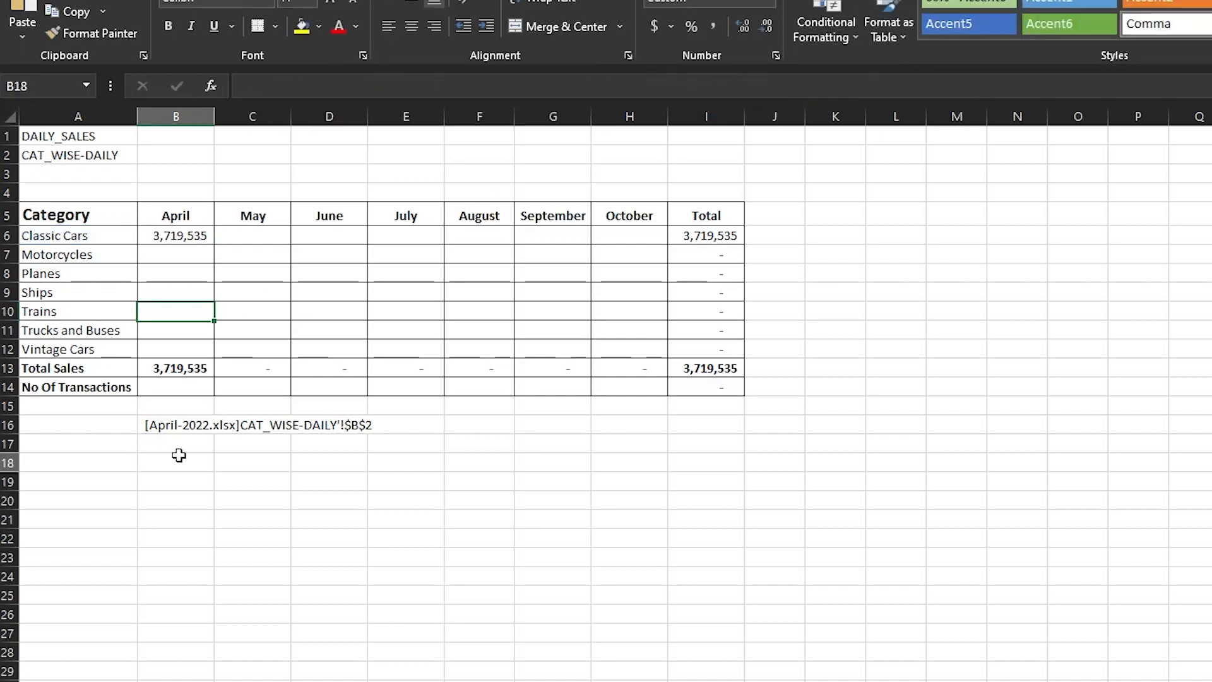
key(ctrl+v)
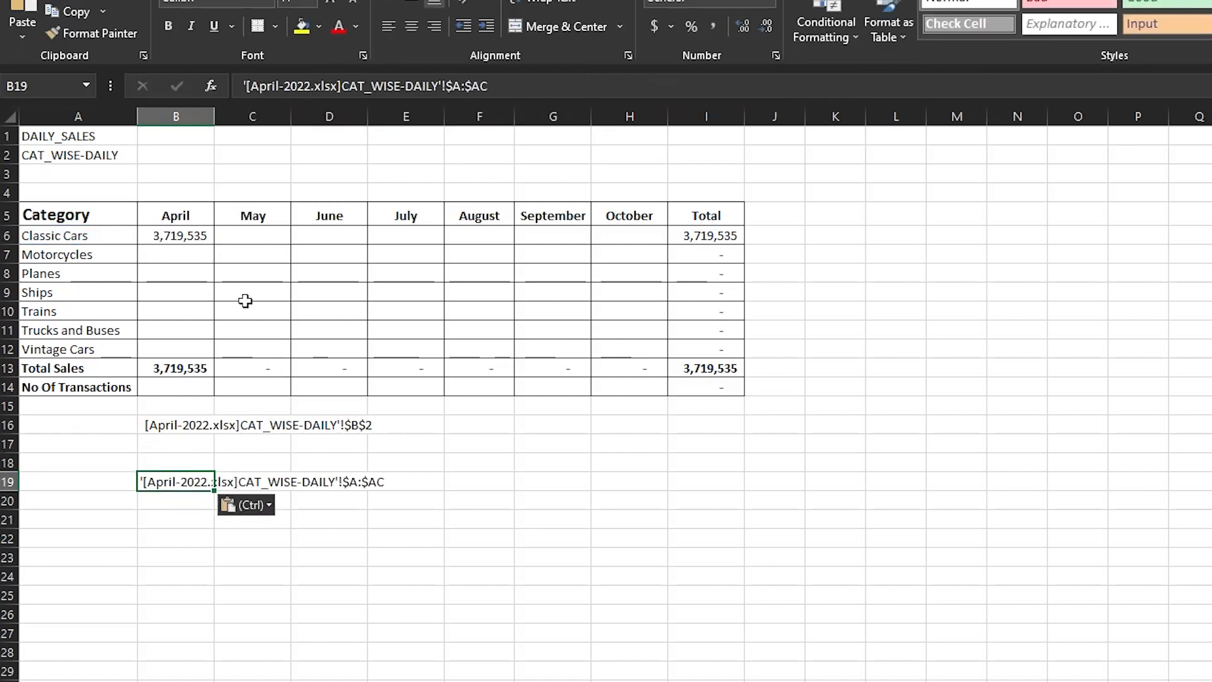
- Copy the MATCH lookup array reference '[April-2022.xlsx]CAT_WISE-DAILY'!$A$1:$I$1 from B6's formula into cell B20 as text
click(200, 236)
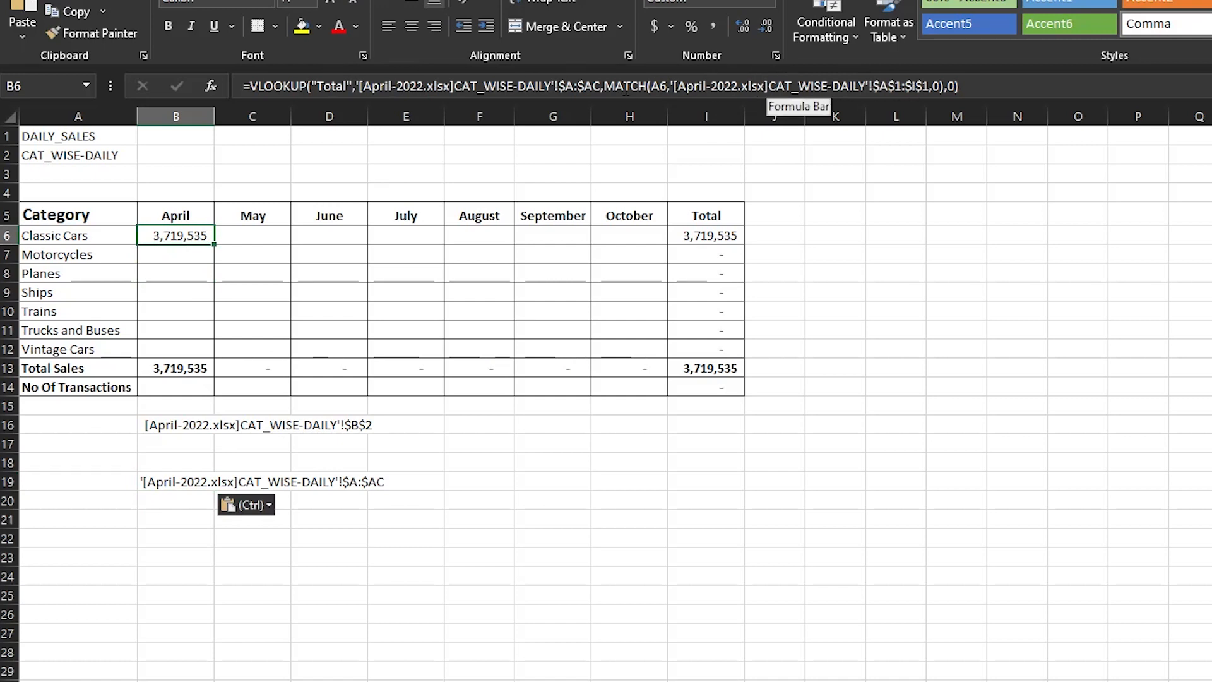
click(673, 80)
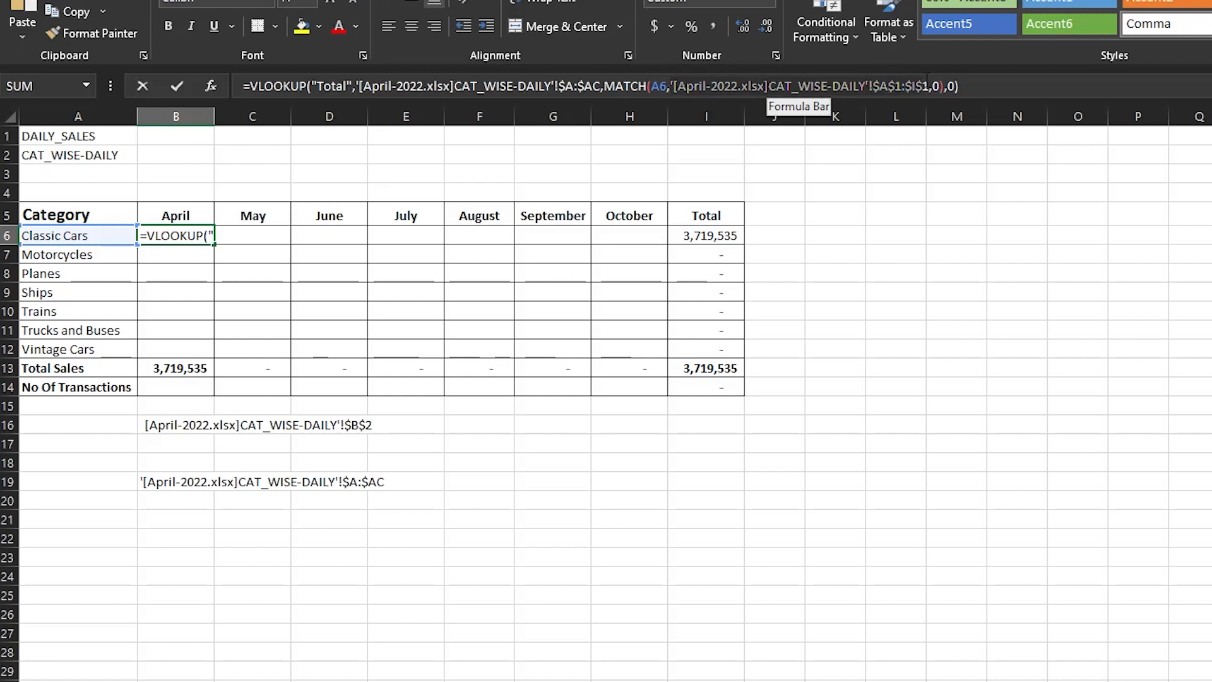
click(185, 496)
key(ctrl+v)
click(638, 555)
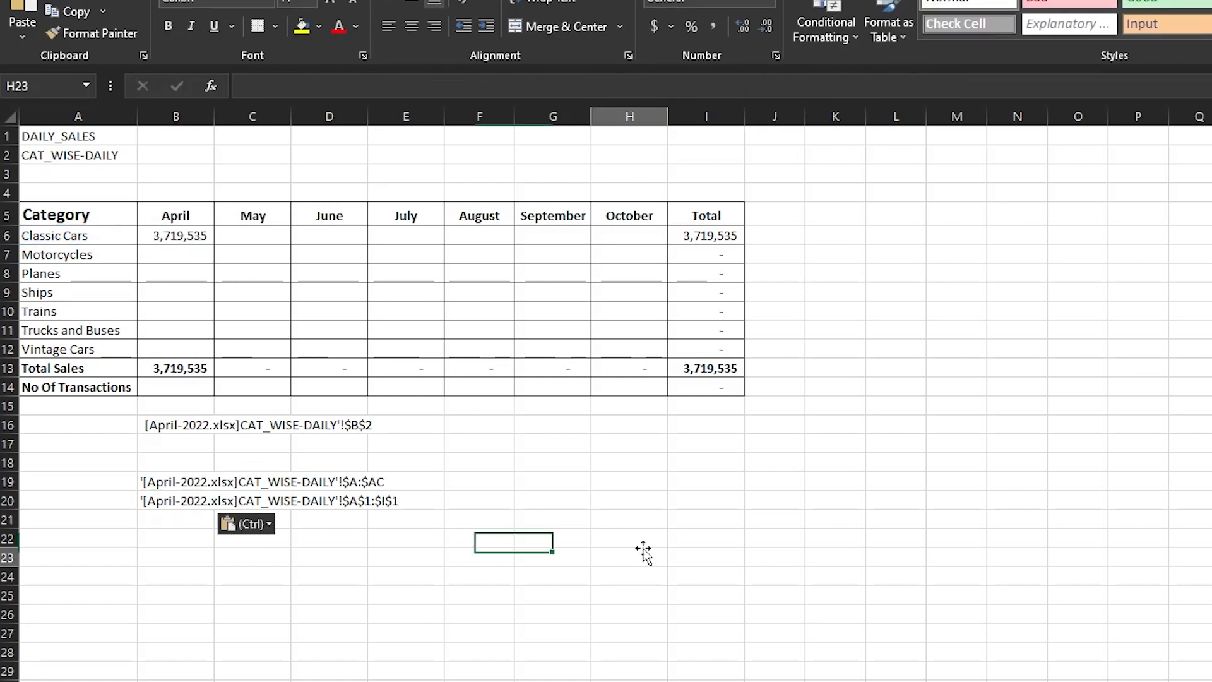
click(187, 503)
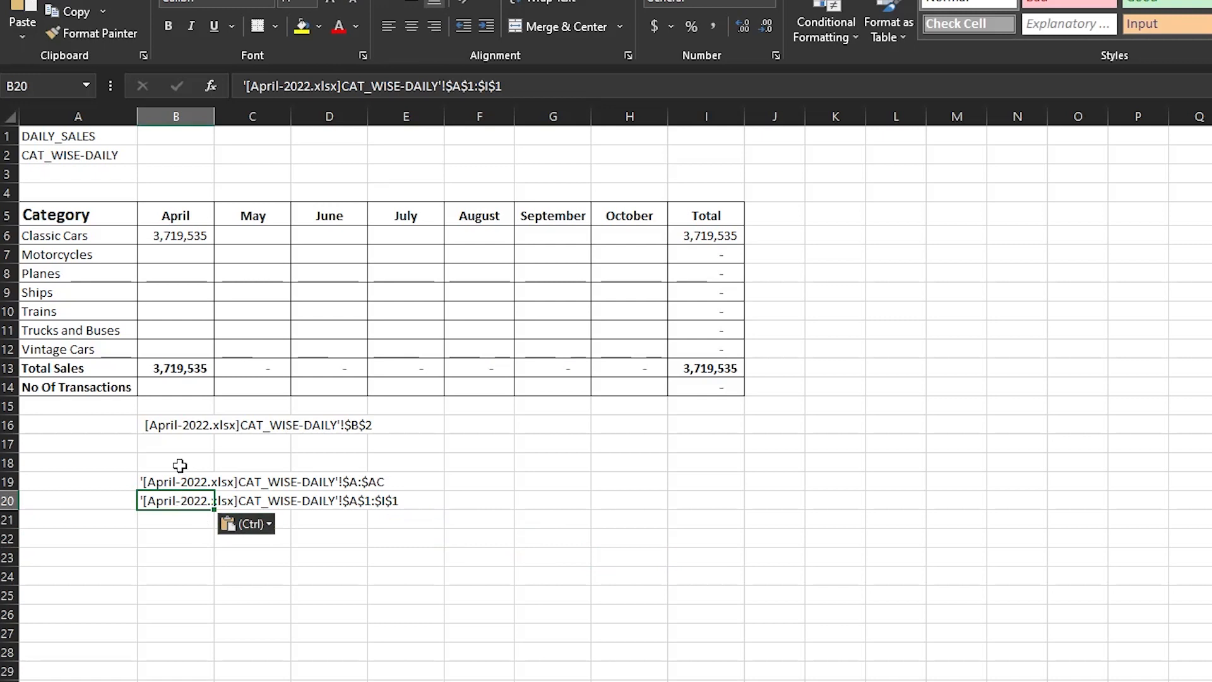
click(178, 235)
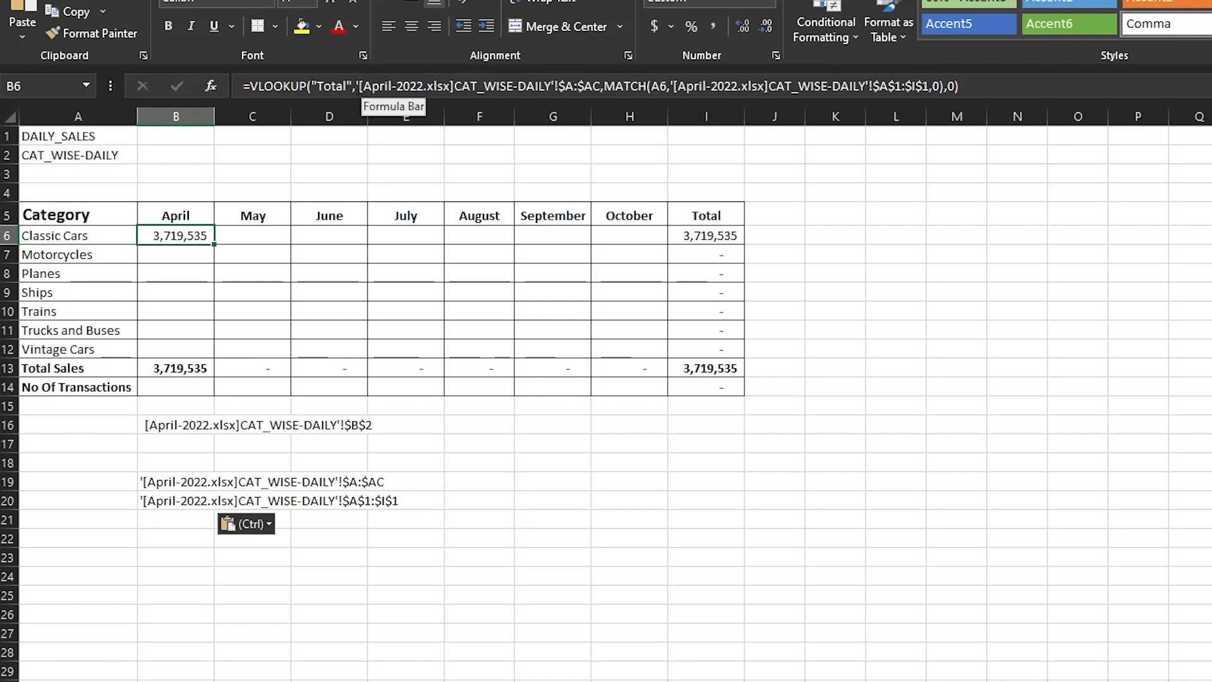
click(989, 90)
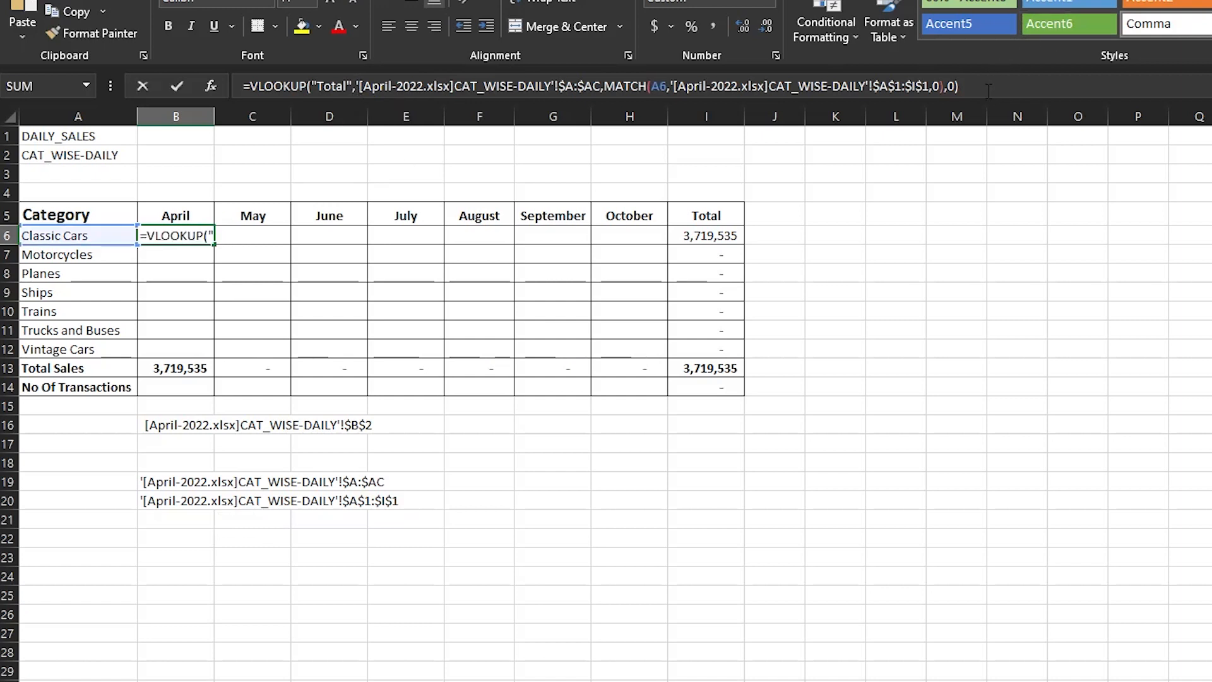
drag(356, 86, 588, 77)
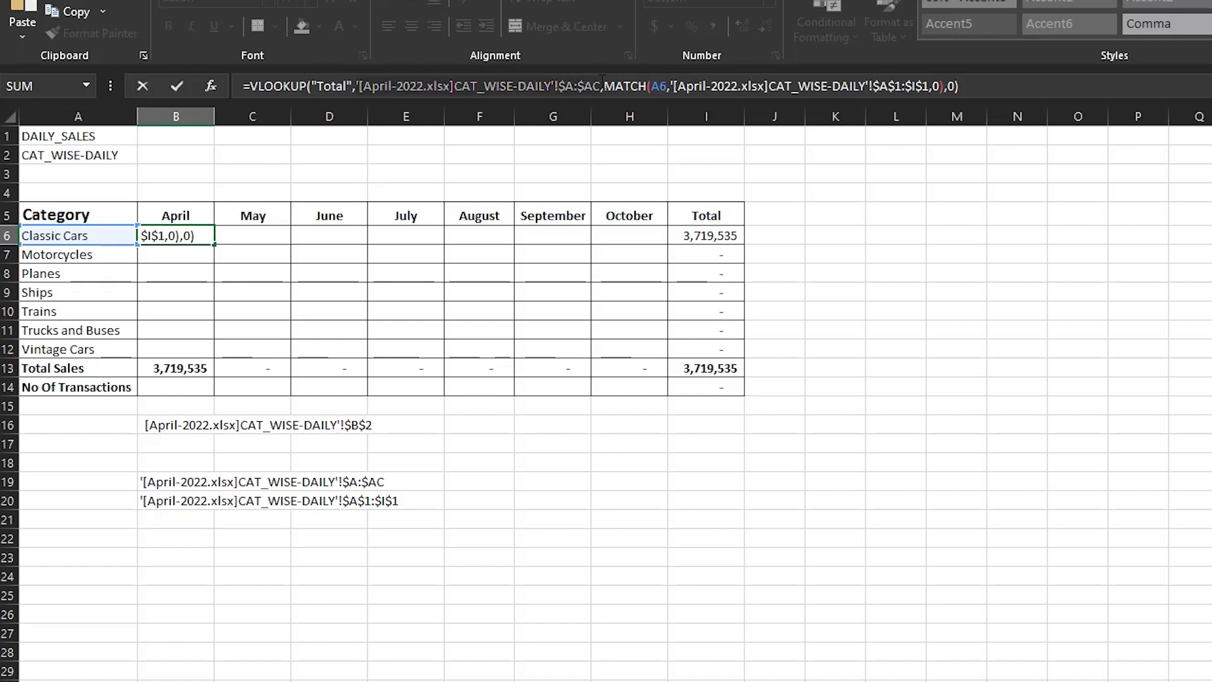
key(BackSpace)
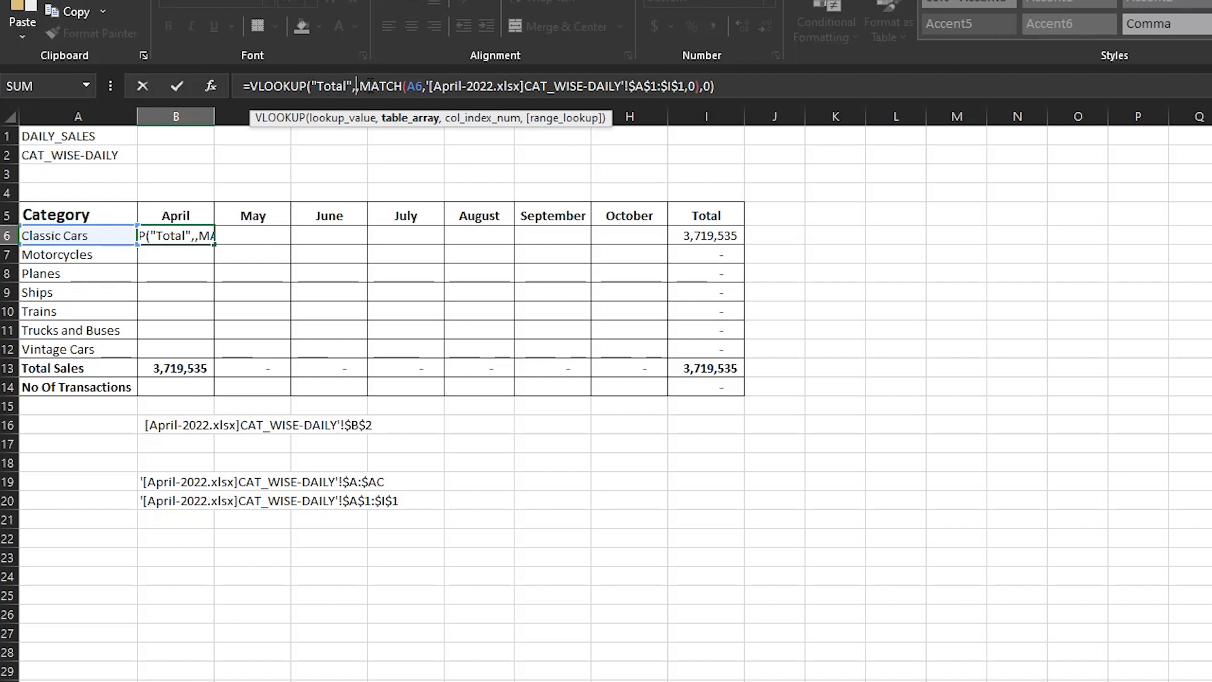
text(INDIRECT()
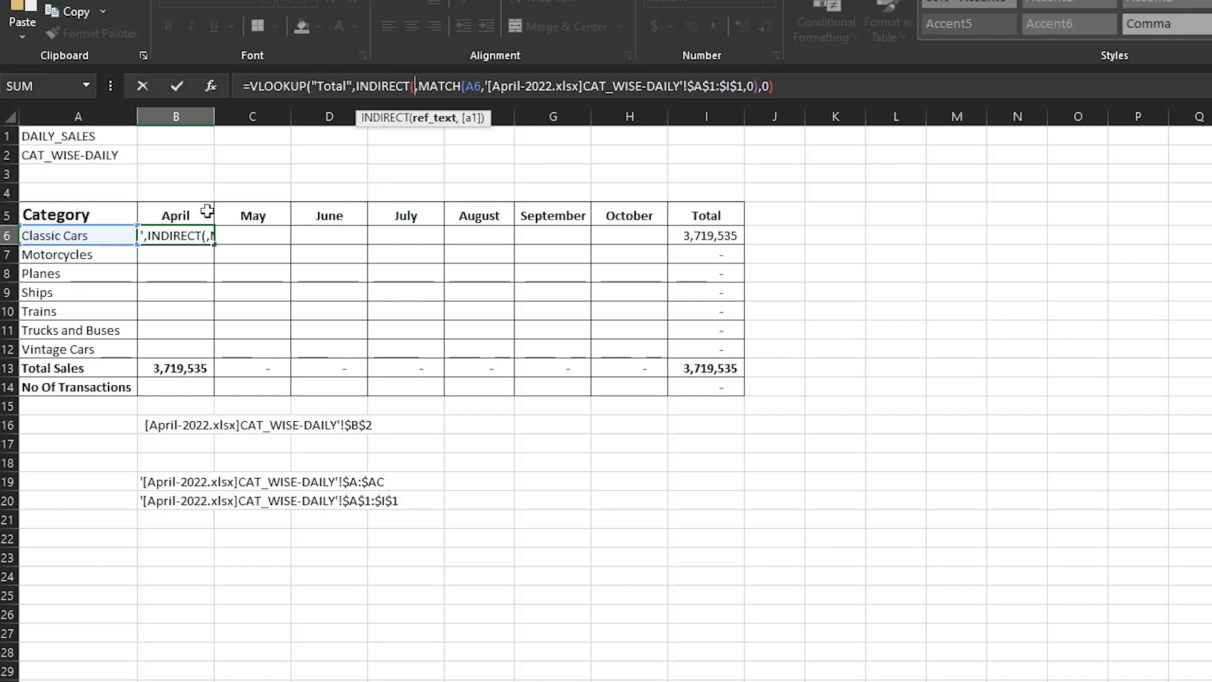
text(")
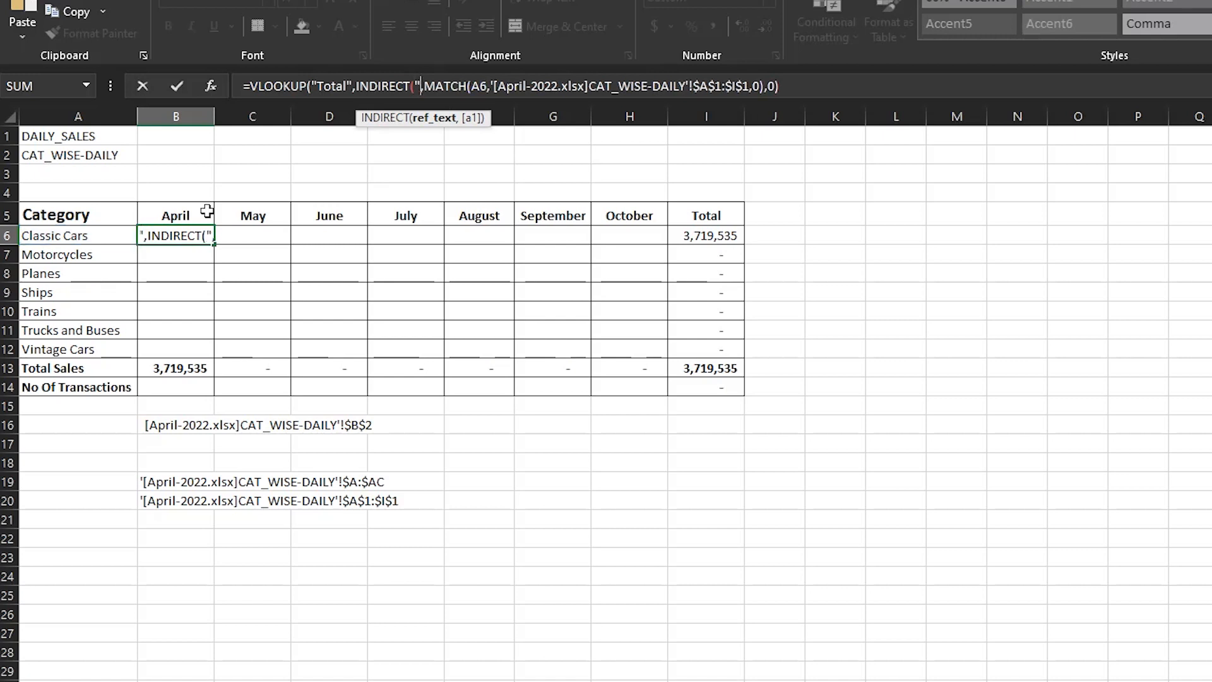
text([)
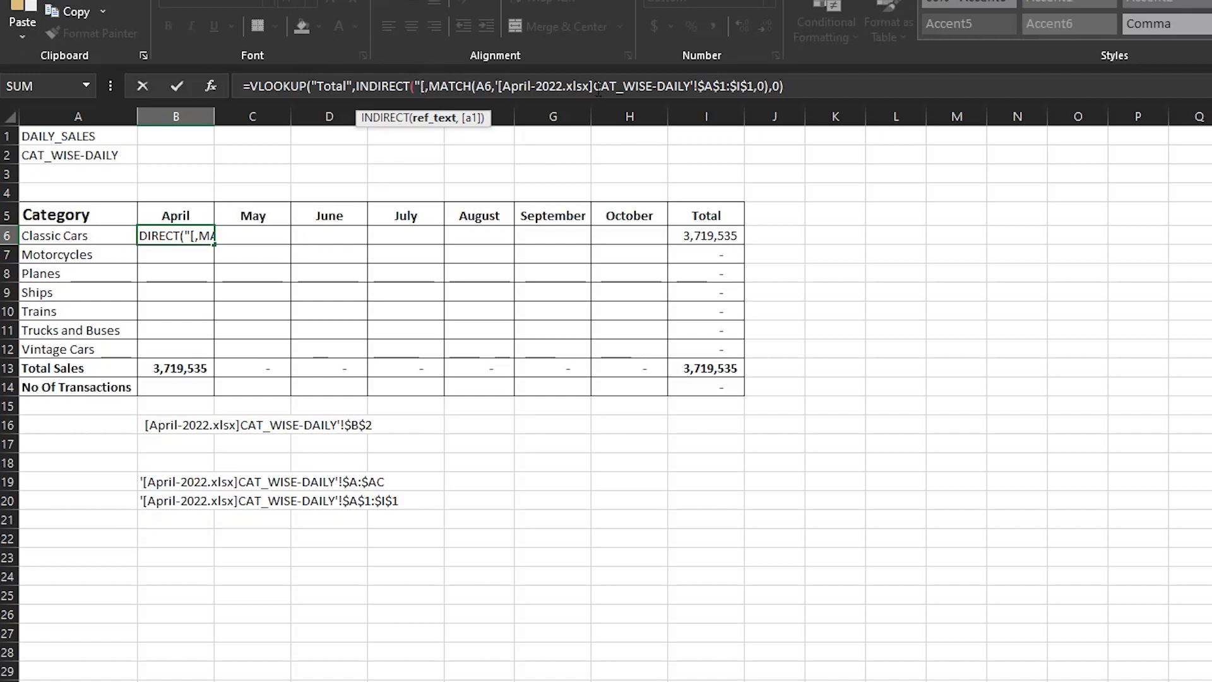
click(421, 86)
text(')
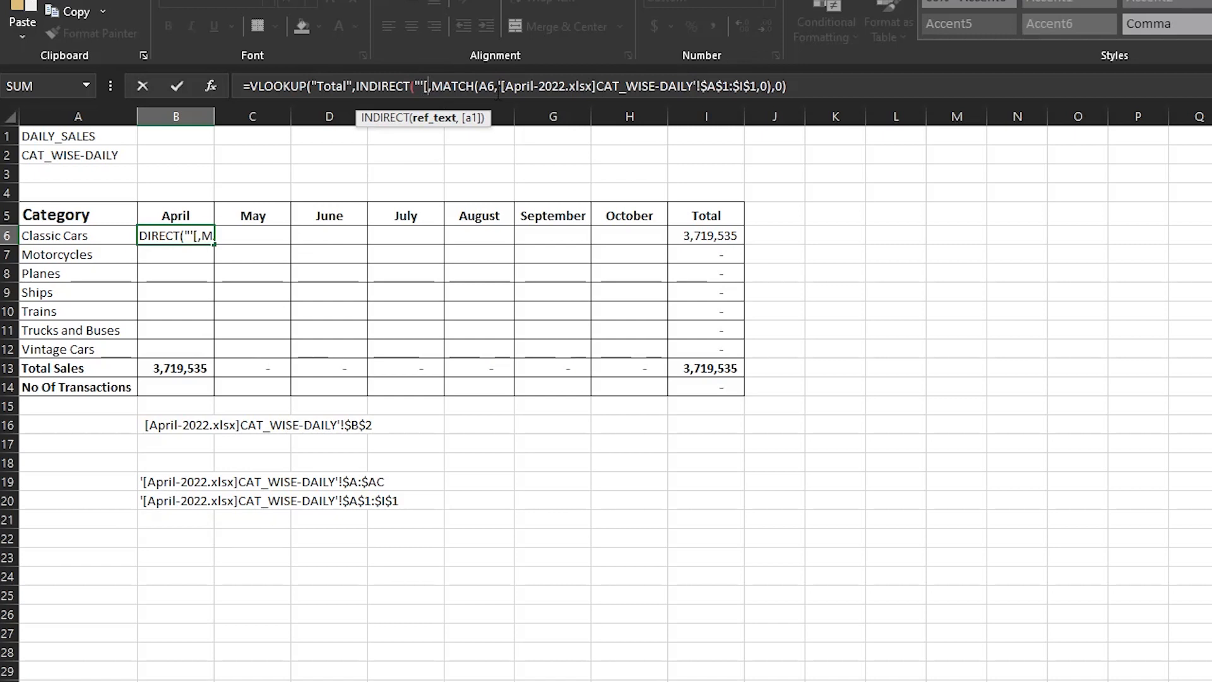
text(")
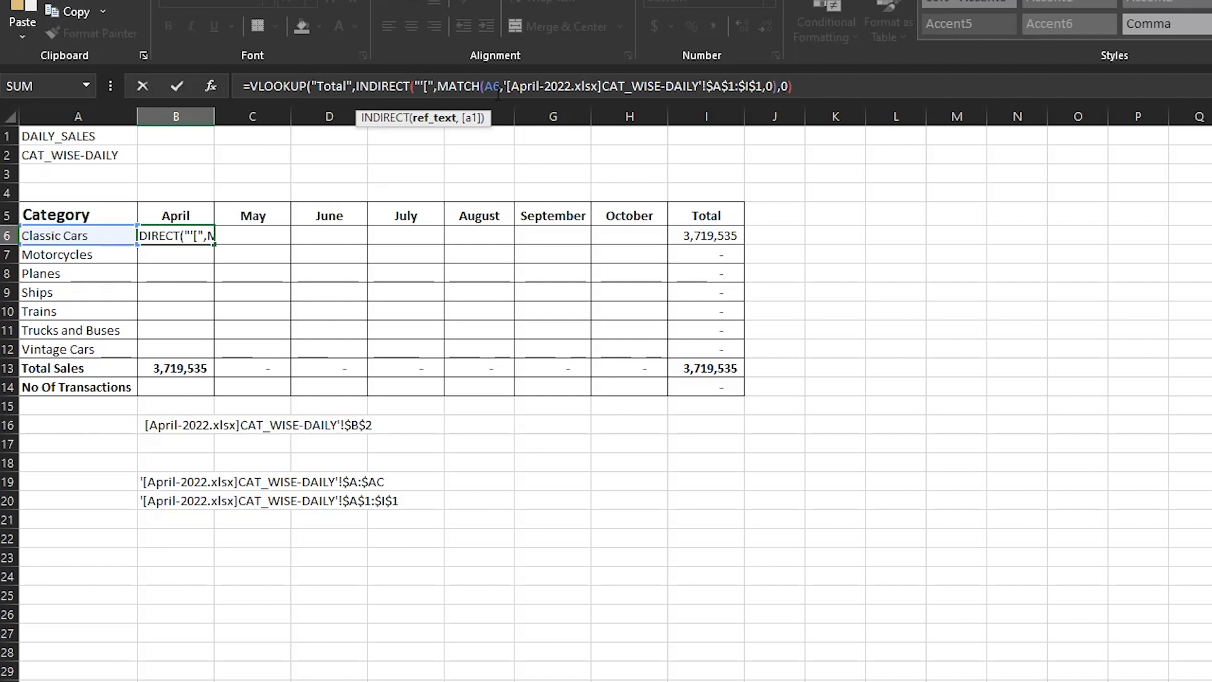
text(&)
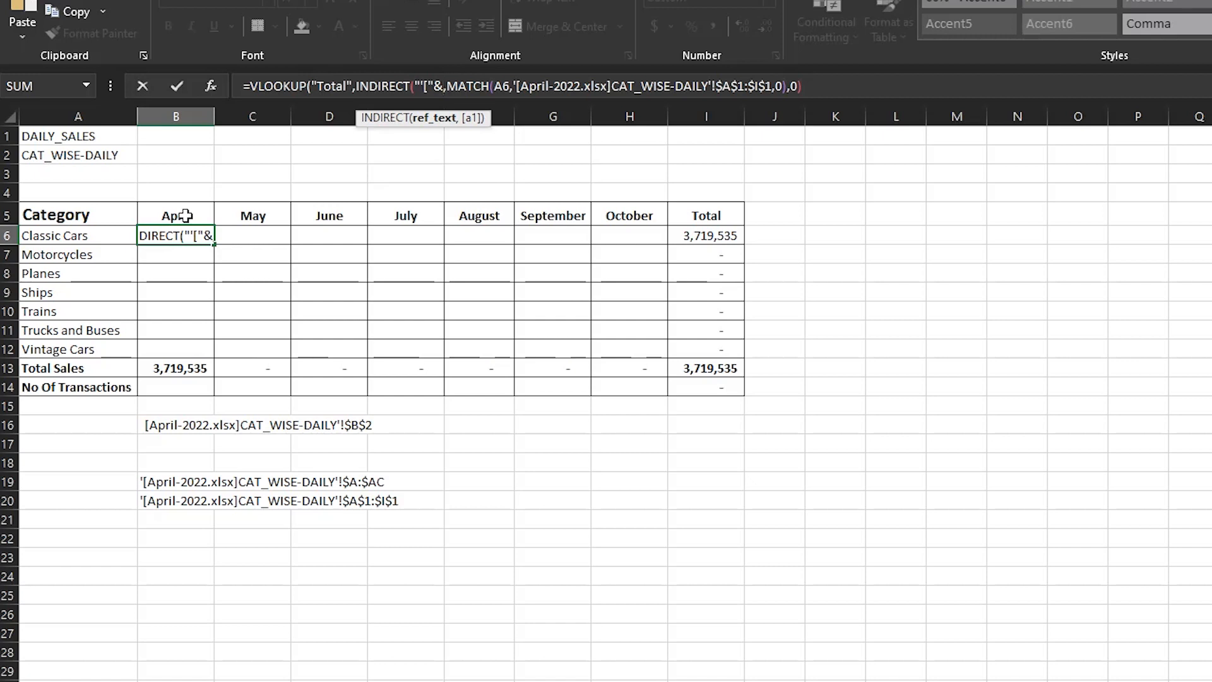
key(Escape)
drag(742, 466, 777, 463)
click(985, 291)
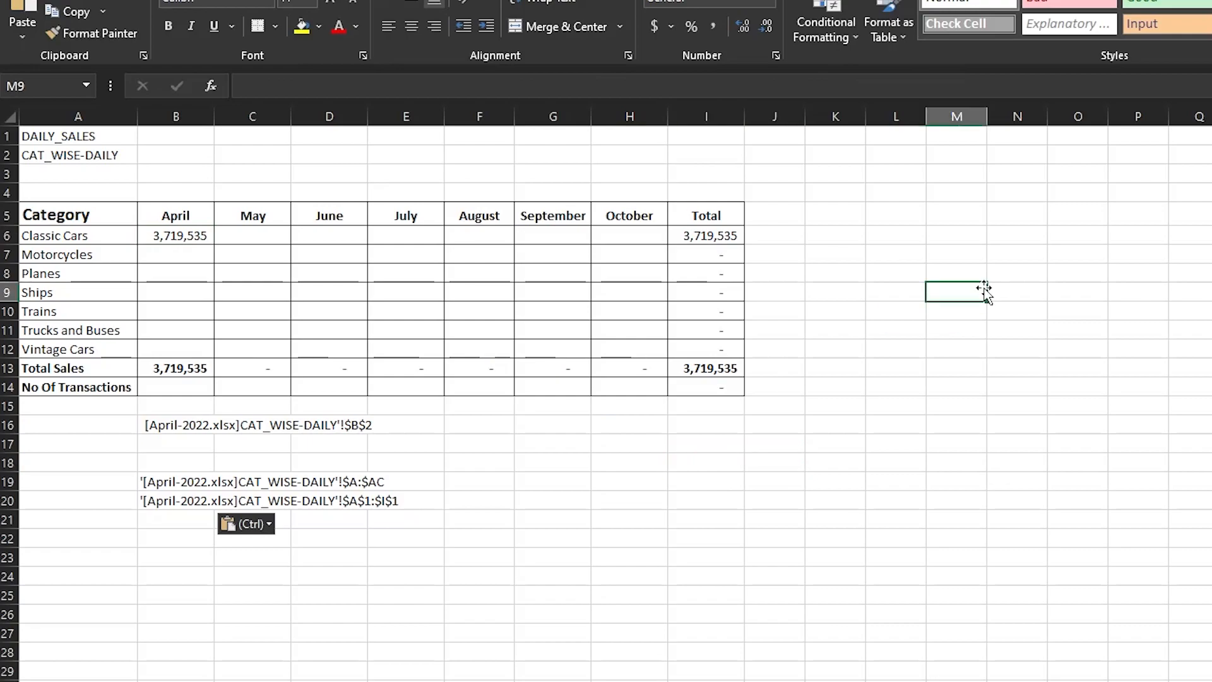
- Enter a formula in cell N8 that joins a first name as quoted text with cell N6 using &
click(1030, 256)
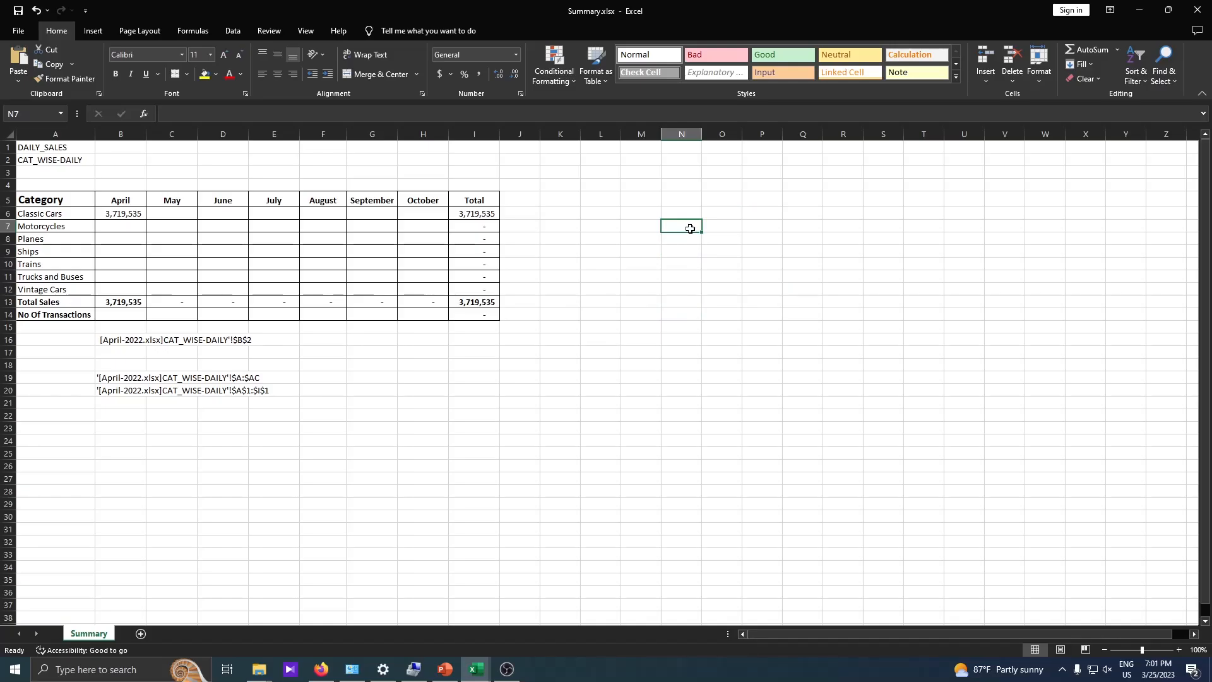
key(Down)
text(=")
key(Escape)
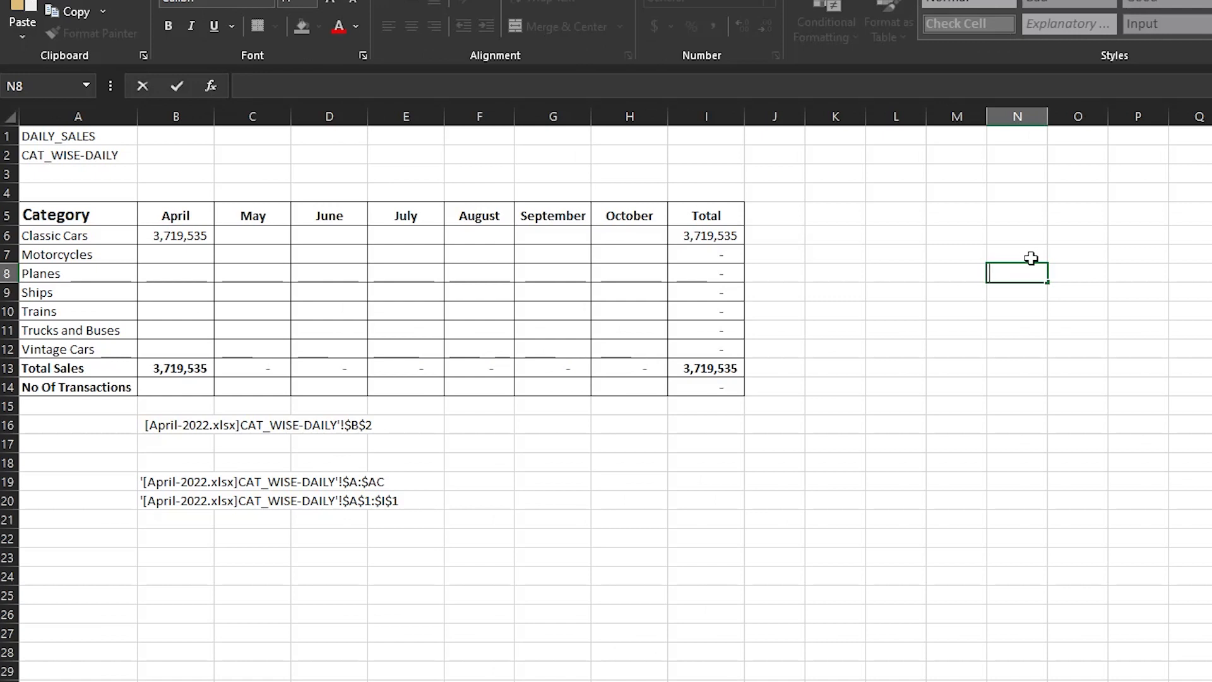
text(=)
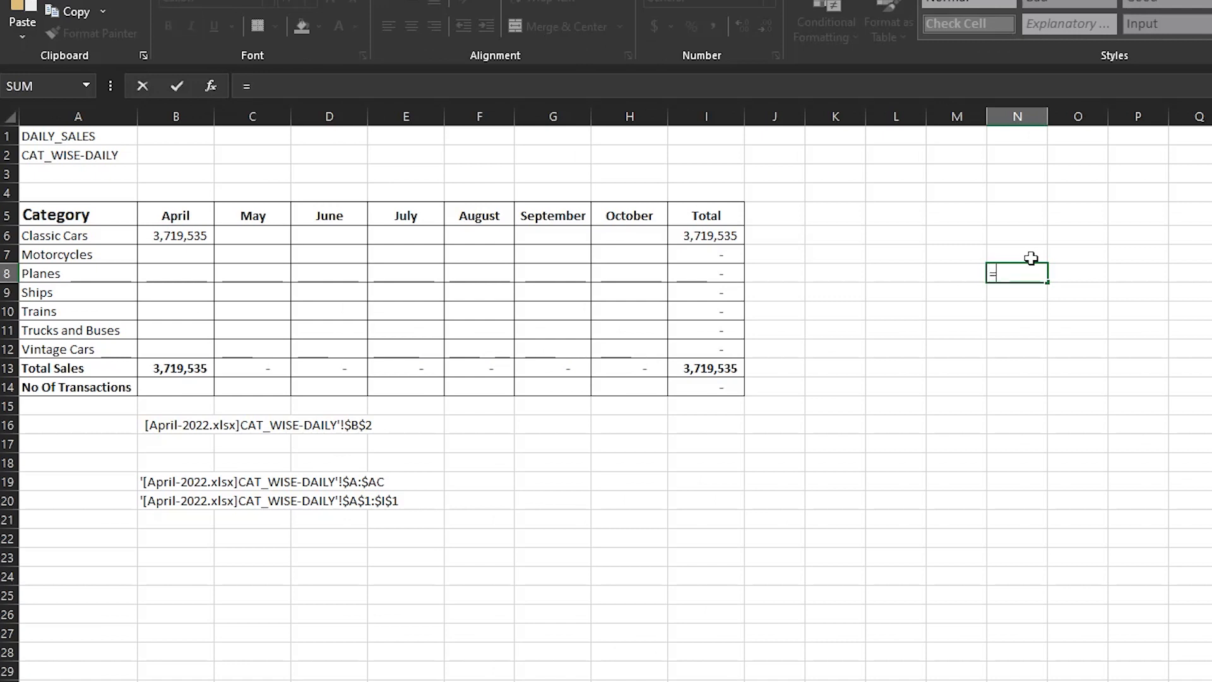
text(&)
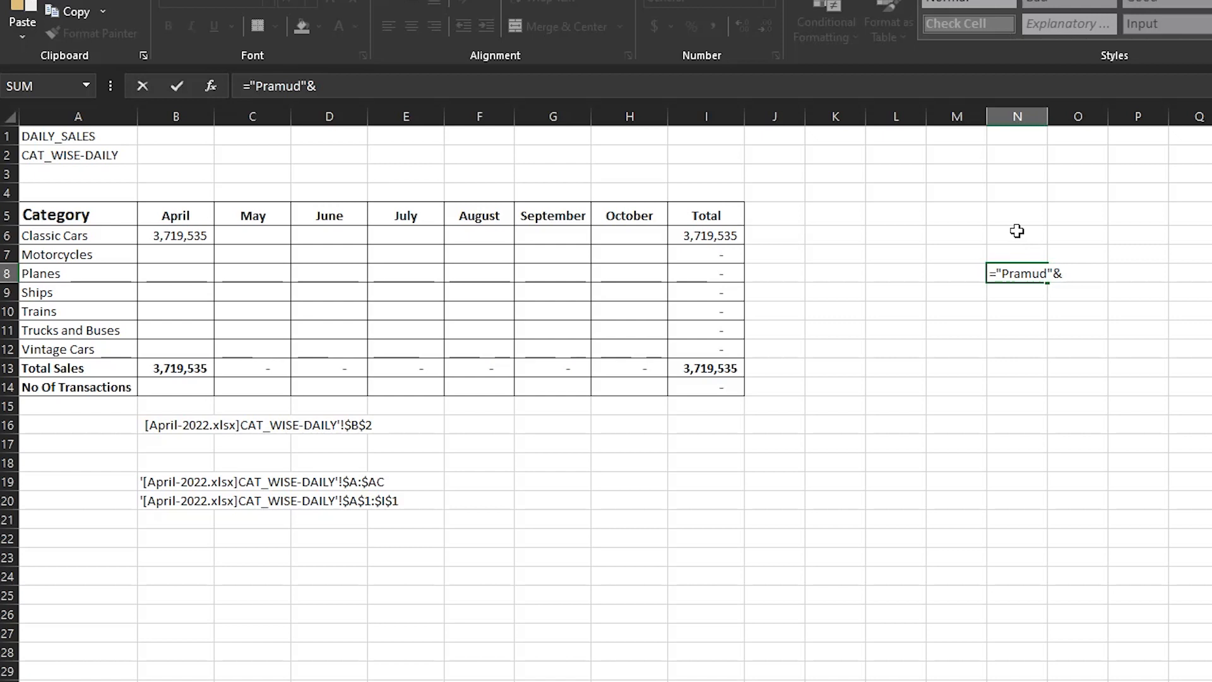
click(1016, 232)
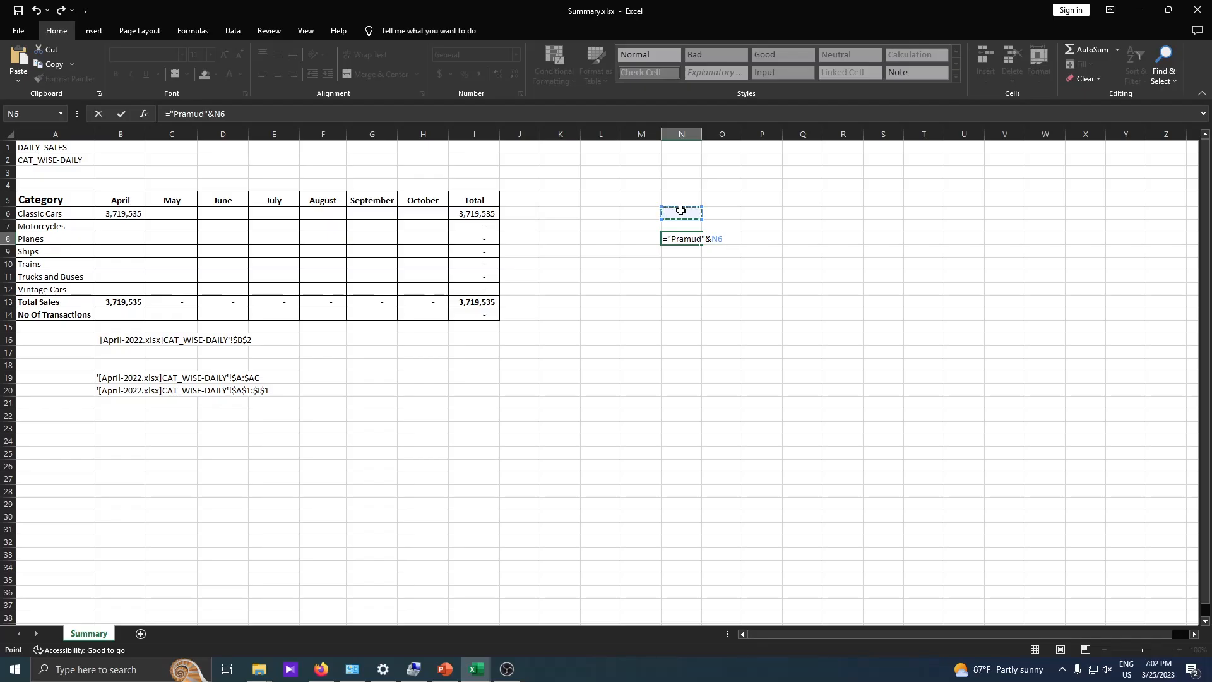
key(Return)
- Enter the person's surname in cell N6
click(681, 211)
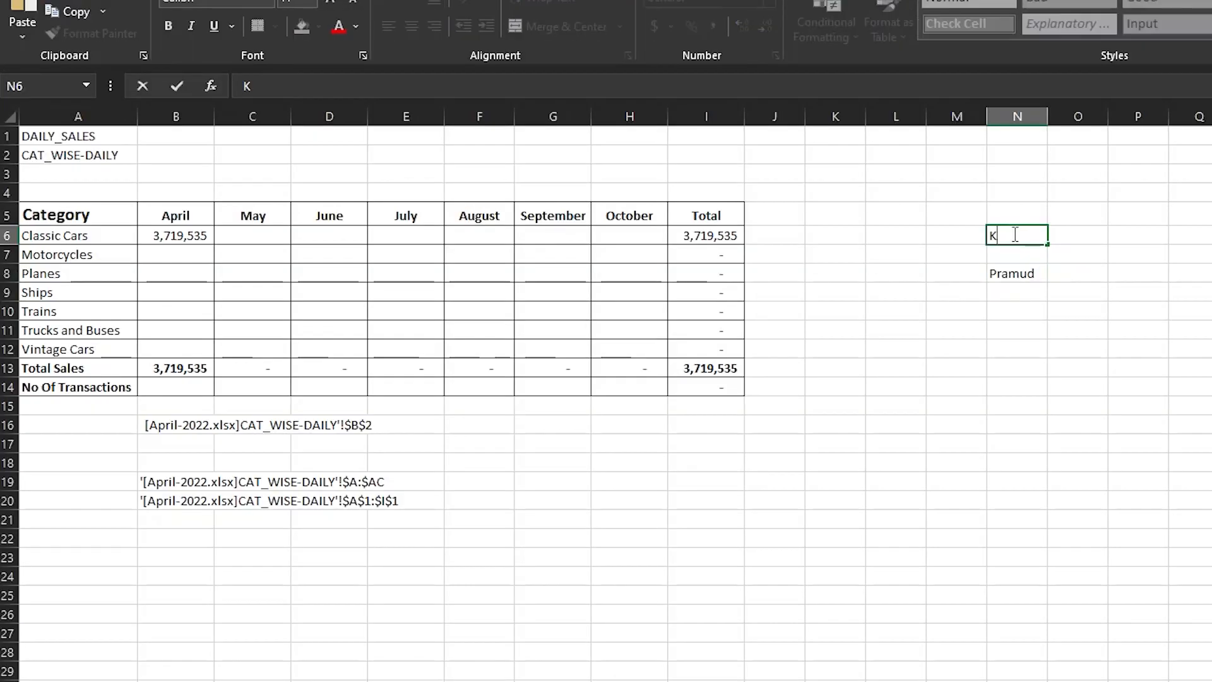
key(Return)
click(1013, 233)
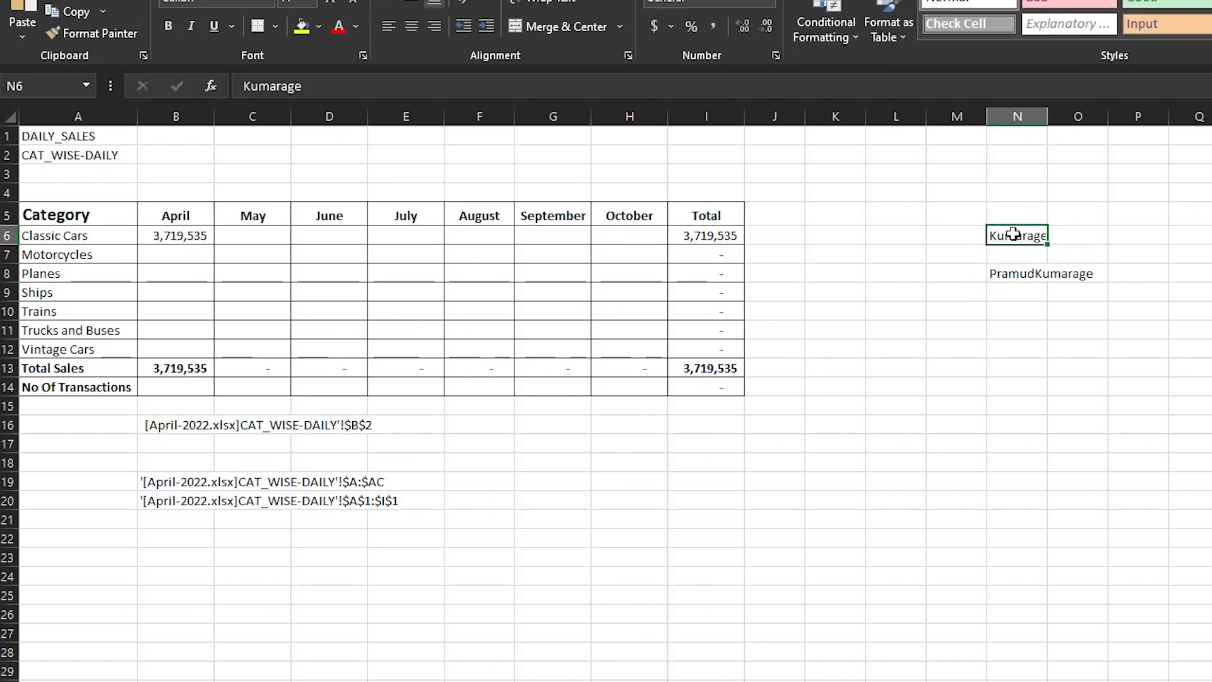
- Add a trailing space inside the quoted first name in N8's formula
click(1020, 270)
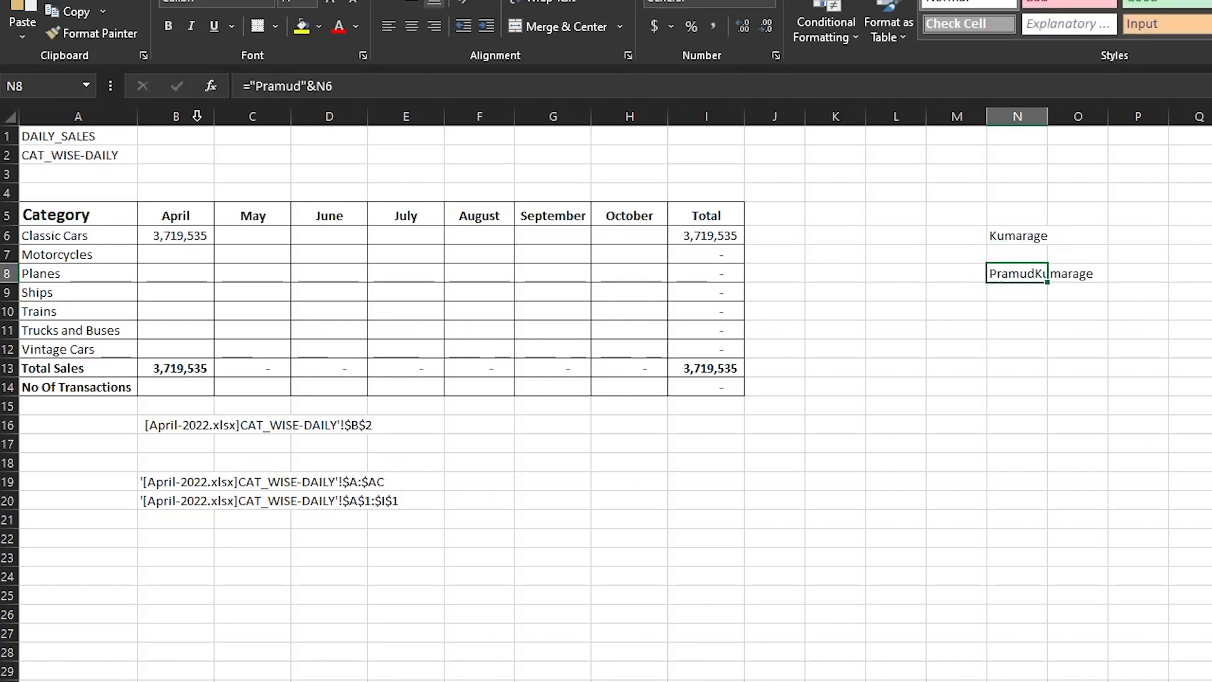
click(623, 80)
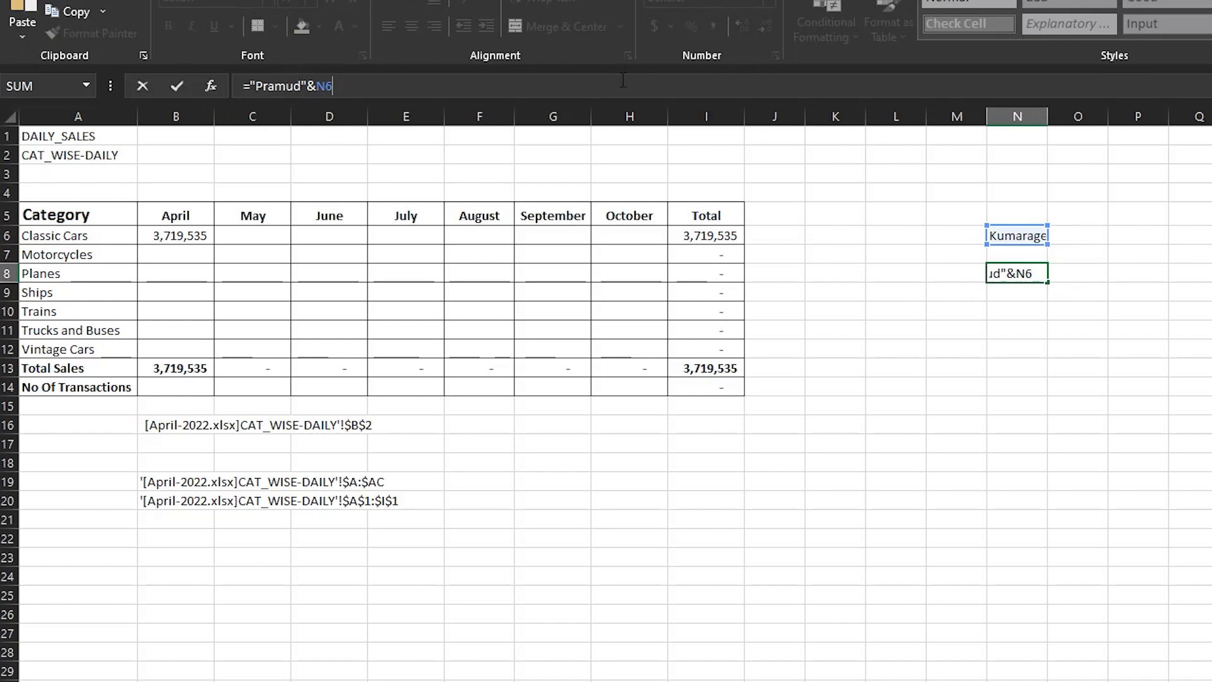
click(304, 86)
key(Return)
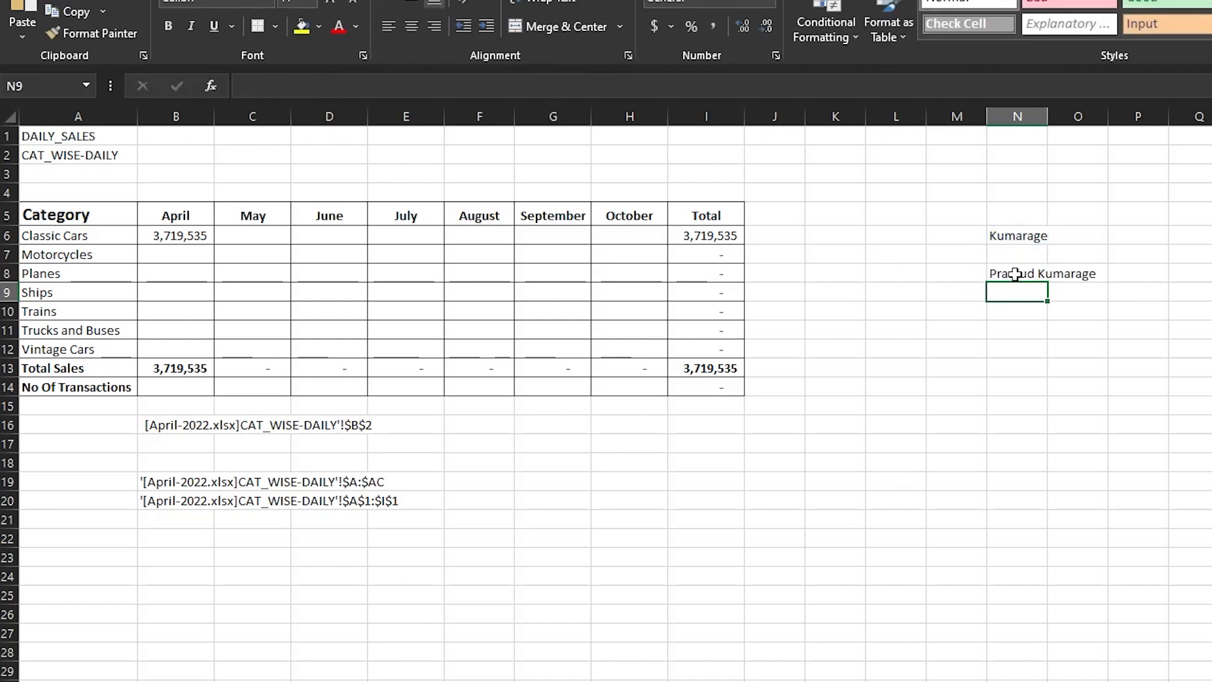
click(1011, 274)
click(1028, 234)
- Append &"-Colombo" after N6 in cell N8's formula, and review the completed concatenation
click(1041, 274)
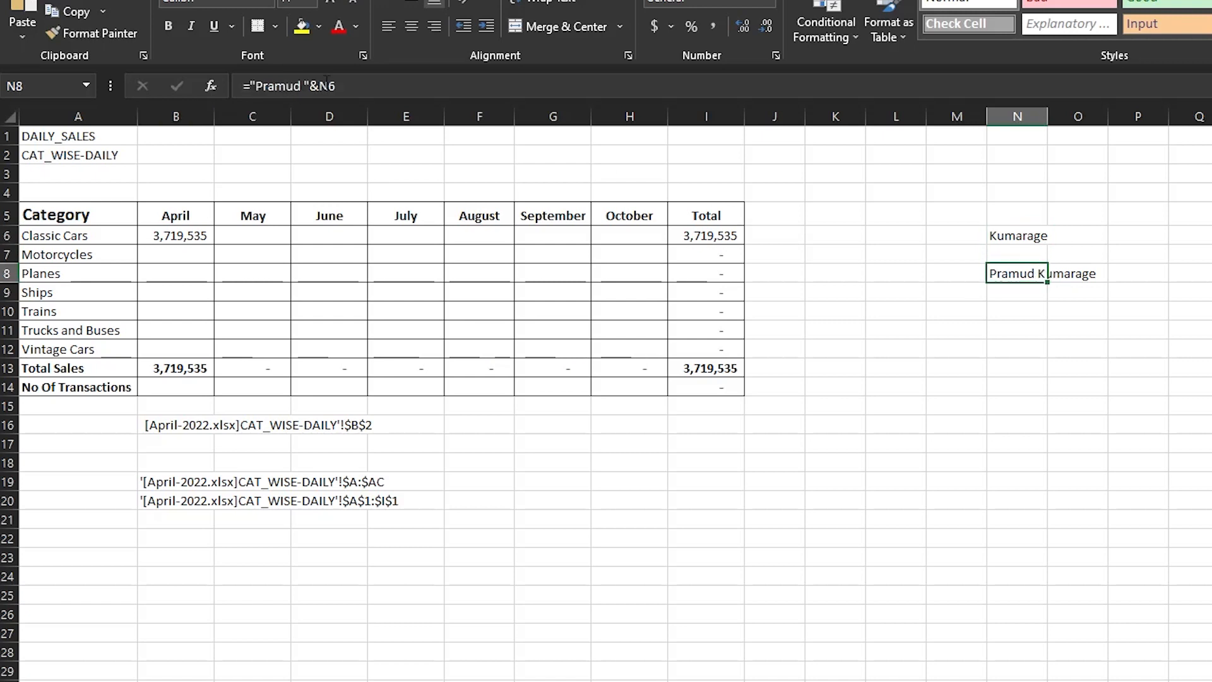
click(387, 89)
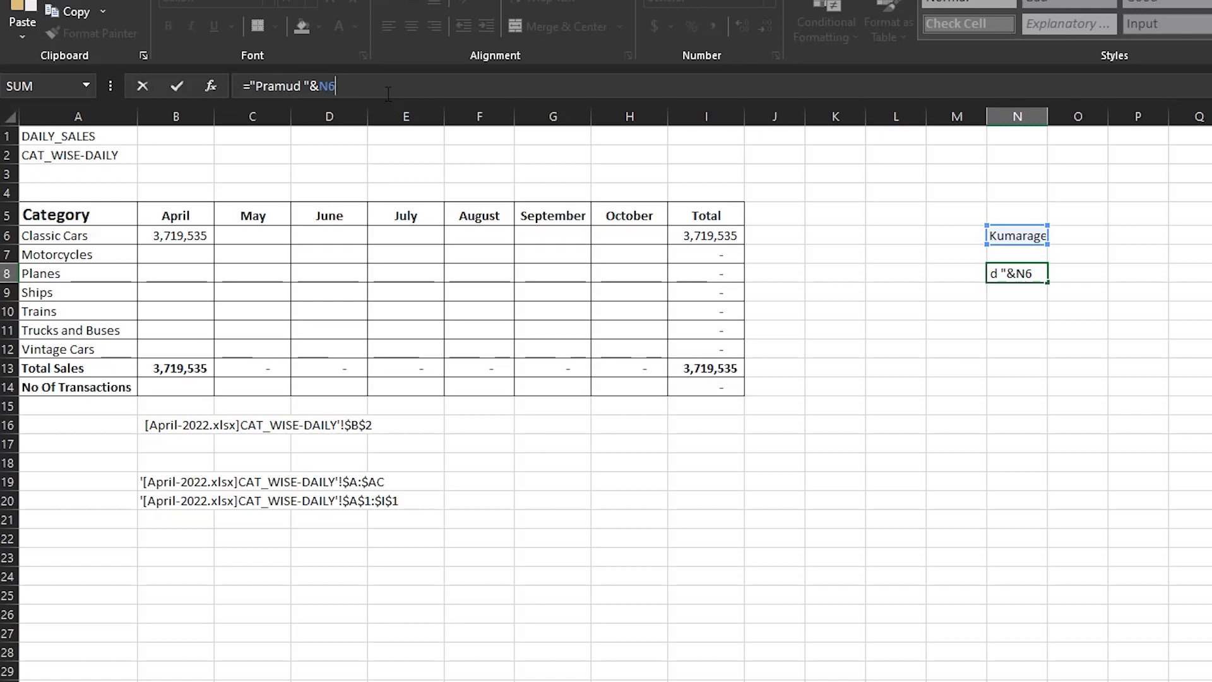
text(&"C)
key(BackSpace)
text(-Colombo")
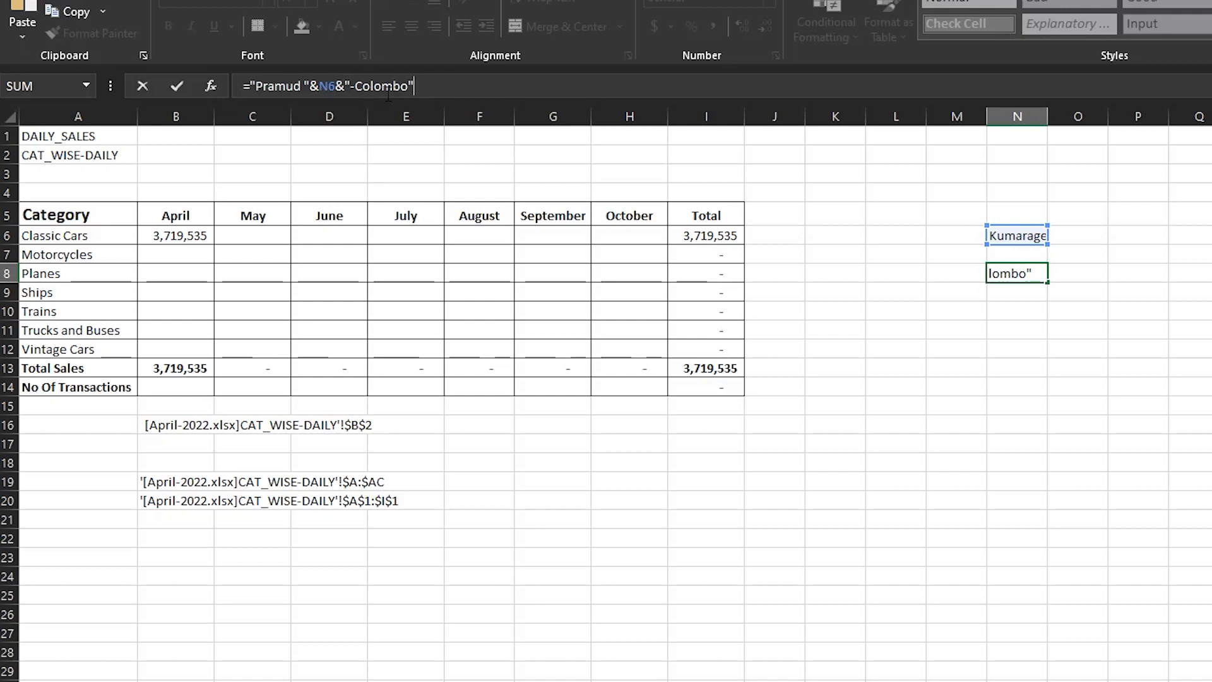
key(Return)
key(Up)
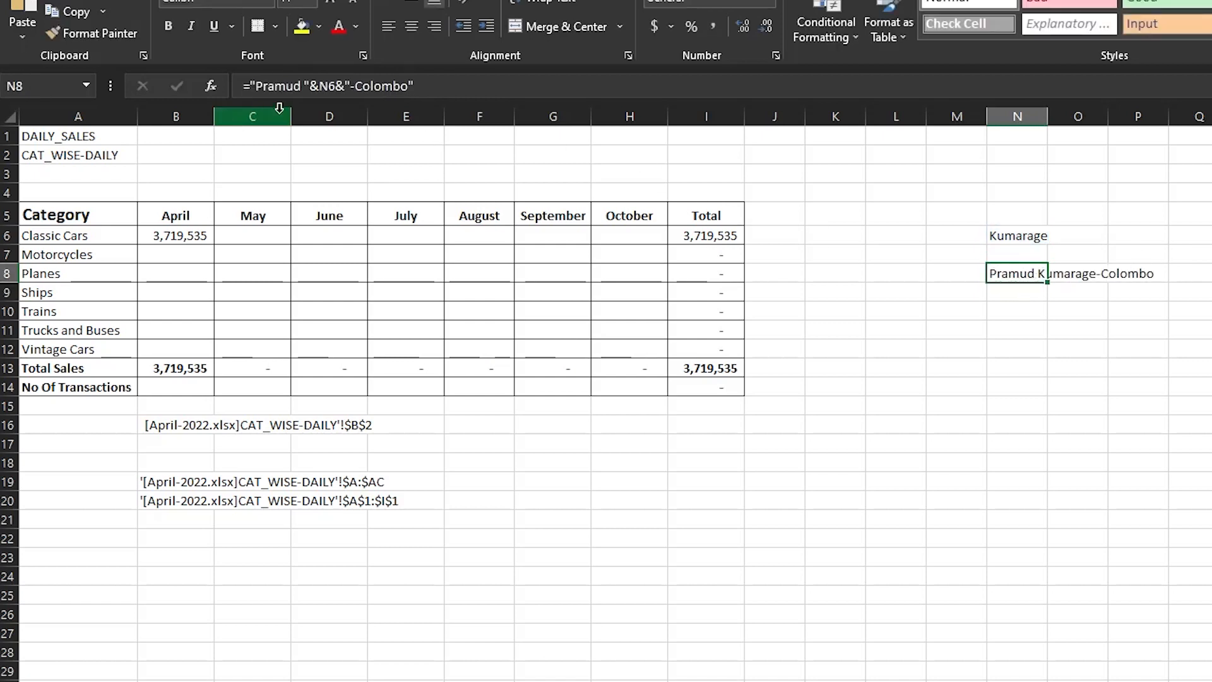
click(511, 86)
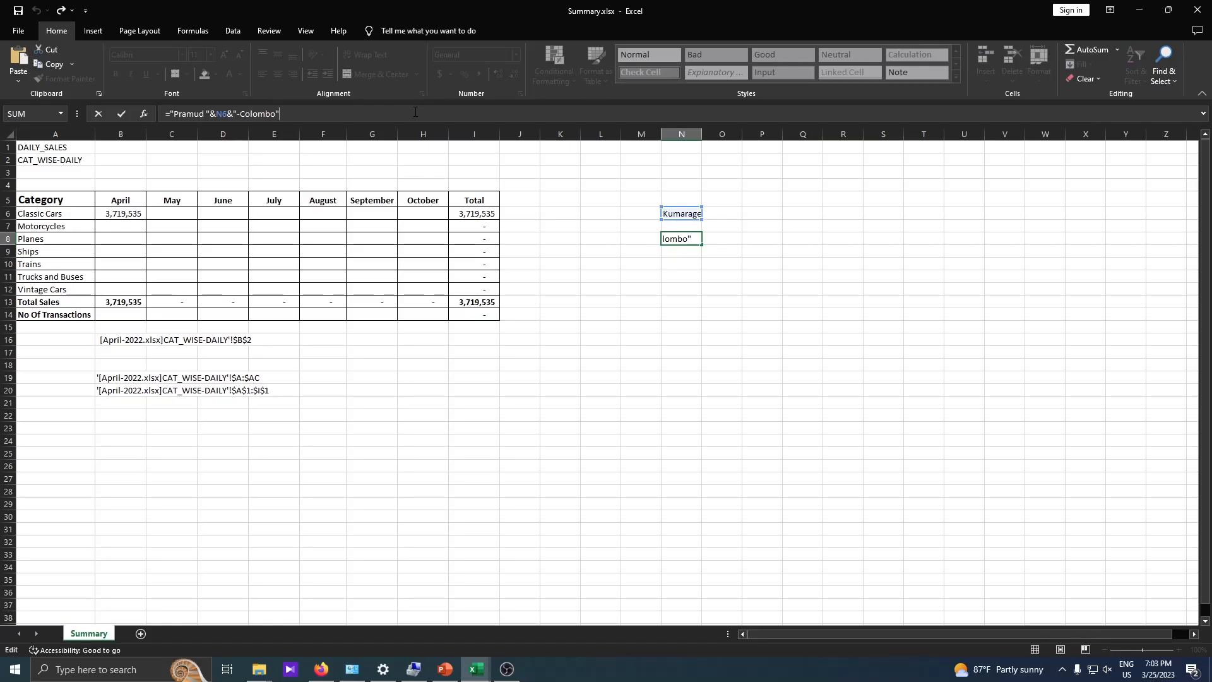
key(Return)
click(684, 239)
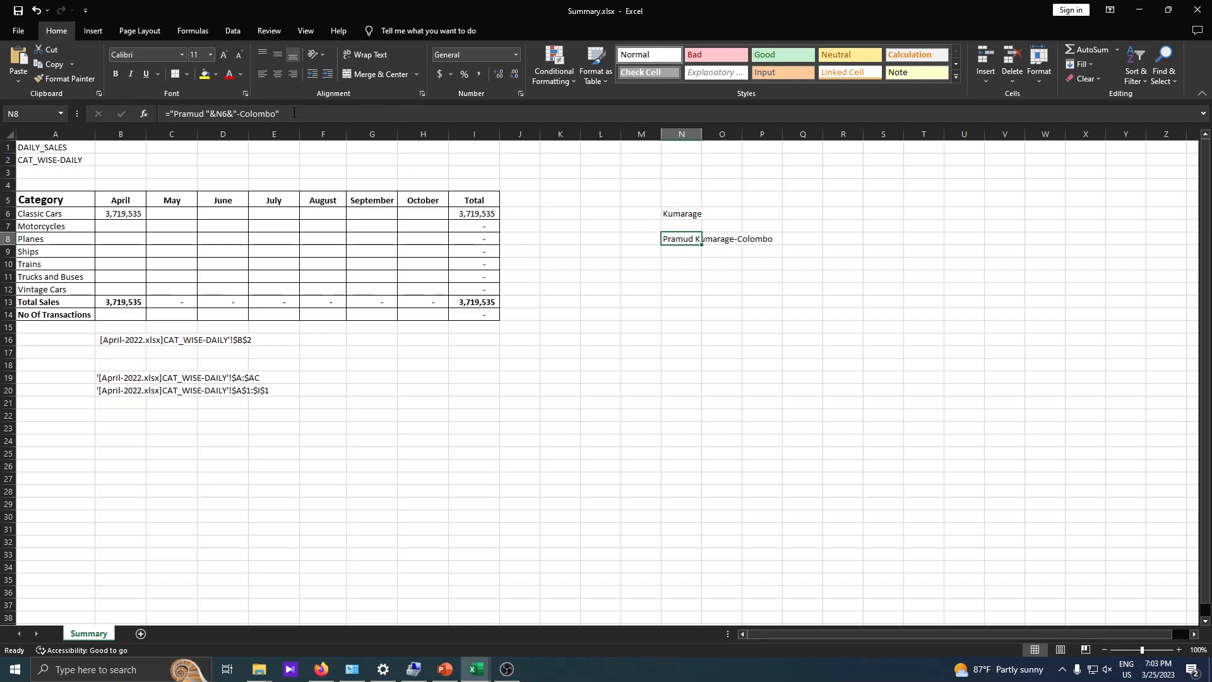
click(386, 113)
key(Return)
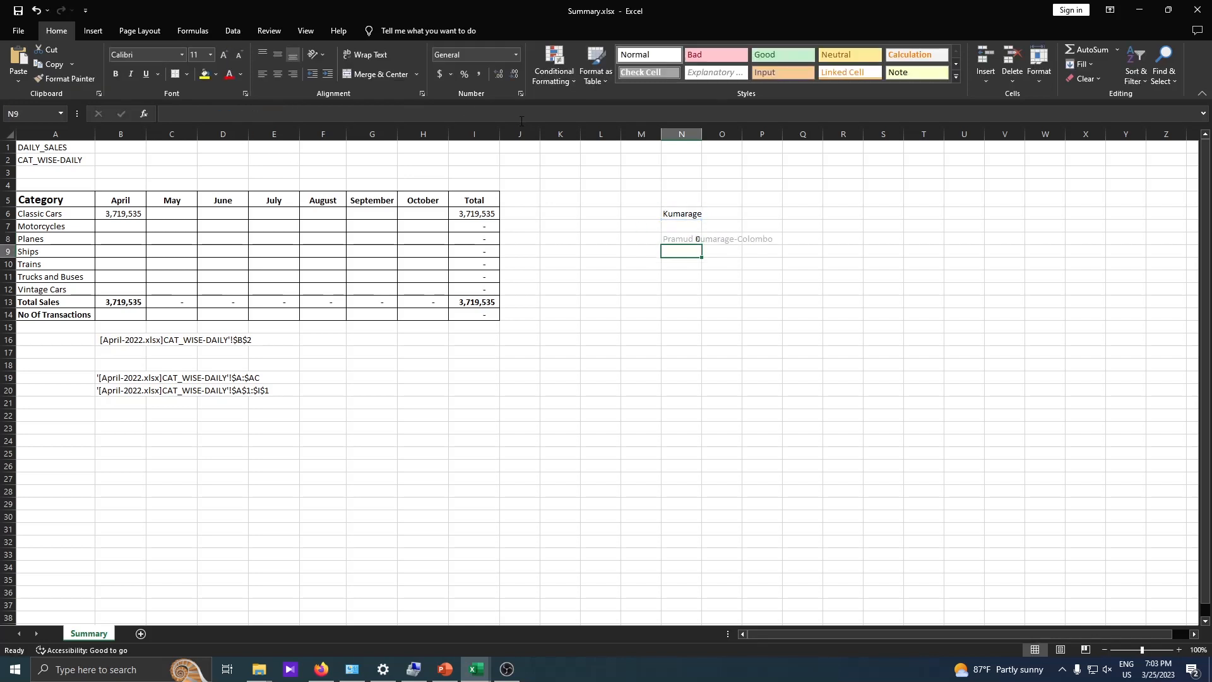
- Replace the table array reference in B6's VLOOKUP formula with an empty INDIRECT() function, ready for its ref_text argument
click(121, 215)
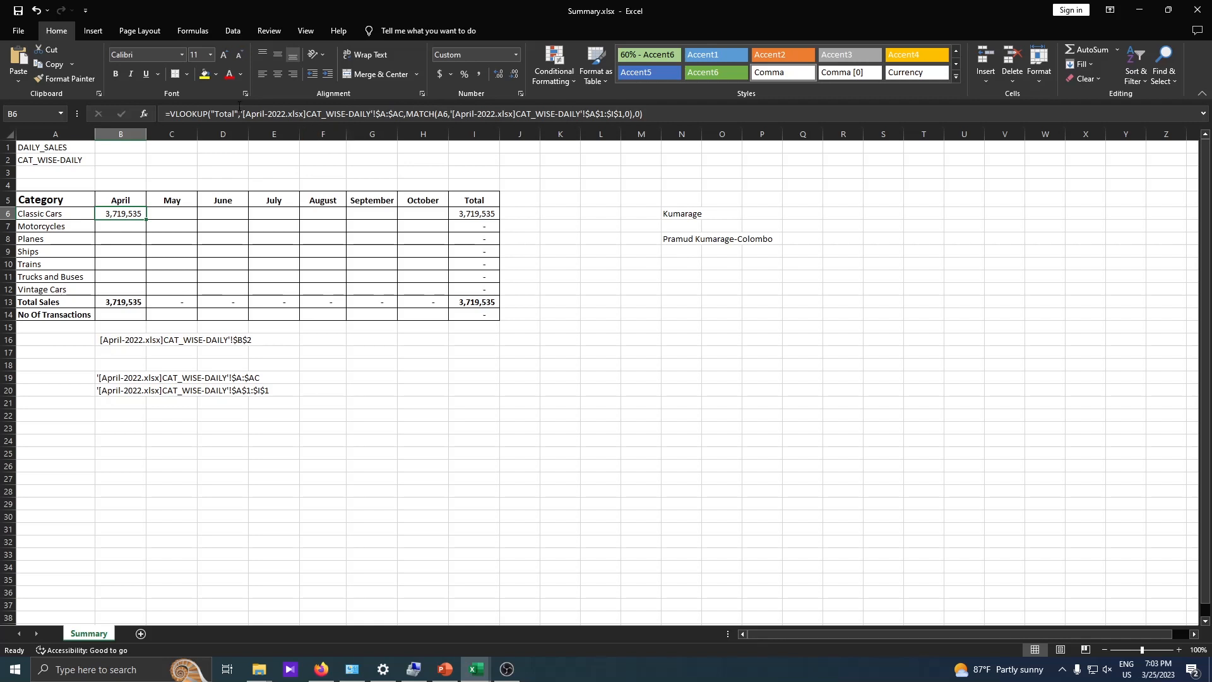
drag(243, 114, 404, 110)
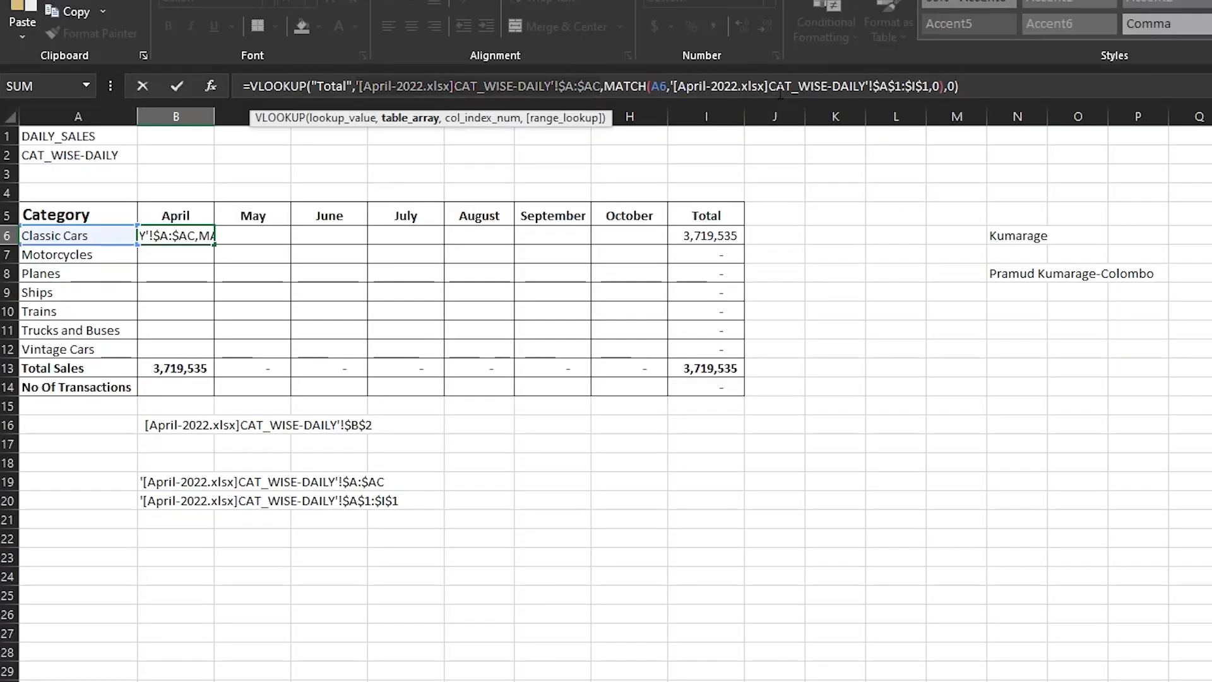
key(BackSpace)
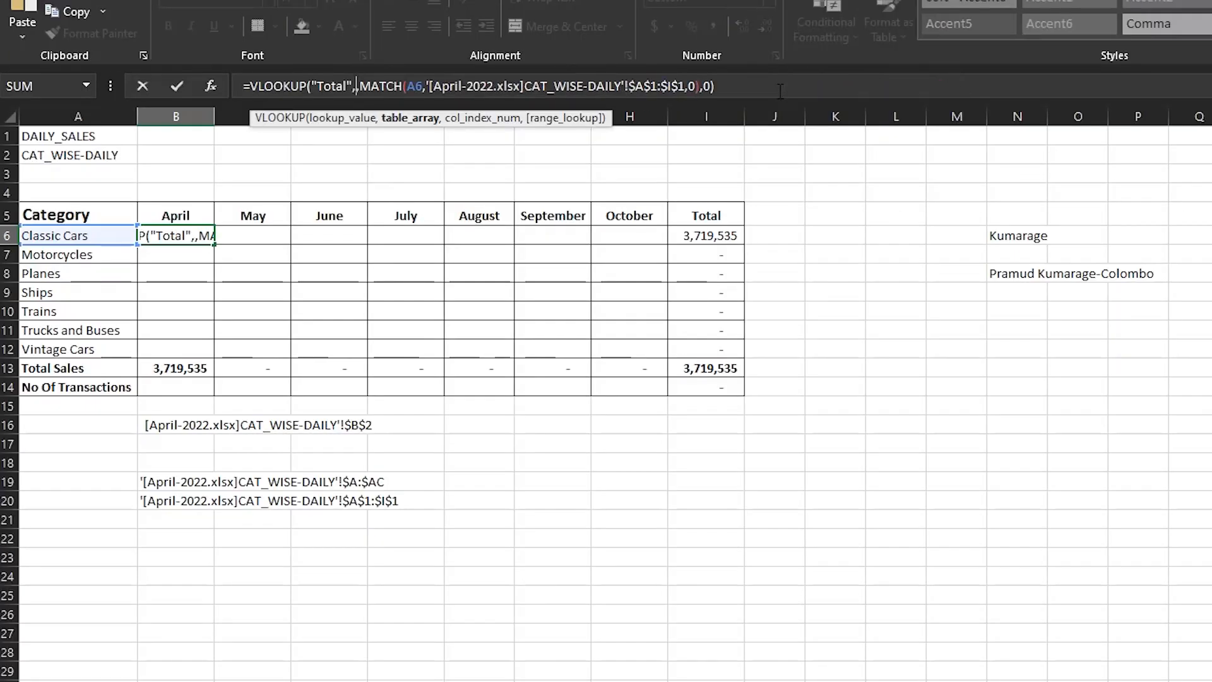
text(indire)
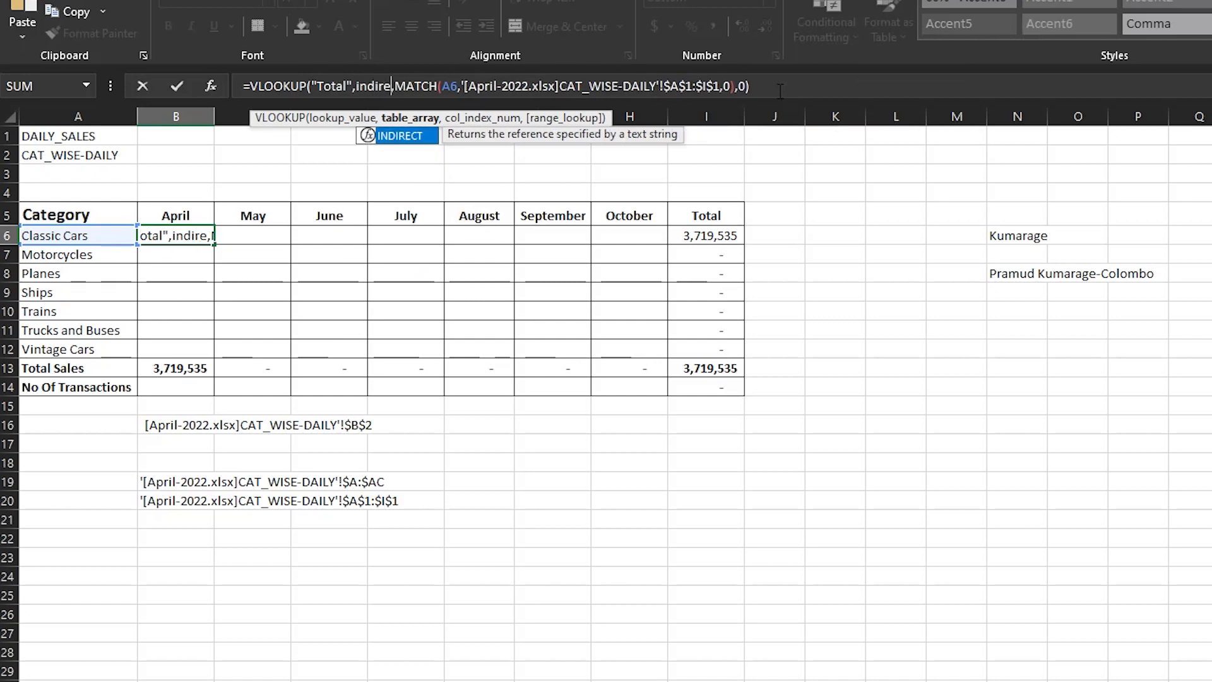
double_click(386, 134)
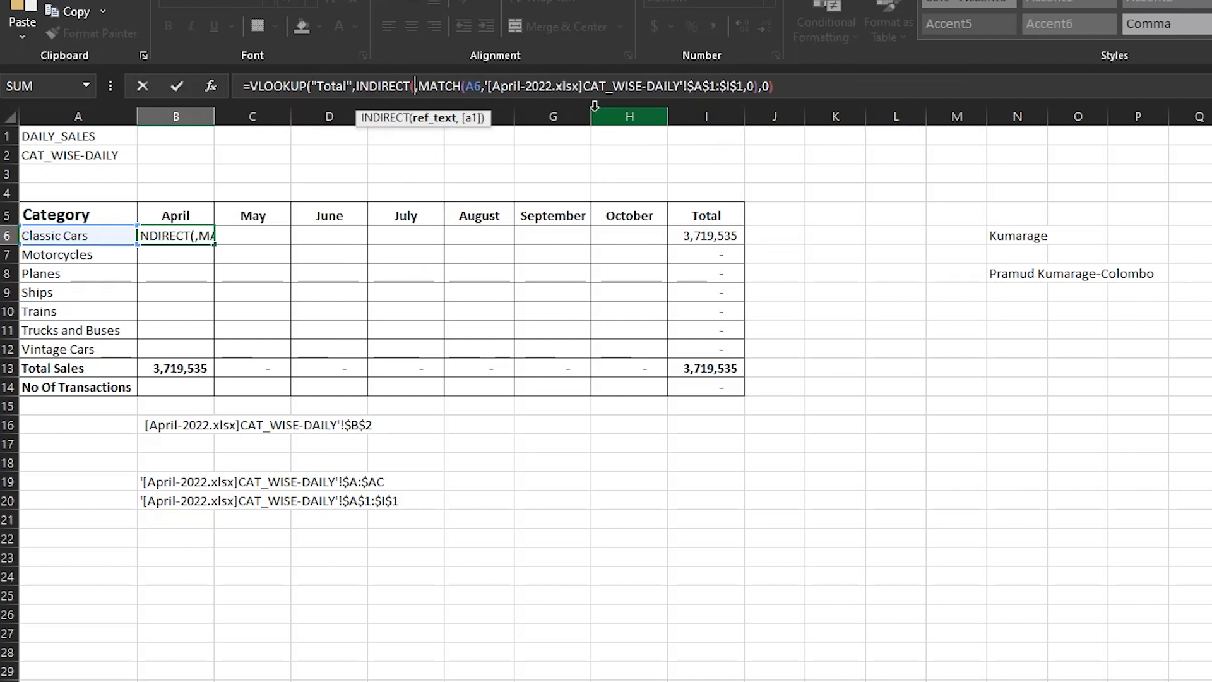
text())
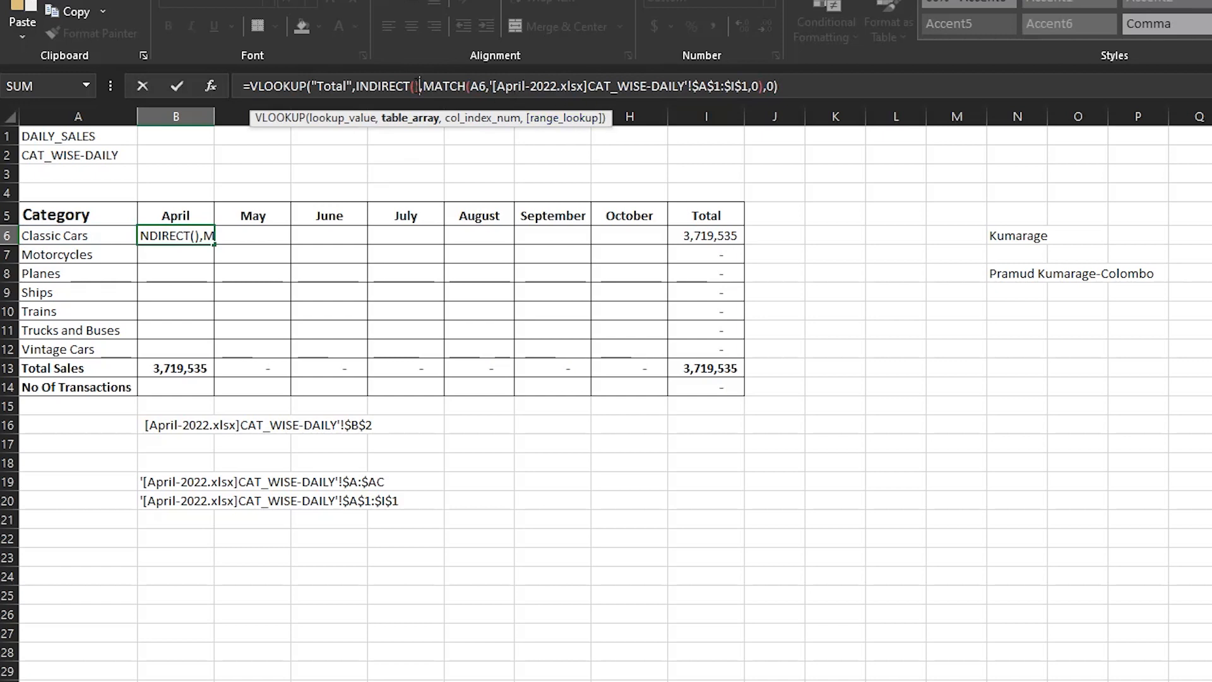
click(414, 86)
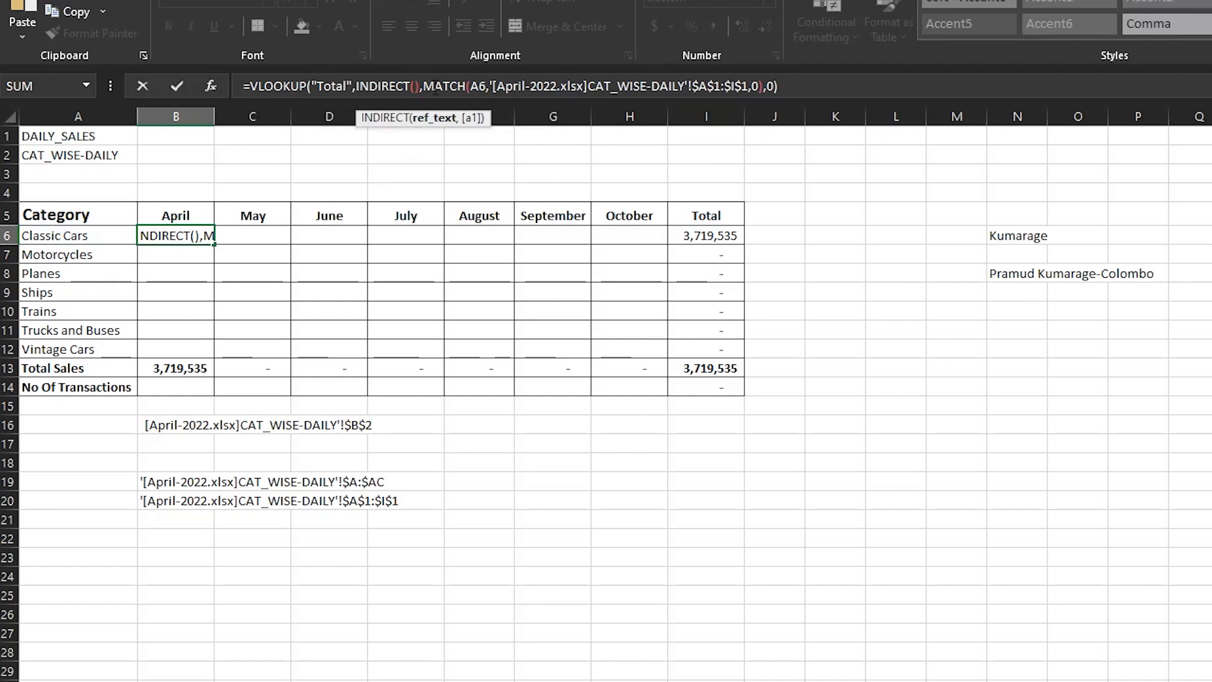
- Start the ref_text of INDIRECT in B6's formula with "'["&B5, taking the month name from its header cell
text(")
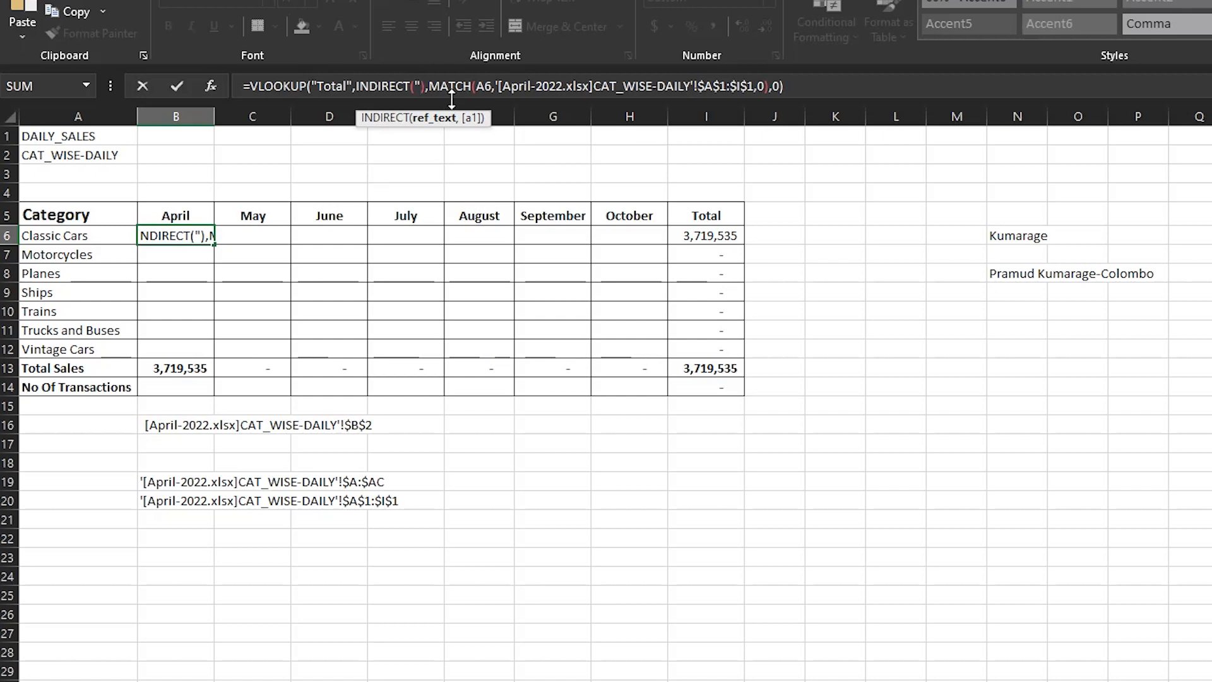
text(])
key(BackSpace)
text(')
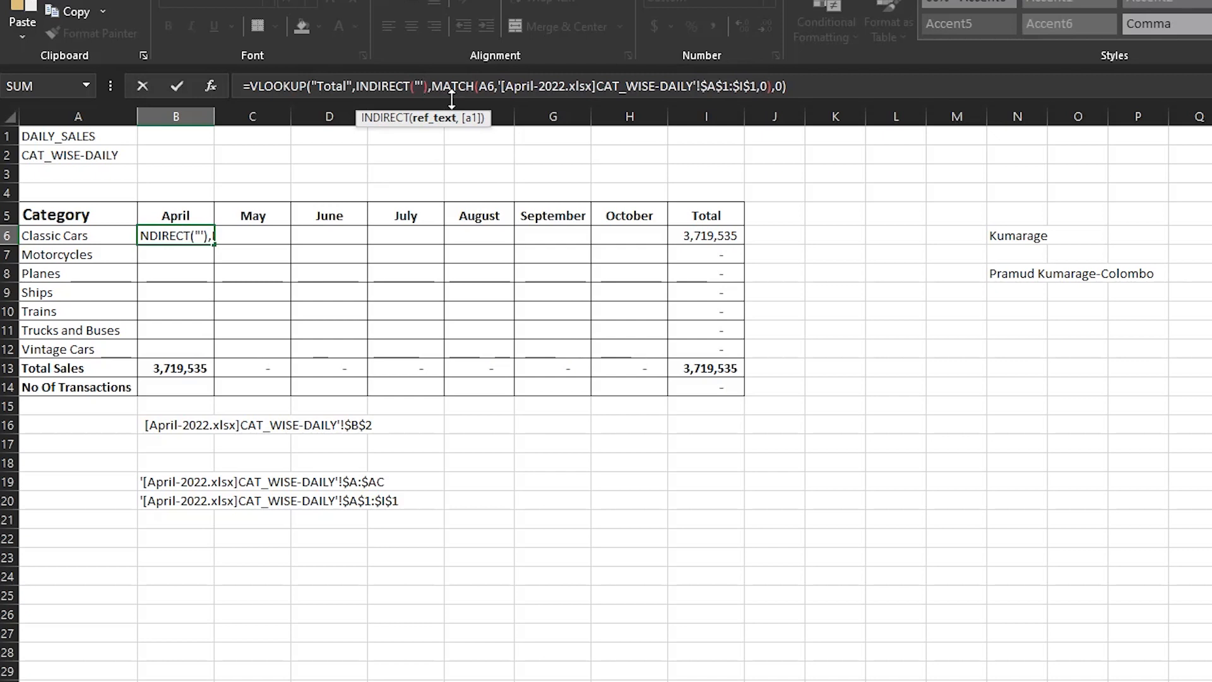
text([)
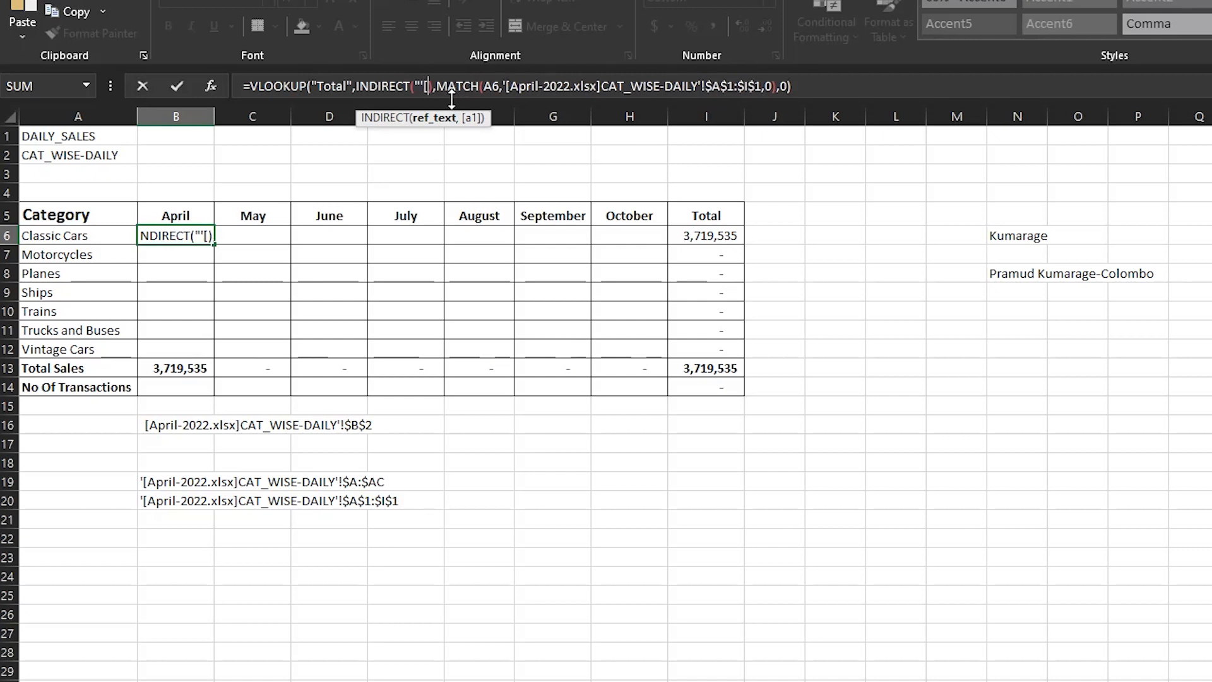
text(")
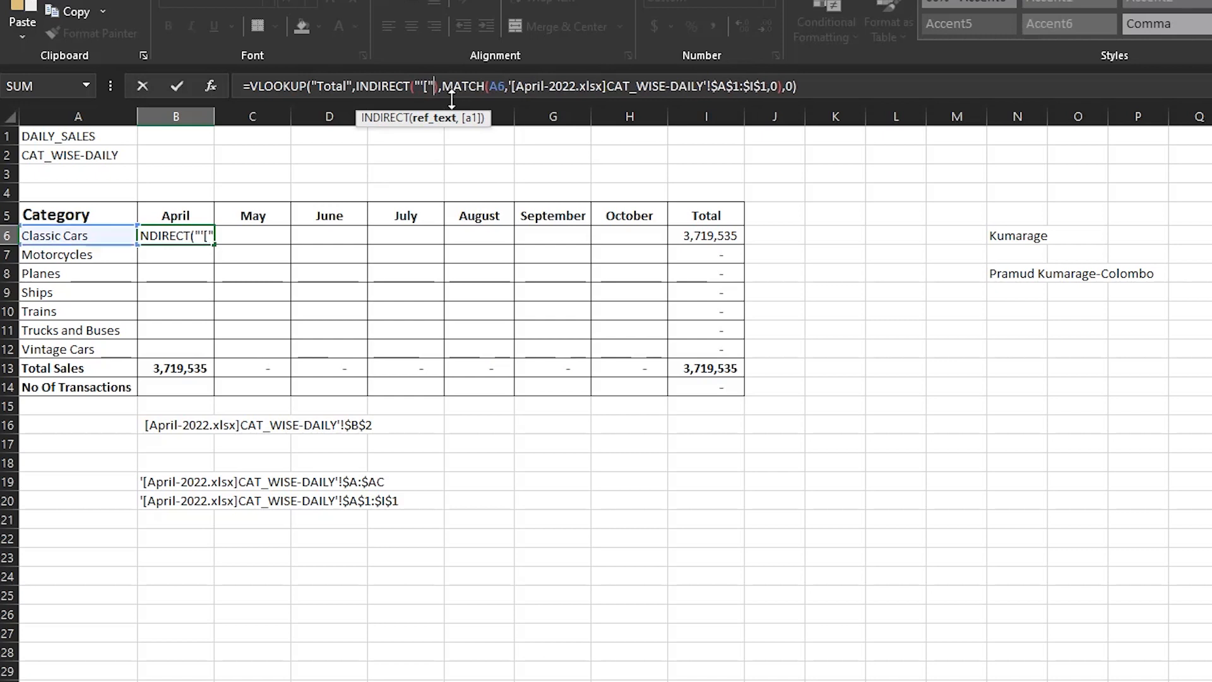
text(&)
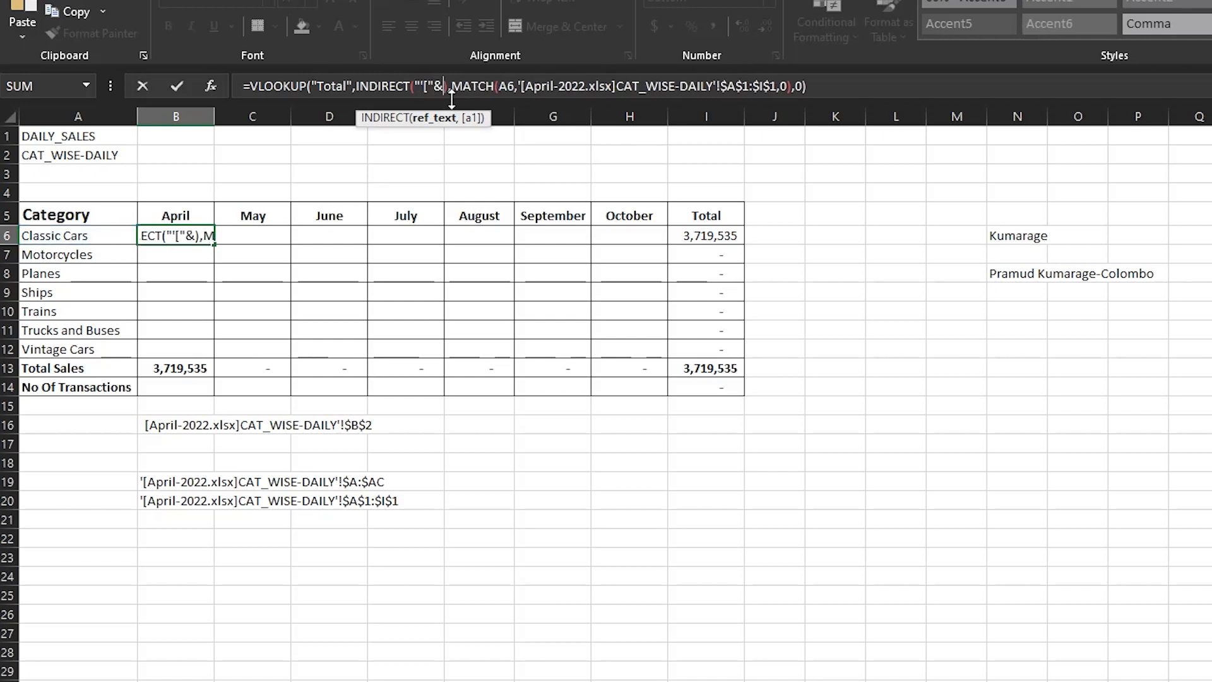
click(181, 218)
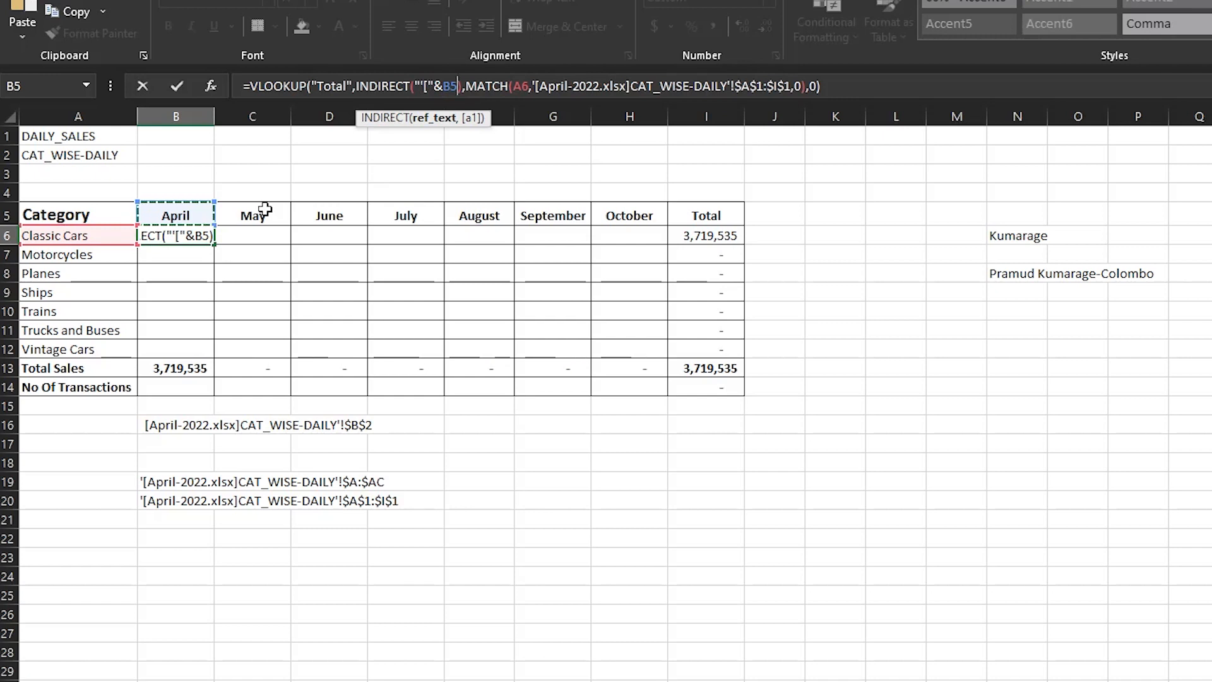
- Append &".xlsx]" after B5 in the INDIRECT text to complete the workbook name
text(&)
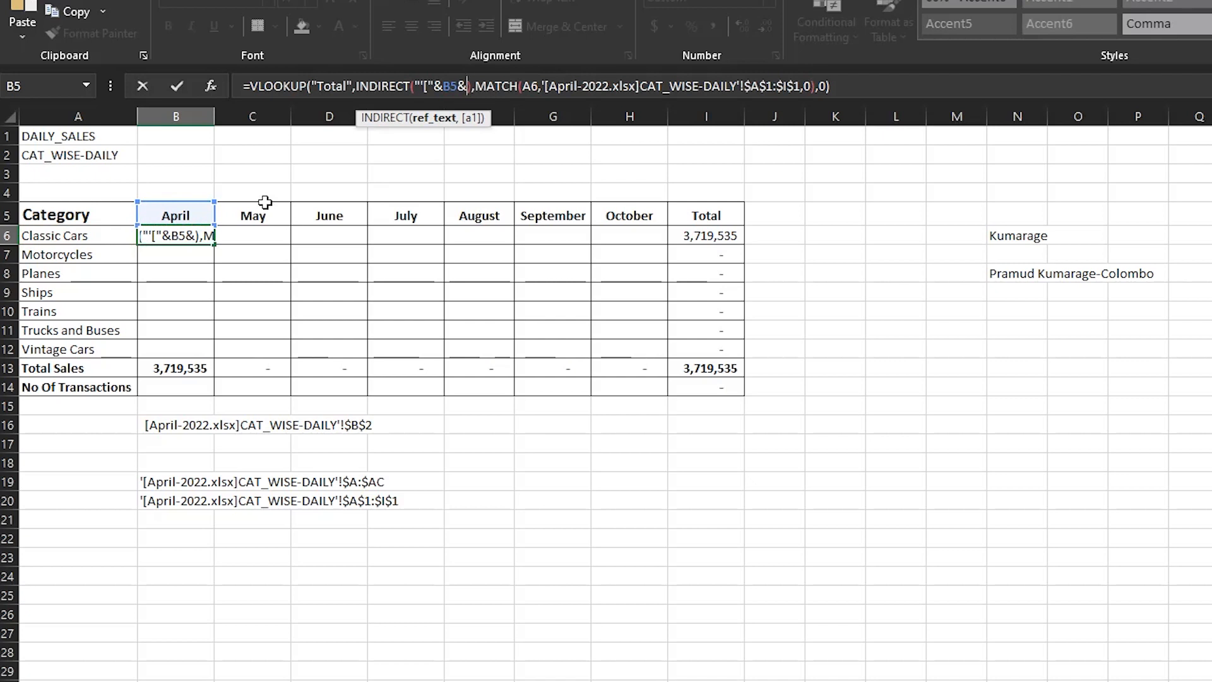
text(")
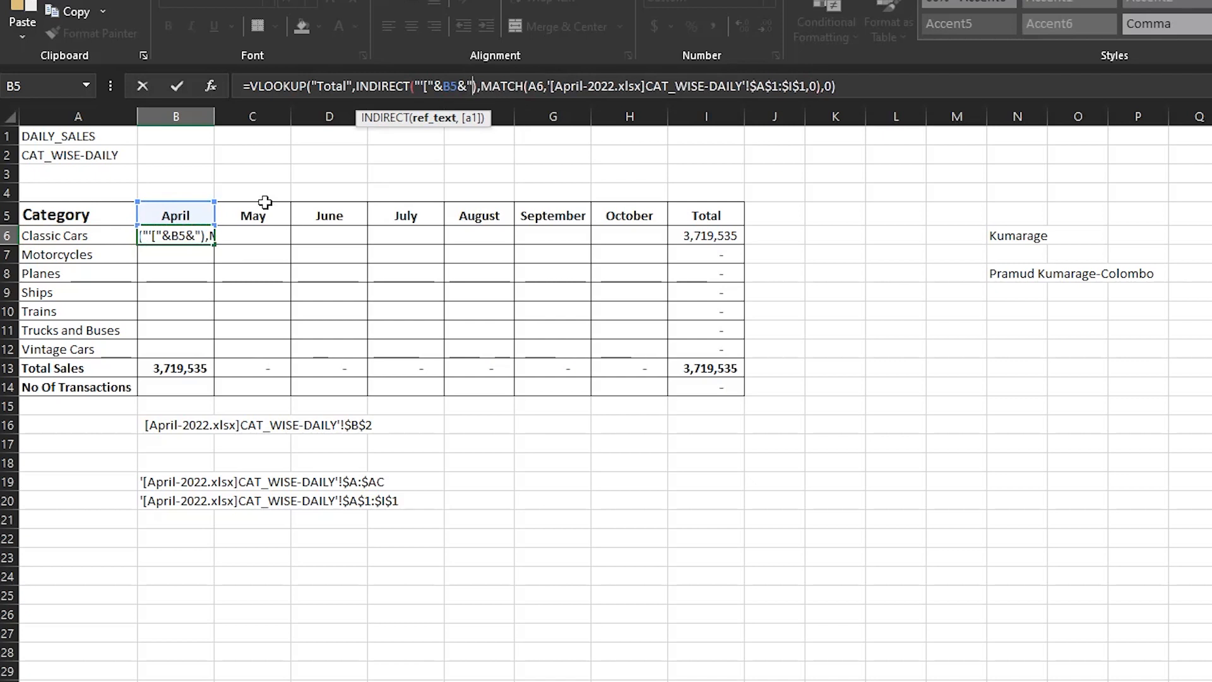
text(.xls)
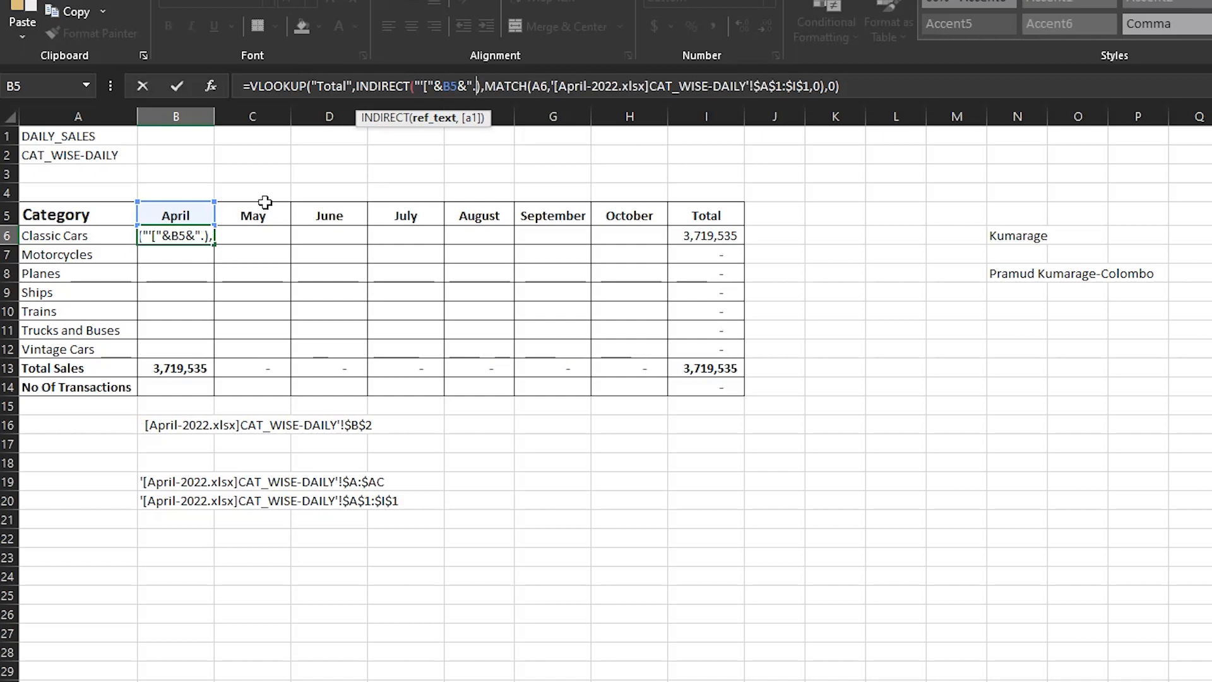
text(x)
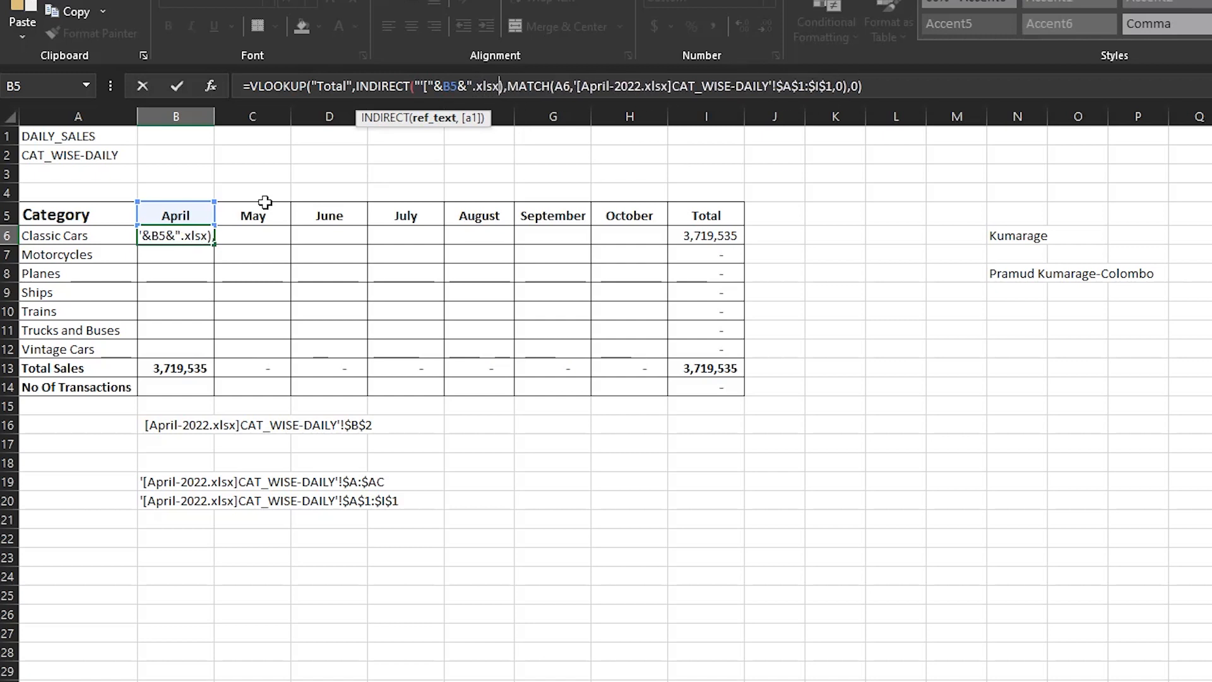
text(])
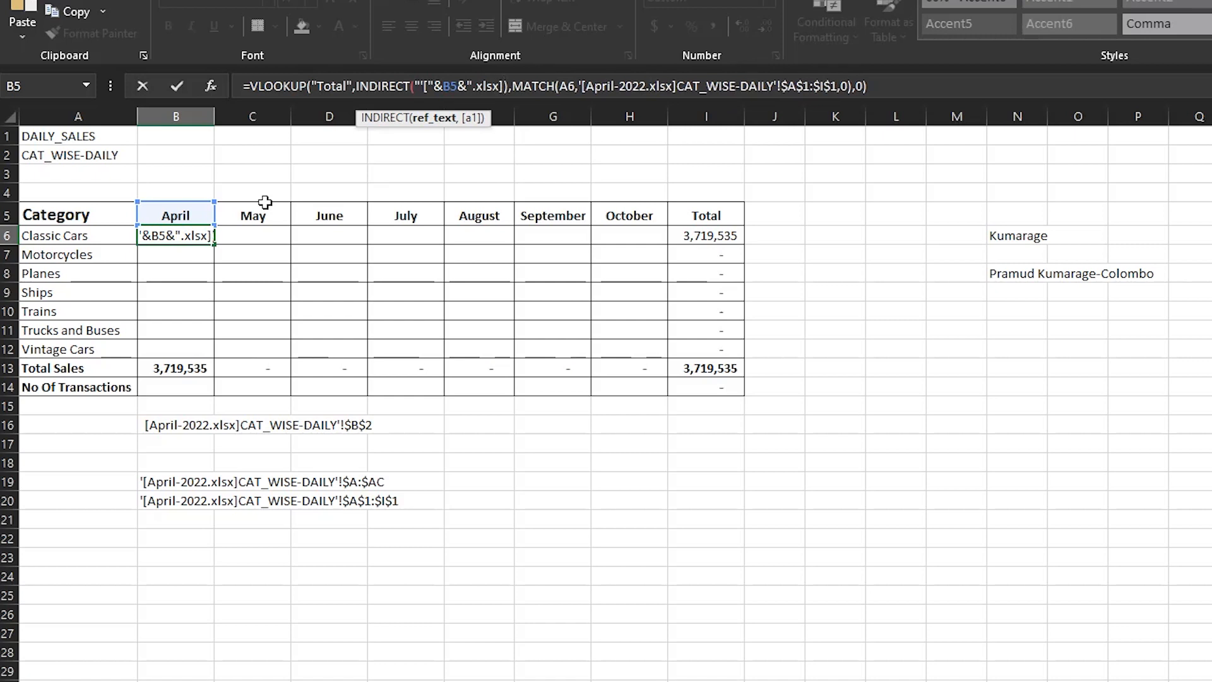
text(")
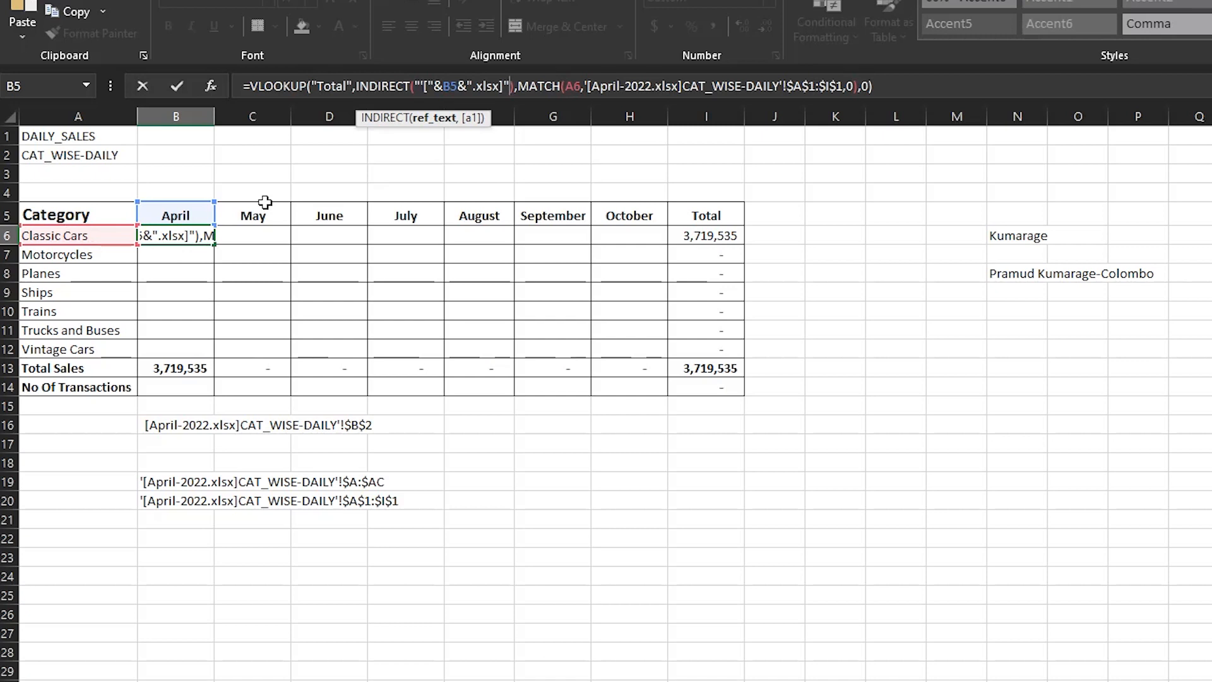
- Append &A2&"" to B6's INDIRECT text as the sheet name, and enter the formula
text(&)
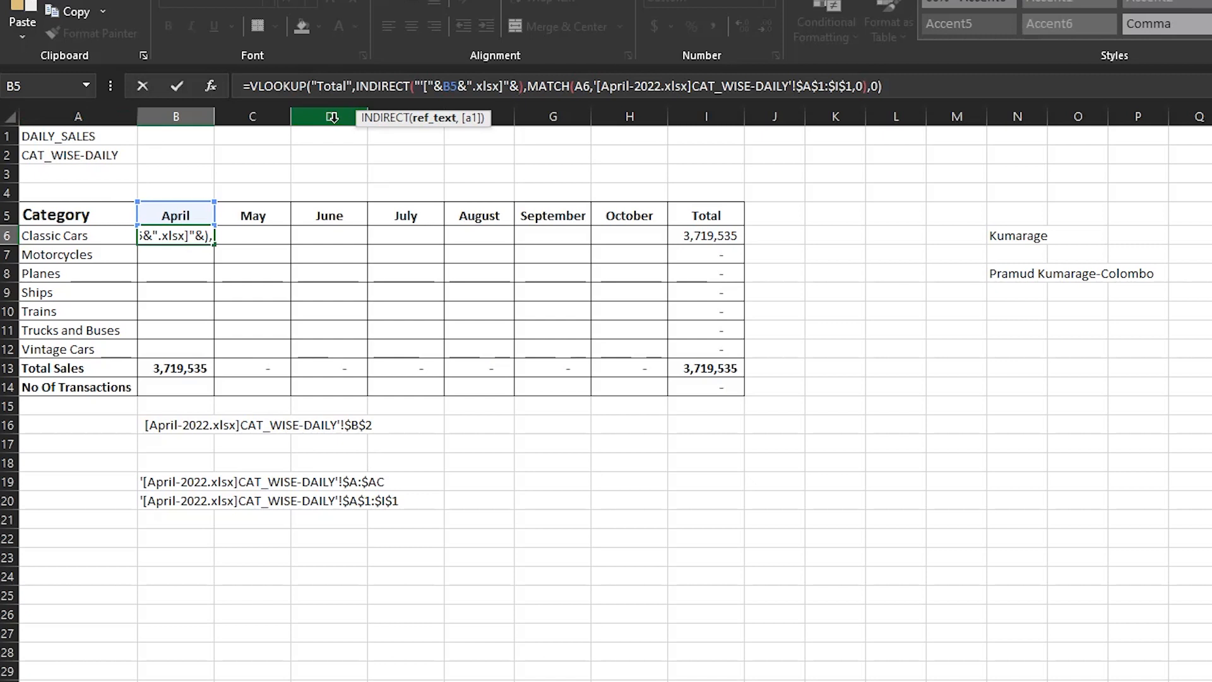
click(111, 155)
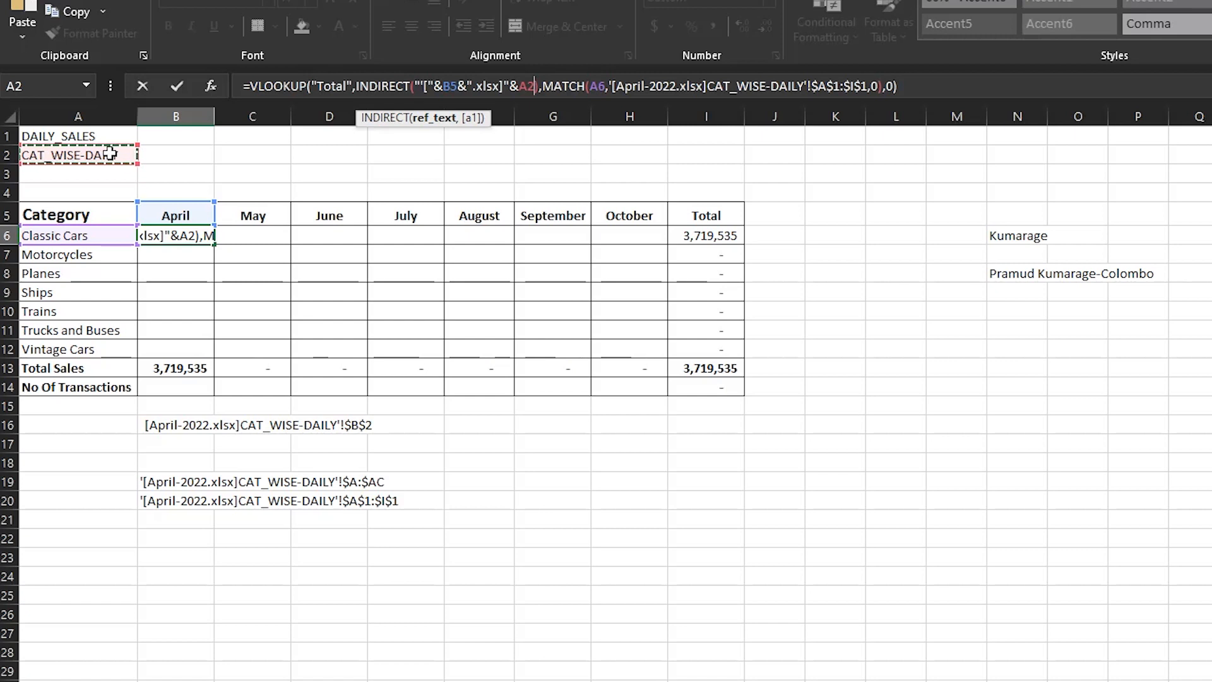
text(&)
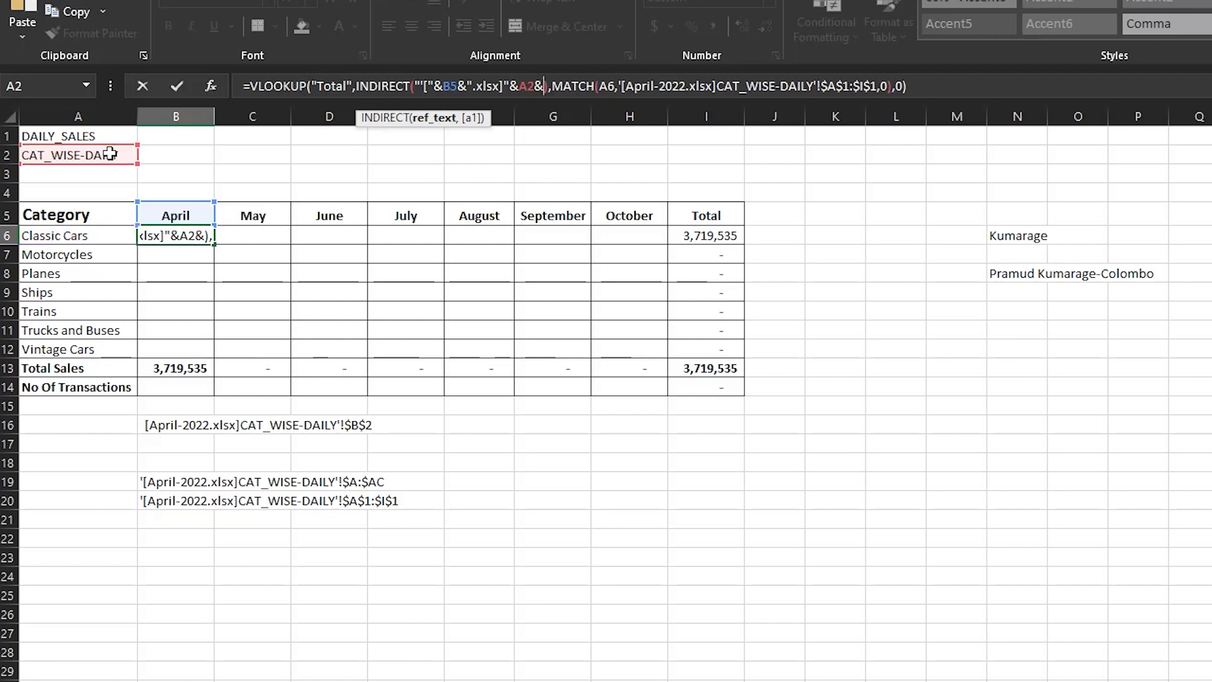
text(")
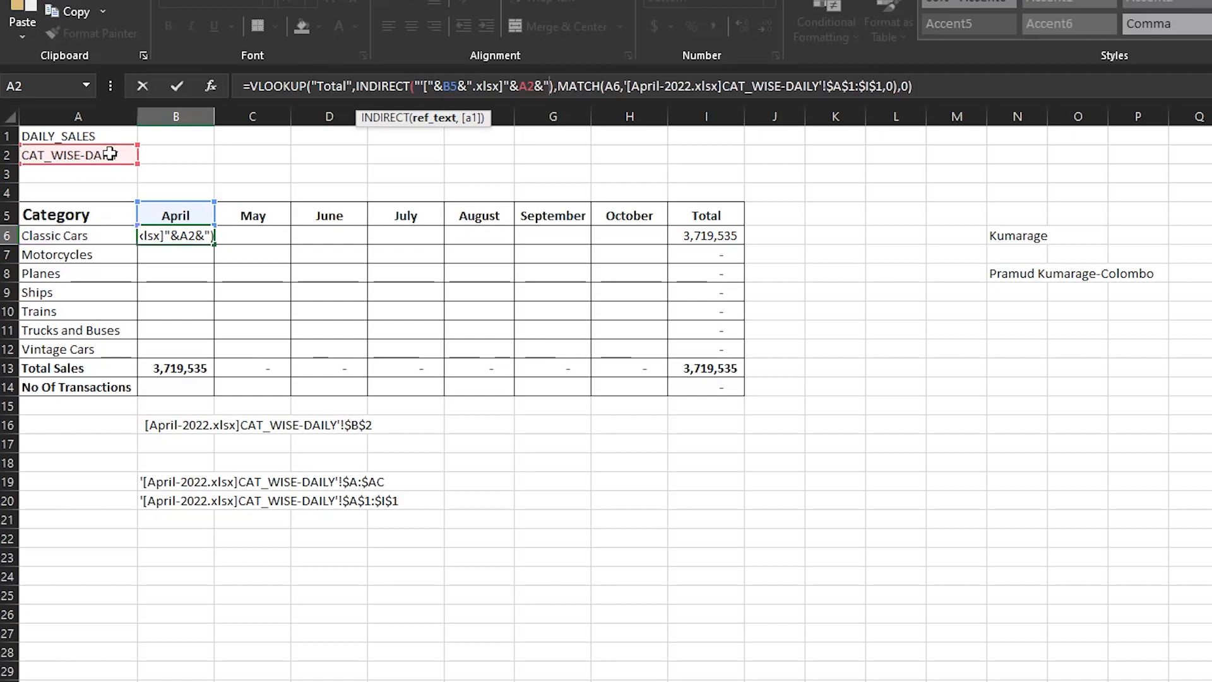
text(")
key(shift+Tab)
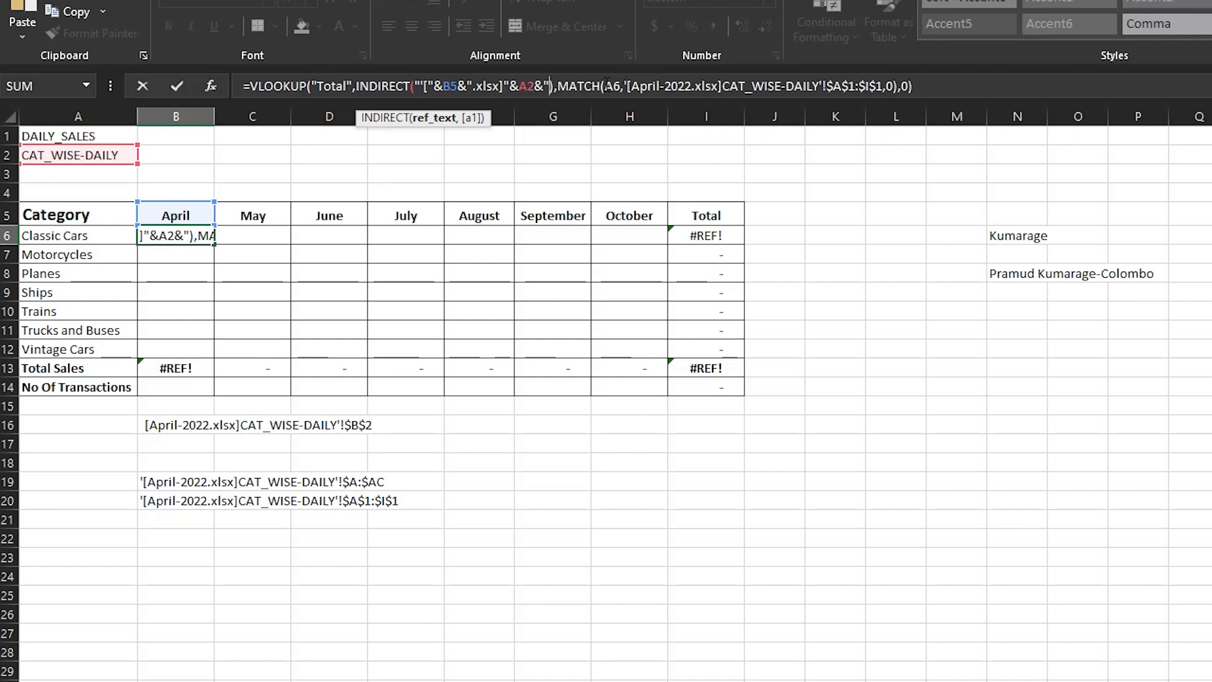
- Complete B6's INDIRECT text with "'!$A:$AC" after A2& and enter the formula
text("')
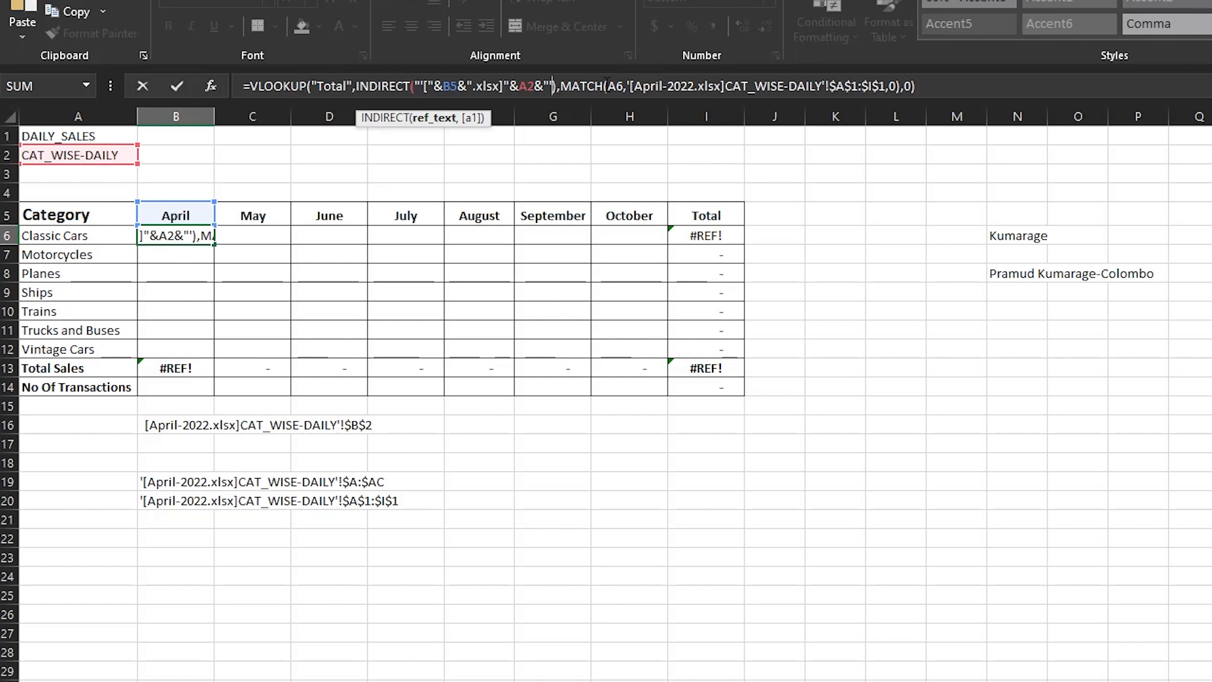
text(!)
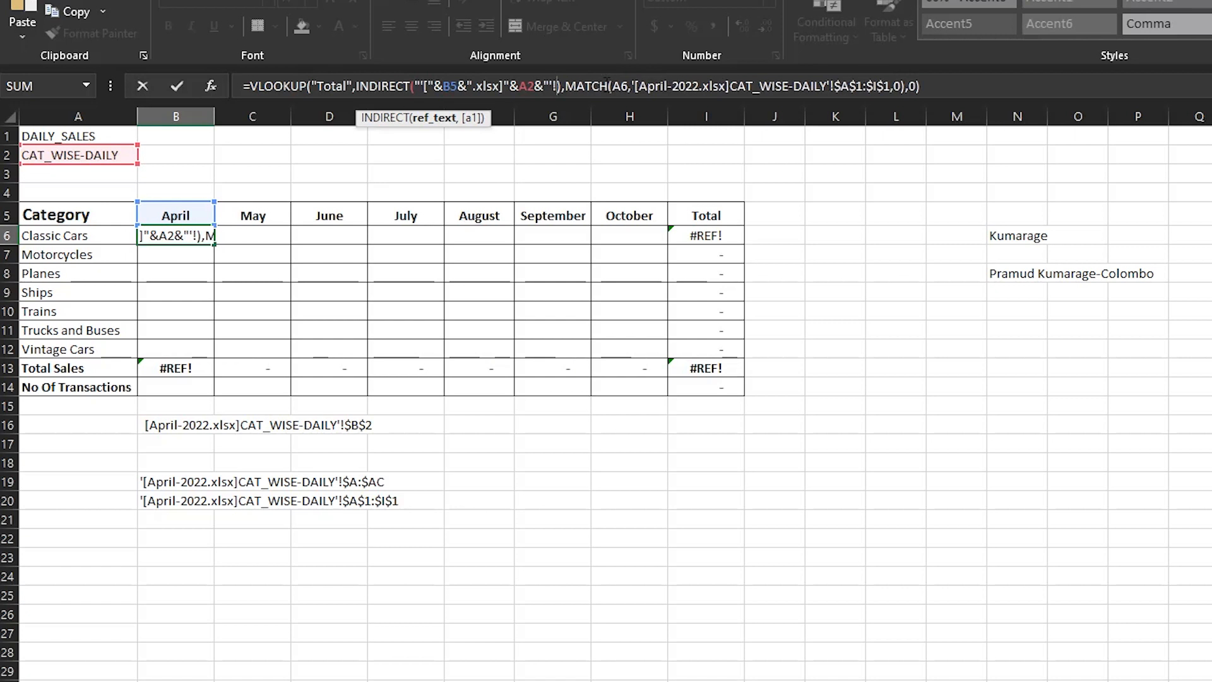
text($A)
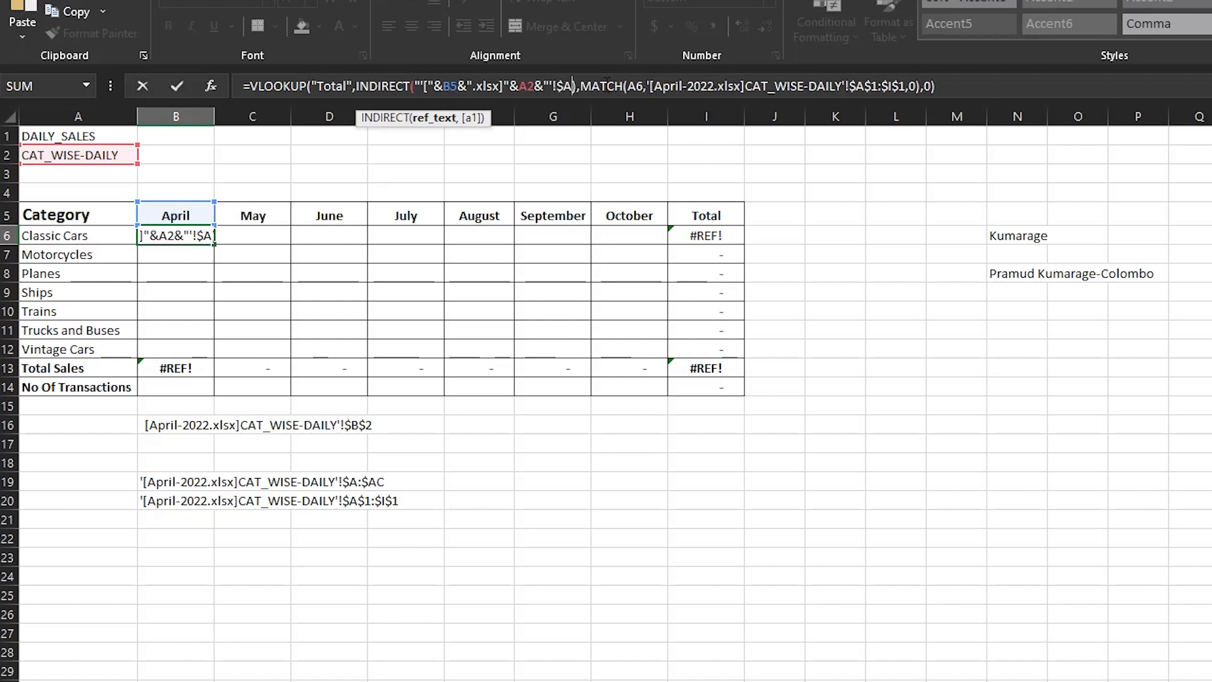
text(:$AC)
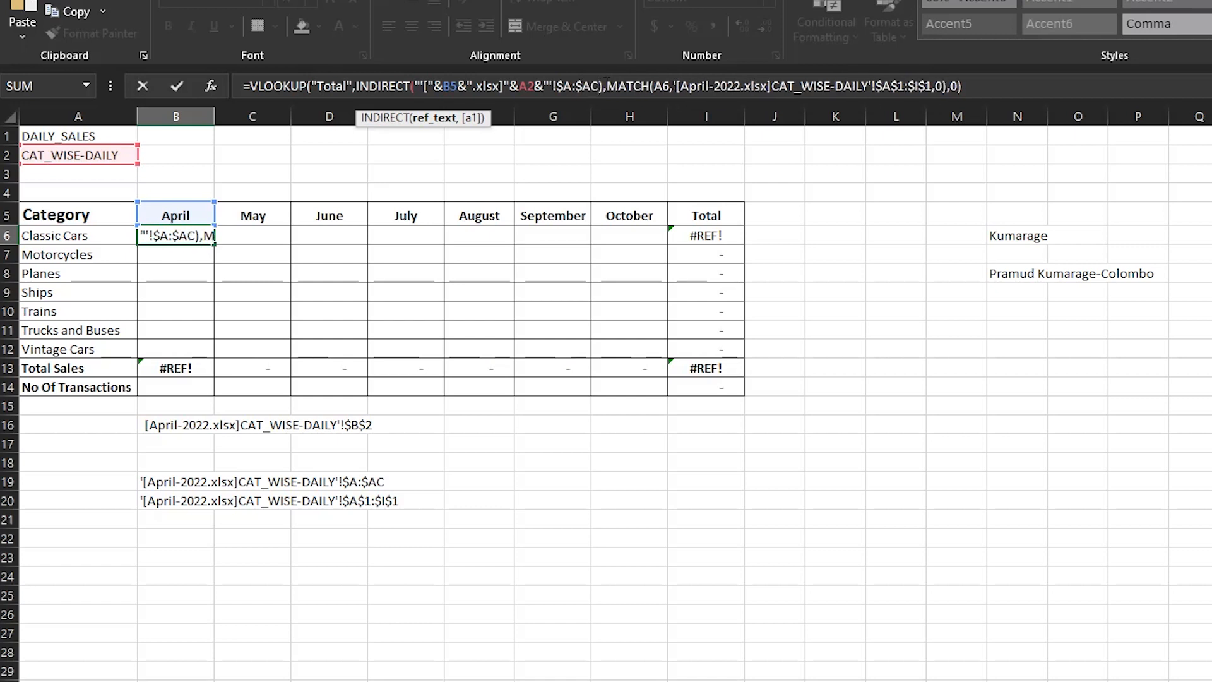
text(")
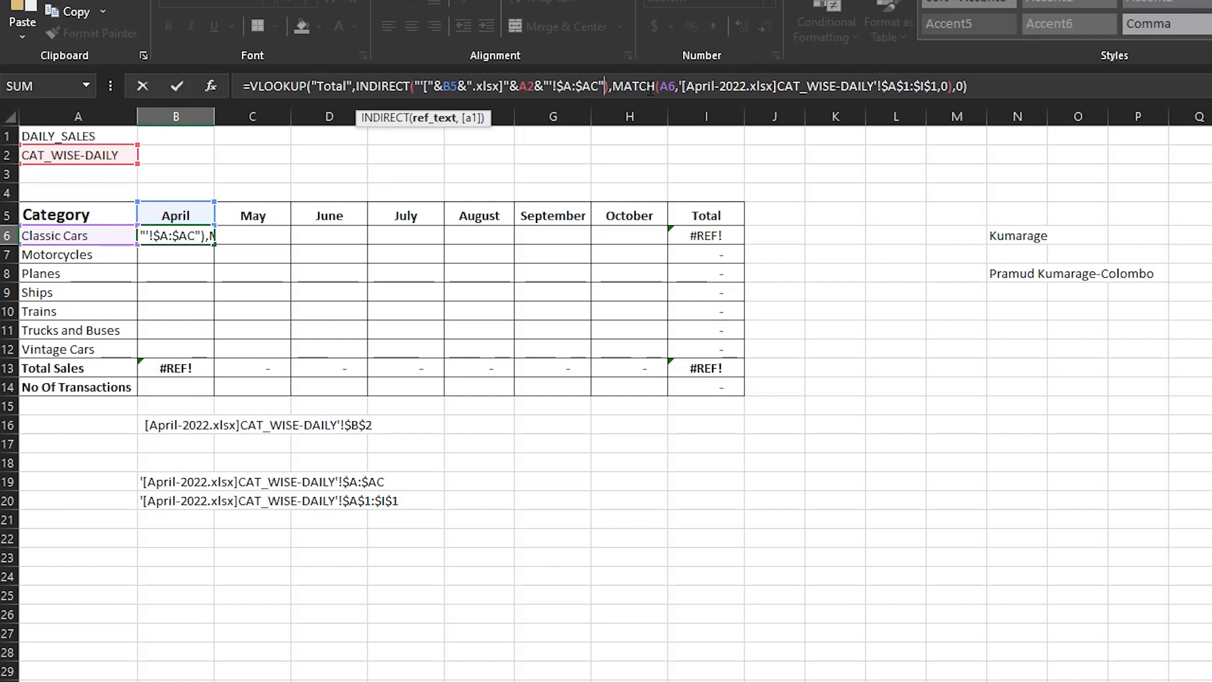
key(Return)
- Insert -2022 before .xlsx in B6's INDIRECT text, enter the formula and reselect the cell
click(192, 238)
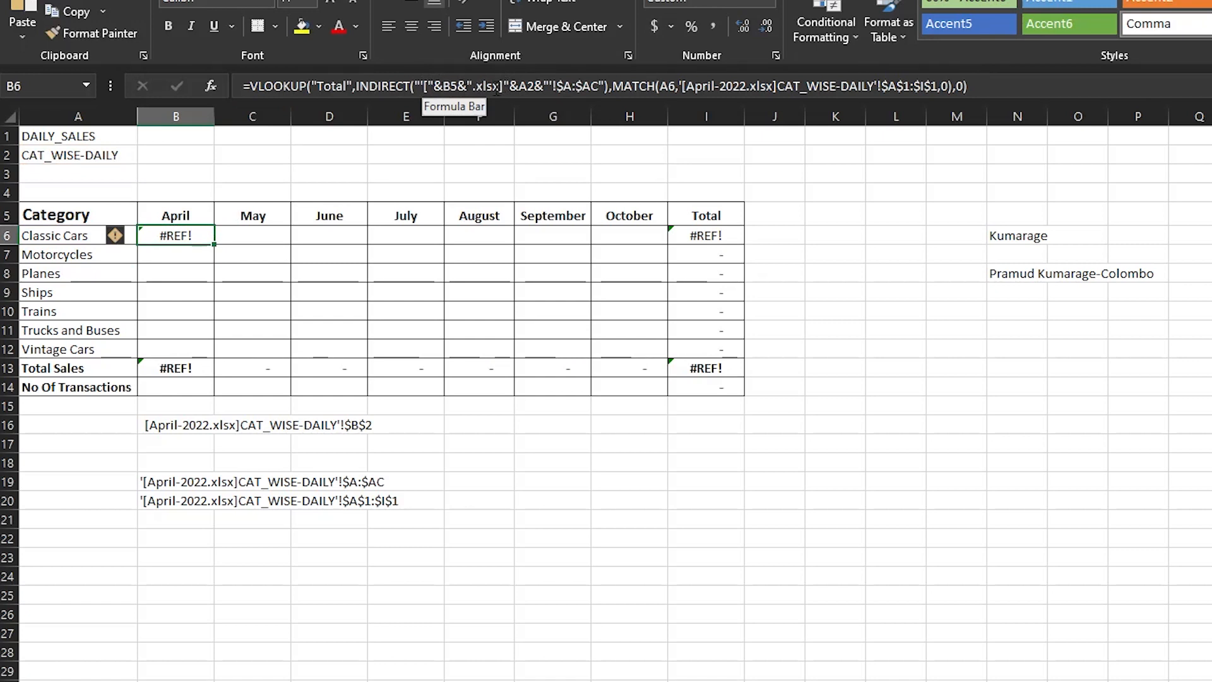
key(F2)
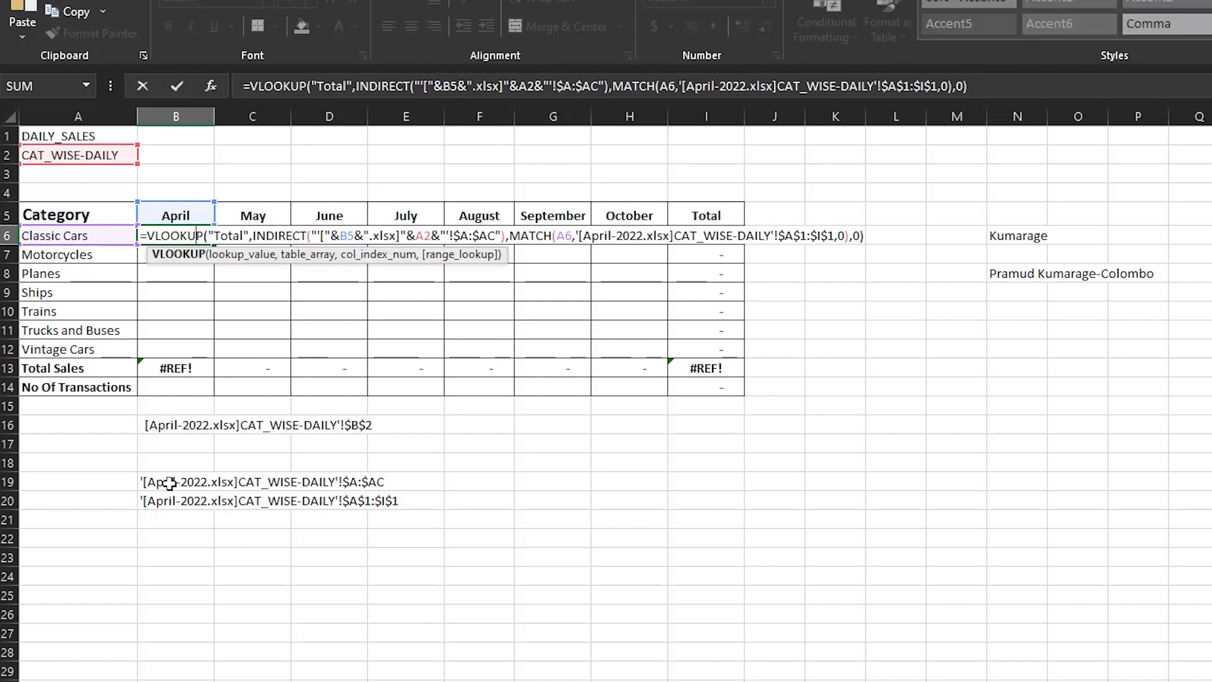
click(477, 86)
text(-2022)
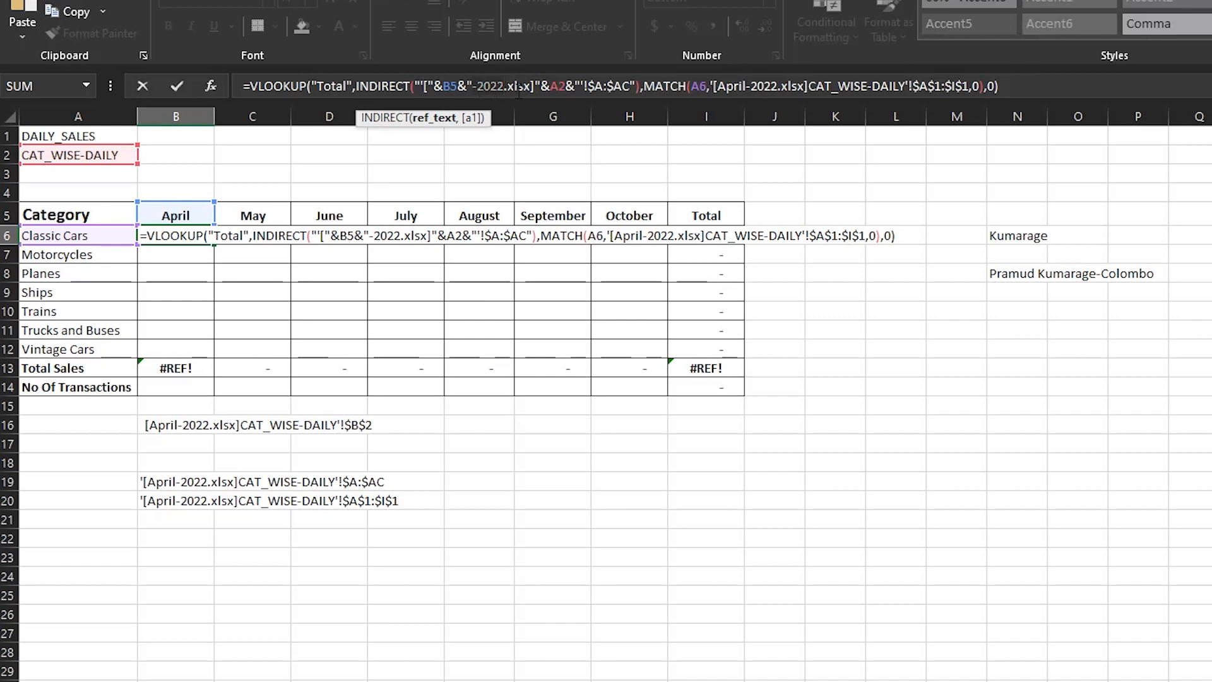
key(Return)
click(194, 236)
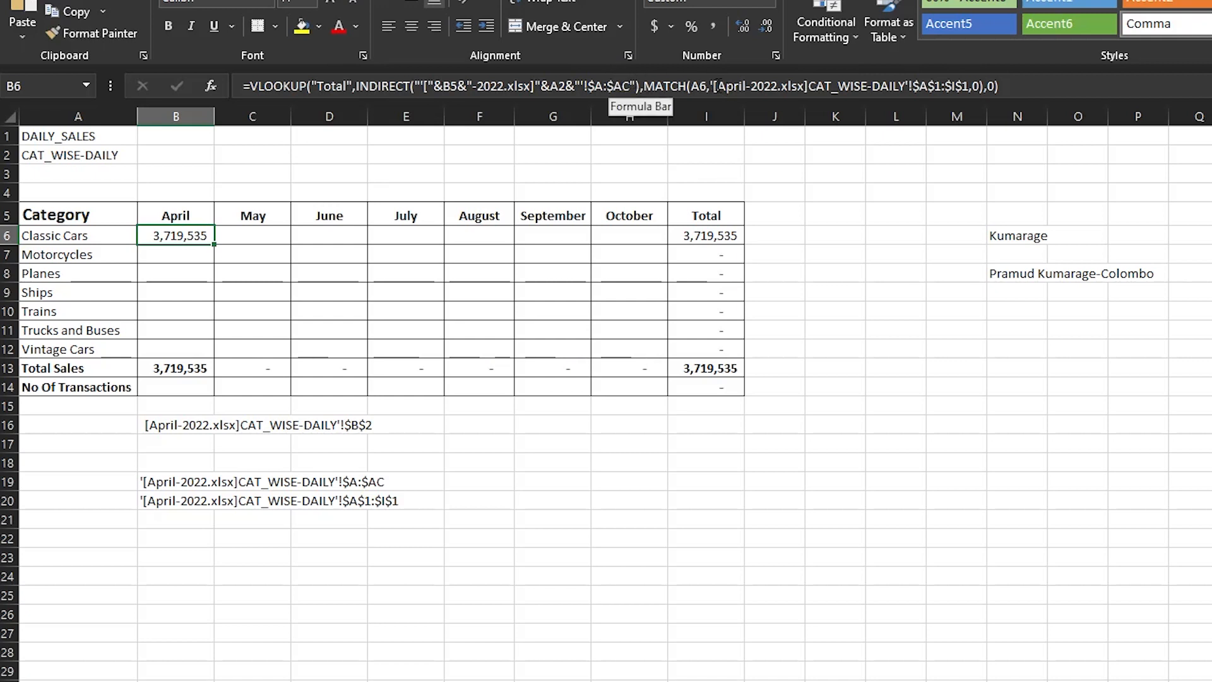
- Replace the lookup_array reference in B6's MATCH function with an opening INDIRECT( function
click(714, 79)
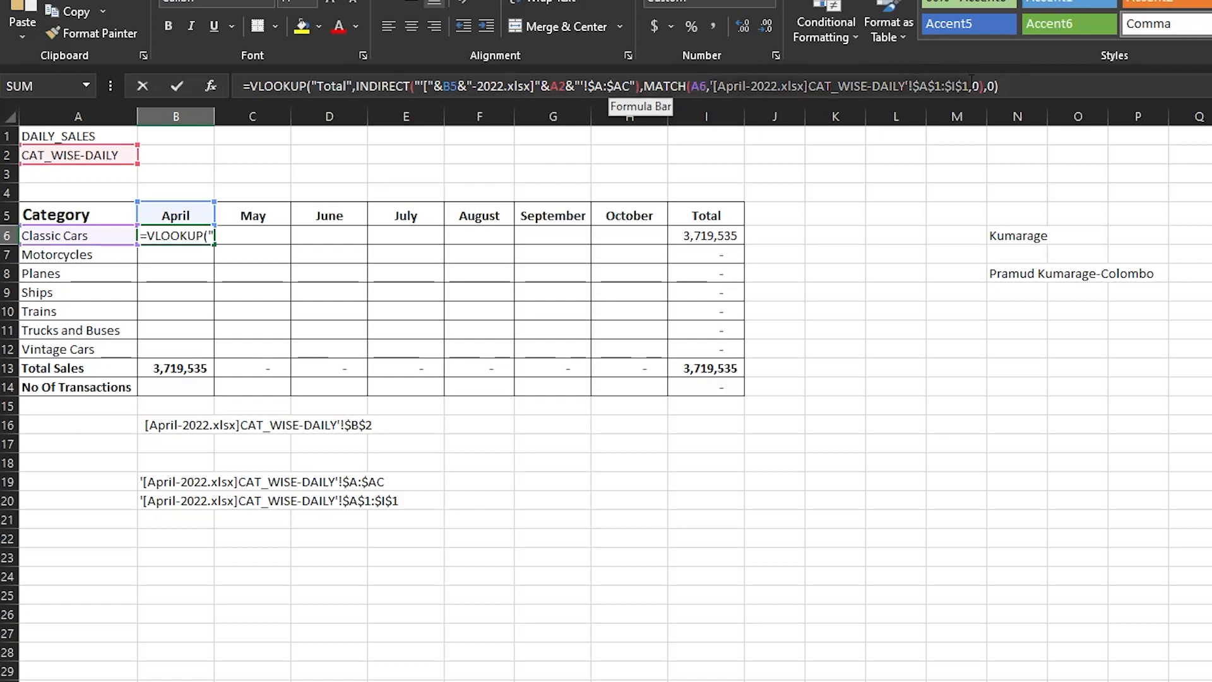
click(970, 81)
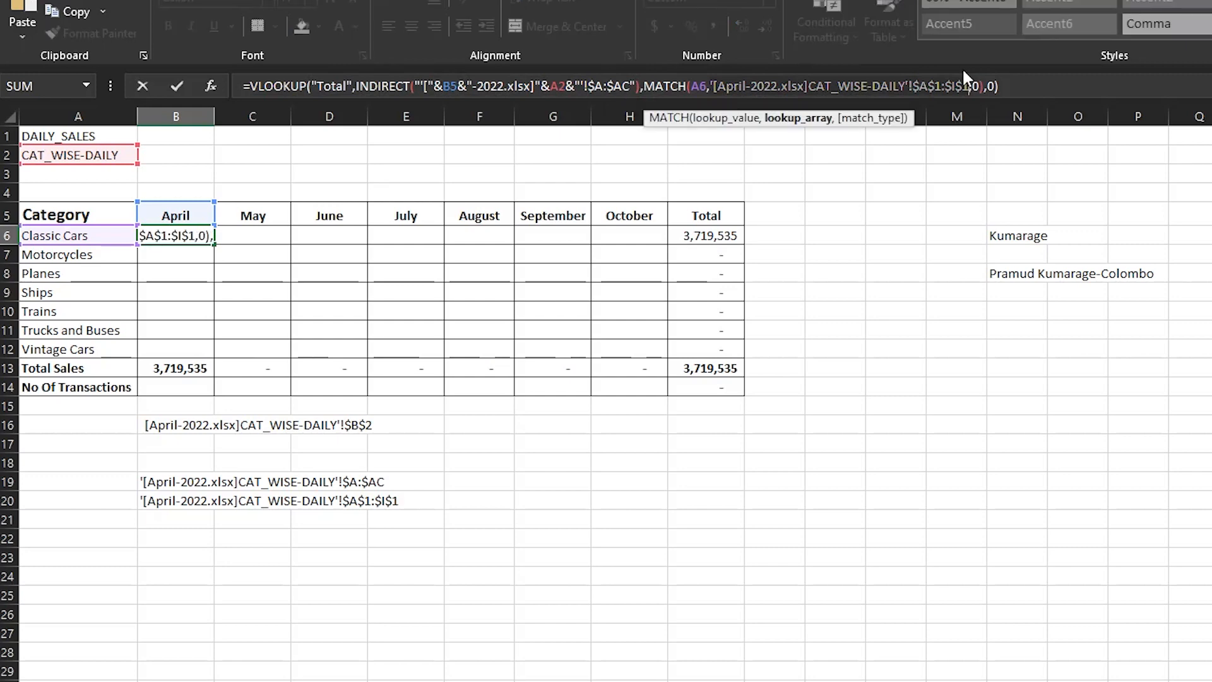
key(BackSpace)
key(BackSpace)
key(BackSpace)
key(BackSpace)
key(BackSpace)
key(BackSpace)
key(BackSpace)
key(BackSpace)
key(BackSpace)
key(BackSpace)
key(BackSpace)
key(BackSpace)
key(BackSpace)
key(BackSpace)
key(BackSpace)
key(BackSpace)
key(BackSpace)
key(BackSpace)
key(BackSpace)
key(BackSpace)
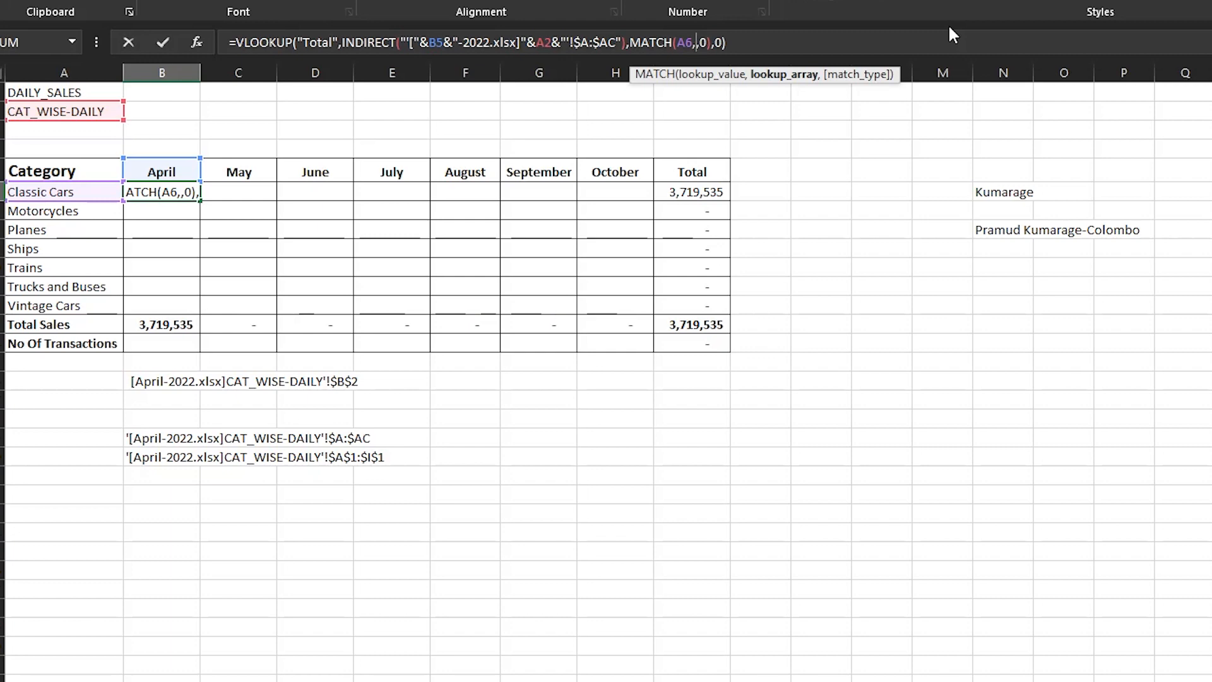
text(INDIRECT()
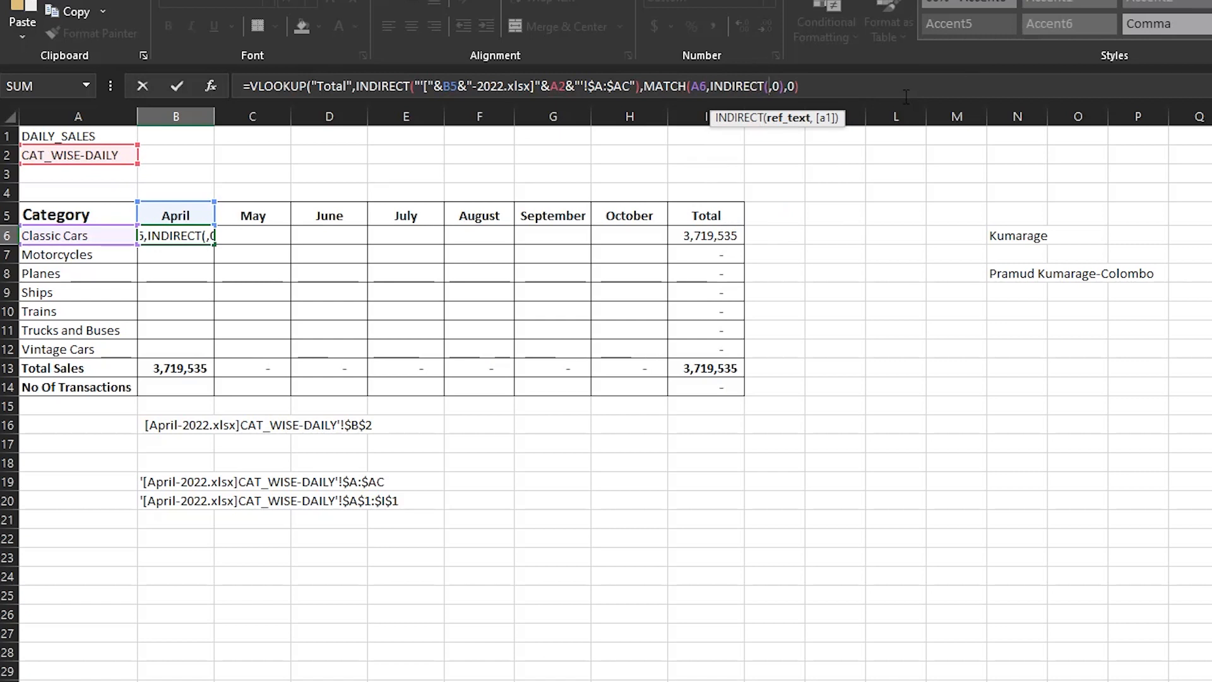
- Start the ref_text of the INDIRECT inside MATCH with "'["&B5, referencing the April header
text("[)
key(BackSpace)
text(')
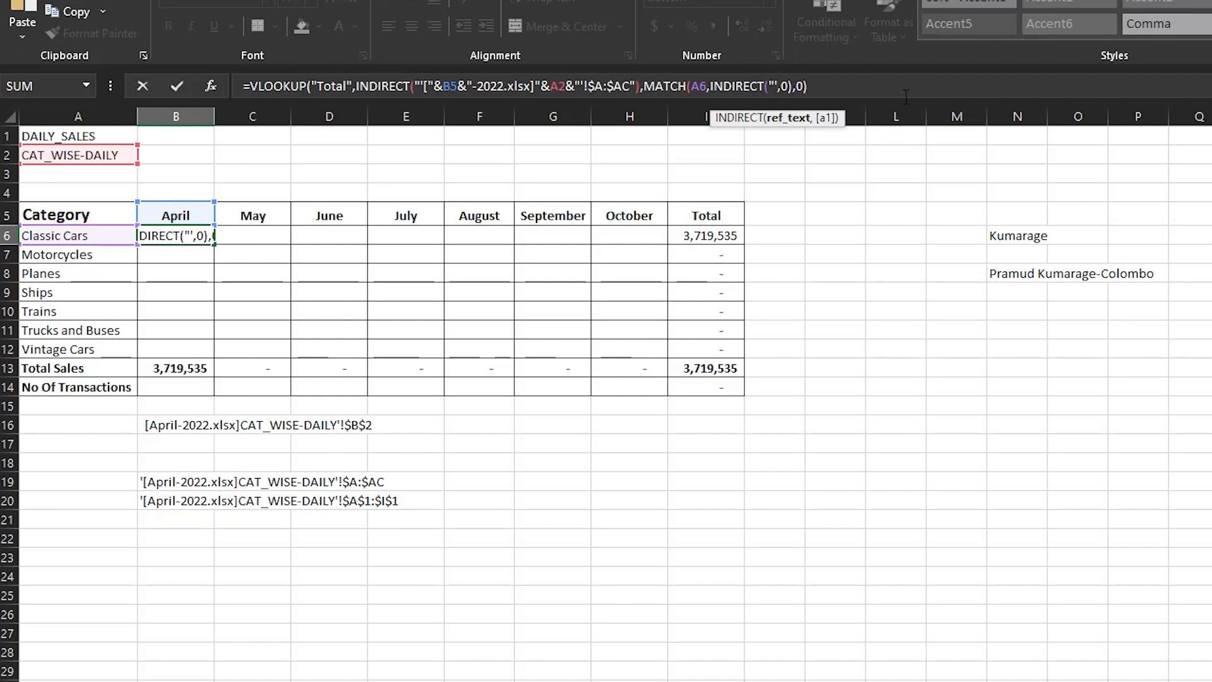
text([)
text("&)
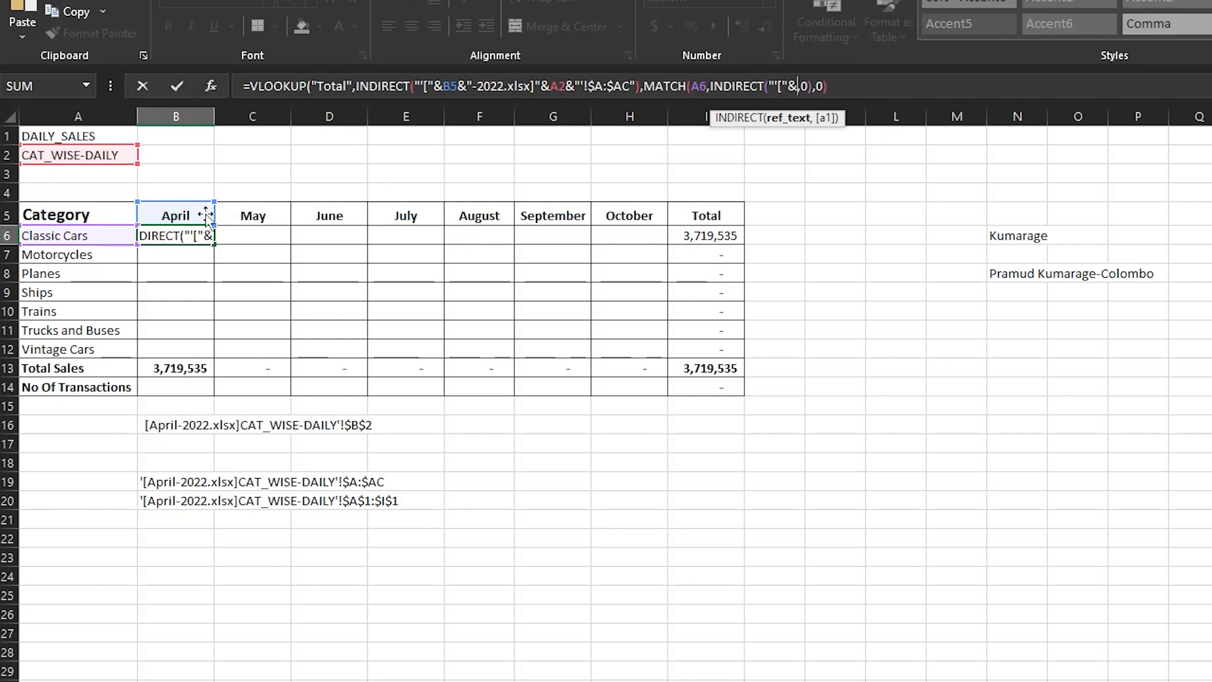
click(173, 212)
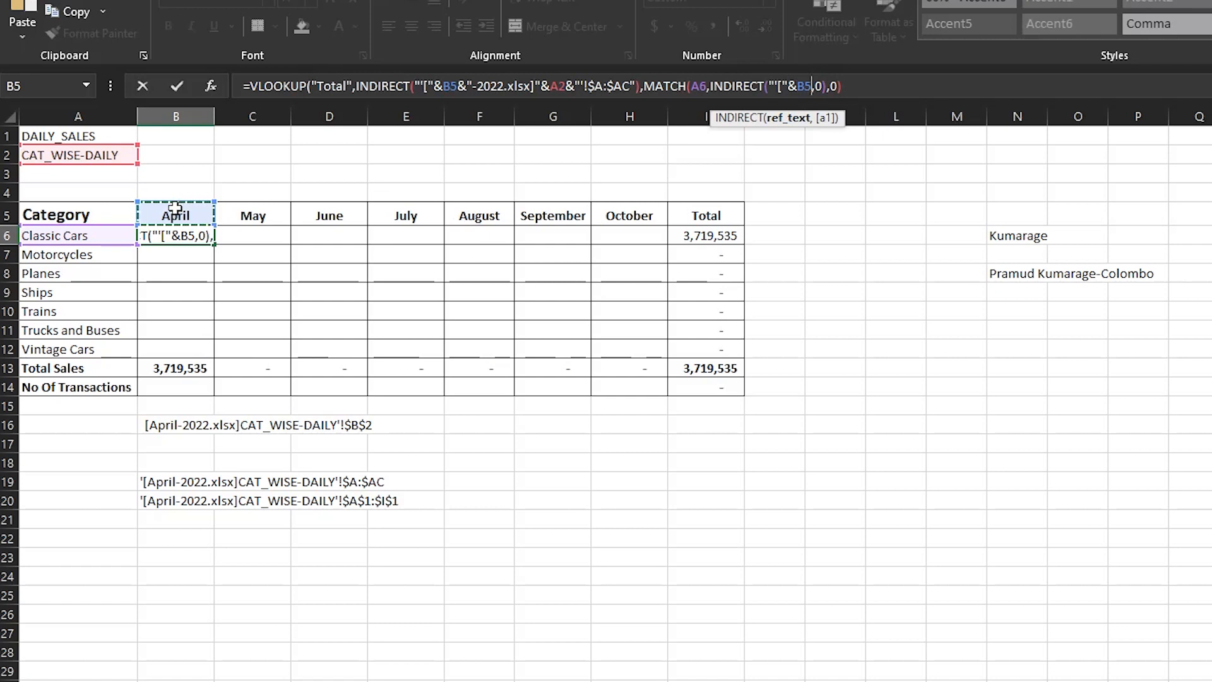
- Extend the ref_text of the INDIRECT inside MATCH with &"-2022.xlsx]"&A2, referencing the CAT_WISE-DAILY sheet-name cell
text(&)
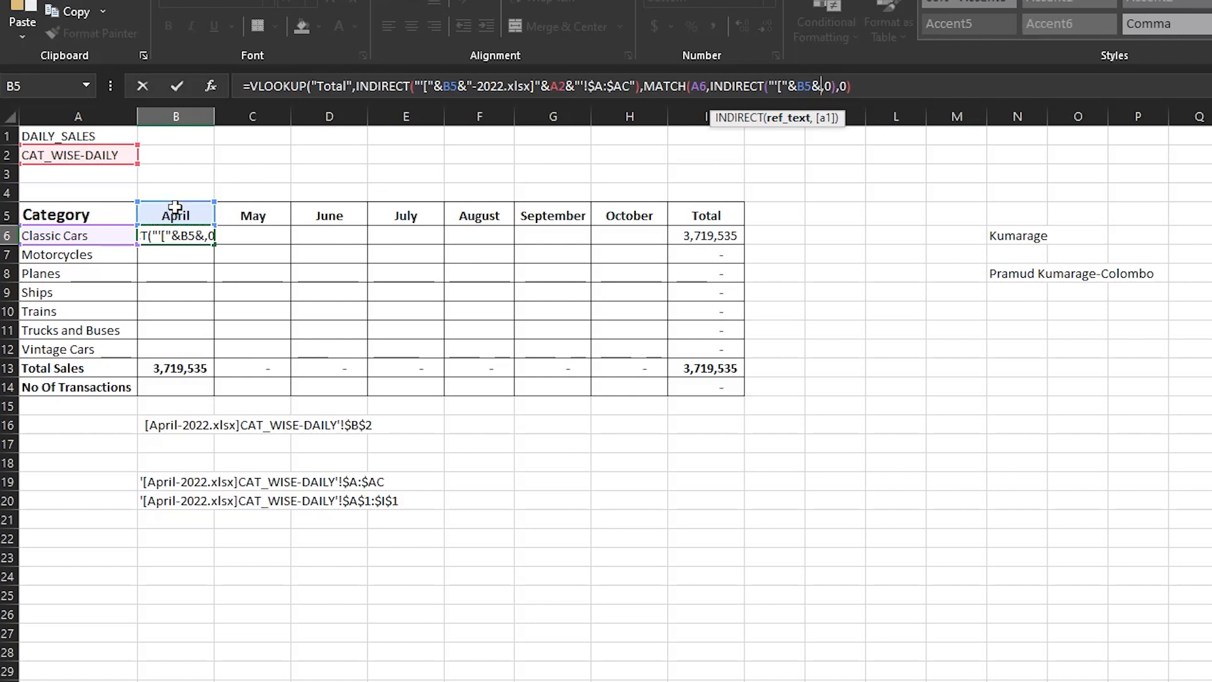
text("-2022)
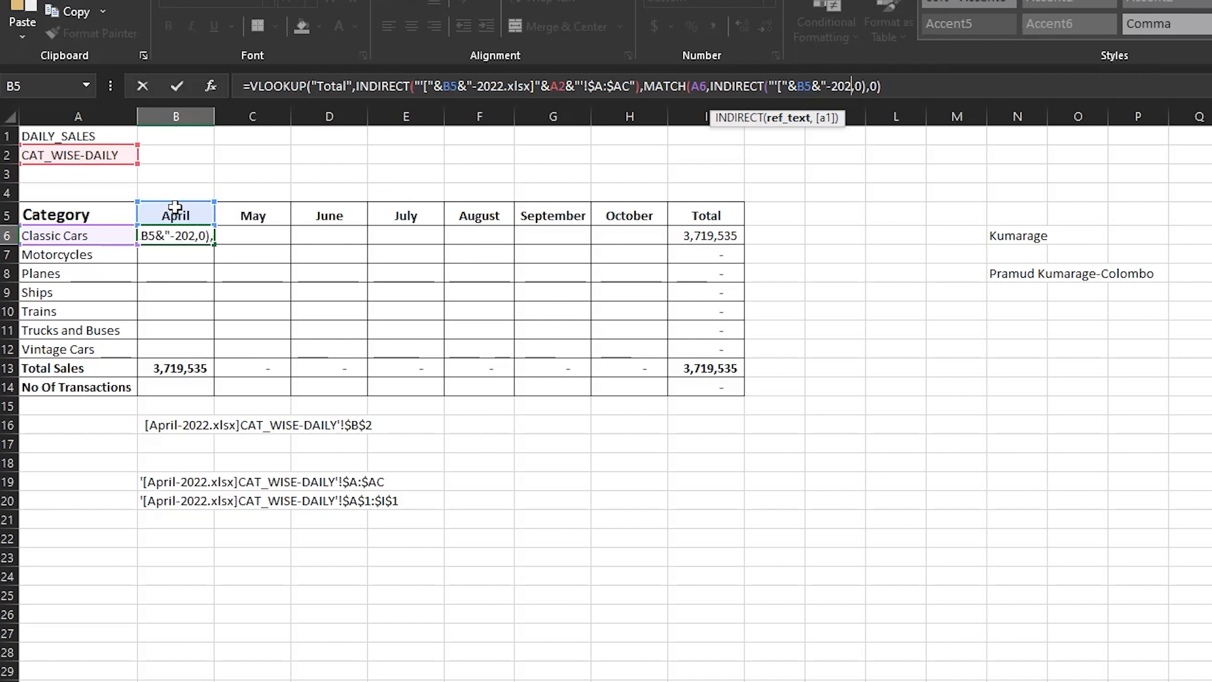
text(.xlsx)
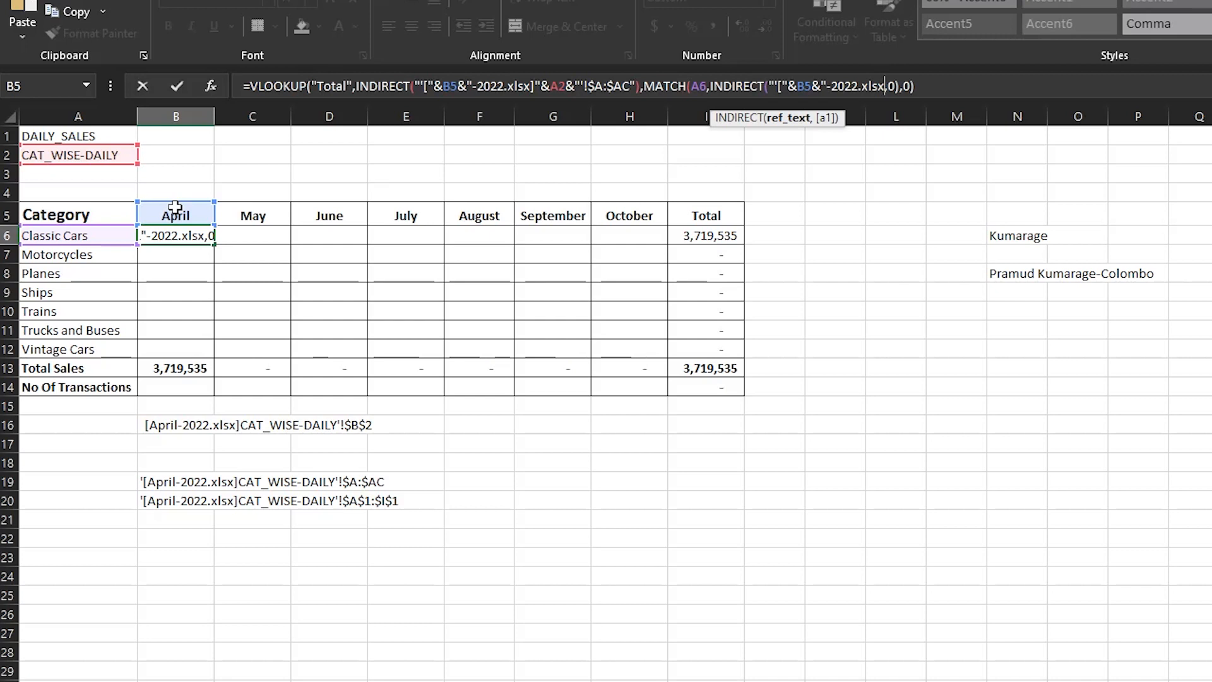
text(])
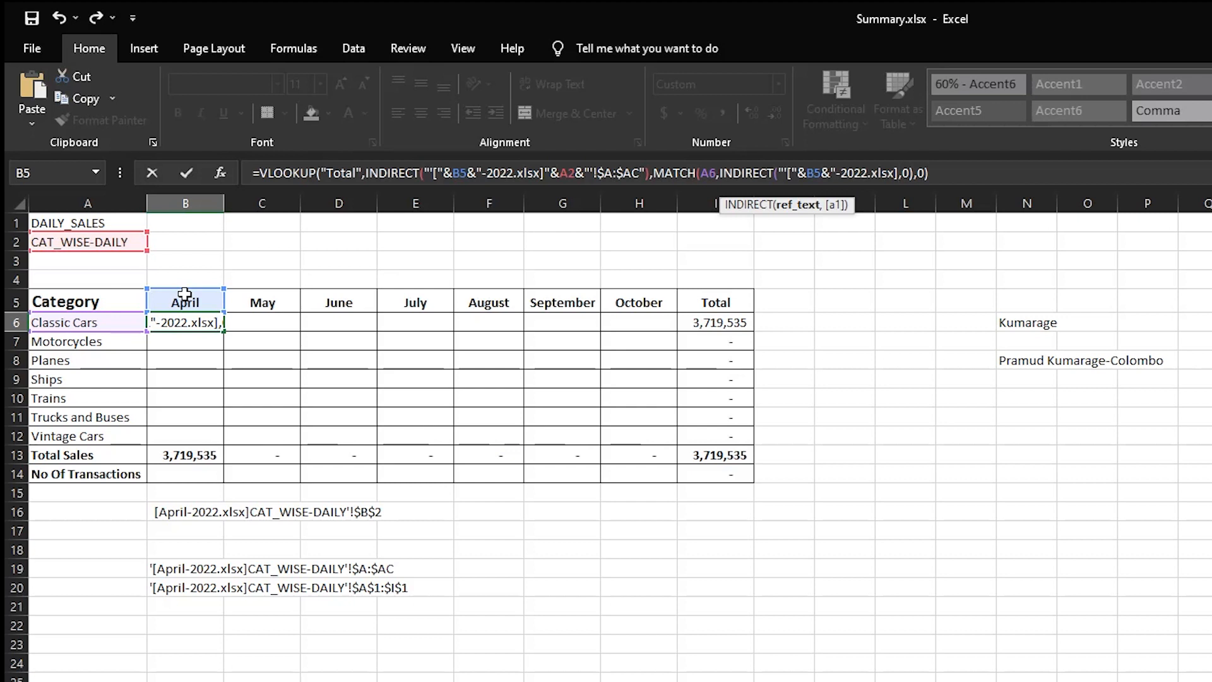
text(")
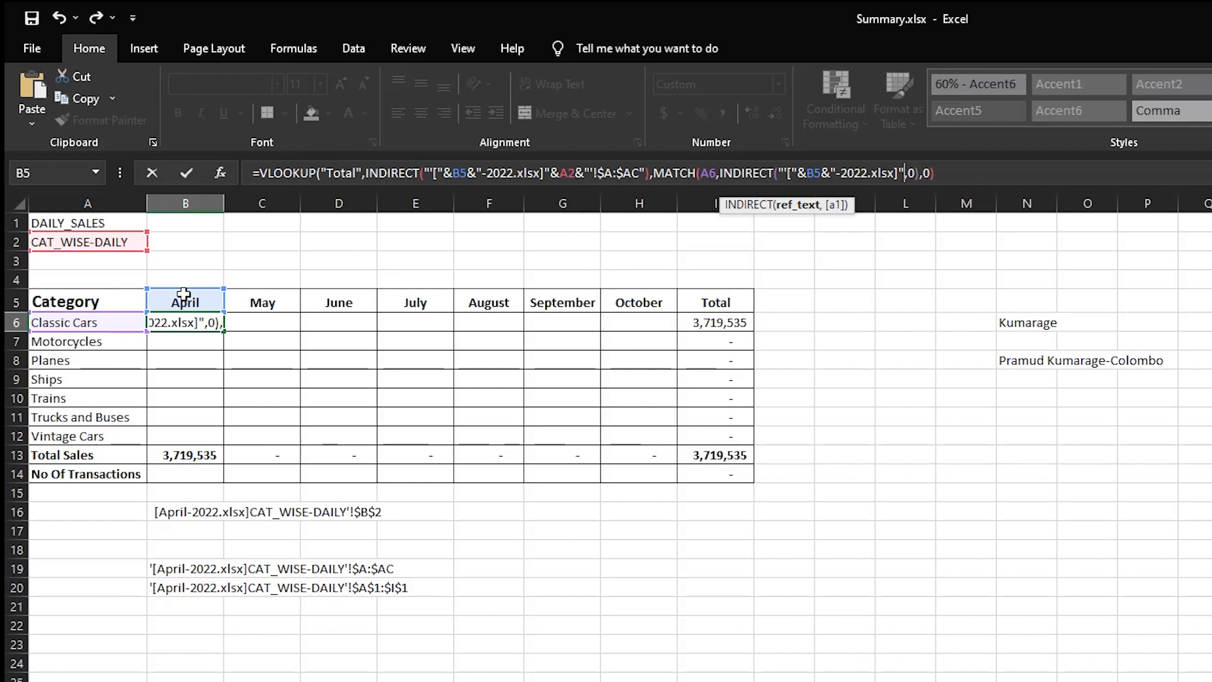
text(&)
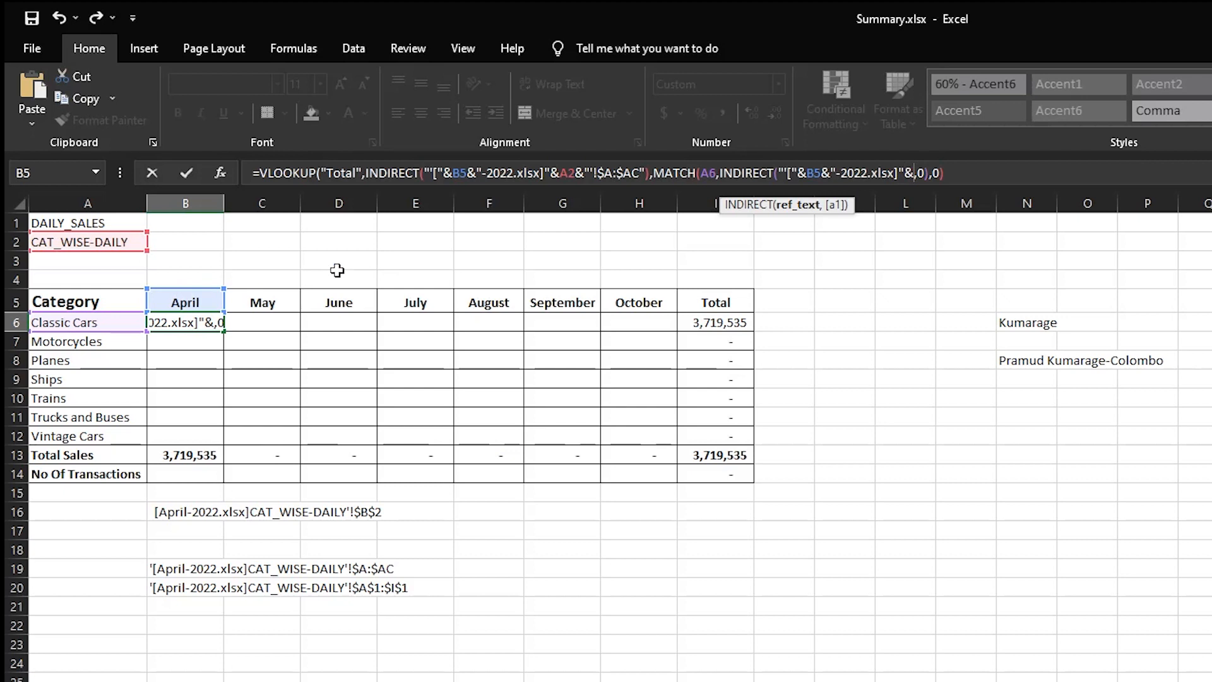
click(68, 243)
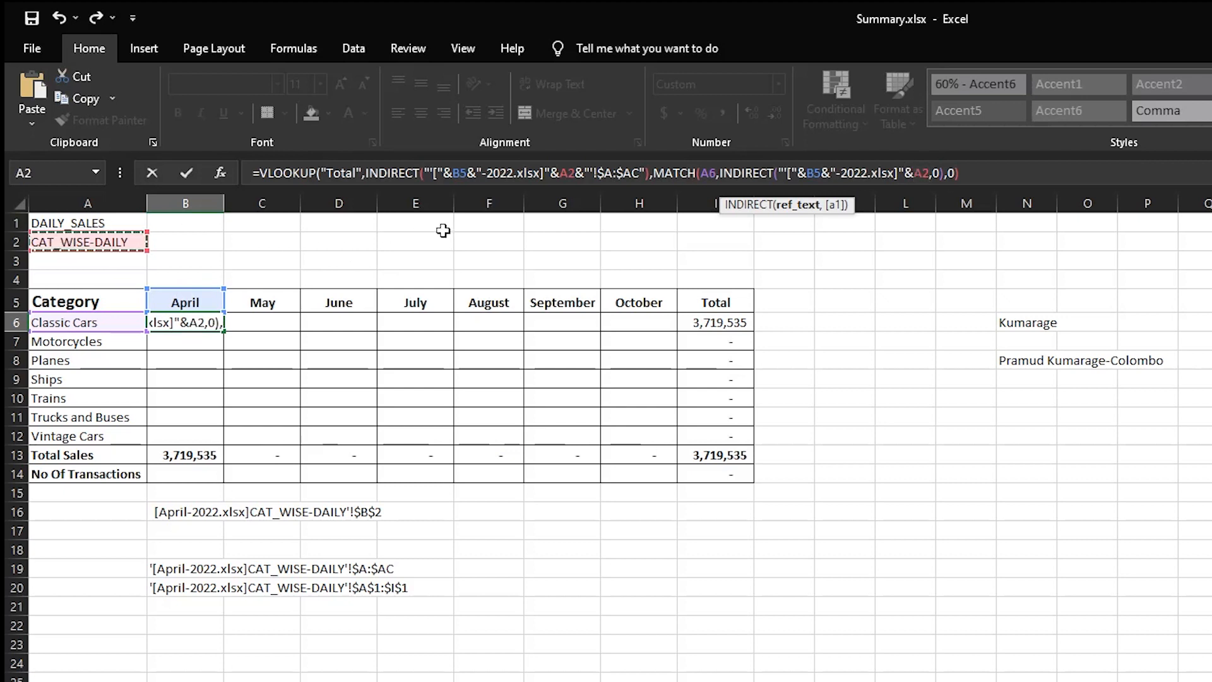
- Complete the INDIRECT text inside B6's MATCH with &"'!$A$1:$I$1", enter the formula and reselect B6
text(&)
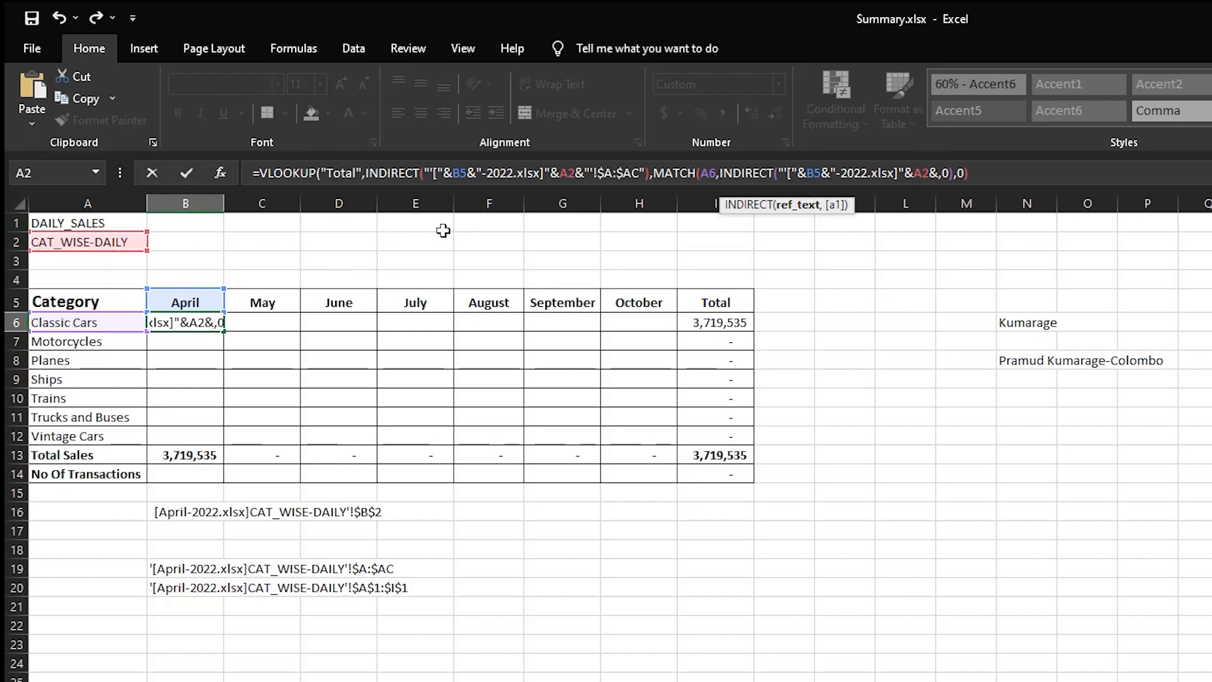
text(")
text(')
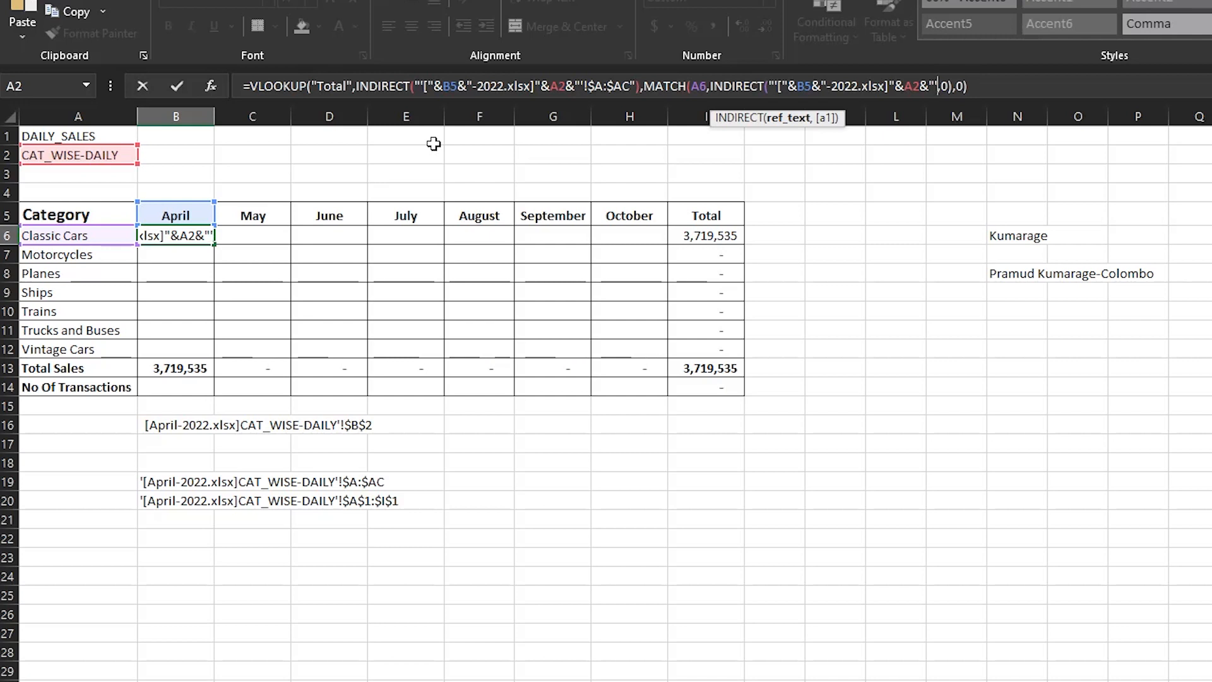
text(!)
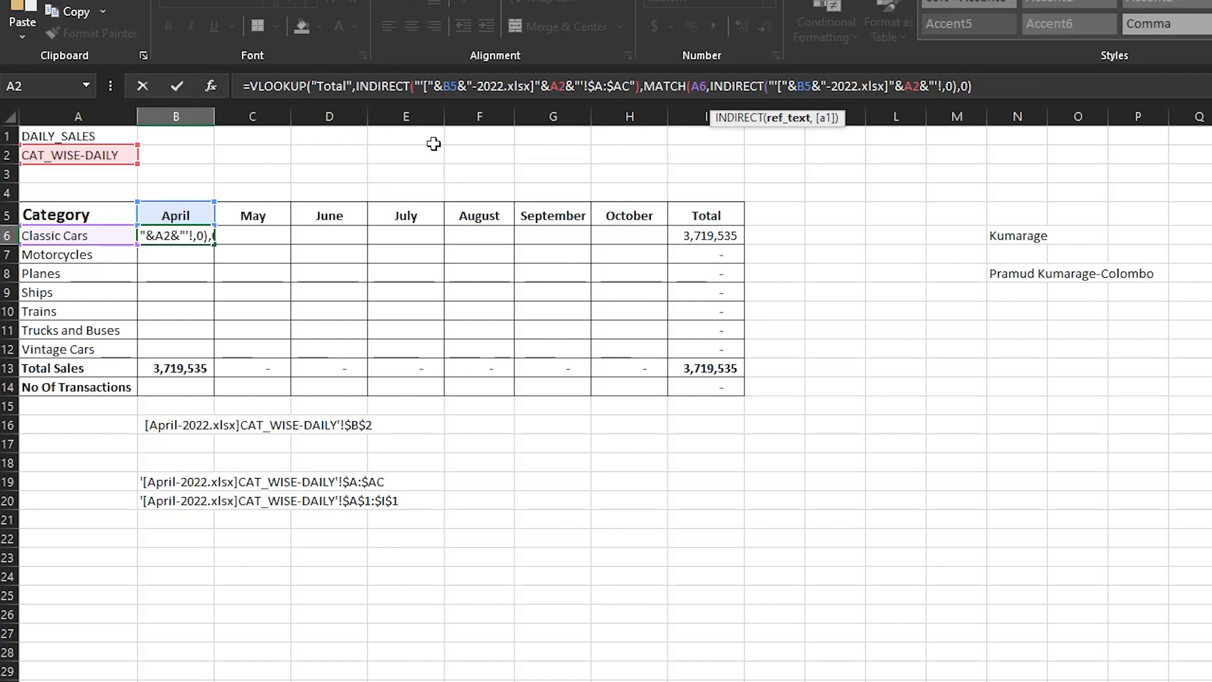
text($A$)
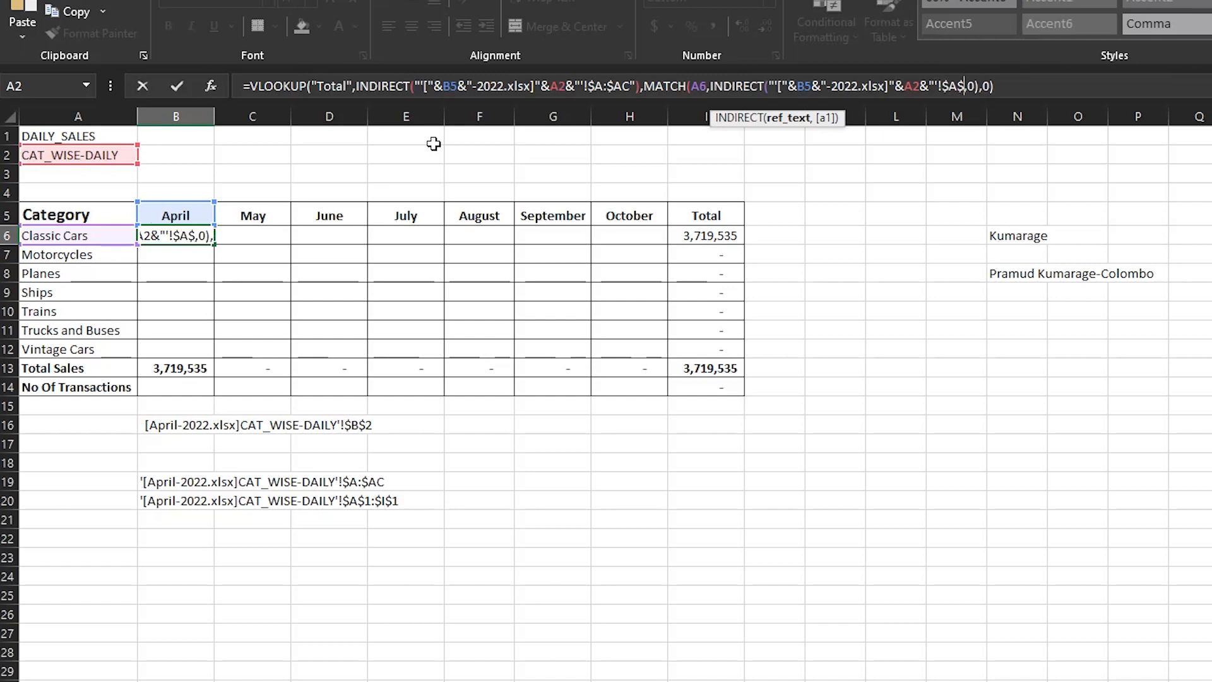
text(1:)
text($I)
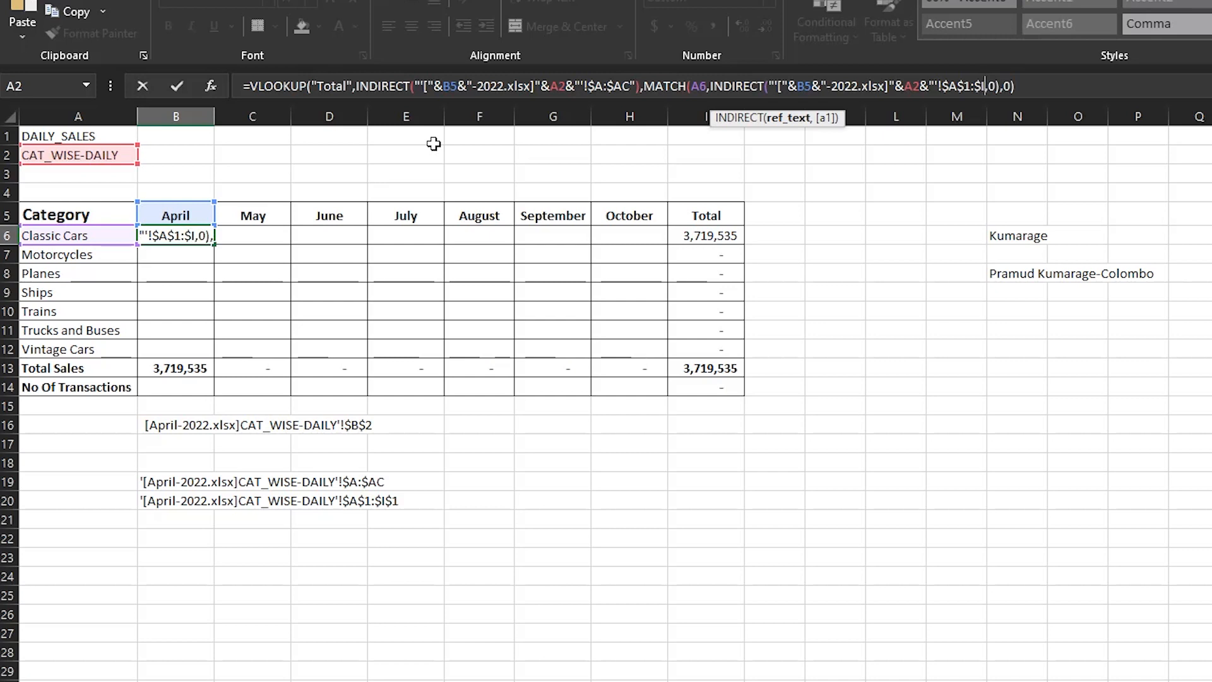
text($1)
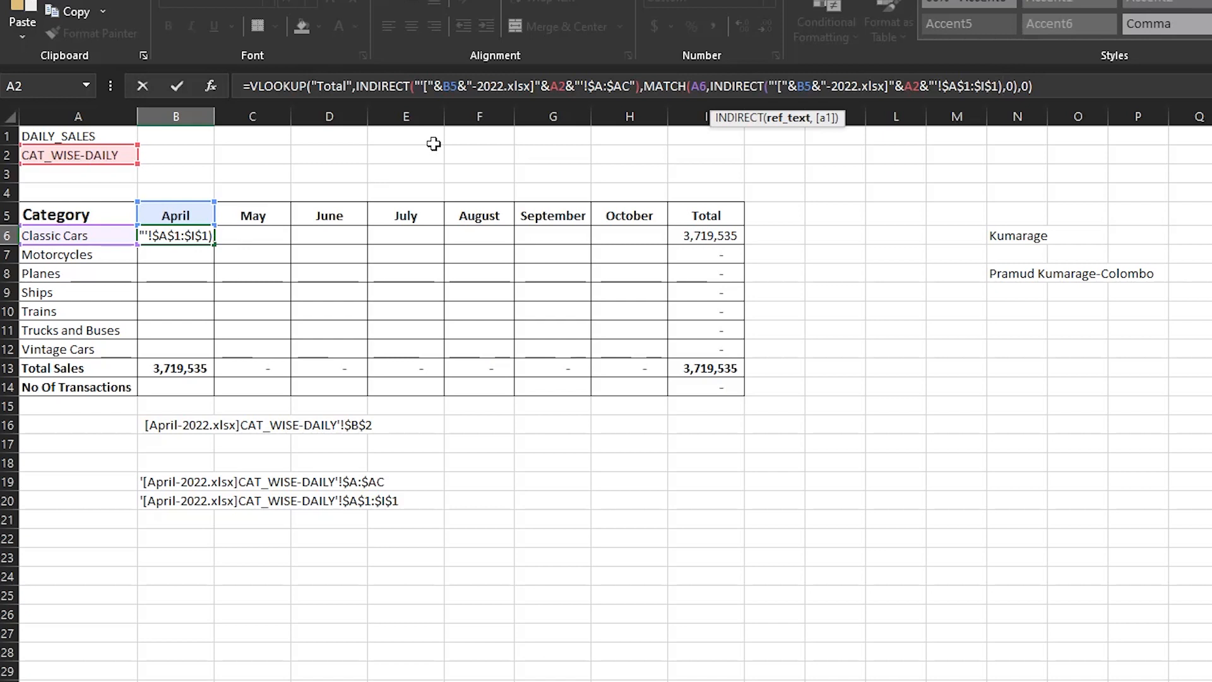
key(Right)
key(Right)
key(Right)
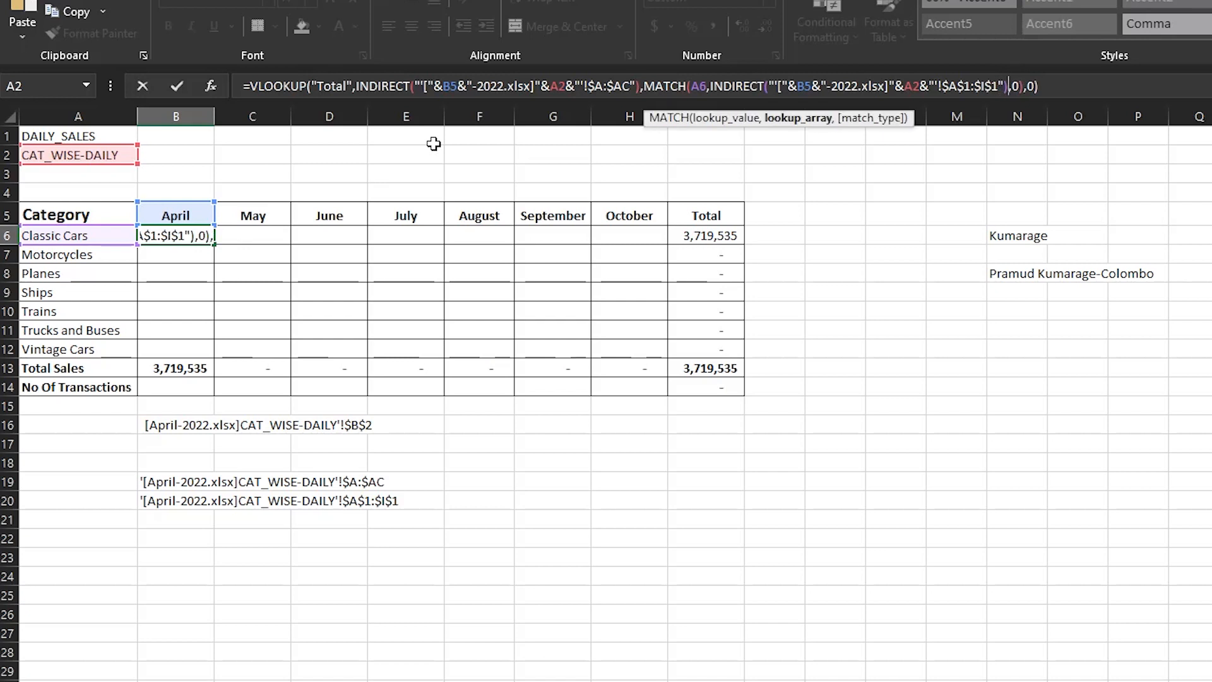
key(Return)
key(Up)
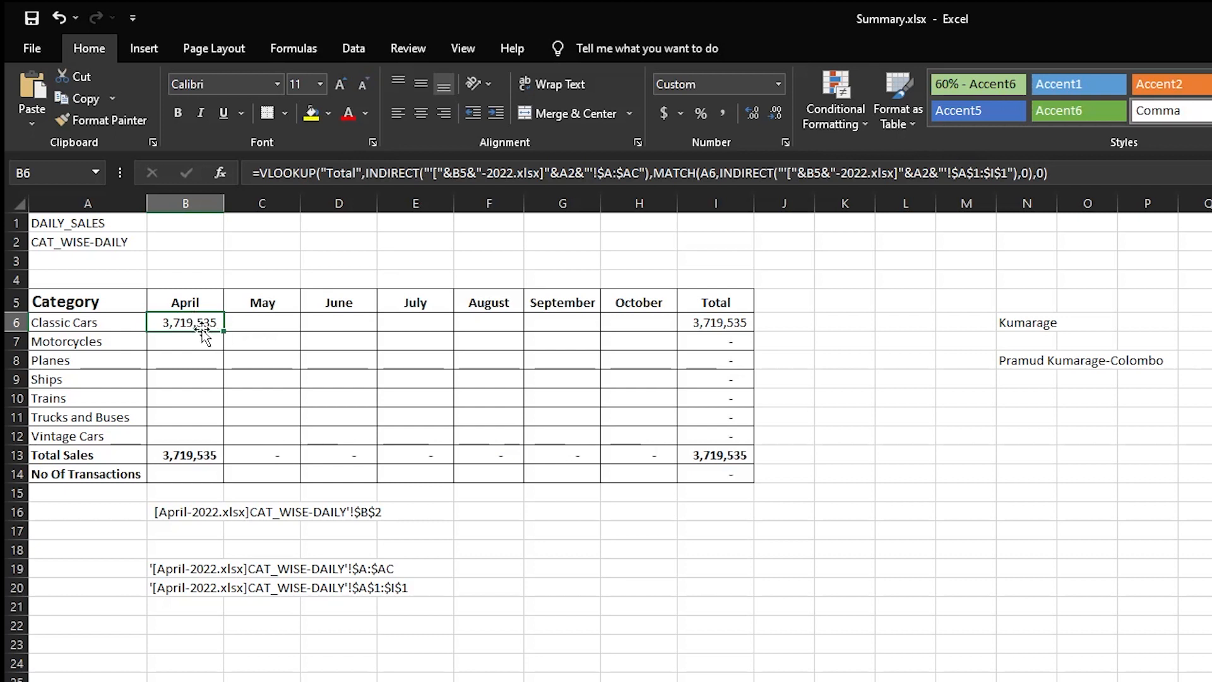
- In B6's first INDIRECT, change the April header reference to B$5 and the sheet-name reference to $A$2
key(F2)
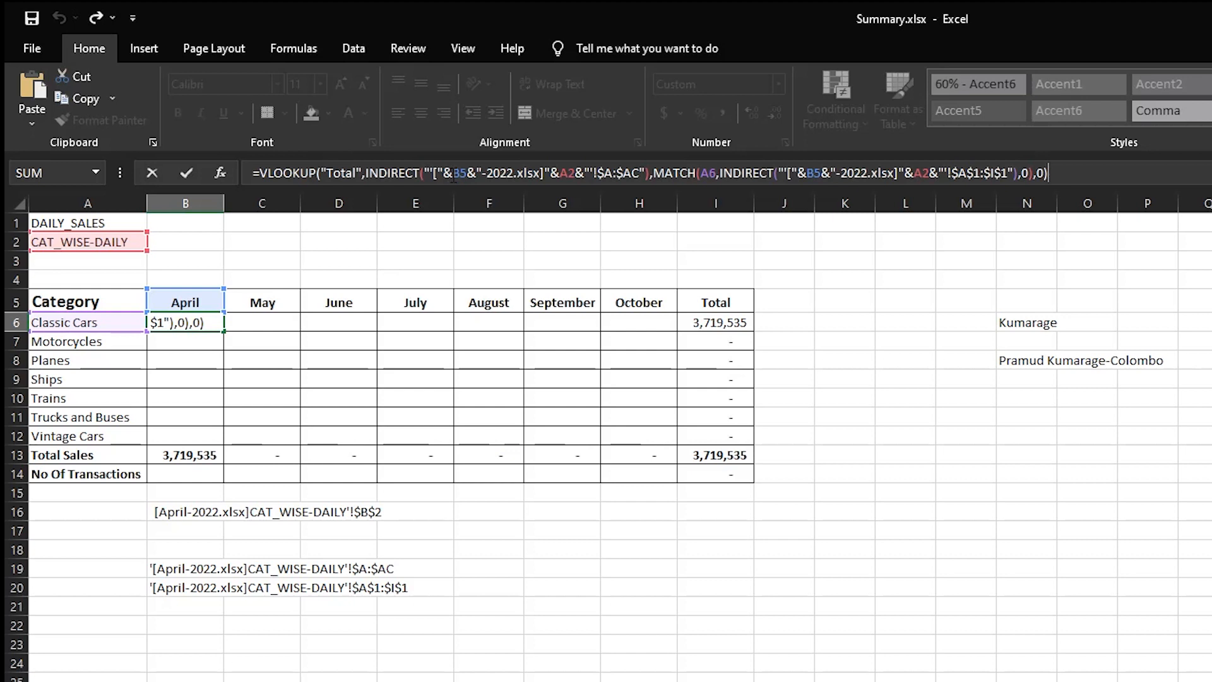
click(452, 176)
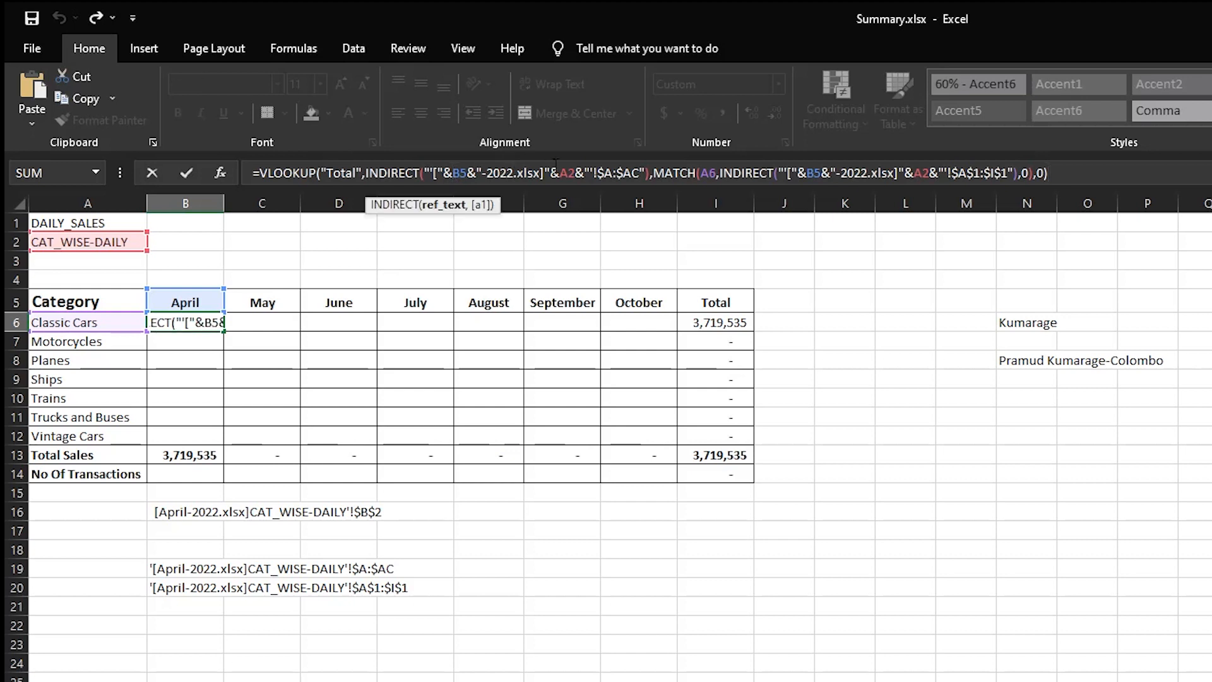
click(460, 172)
text($)
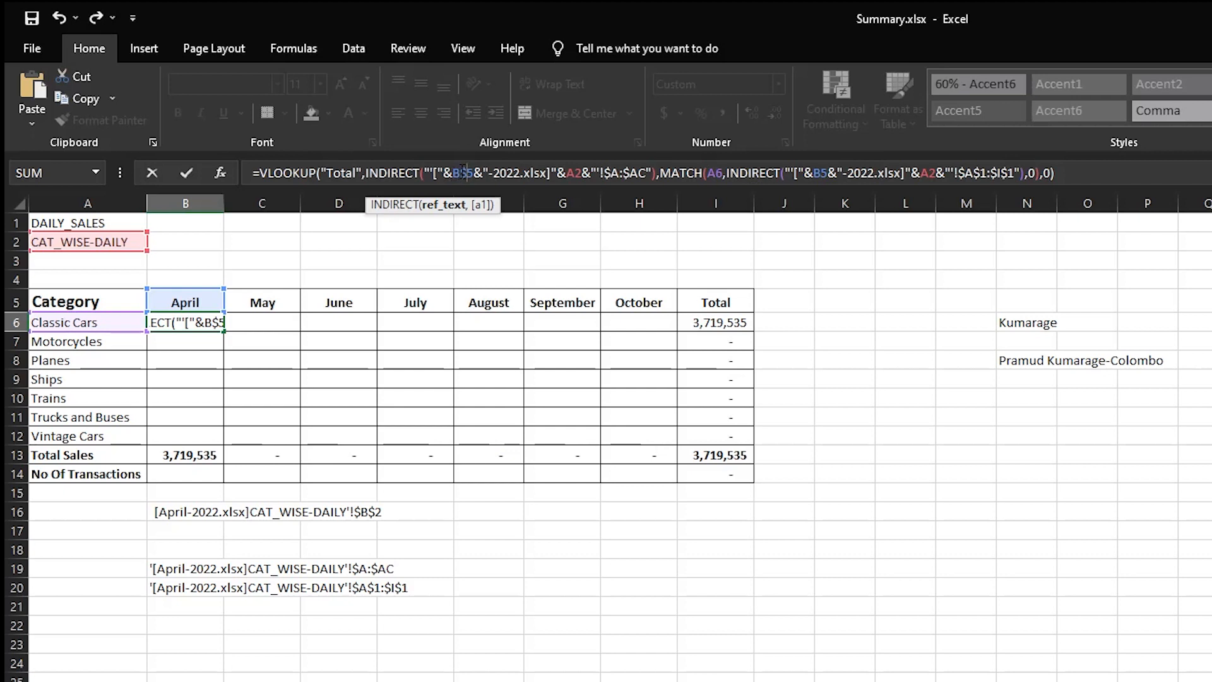
click(578, 173)
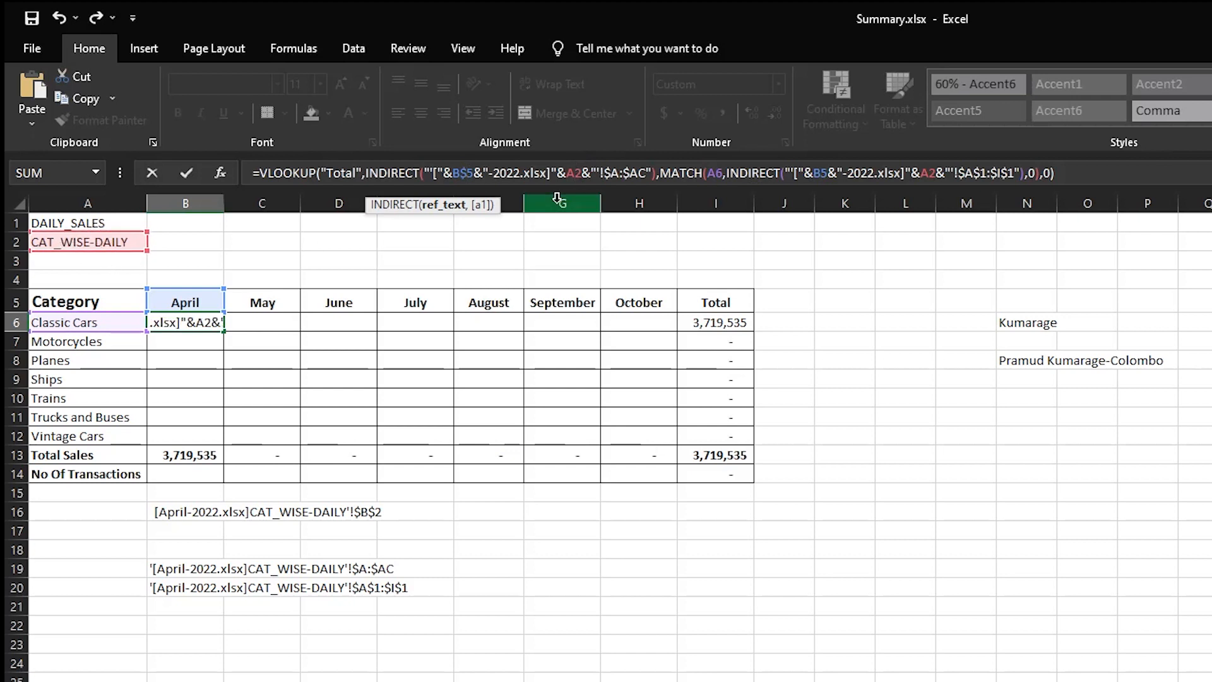
double_click(572, 172)
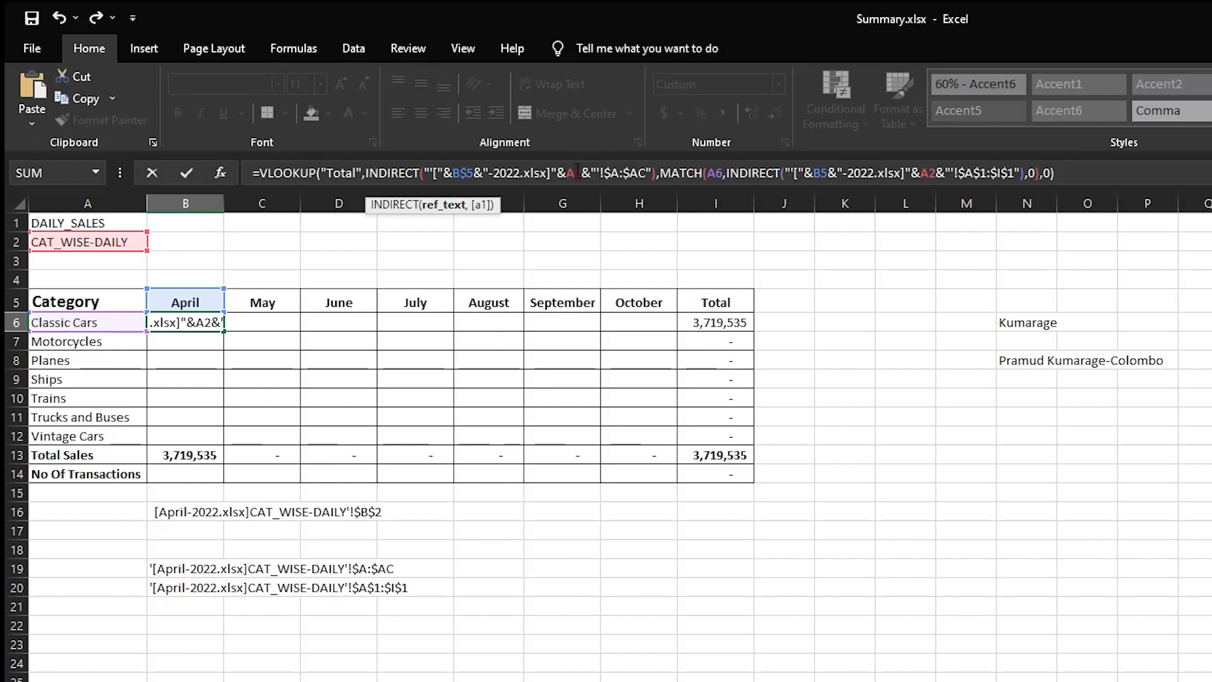
drag(574, 170, 569, 170)
key(F4)
drag(569, 173, 577, 165)
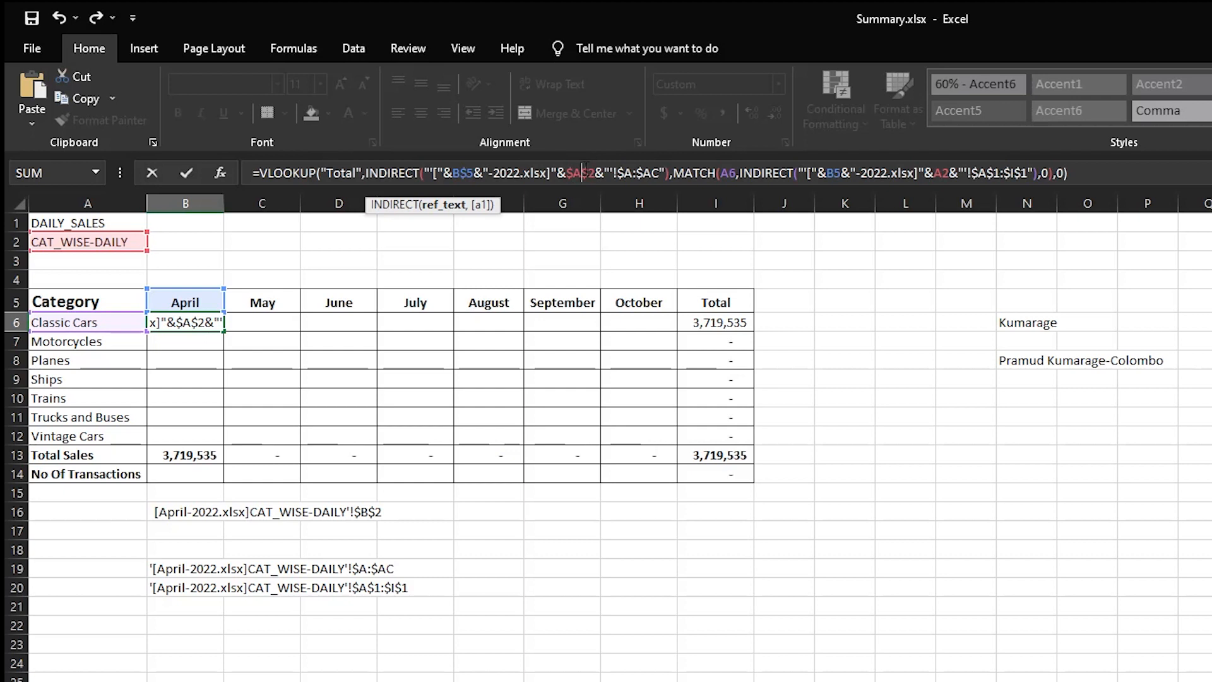
drag(588, 172, 596, 172)
- Lock the column of the MATCH lookup value in B6 as $A6
drag(452, 170, 452, 171)
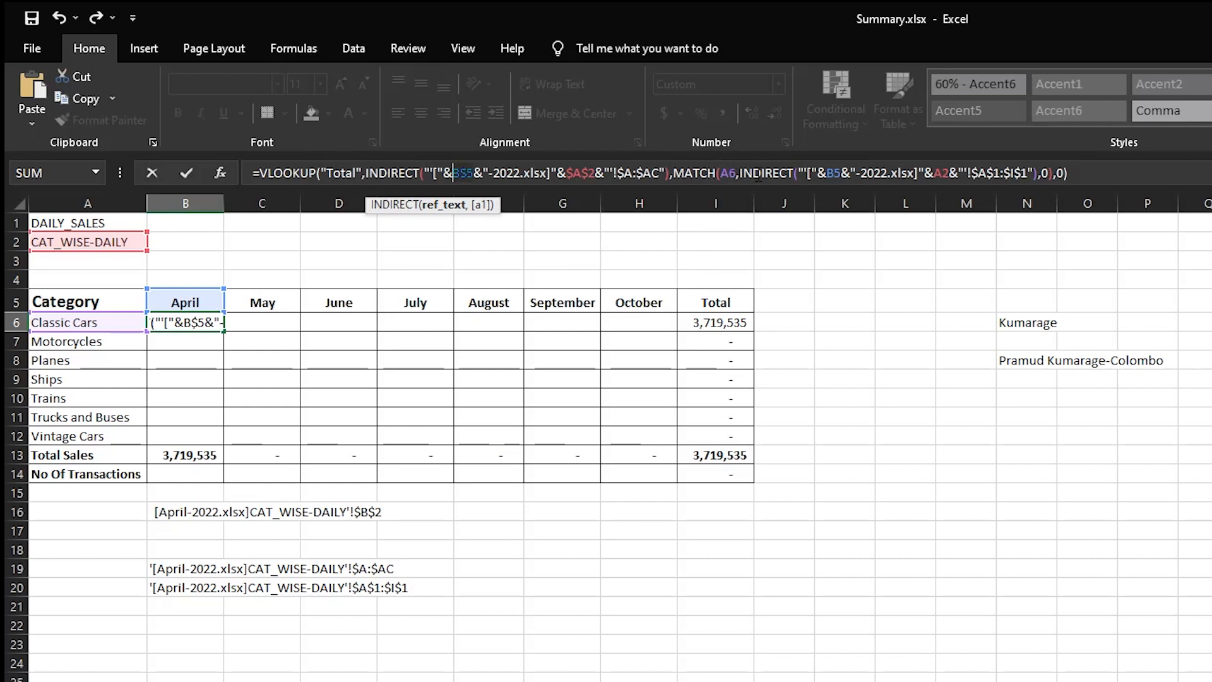
click(723, 174)
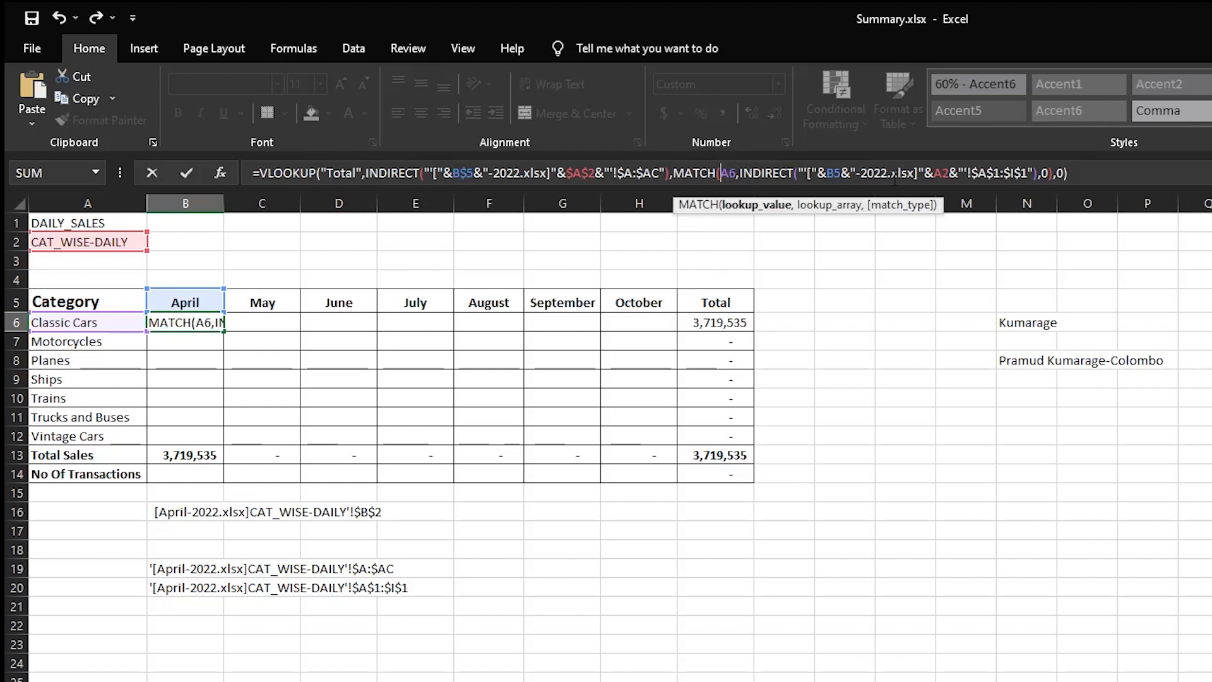
text($)
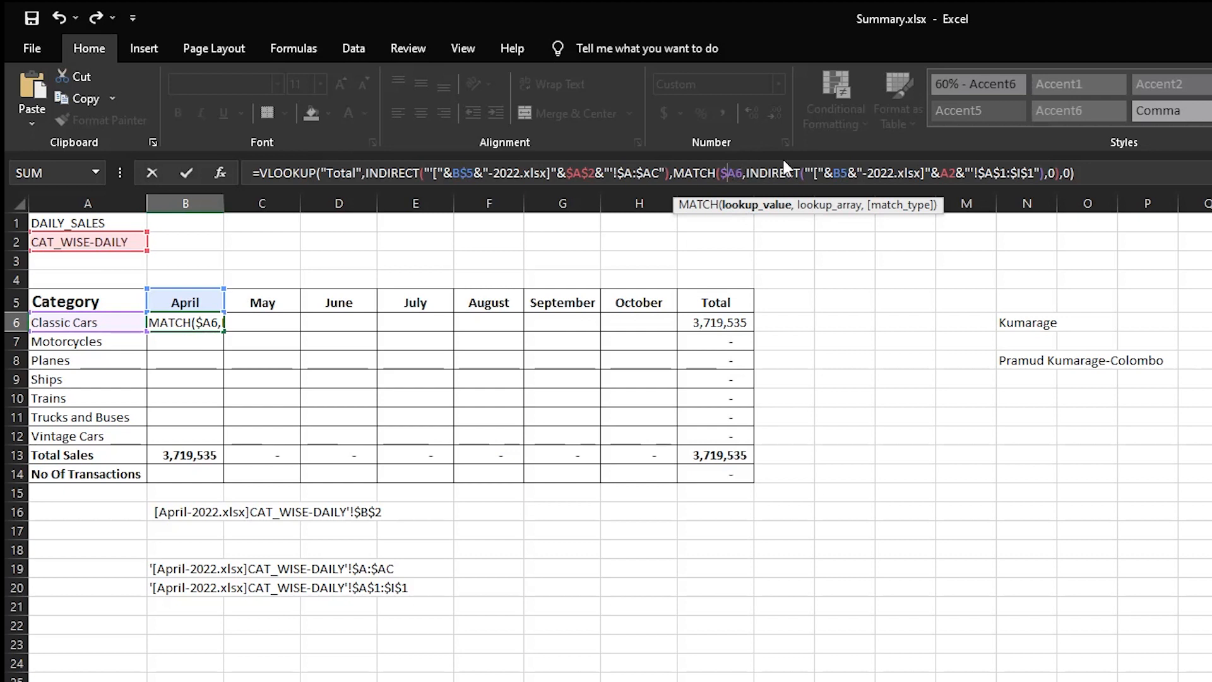
- In the INDIRECT inside MATCH, change the references to B$5 and $A$2 and enter the formula
click(844, 172)
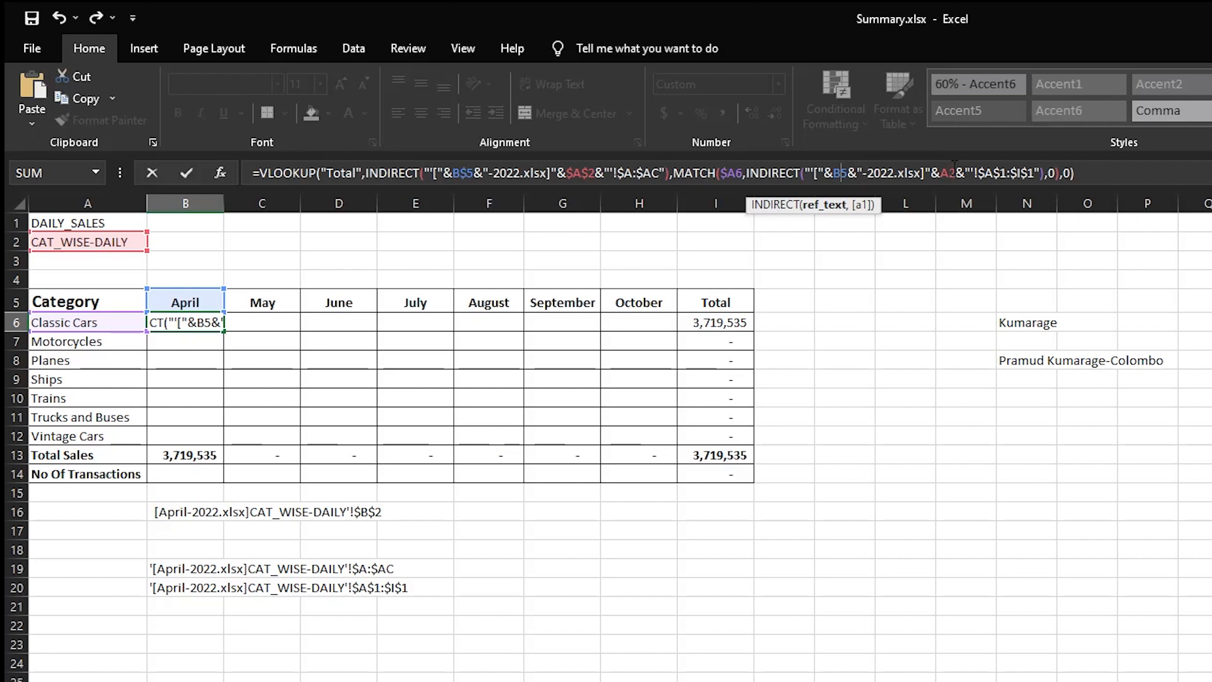
text($)
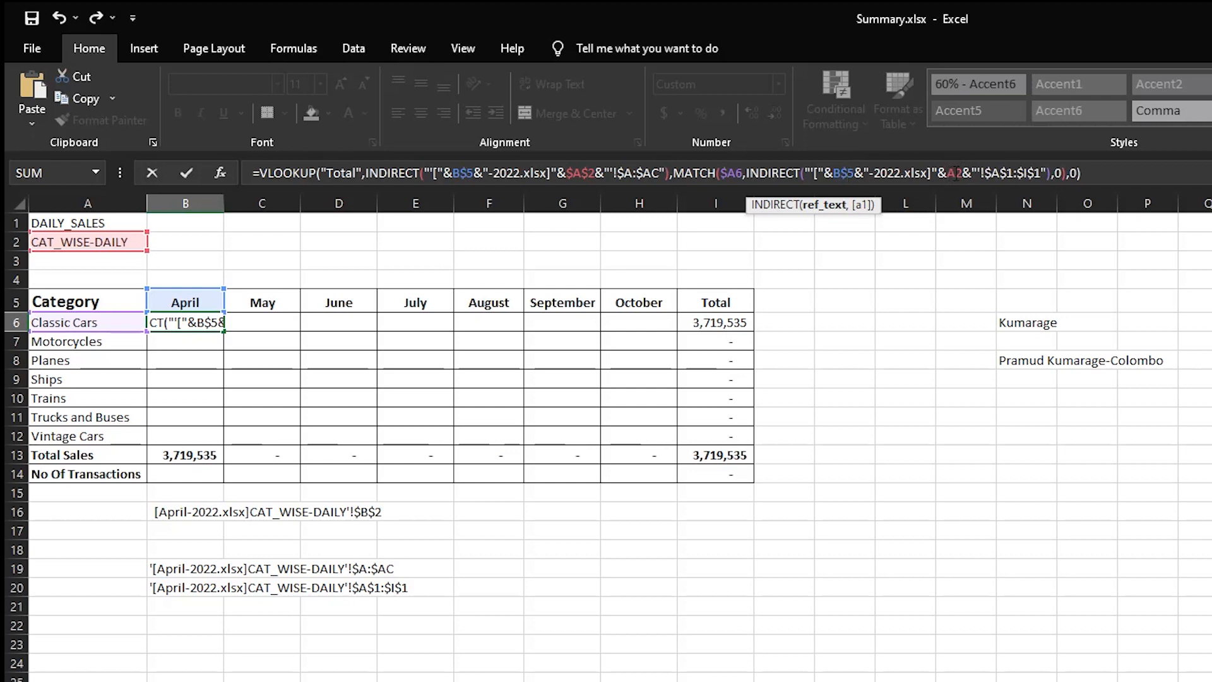
click(955, 172)
key(F4)
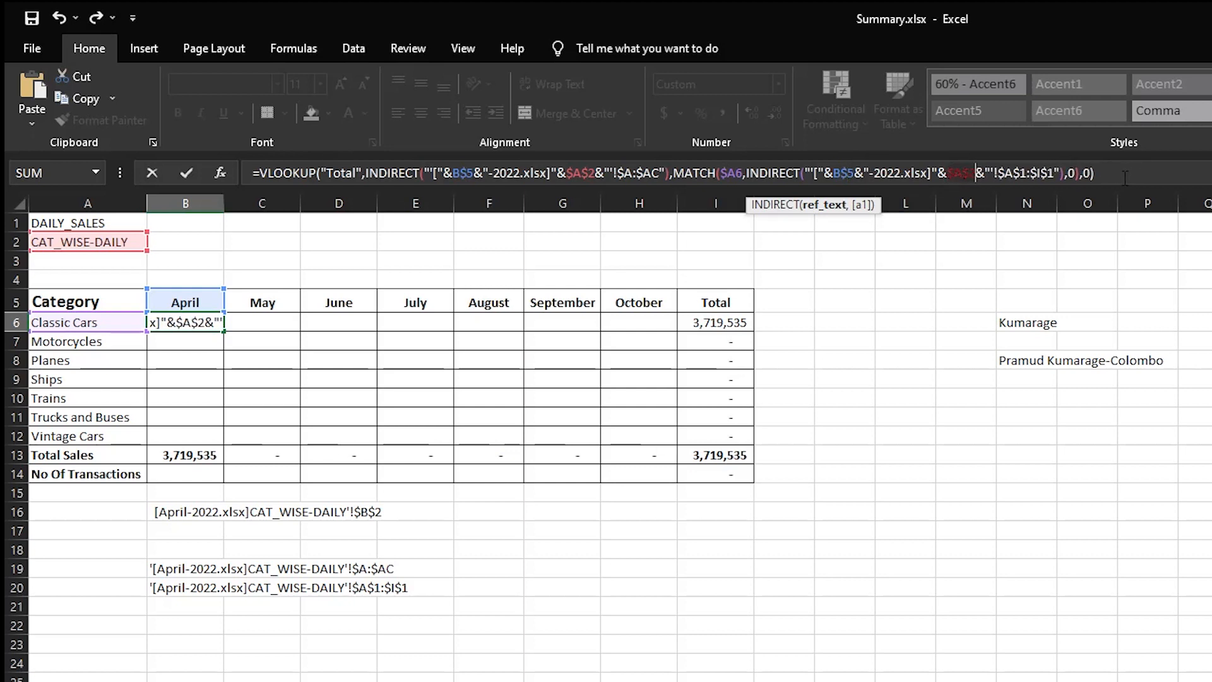
click(1125, 174)
key(Return)
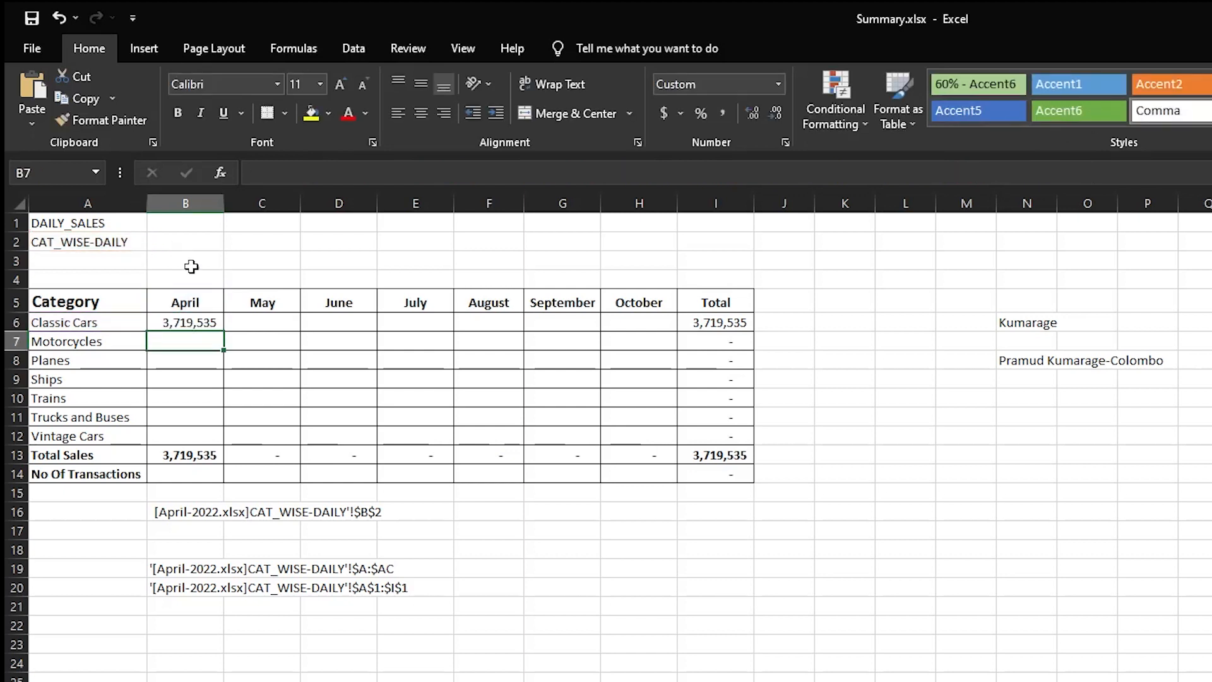
- Copy B6's formula across B6:H12 for all categories from April to October and reselect the range
drag(208, 319, 666, 432)
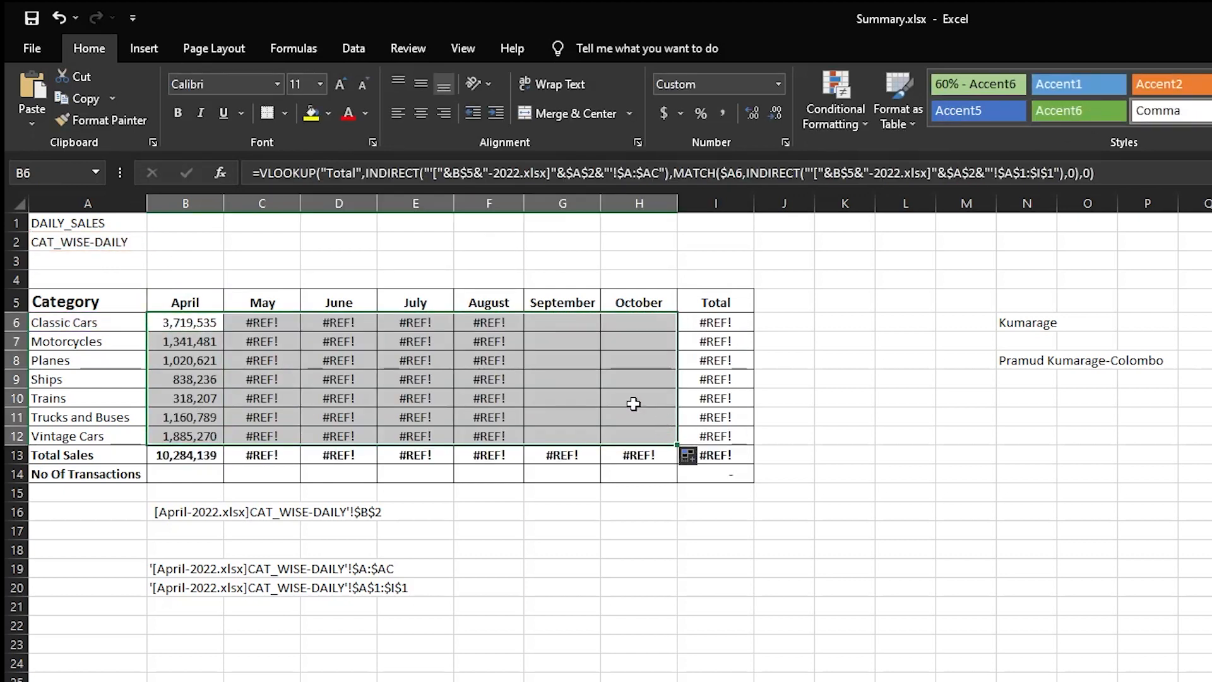
drag(252, 323, 623, 431)
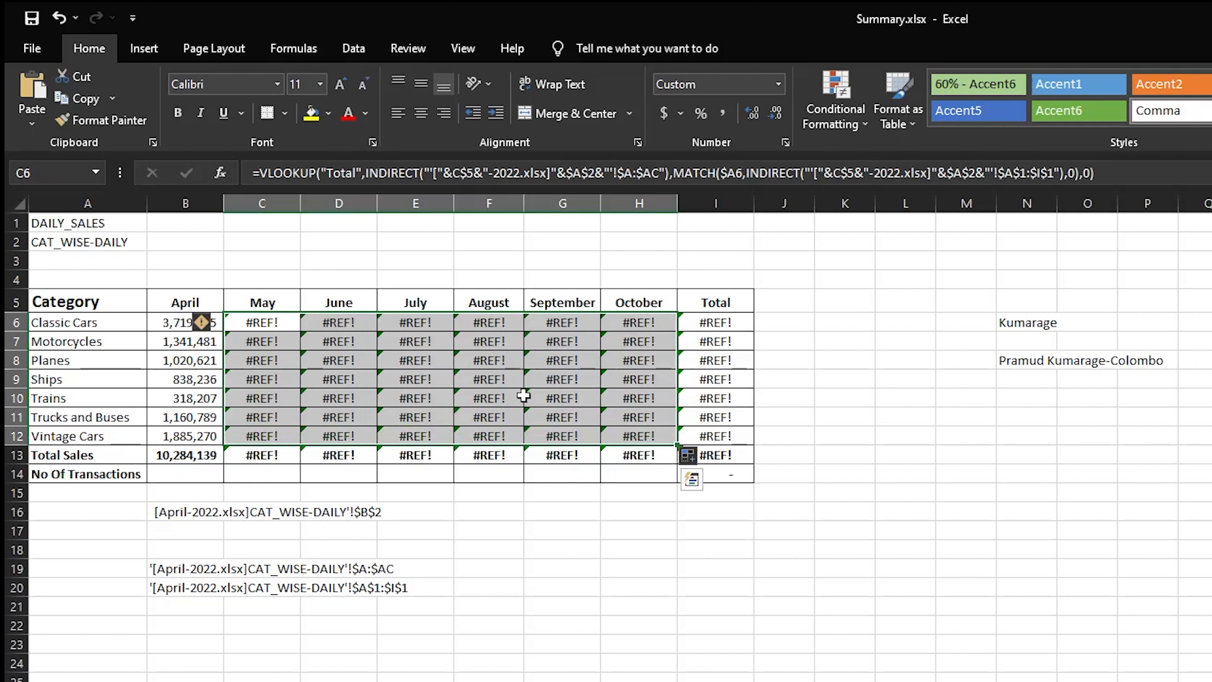
drag(162, 329, 638, 435)
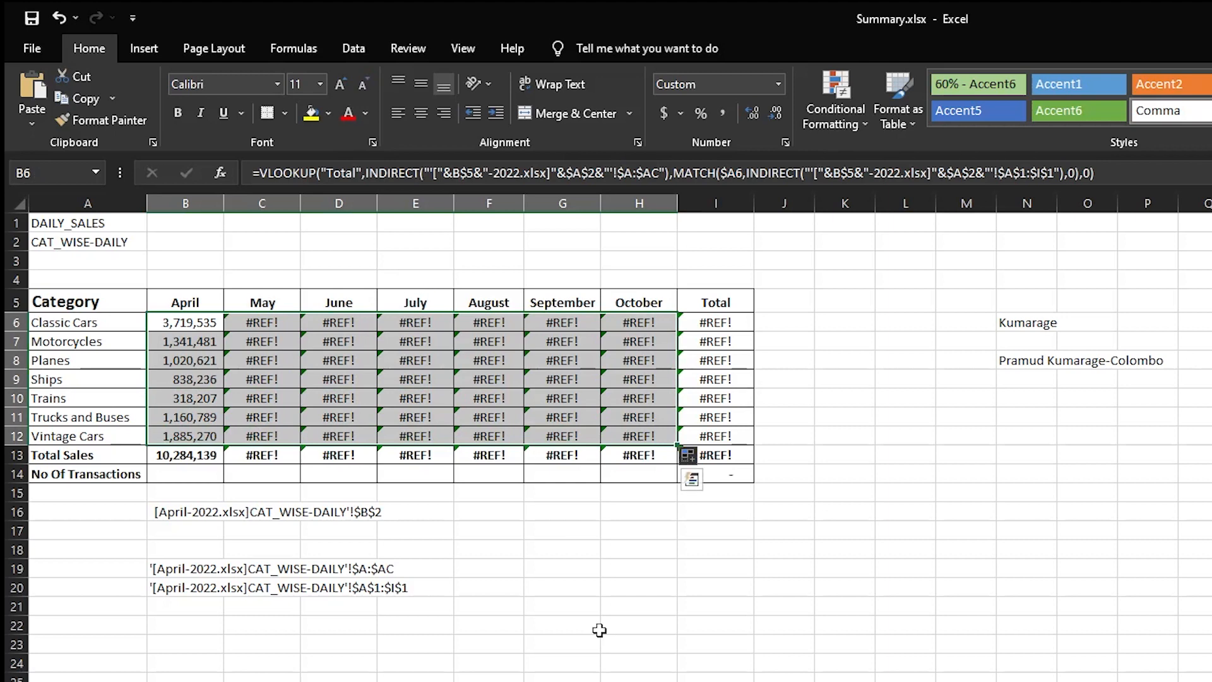
- Open the May-2022 to October-2022 workbooks from the Indirect-match-volokup folder in File Explorer and return to Summary.xlsx
key(alt+Tab)
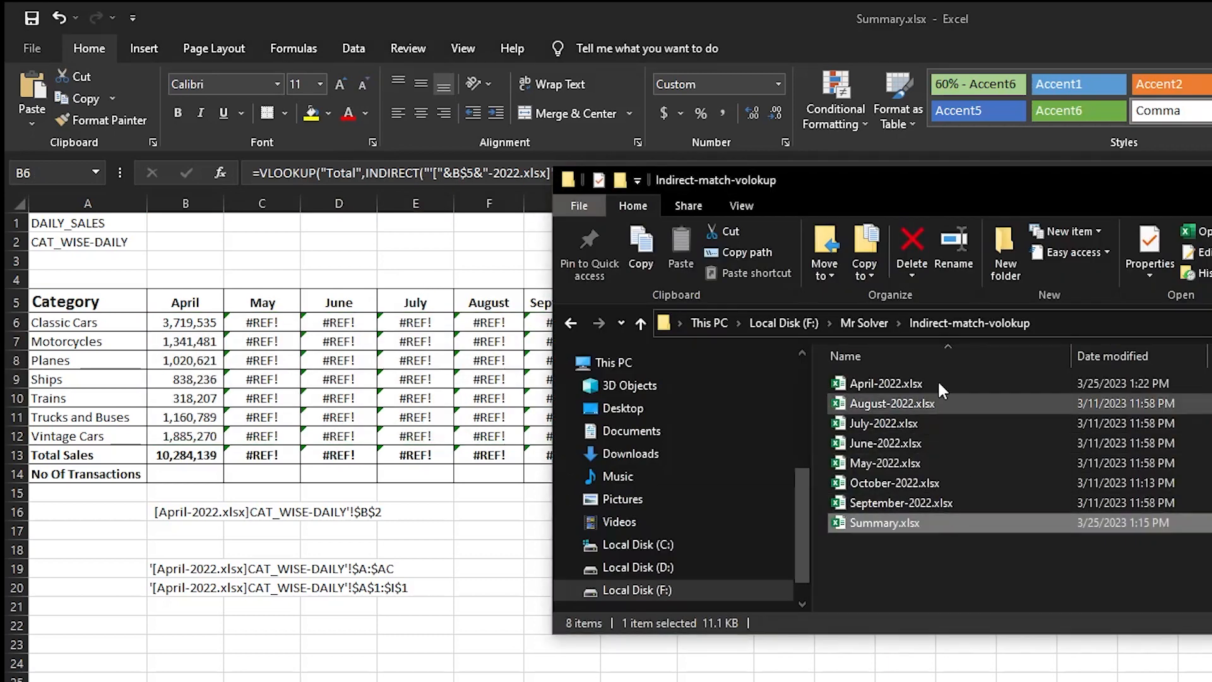
click(914, 382)
ctrl+click(911, 403)
ctrl+click(900, 423)
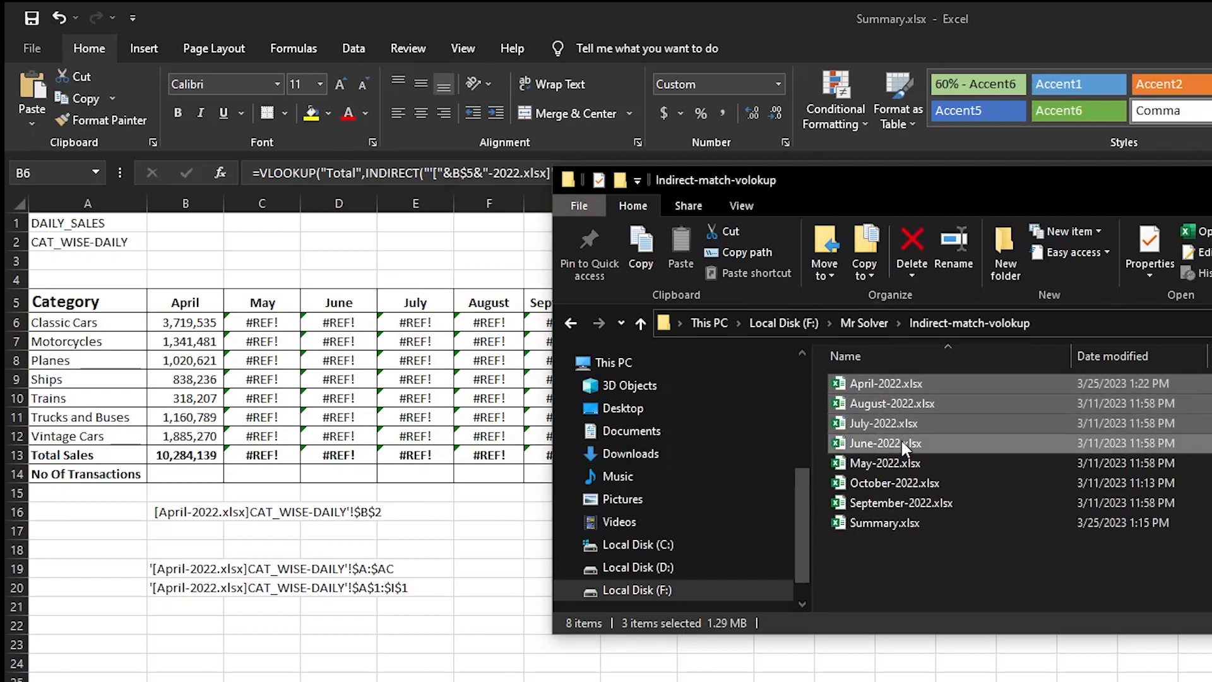
ctrl+click(901, 442)
ctrl+click(915, 462)
ctrl+click(905, 380)
ctrl+click(917, 483)
ctrl+click(922, 503)
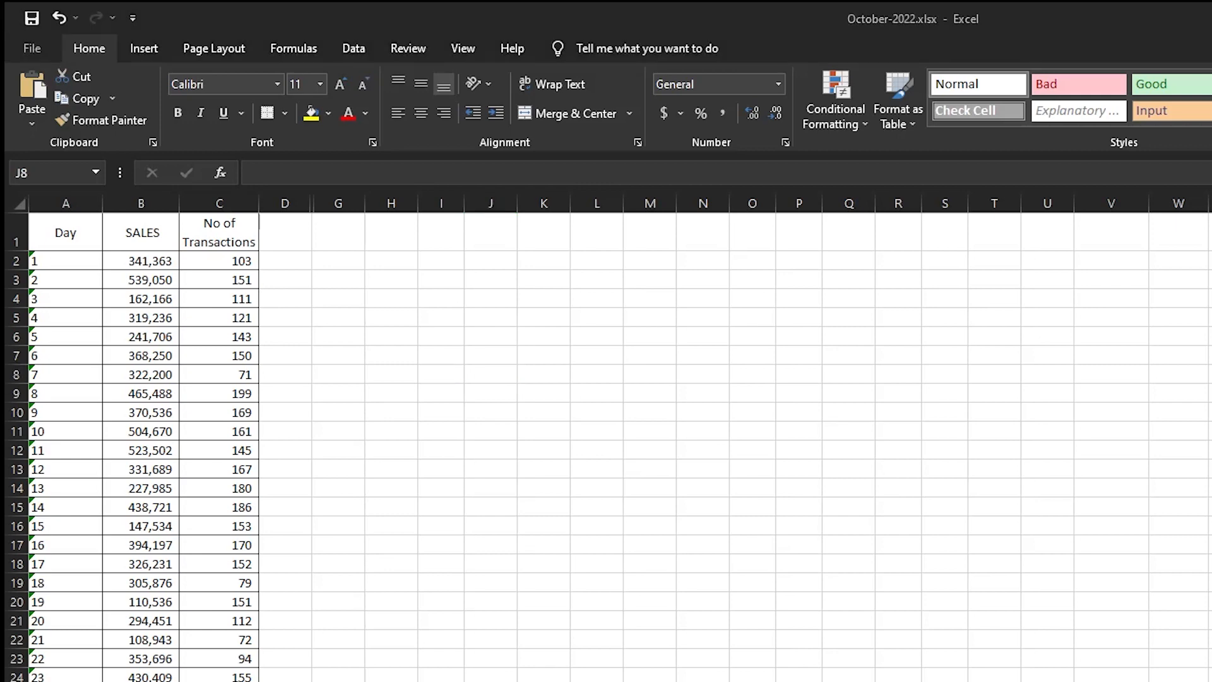
key(alt+Tab)
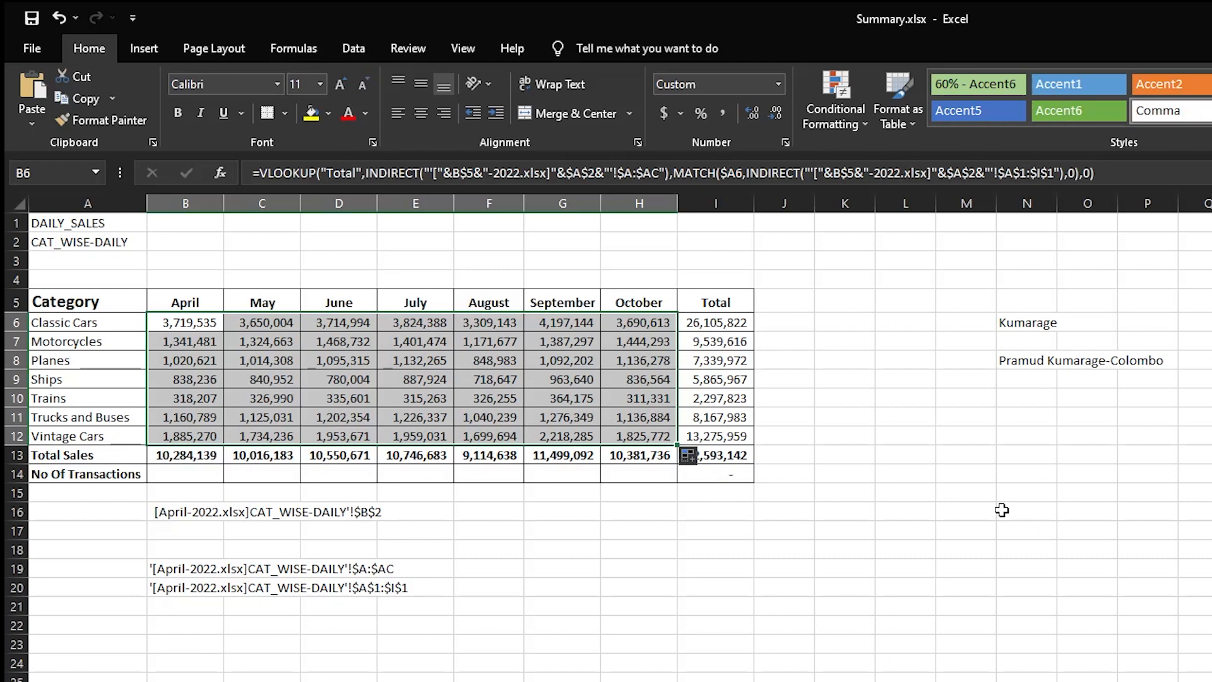
click(1002, 510)
click(193, 319)
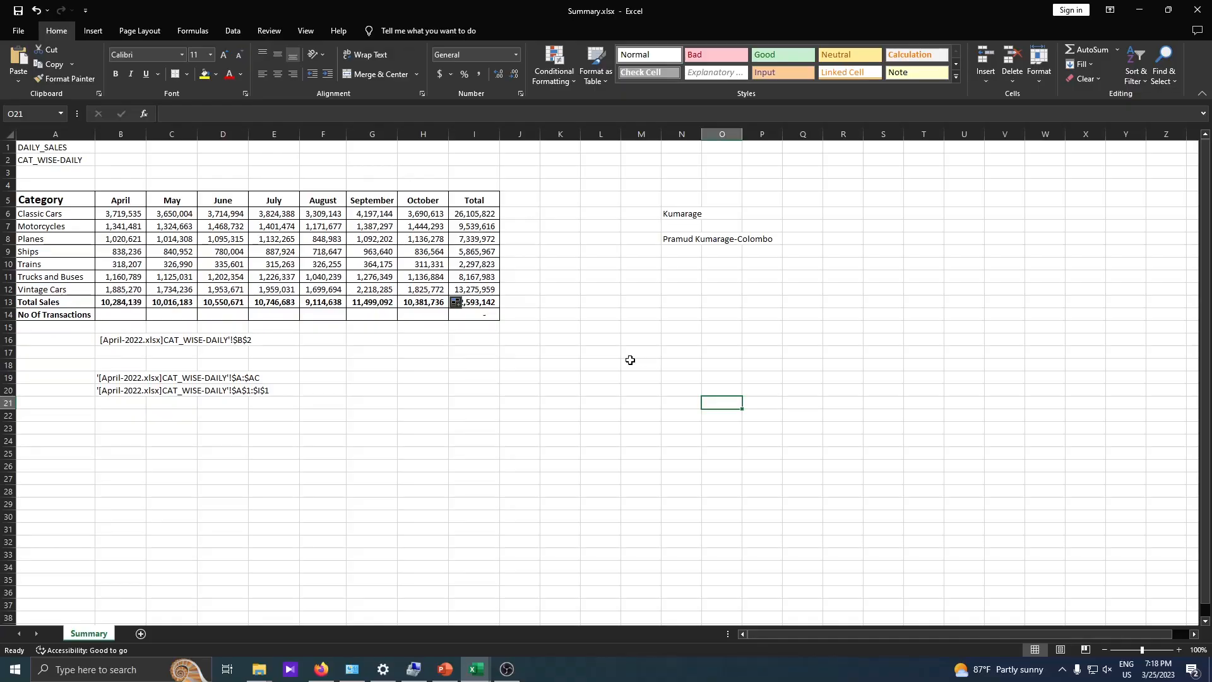
- Delete the helper reference texts below the table in column B and the sample name texts in column N
drag(138, 329, 407, 442)
key(Delete)
drag(669, 173, 831, 333)
key(Delete)
- Highlight the category totals in B6:I12, then switch to Presentation.pptx in PowerPoint
click(496, 407)
drag(132, 212, 466, 288)
click(446, 669)
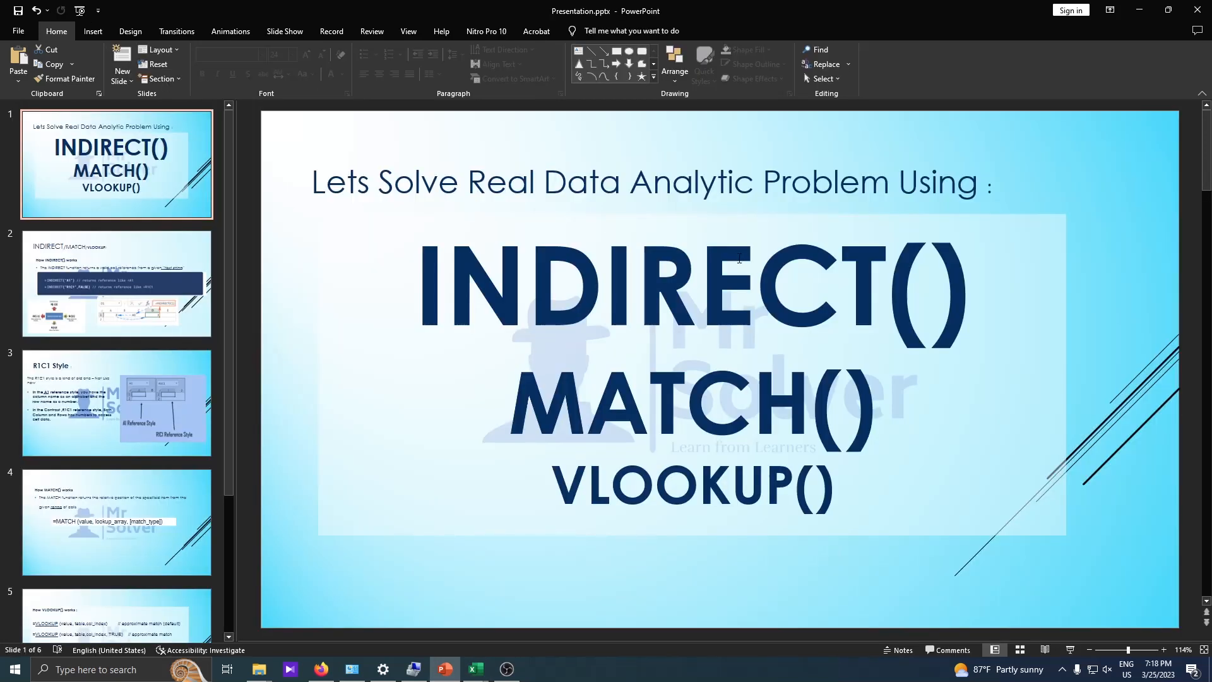